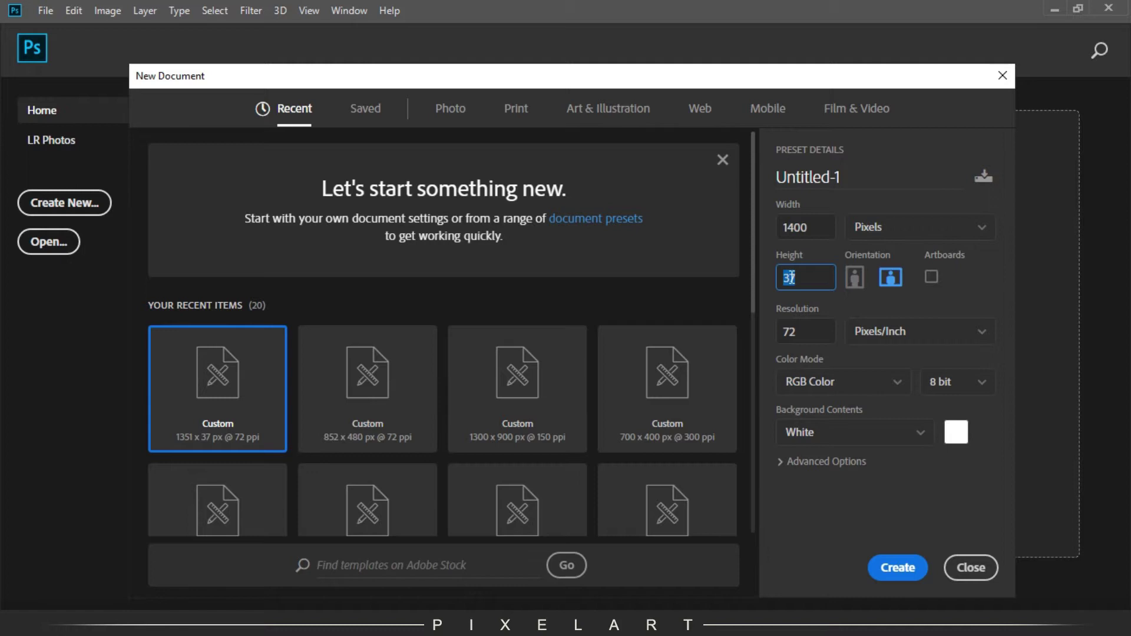
# - Create a 1400 × 900 pixel document at 150 pixels/inch and unlock its Background layer
pyautogui.click(787, 332)
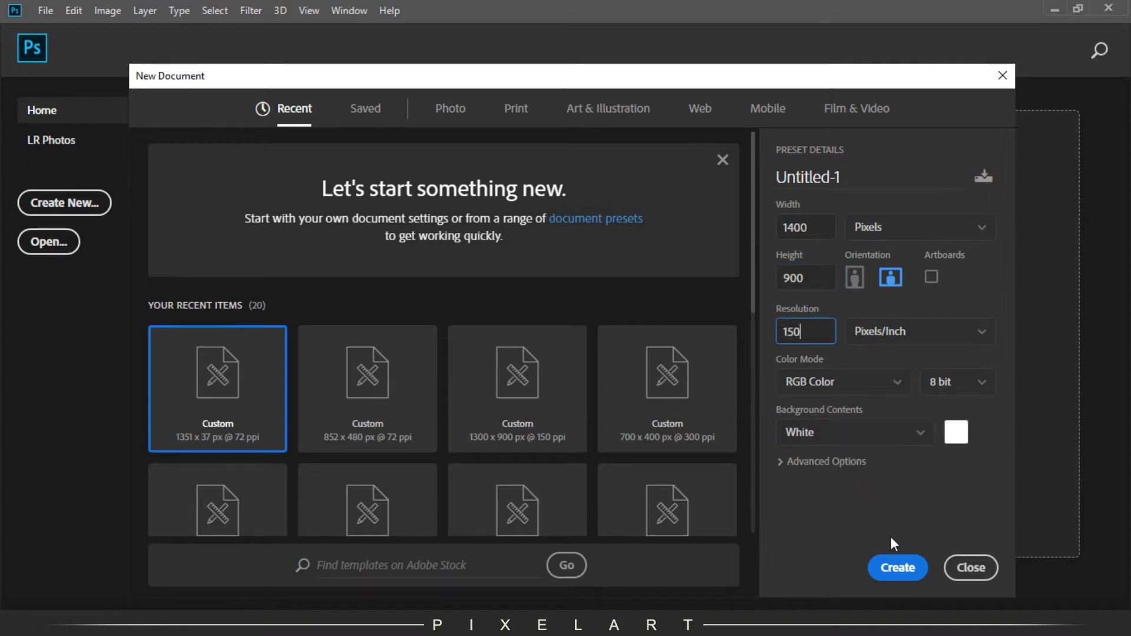
pyautogui.click(899, 569)
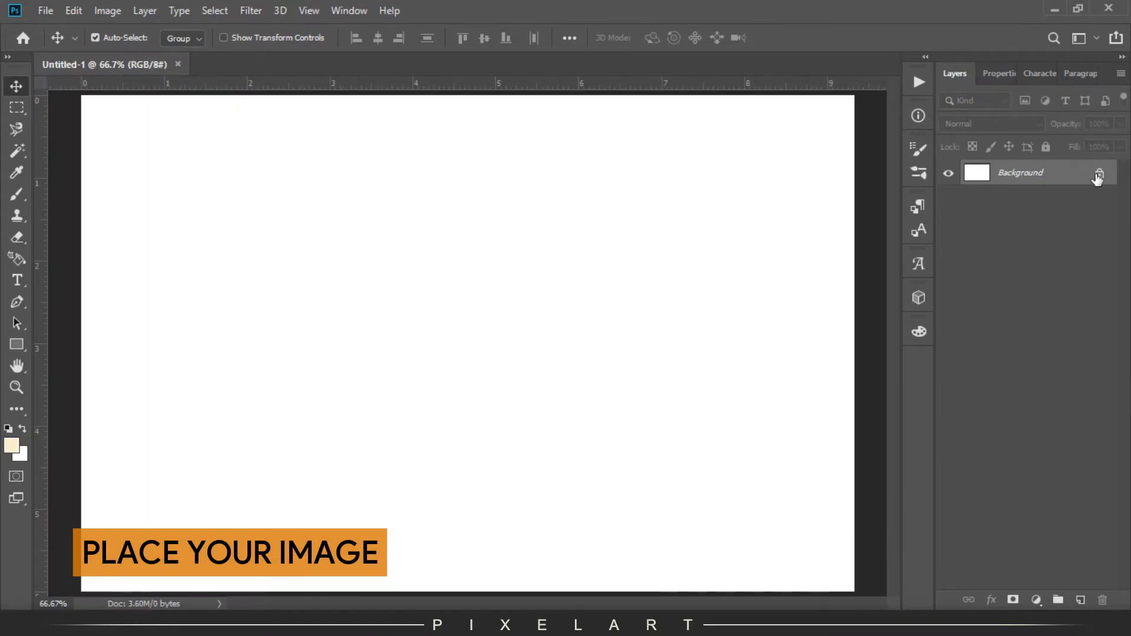
pyautogui.click(1099, 174)
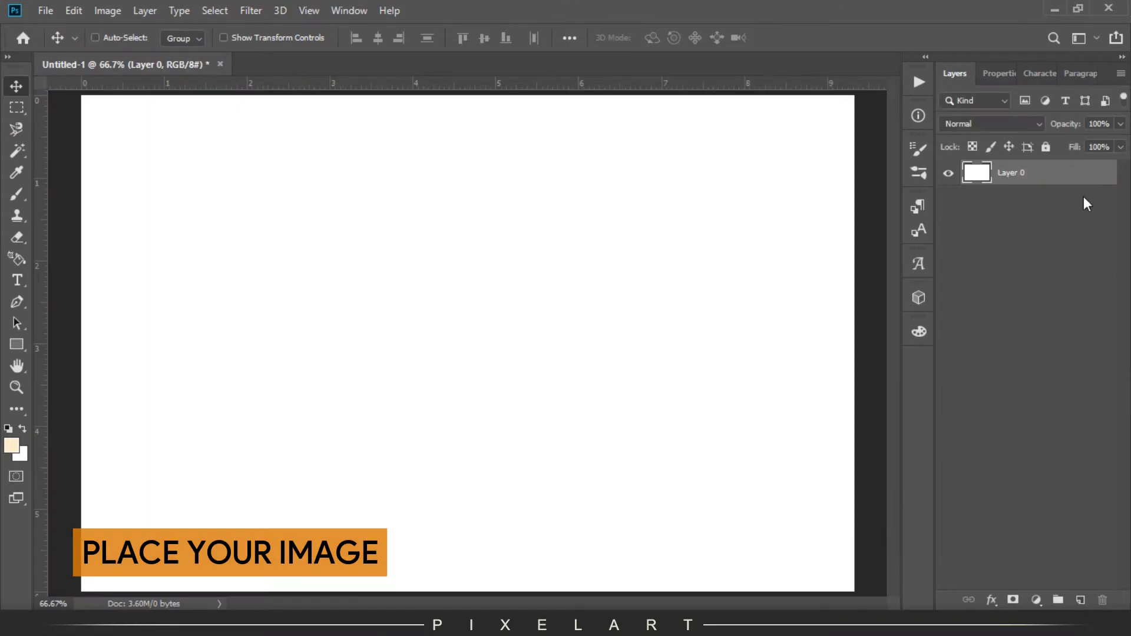
# - Place the Perfume Bottle & Packaging image in the document and scale it to about 73% so it covers the canvas
pyautogui.hotkey('ctrl', '-')
pyautogui.hotkey('alt', 'Tab')
pyautogui.moveTo(284, 211); pyautogui.dragTo(460, 387)
pyautogui.hotkey('alt', 'Tab')
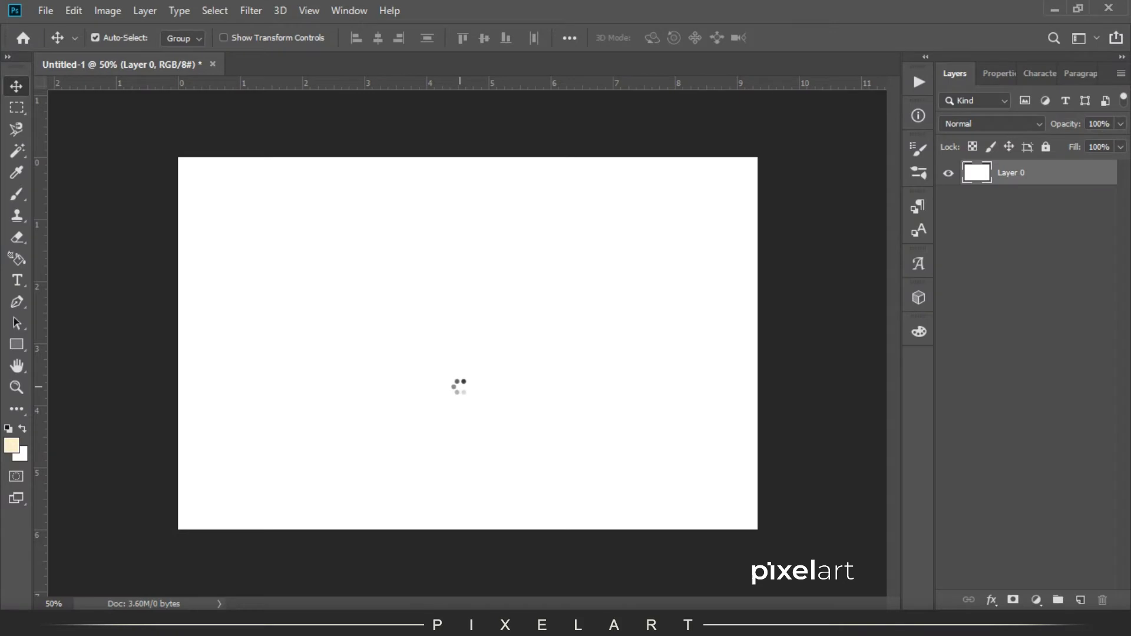
pyautogui.moveTo(733, 157); pyautogui.dragTo(766, 142)
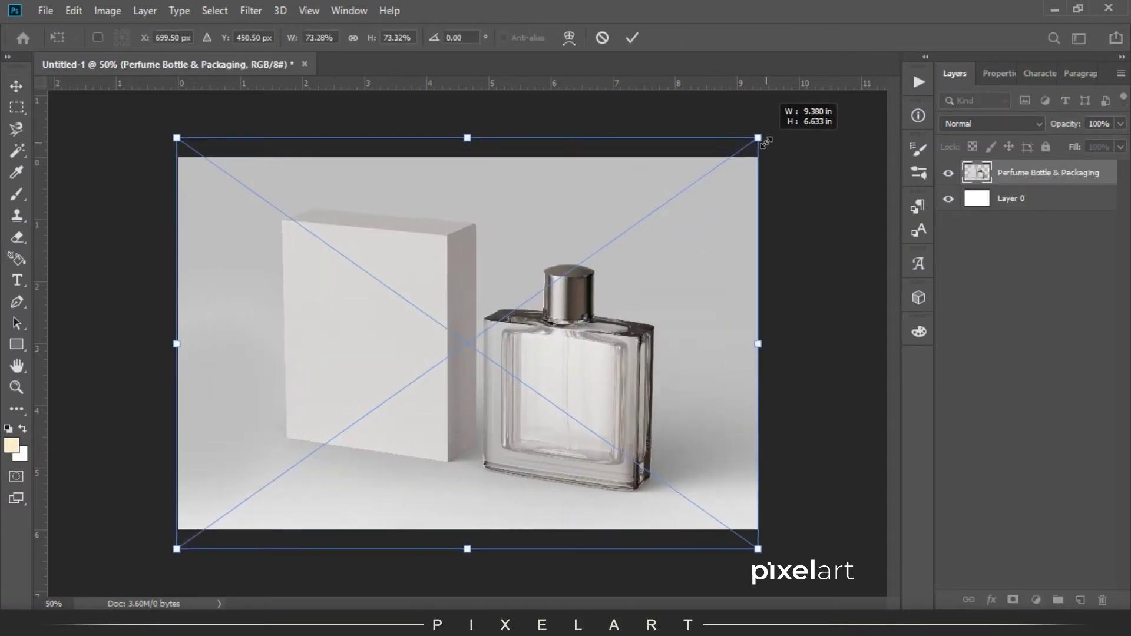
pyautogui.press('Return')
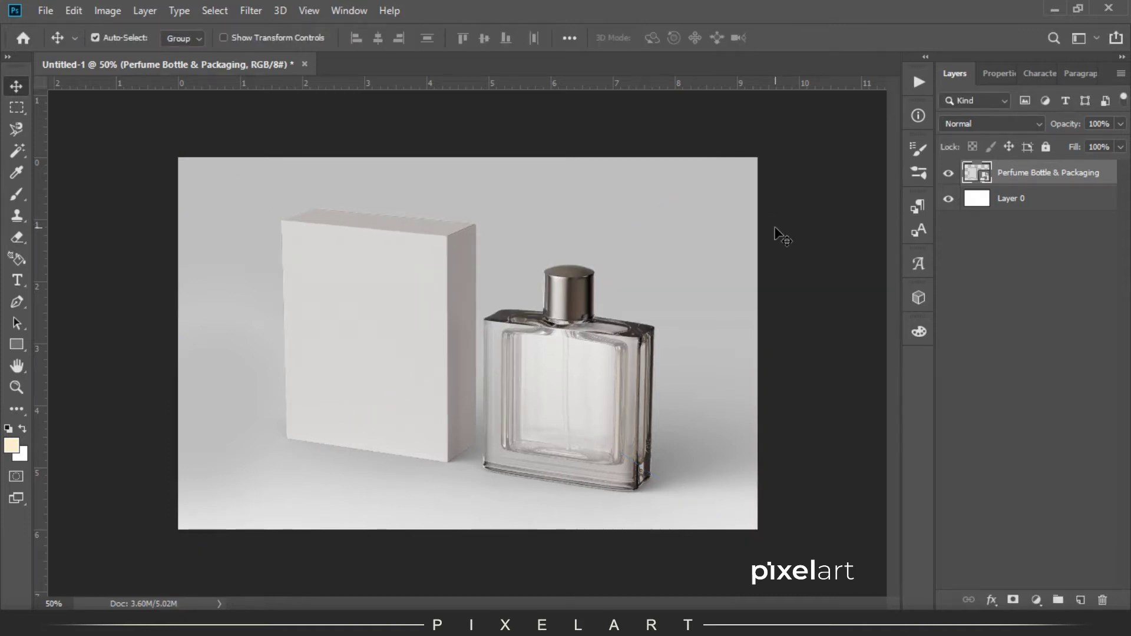
pyautogui.hotkey('ctrl', '0')
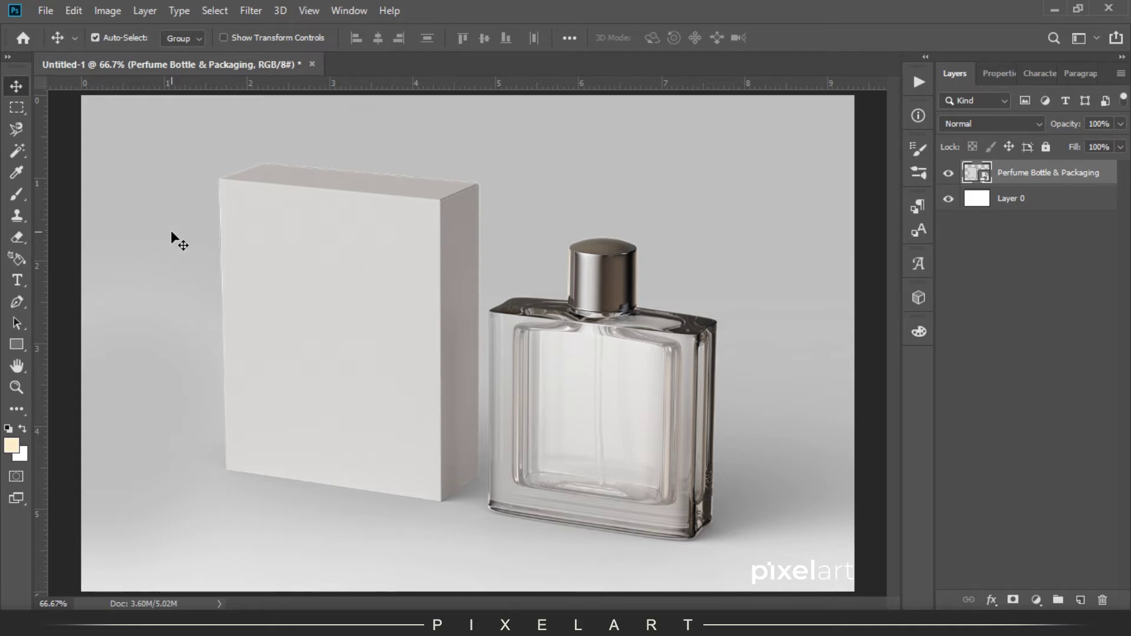
# - Draw a rectangle about 406 × 586 px over the box's front face, fill it light green and remove its stroke
pyautogui.click(16, 344)
pyautogui.moveTo(218, 179); pyautogui.dragTo(442, 501)
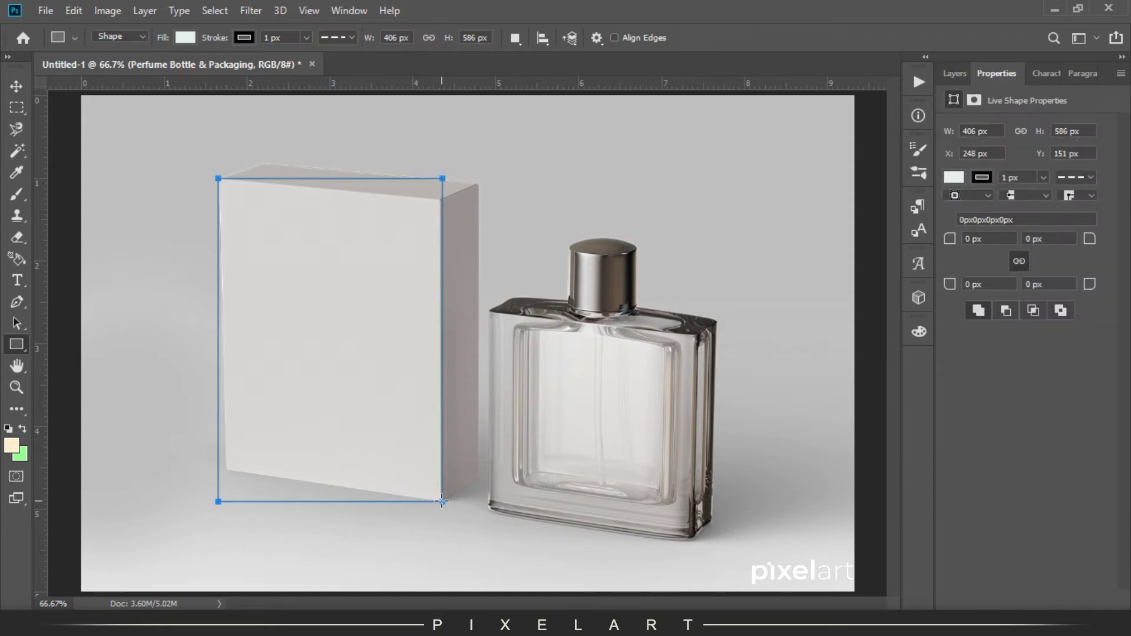
pyautogui.press('v')
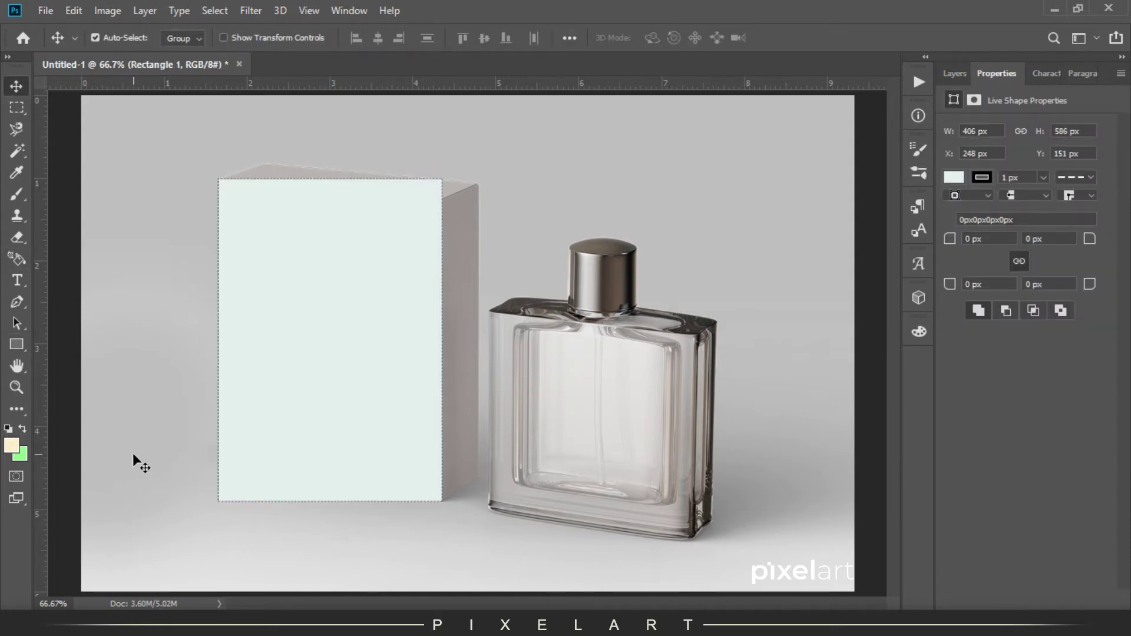
pyautogui.hotkey('ctrl', 'BackSpace')
pyautogui.click(978, 177)
pyautogui.click(964, 210)
# - Convert the green rectangle to a smart object and lower its opacity to about 26%
pyautogui.click(954, 72)
pyautogui.rightClick(1059, 174)
pyautogui.click(940, 228)
pyautogui.moveTo(1066, 124); pyautogui.dragTo(1026, 125)
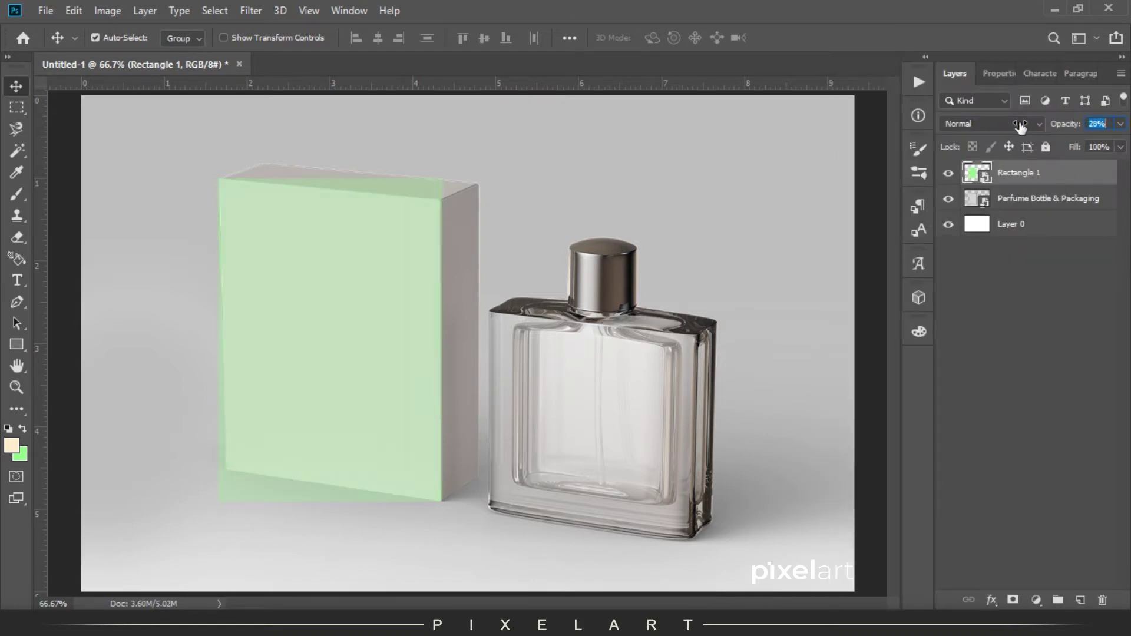
# - Transform the green rectangle so its right edge and top corners match the box's front face
pyautogui.scroll(4, 292, 160)
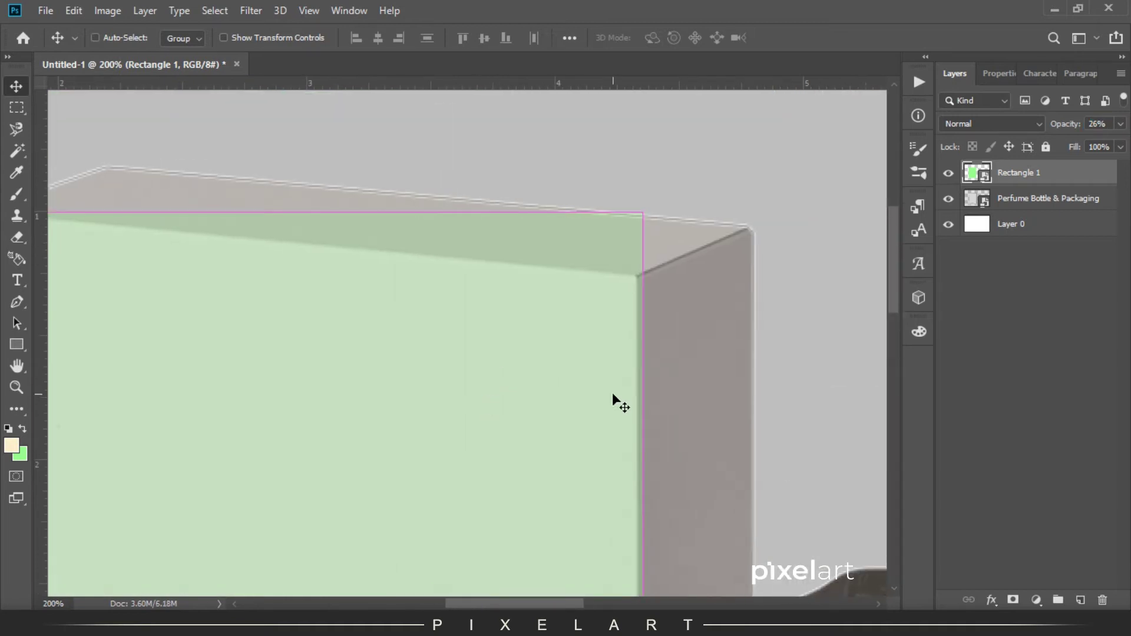
pyautogui.hotkey('ctrl', 't')
pyautogui.moveTo(644, 424); pyautogui.dragTo(638, 425)
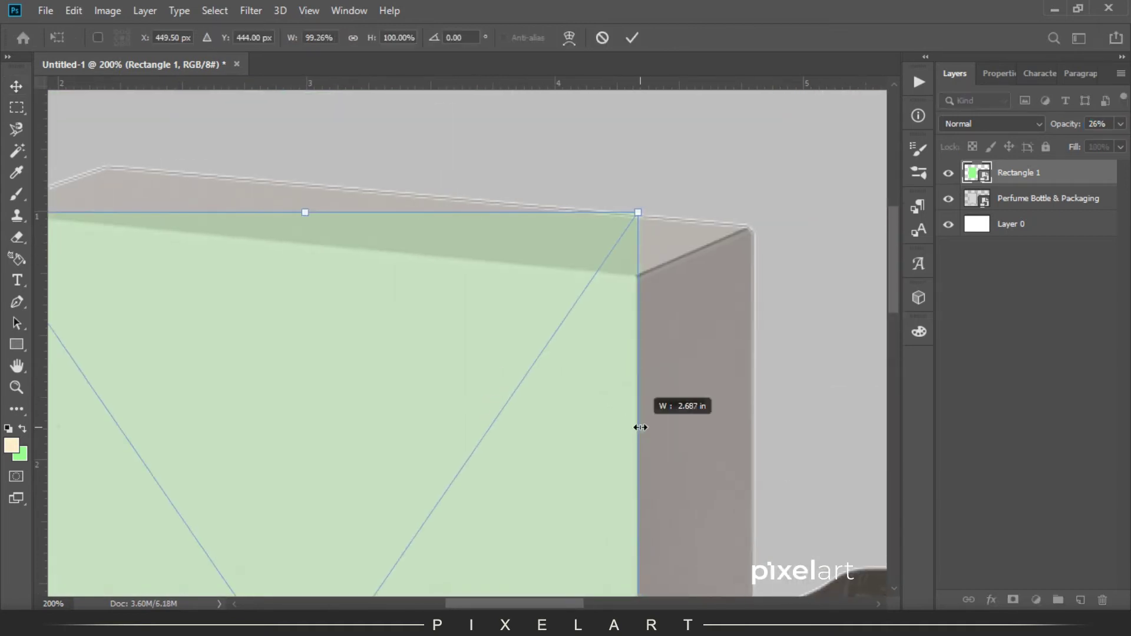
pyautogui.moveTo(639, 220); pyautogui.dragTo(639, 280)
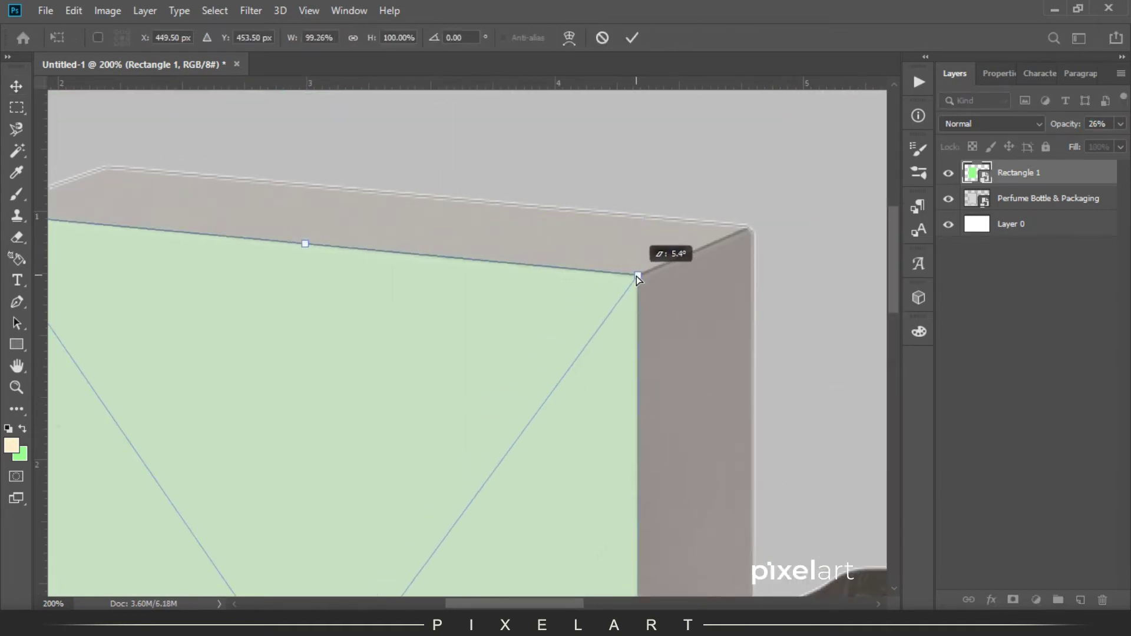
pyautogui.hscroll(-5, 354, 246)
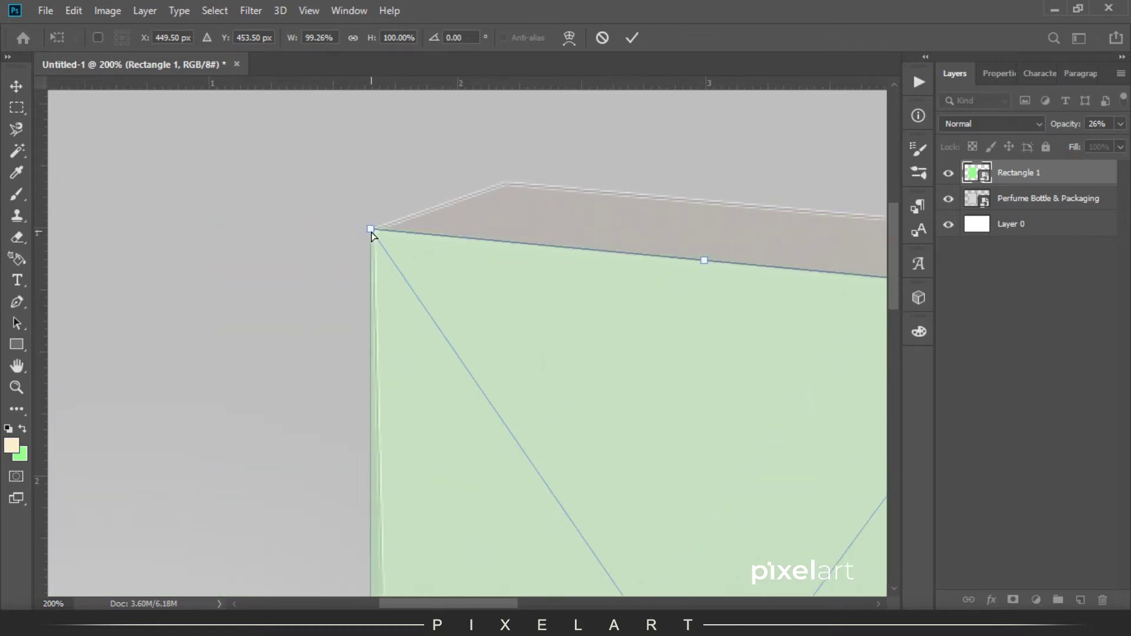
pyautogui.moveTo(373, 232); pyautogui.dragTo(373, 231)
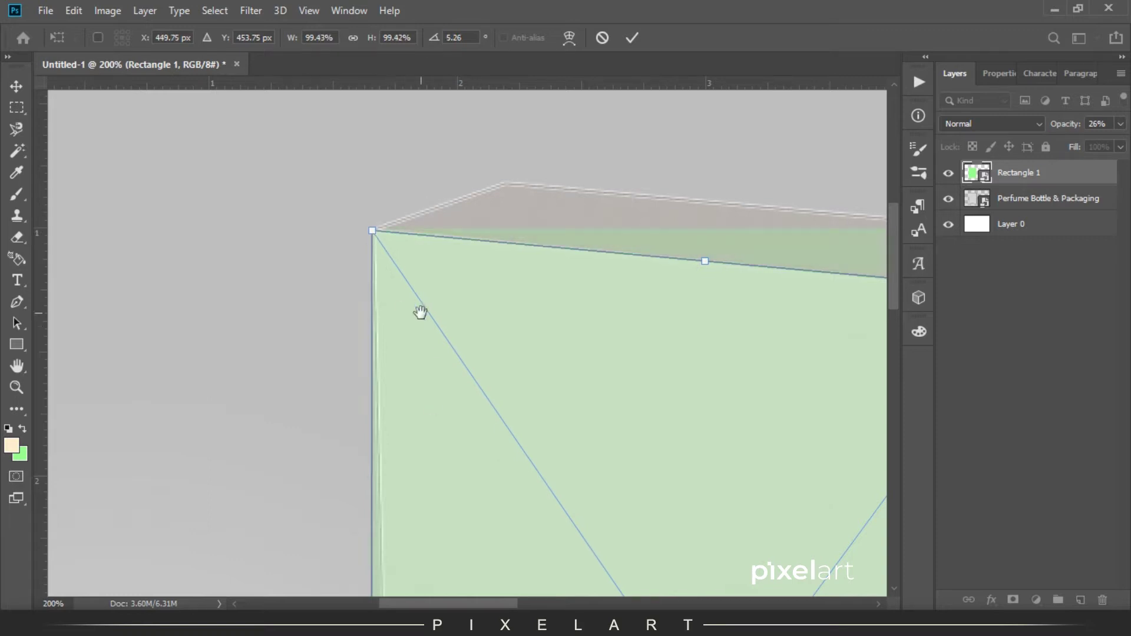
# - Distort the green rectangle's bottom corners to fit the front face, apply the transform and raise its opacity to 99%
pyautogui.scroll(-9, 418, 315)
pyautogui.hscroll(1, 399, 169)
pyautogui.moveTo(273, 458); pyautogui.dragTo(295, 361)
pyautogui.moveTo(657, 448); pyautogui.dragTo(119, 270)
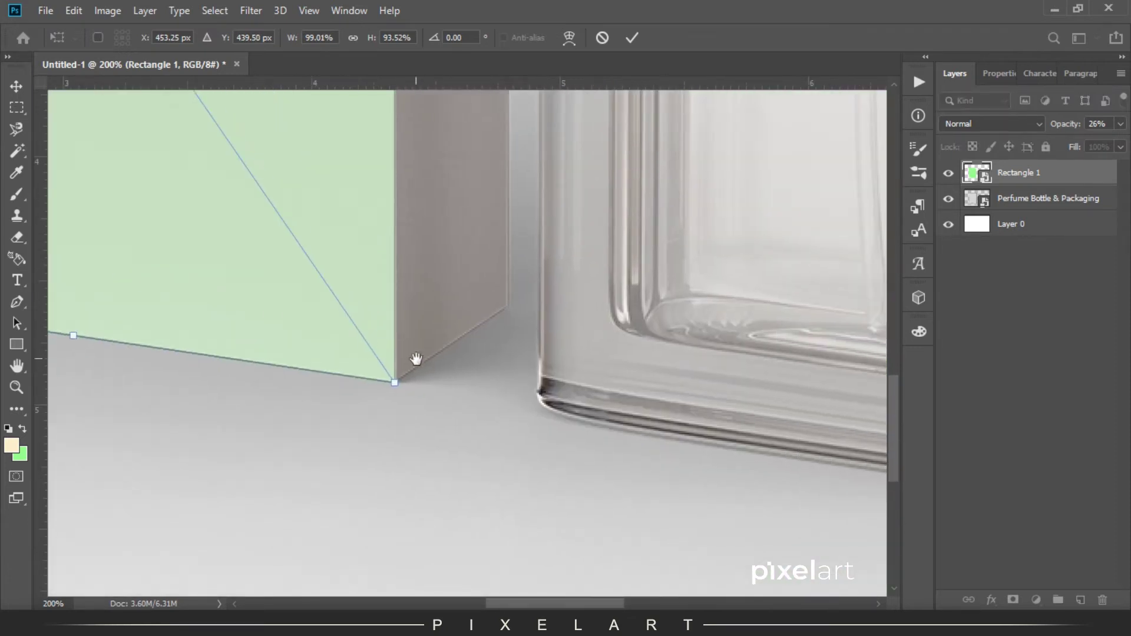
pyautogui.moveTo(396, 382); pyautogui.dragTo(397, 380)
pyautogui.press('Return')
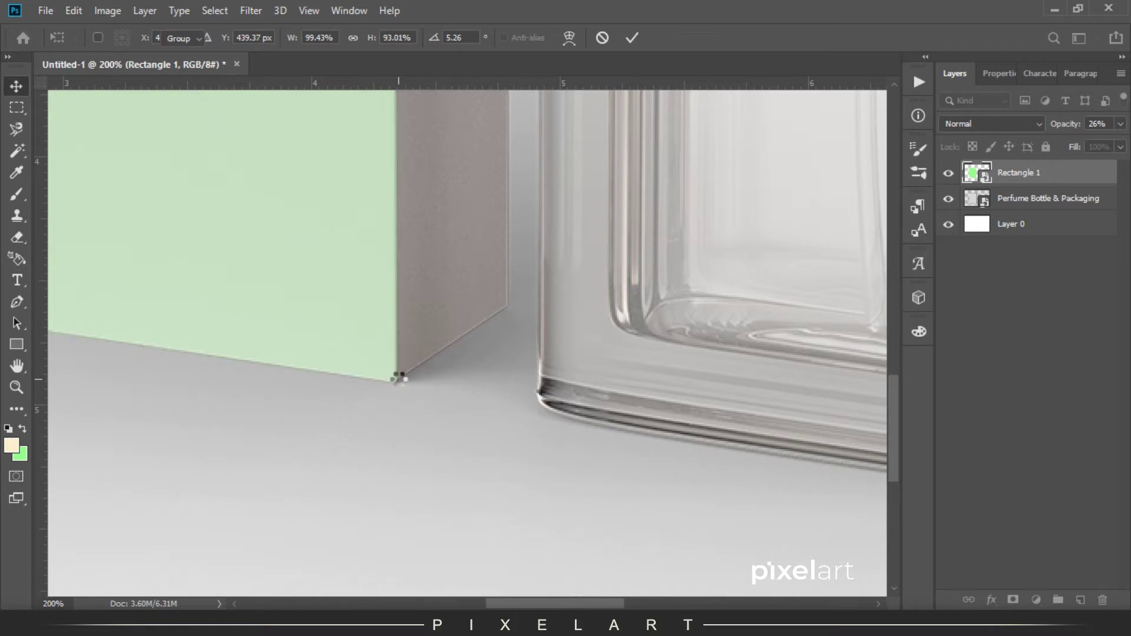
pyautogui.hotkey('ctrl', '0')
pyautogui.moveTo(1073, 127); pyautogui.dragTo(1116, 127)
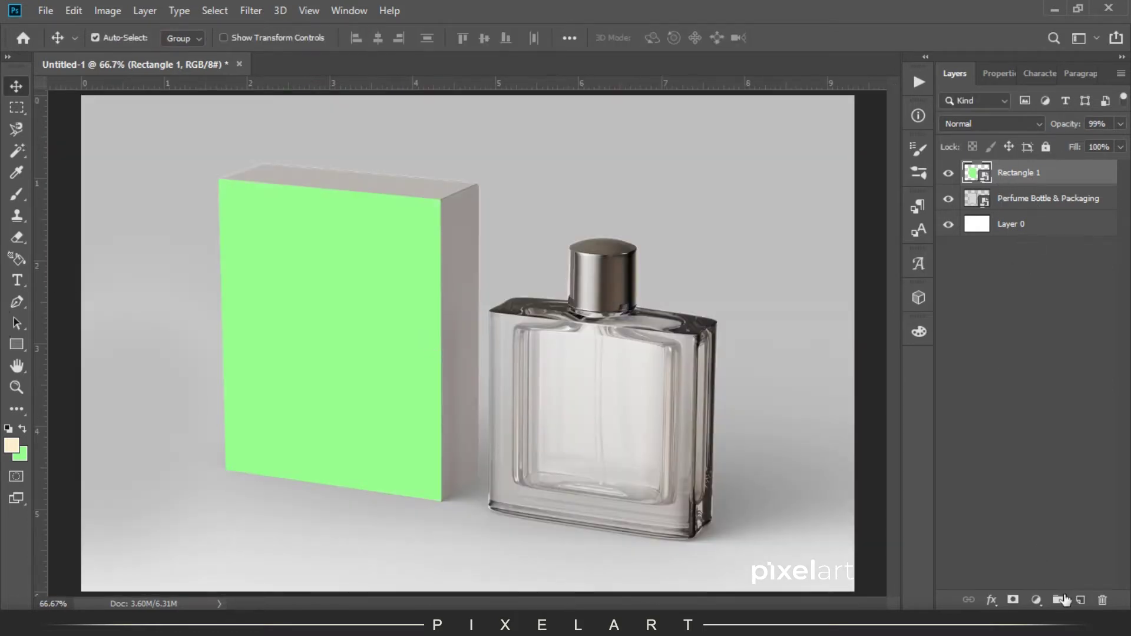
# - On a new layer, draw a rectangle about 473 × 102 px over the box's top face and remove its stroke
pyautogui.click(1081, 600)
pyautogui.press('u')
pyautogui.moveTo(214, 153); pyautogui.dragTo(476, 210)
pyautogui.click(956, 177)
pyautogui.click(959, 213)
pyautogui.click(961, 265)
pyautogui.click(960, 209)
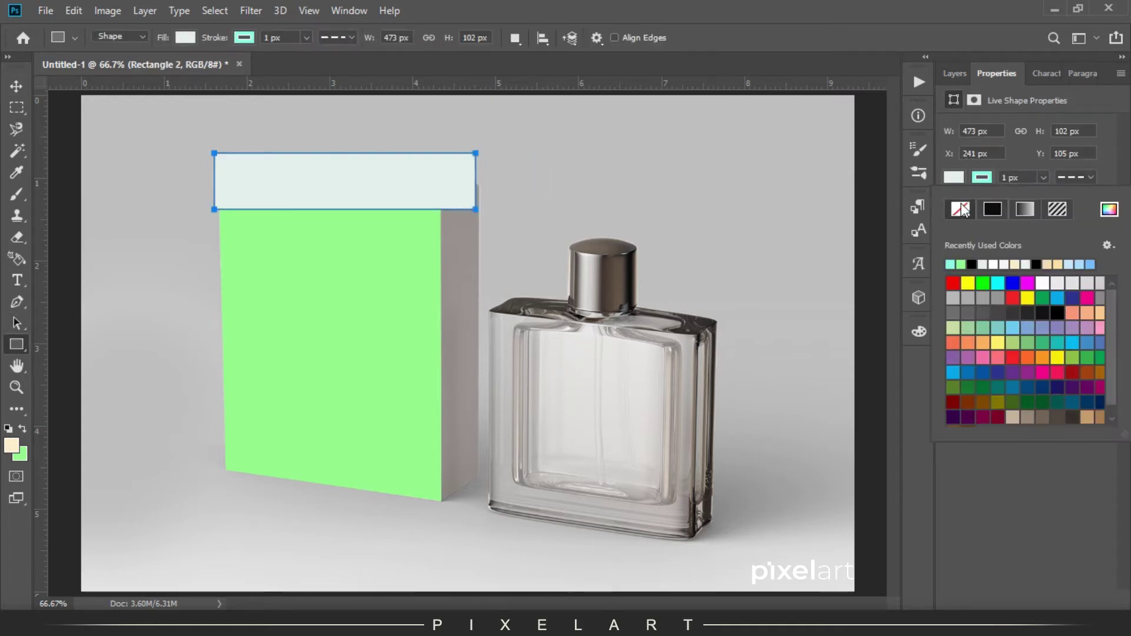
# - Set the background color to cyan 8afff5 and fill the top rectangle with it
pyautogui.click(16, 86)
pyautogui.click(20, 454)
pyautogui.click(895, 430)
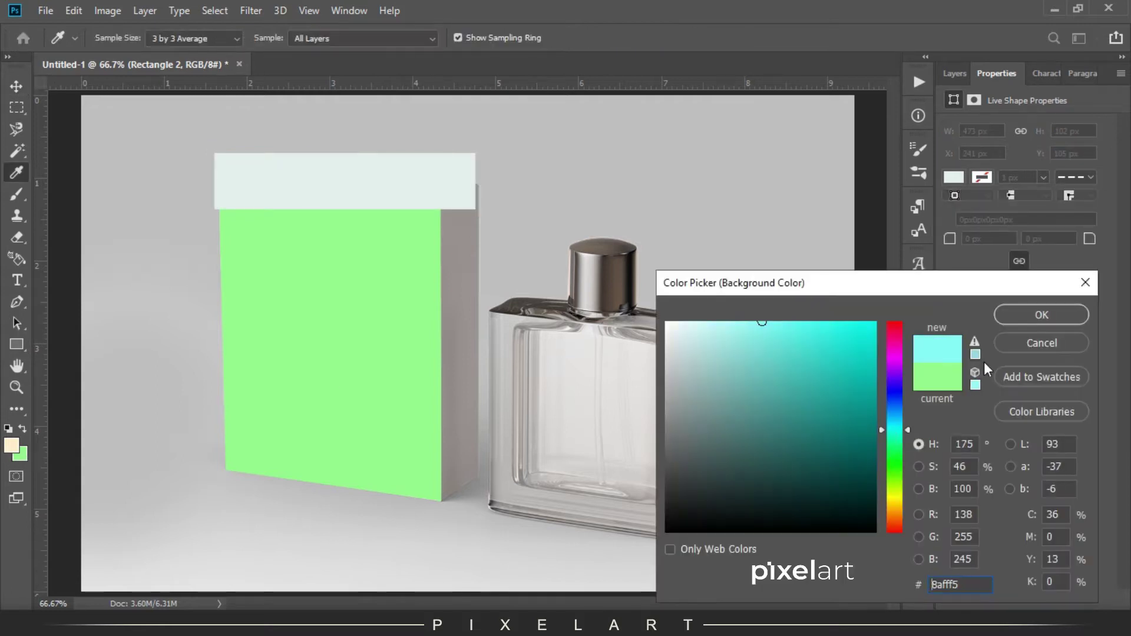
pyautogui.click(999, 316)
pyautogui.hotkey('ctrl', 'BackSpace')
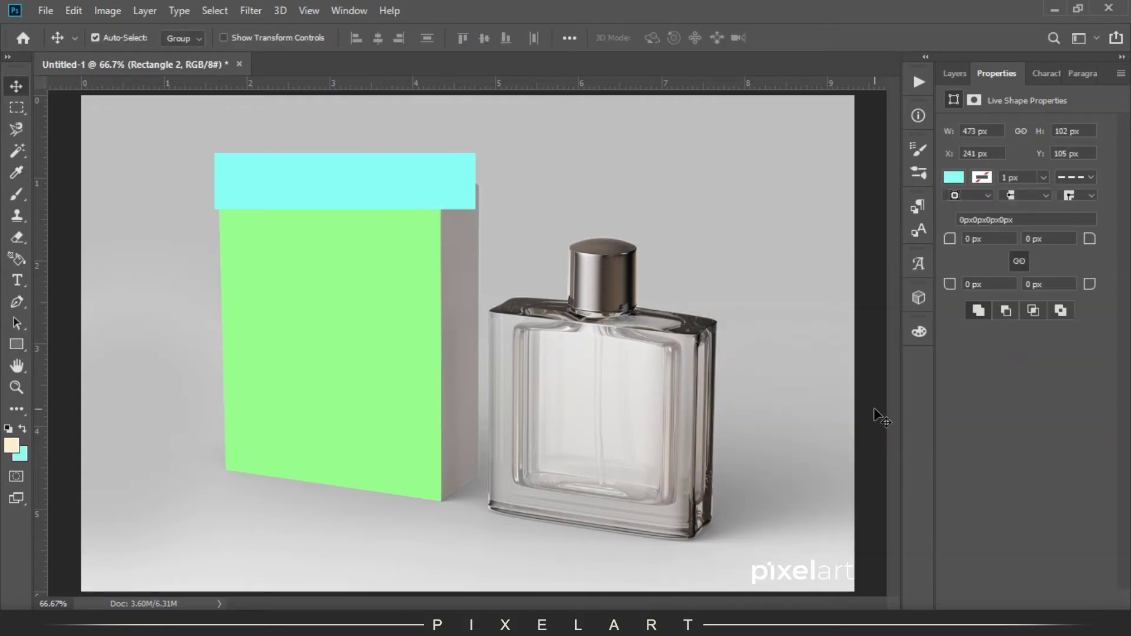
# - Convert the cyan rectangle to a smart object and lower its opacity to 35%
pyautogui.click(955, 73)
pyautogui.rightClick(1040, 178)
pyautogui.click(878, 227)
pyautogui.moveTo(1066, 124); pyautogui.dragTo(1020, 125)
# - Distort the cyan rectangle so its left corners match the left end of the box's top face
pyautogui.hotkey('ctrl', '+')
pyautogui.hotkey('ctrl', '+')
pyautogui.hotkey('ctrl', '+')
pyautogui.moveTo(440, 196); pyautogui.dragTo(723, 472)
pyautogui.moveTo(617, 448); pyautogui.dragTo(207, 336)
pyautogui.hotkey('ctrl', 't')
pyautogui.moveTo(186, 218); pyautogui.dragTo(508, 269)
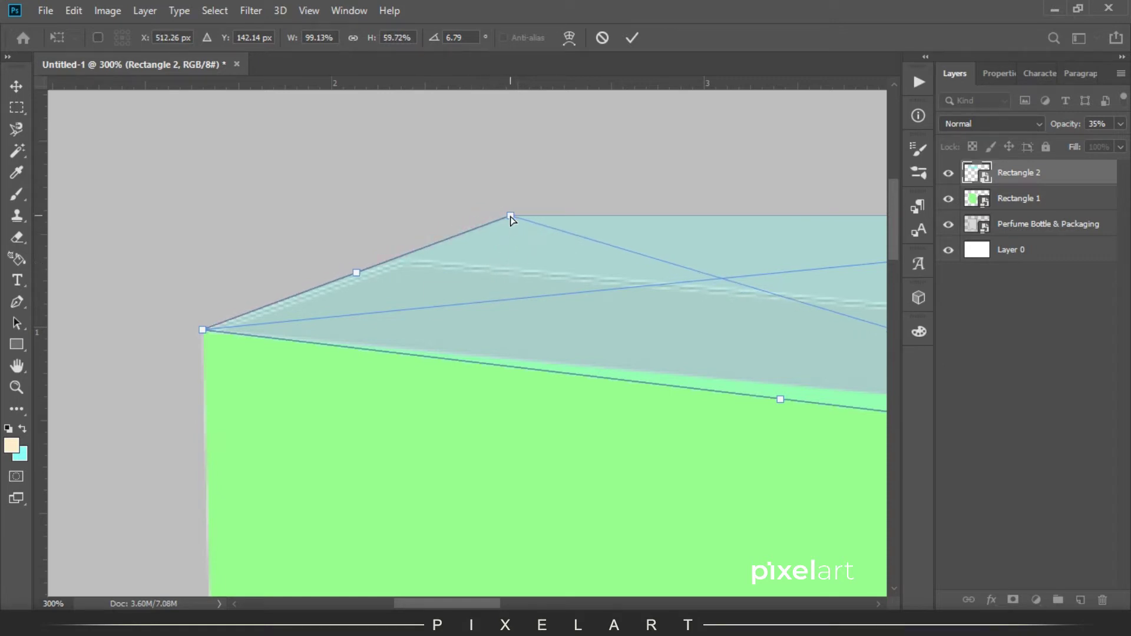
pyautogui.moveTo(507, 223); pyautogui.dragTo(400, 265)
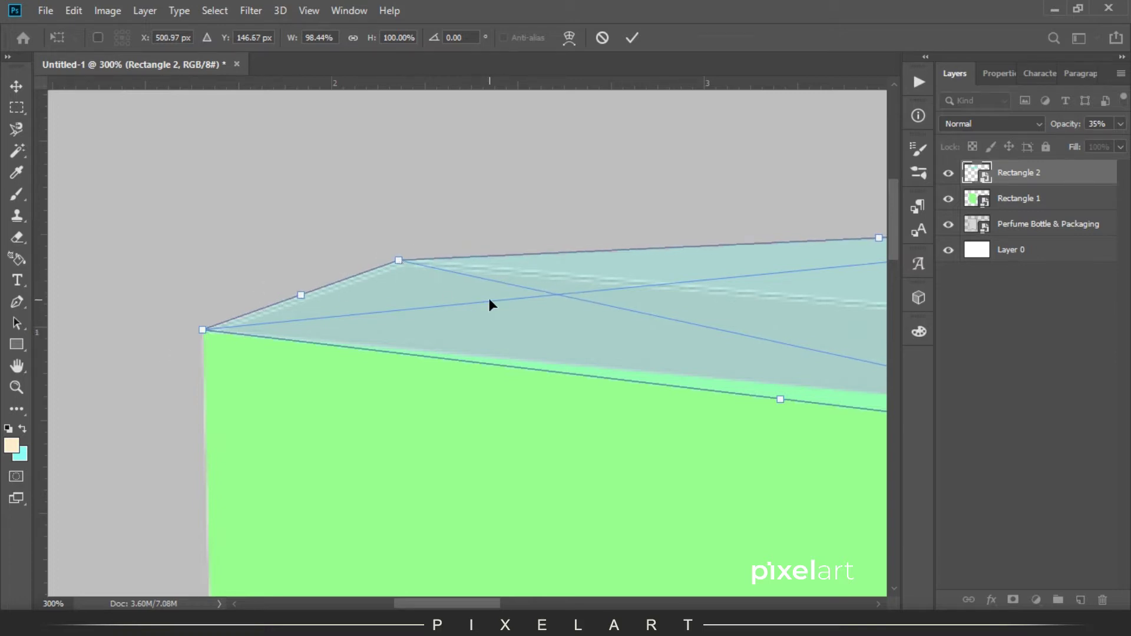
# - Fit the cyan rectangle's right corners to the box's top face, apply the transform and restore opacity to 100%
pyautogui.moveTo(492, 282); pyautogui.dragTo(293, 315)
pyautogui.moveTo(490, 155); pyautogui.dragTo(494, 290)
pyautogui.moveTo(489, 407); pyautogui.dragTo(335, 363)
pyautogui.moveTo(495, 289); pyautogui.dragTo(497, 291)
pyautogui.moveTo(163, 289); pyautogui.dragTo(425, 277)
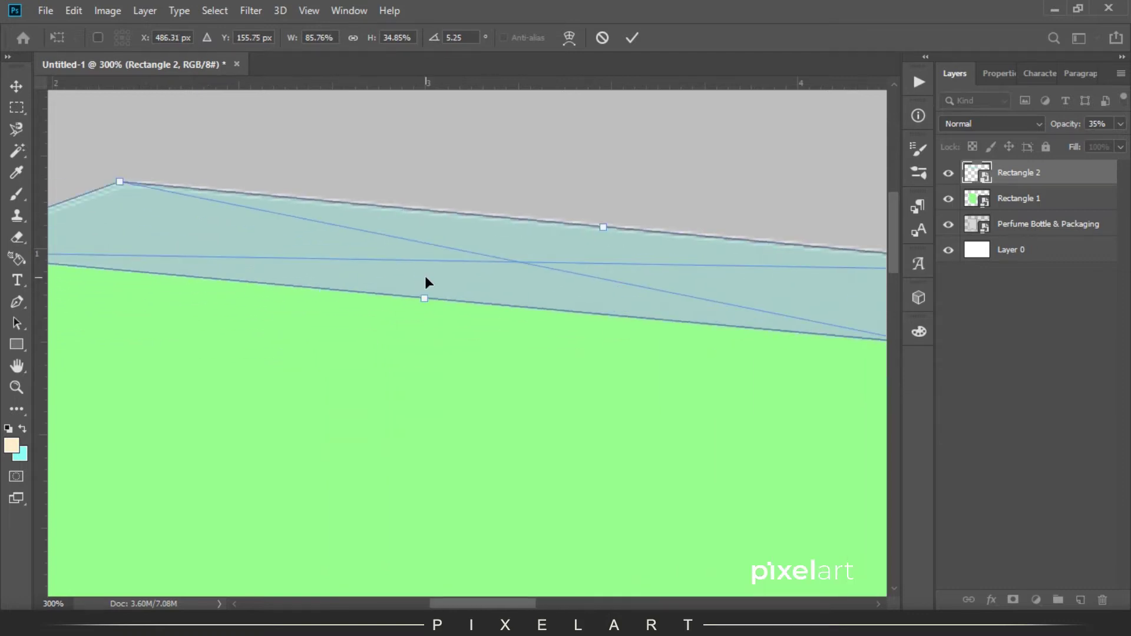
pyautogui.press('Return')
pyautogui.hotkey('ctrl', '0')
pyautogui.moveTo(1061, 127); pyautogui.dragTo(1099, 127)
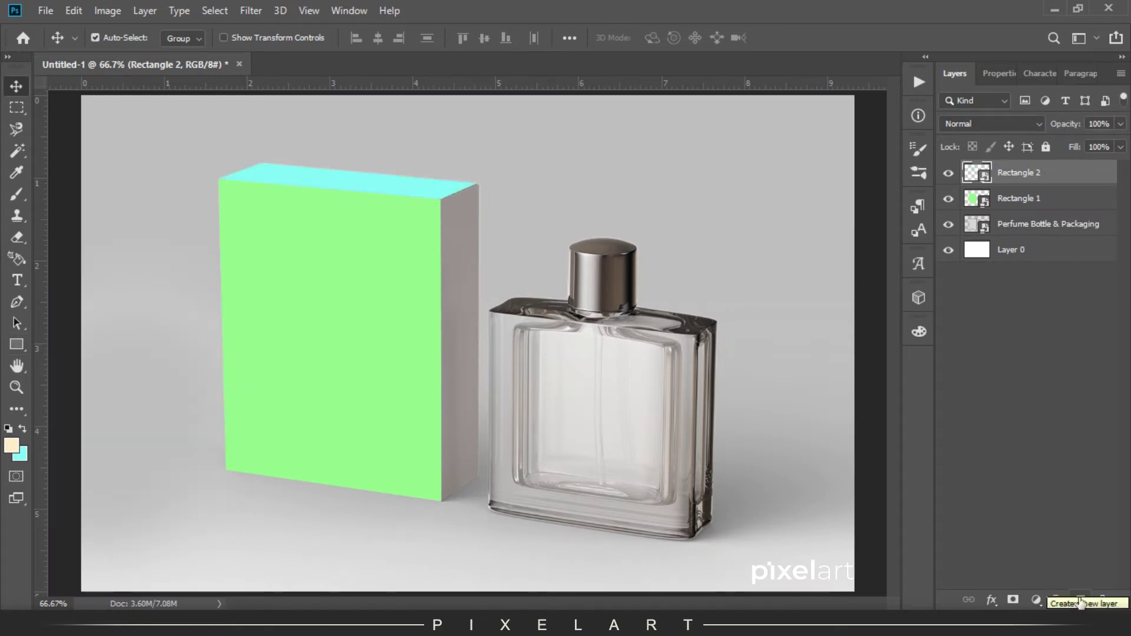
# - On a new layer, draw a rectangle about 78 × 602 px over the box's right side face
pyautogui.click(1080, 601)
pyautogui.click(17, 344)
pyautogui.moveTo(443, 187); pyautogui.dragTo(484, 517)
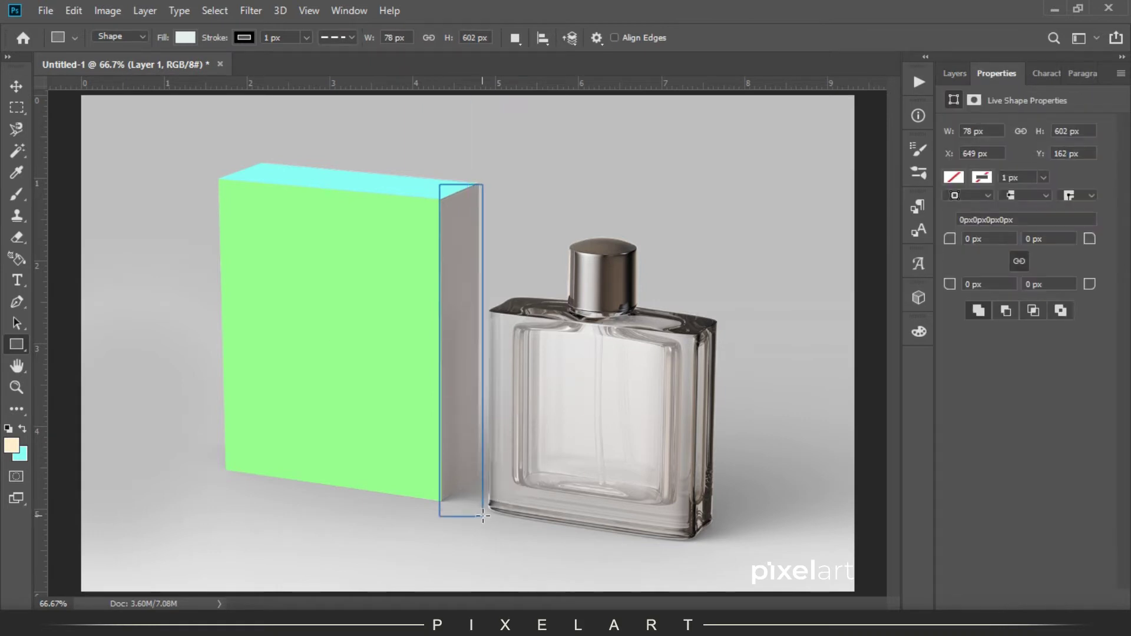
pyautogui.press('v')
# - Fill the side rectangle with light yellow and remove its stroke
pyautogui.click(20, 453)
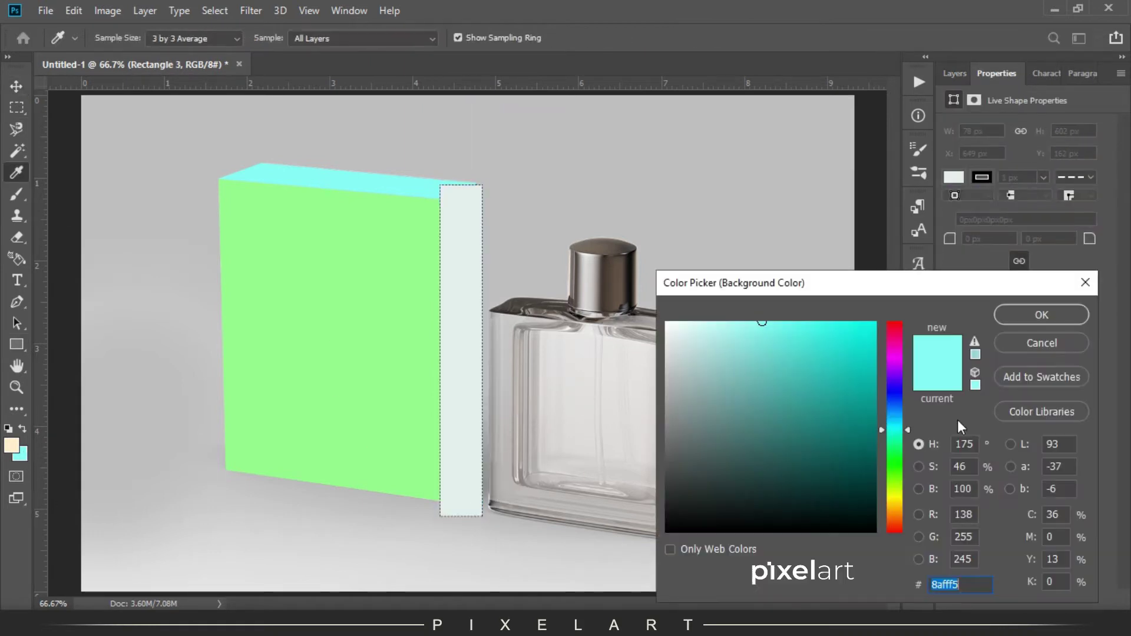
pyautogui.click(889, 495)
pyautogui.click(1042, 314)
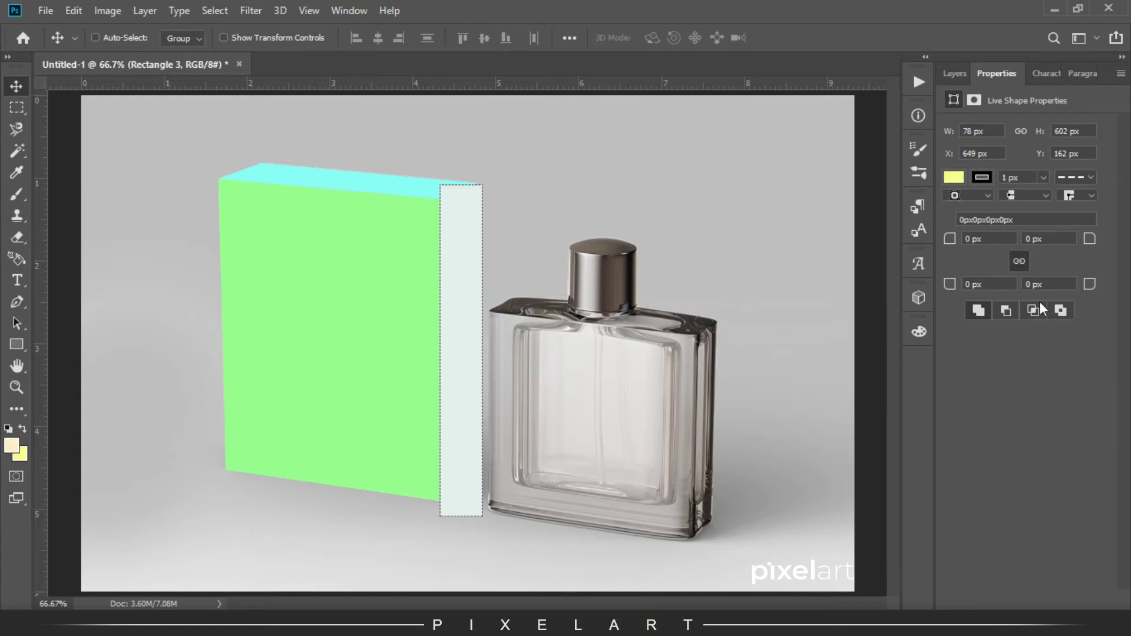
pyautogui.click(982, 177)
pyautogui.click(956, 209)
pyautogui.click(16, 107)
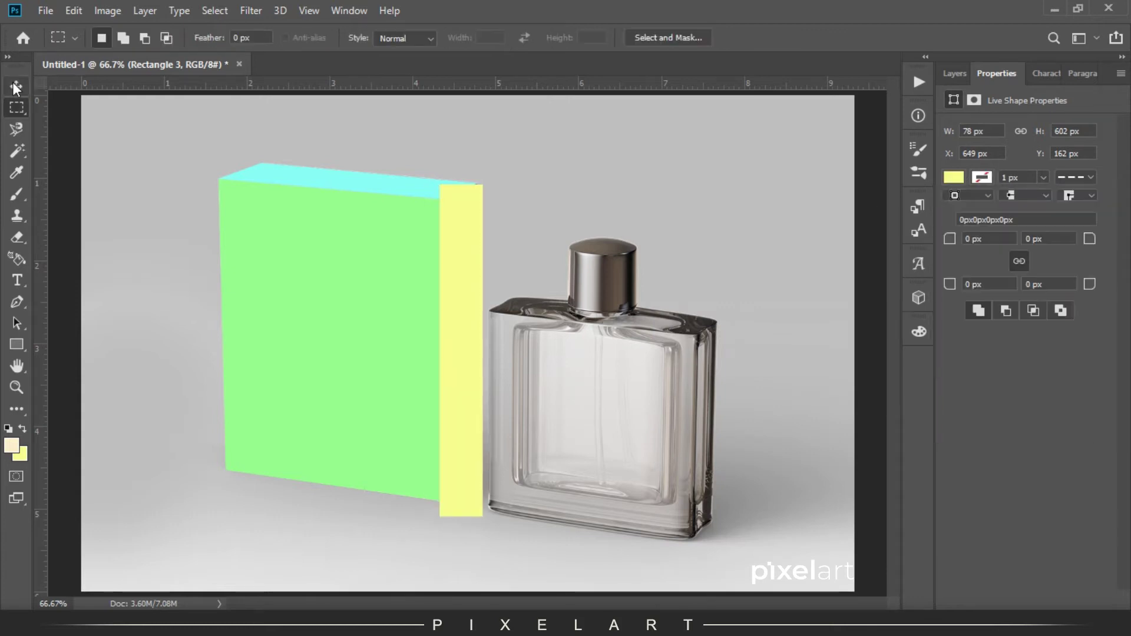
pyautogui.click(16, 87)
# - Convert the yellow rectangle to a smart object and lower its opacity to 40%
pyautogui.hotkey('ctrl', '1')
pyautogui.click(955, 73)
pyautogui.rightClick(1040, 171)
pyautogui.click(902, 230)
pyautogui.moveTo(1066, 124); pyautogui.dragTo(1024, 122)
# - Nudge the yellow rectangle slightly right and up to line up with the box's side face
pyautogui.hotkey('ctrl', '+')
pyautogui.hotkey('ctrl', '+')
pyautogui.scroll(5, 421, 318)
pyautogui.press('Right')
pyautogui.press('Right')
pyautogui.press('Right')
pyautogui.press('Up')
pyautogui.press('Up')
pyautogui.press('Up')
pyautogui.press('Up')
# - Distort the yellow rectangle's top corners to match the upper edge of the box's side face
pyautogui.hotkey('ctrl', 't')
pyautogui.moveTo(526, 189)
pyautogui.mouseDown()
pyautogui.moveTo(499, 190)
pyautogui.moveTo(507, 196)
pyautogui.mouseUp()
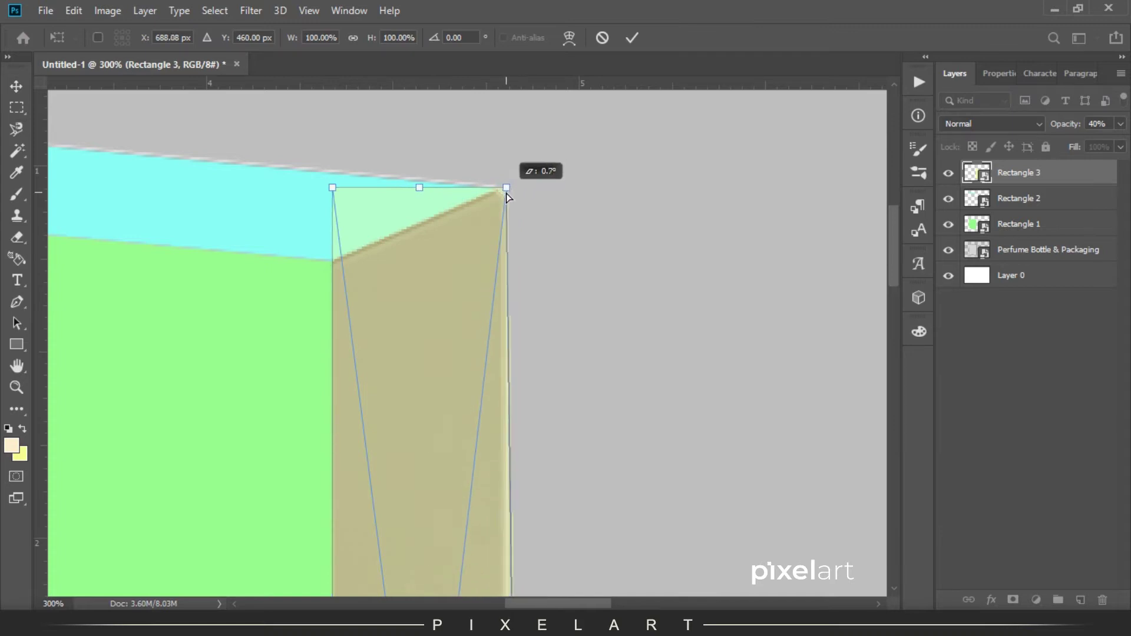
pyautogui.moveTo(333, 189); pyautogui.dragTo(330, 263)
pyautogui.moveTo(505, 190)
pyautogui.mouseDown()
pyautogui.moveTo(496, 192)
pyautogui.moveTo(507, 190)
pyautogui.mouseUp()
# - Distort the yellow rectangle's bottom corners to match the lower edge of the side face and apply the transform
pyautogui.scroll(-5, 553, 113)
pyautogui.scroll(-10, 553, 113)
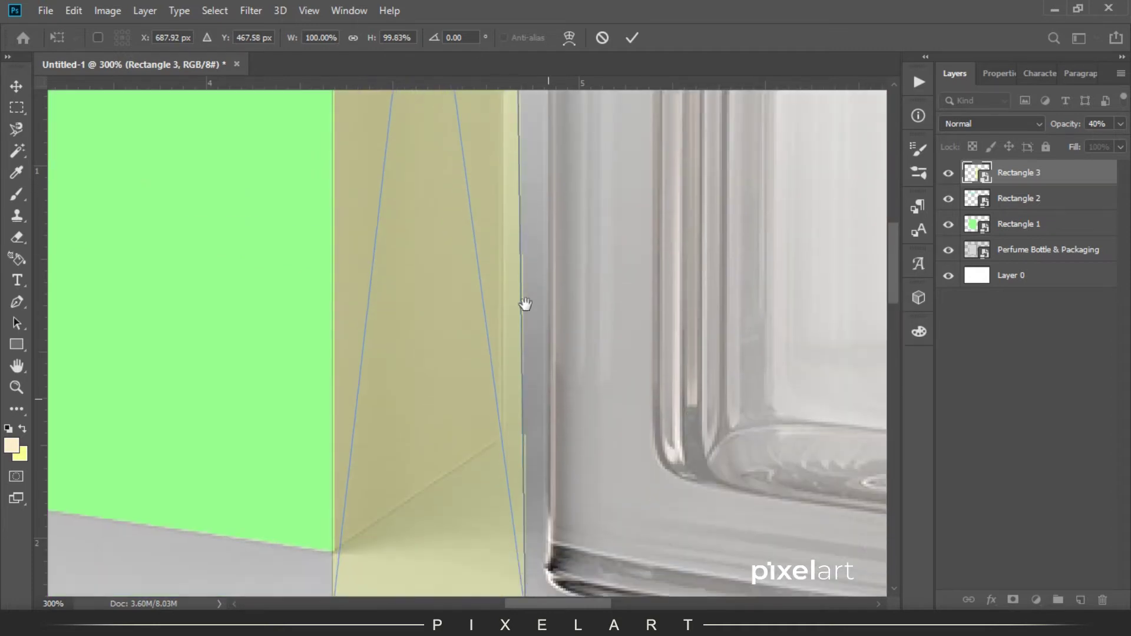
pyautogui.moveTo(531, 411); pyautogui.dragTo(511, 248)
pyautogui.hotkey('ctrl', 'shift')
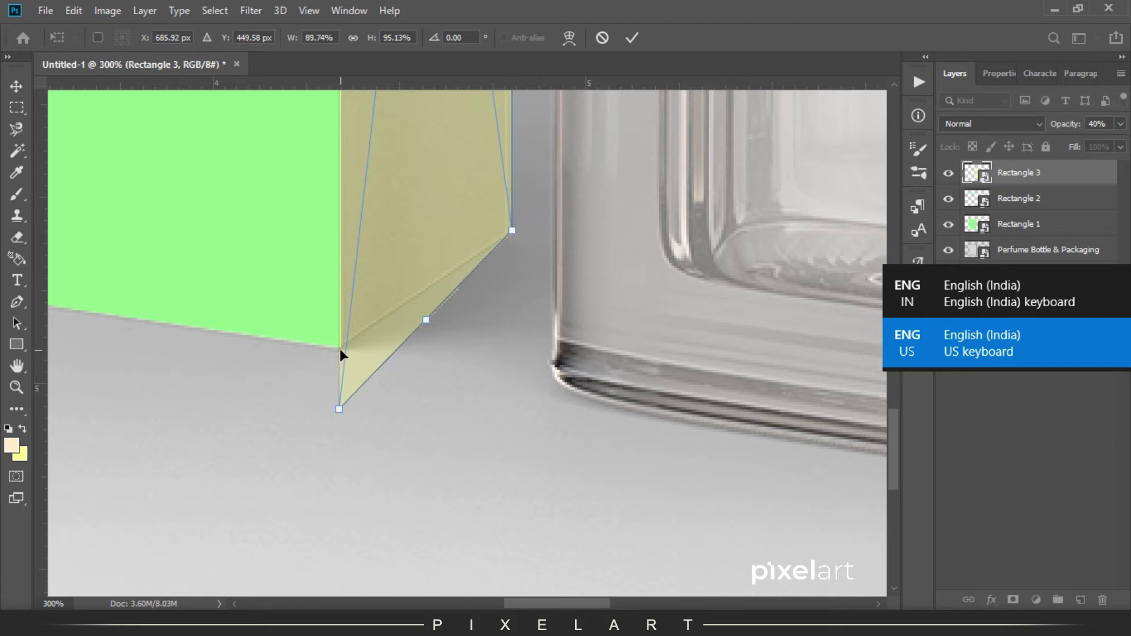
pyautogui.moveTo(339, 409); pyautogui.dragTo(343, 349)
pyautogui.moveTo(450, 260); pyautogui.dragTo(427, 471)
pyautogui.press('Return')
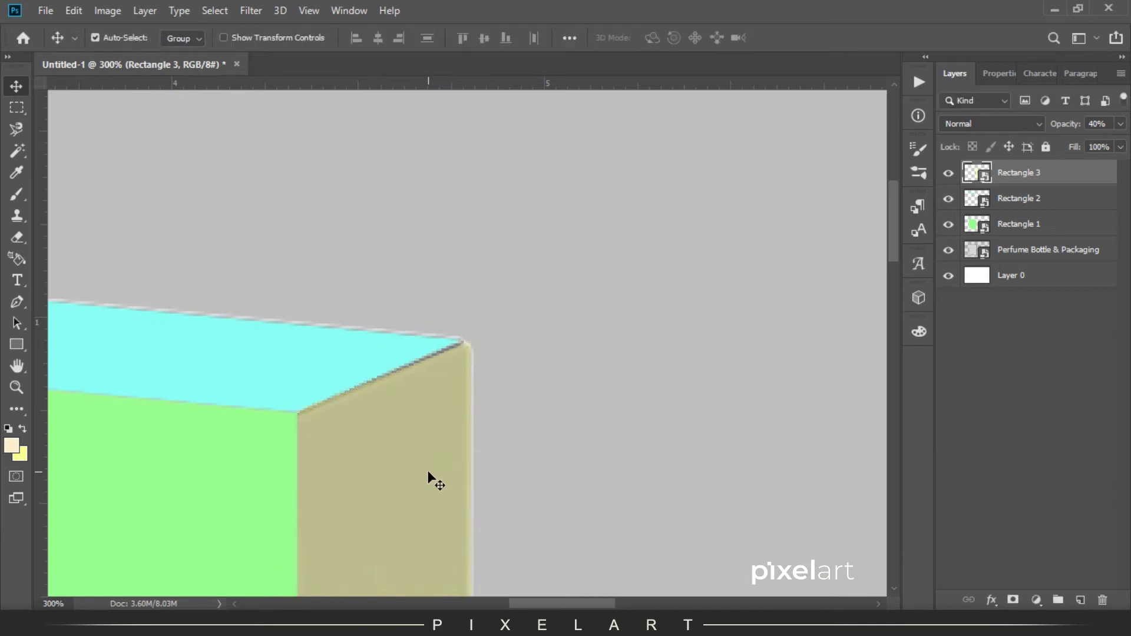
# - Distort the cyan top shape's rear right corner slightly outward to close the gap beside the yellow side face
pyautogui.scroll(2, 462, 345)
pyautogui.click(414, 356)
pyautogui.hotkey('ctrl', 't')
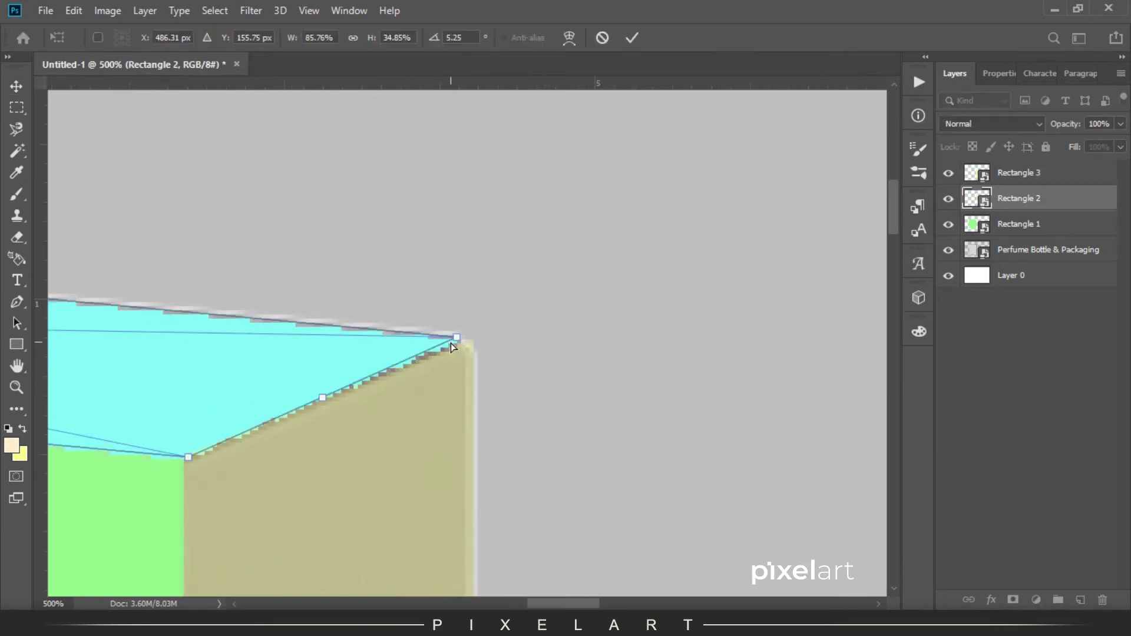
pyautogui.moveTo(461, 343); pyautogui.dragTo(465, 347)
pyautogui.press('Return')
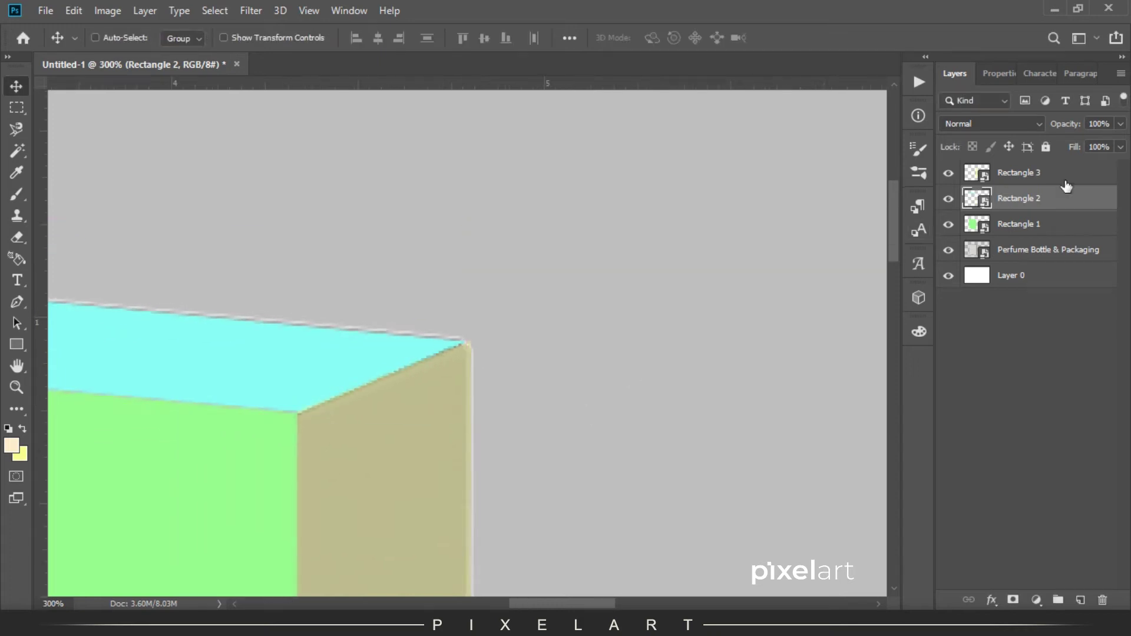
# - Set the opacity of the yellow side rectangle's layer to 100% and add an empty layer above it
pyautogui.hotkey('ctrl', '0')
pyautogui.click(1067, 174)
pyautogui.press('0')
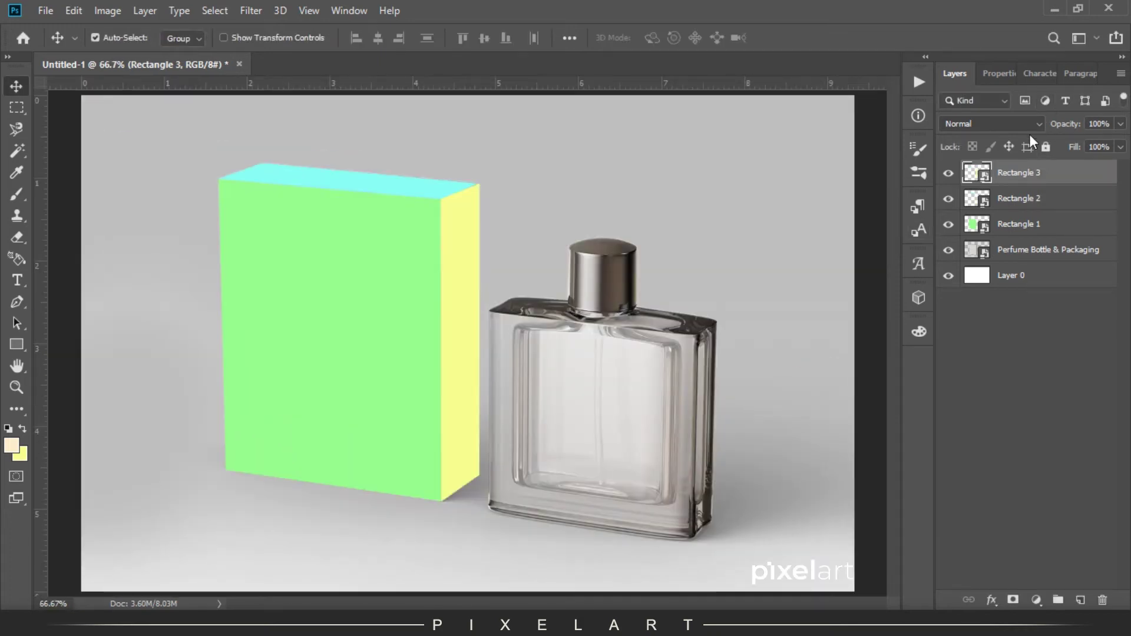
pyautogui.click(1082, 600)
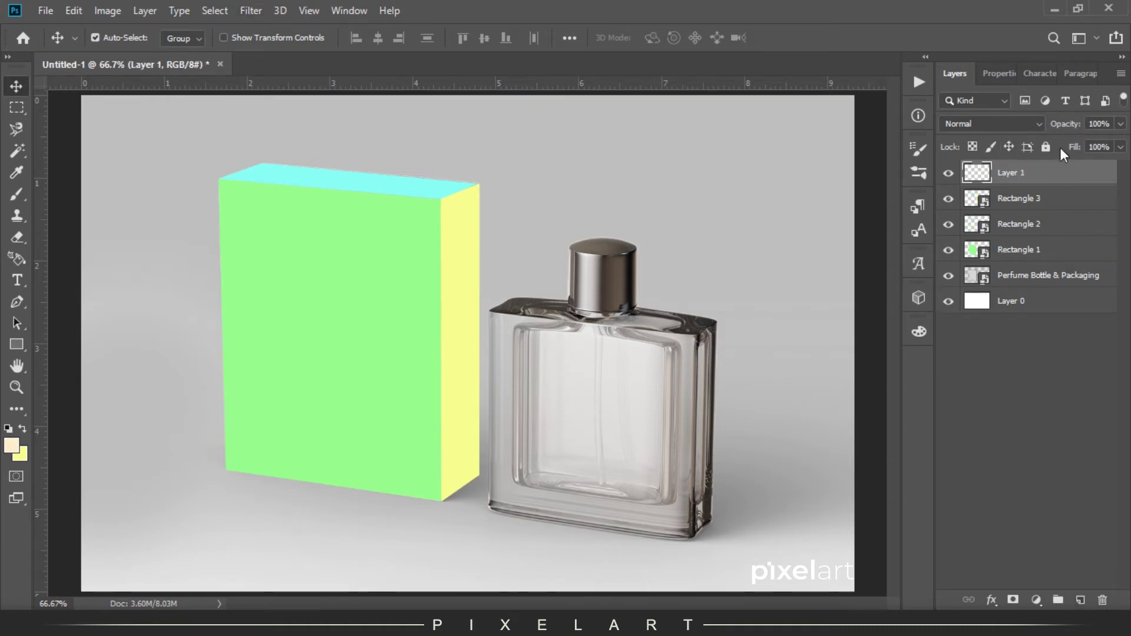
pyautogui.click(1020, 276)
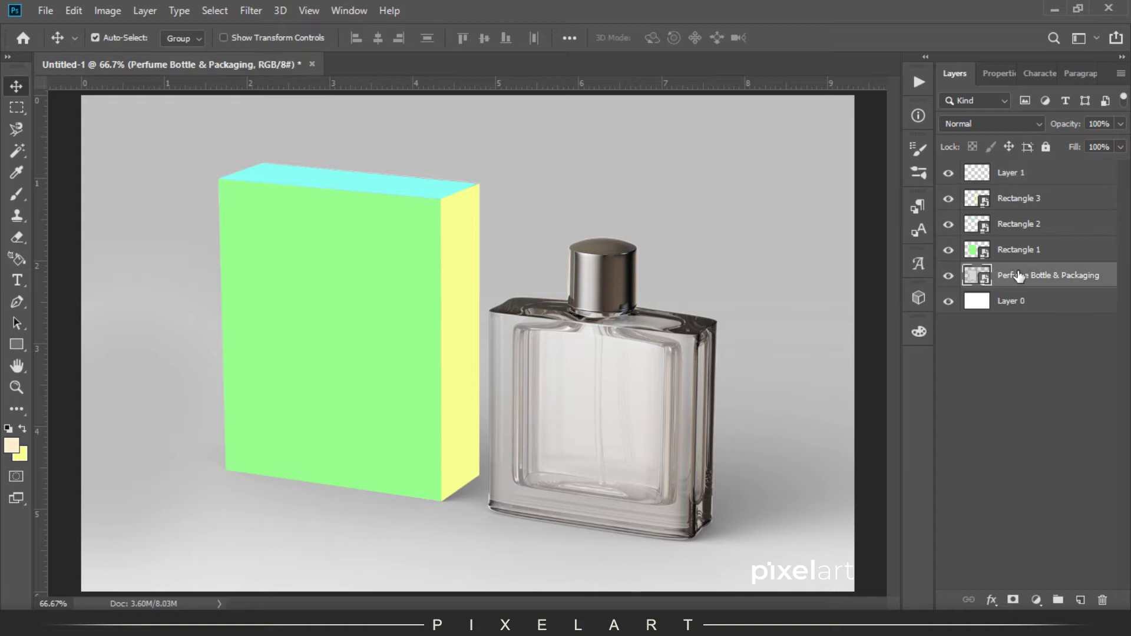
pyautogui.click(16, 151)
pyautogui.click(575, 405)
pyautogui.hotkey('ctrl', 'd')
pyautogui.press('v')
# - Convert the new empty Layer 1 to a smart object
pyautogui.click(1014, 179)
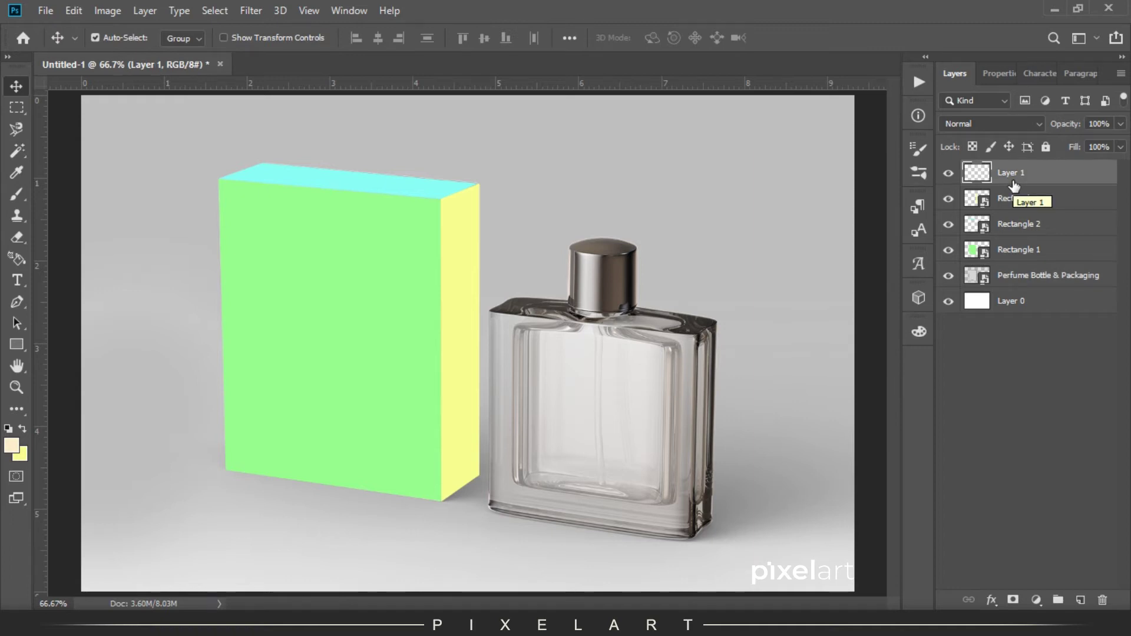
pyautogui.rightClick(1031, 177)
pyautogui.click(953, 225)
# - Rename the green Rectangle 1 layer as Front Box
pyautogui.doubleClick(1013, 251)
pyautogui.write('Front N')
pyautogui.press('BackSpace')
pyautogui.write('B')
pyautogui.press('capslock')
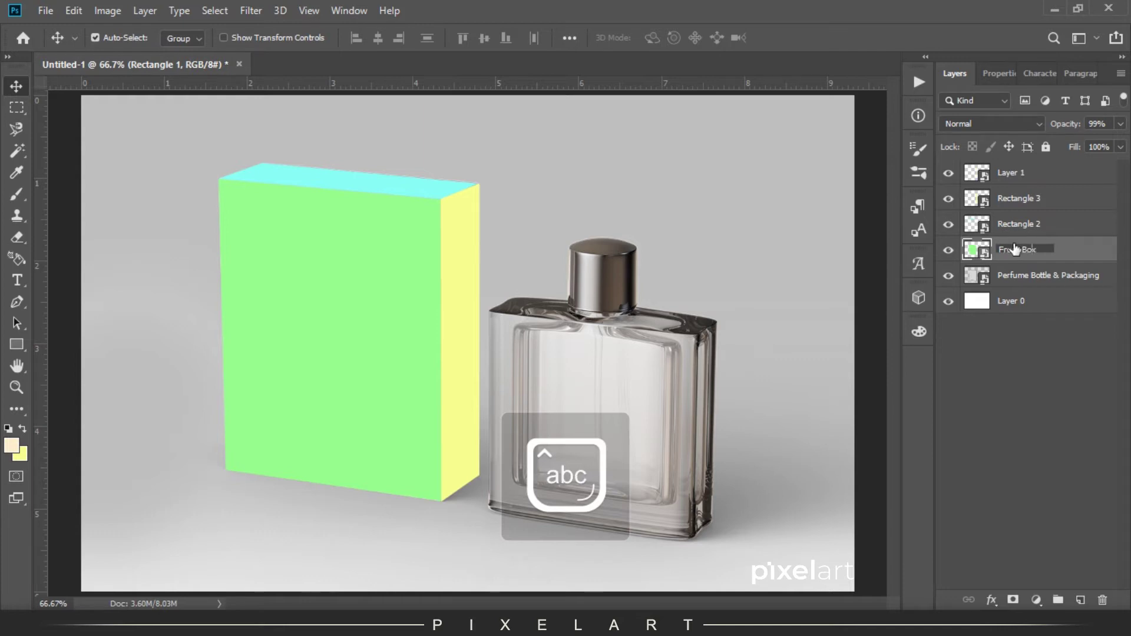
pyautogui.write('ox')
pyautogui.press('Return')
# - Rename the cyan Rectangle 2 layer as Top Box
pyautogui.doubleClick(1019, 225)
pyautogui.press('capslock')
pyautogui.write('T')
pyautogui.press('capslock')
pyautogui.write('op Box')
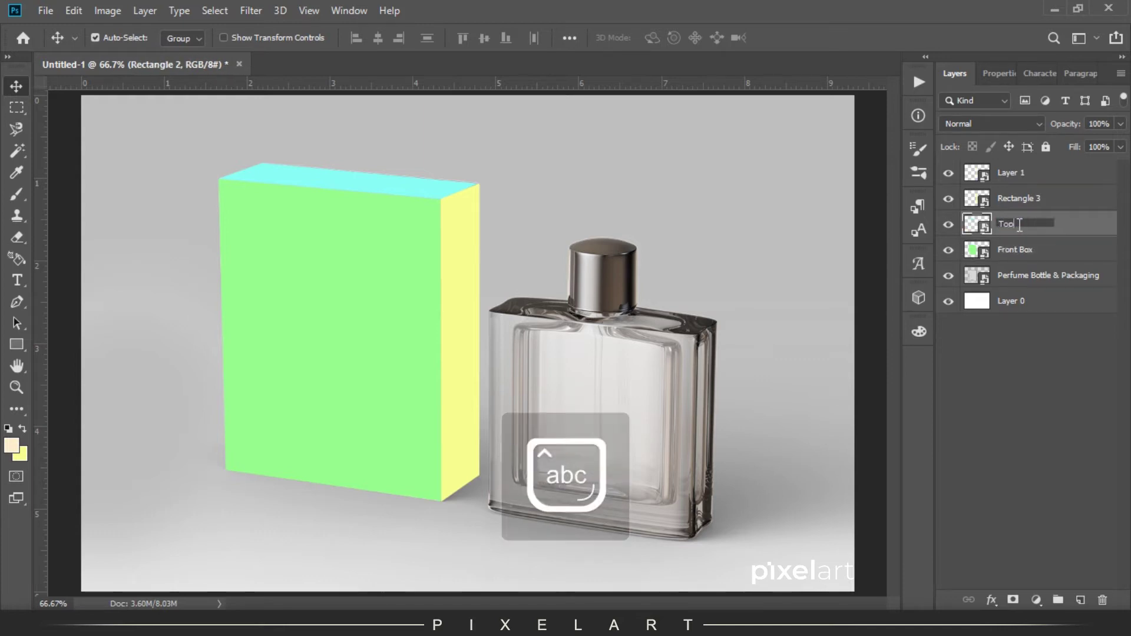
pyautogui.press('Return')
# - Rename the yellow Rectangle 3 layer as Right Box
pyautogui.doubleClick(1023, 199)
pyautogui.press('capslock')
pyautogui.write('R')
pyautogui.press('capslock')
pyautogui.write('ight')
pyautogui.press('capslock')
pyautogui.press('Return')
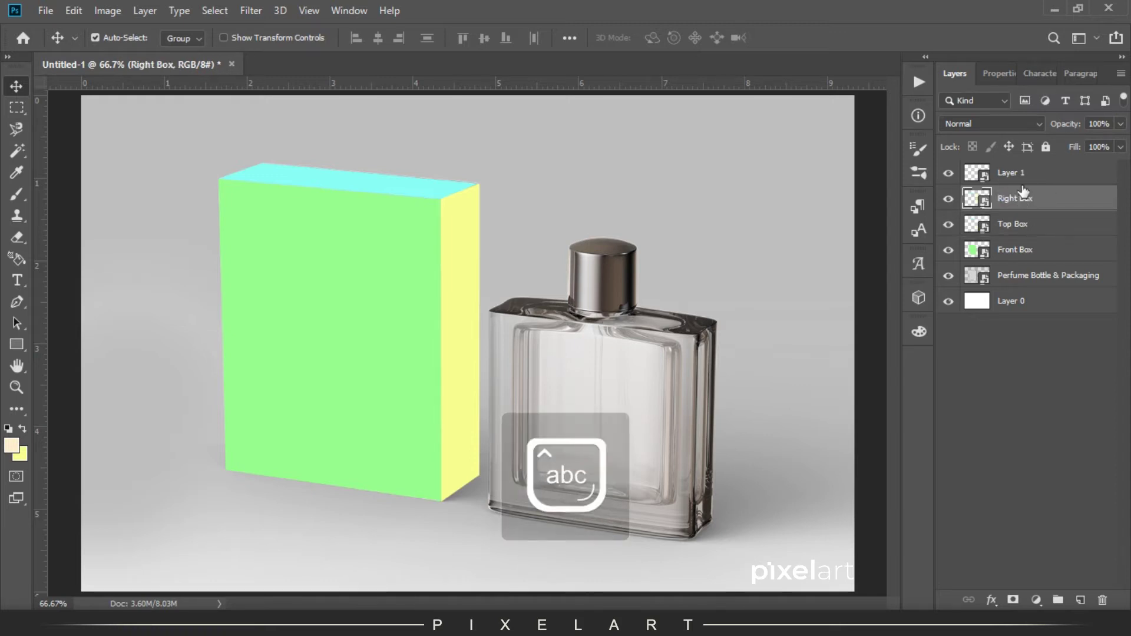
# - Rename the Layer 1 smart object as Front PerfumeBottle
pyautogui.doubleClick(1014, 173)
pyautogui.write('Front PerfumeBottle')
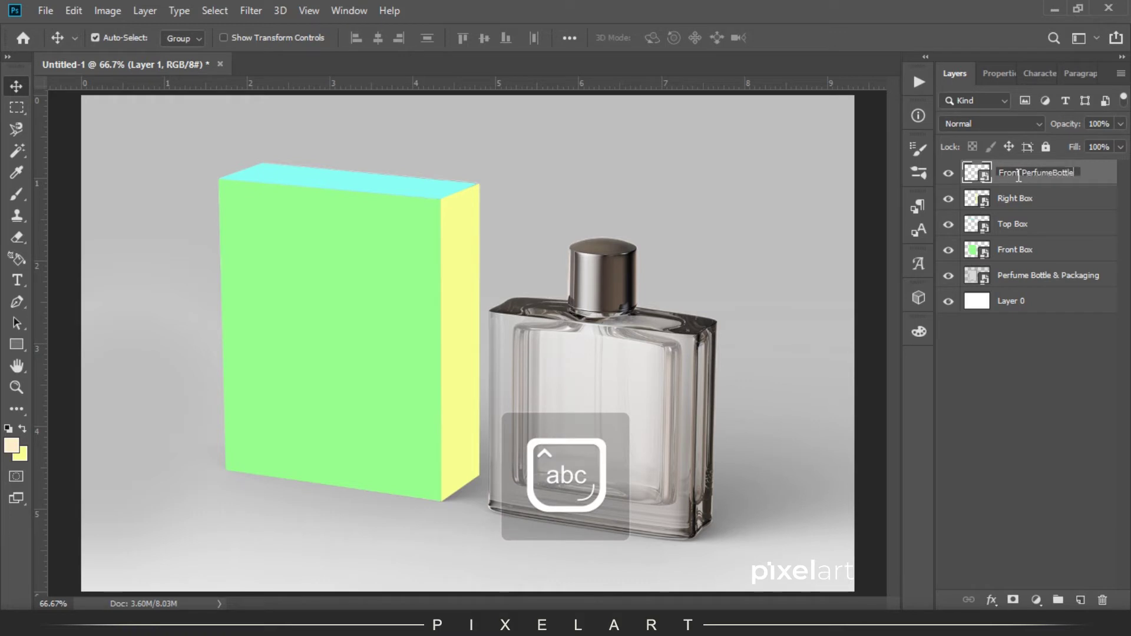
pyautogui.press('Return')
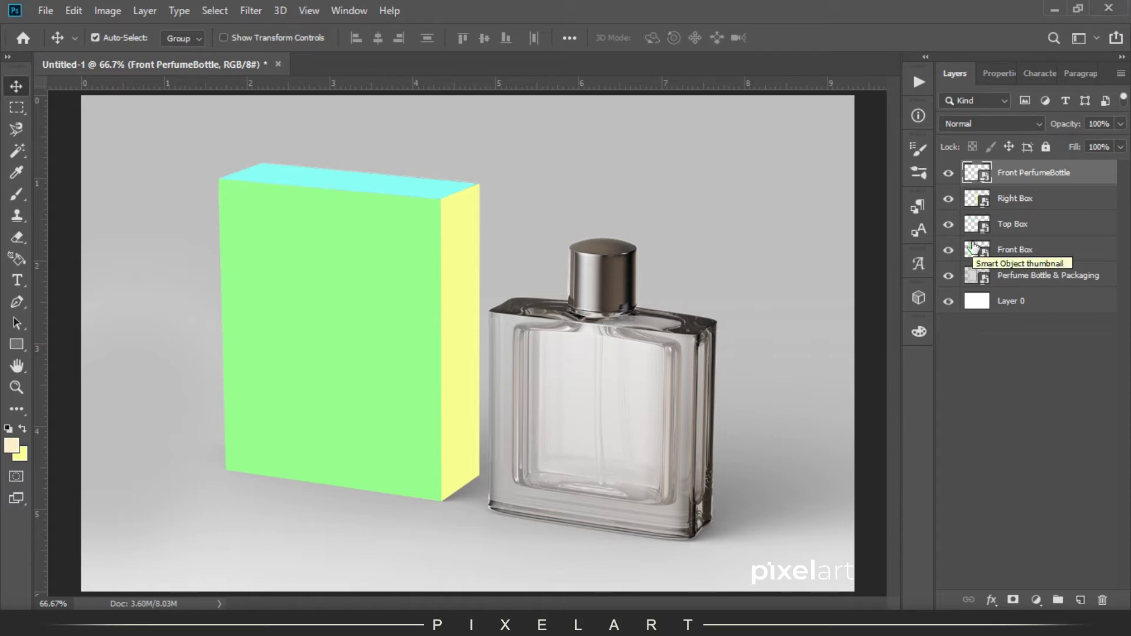
# - Open the contents of the Front Box smart object for editing
pyautogui.click(983, 272)
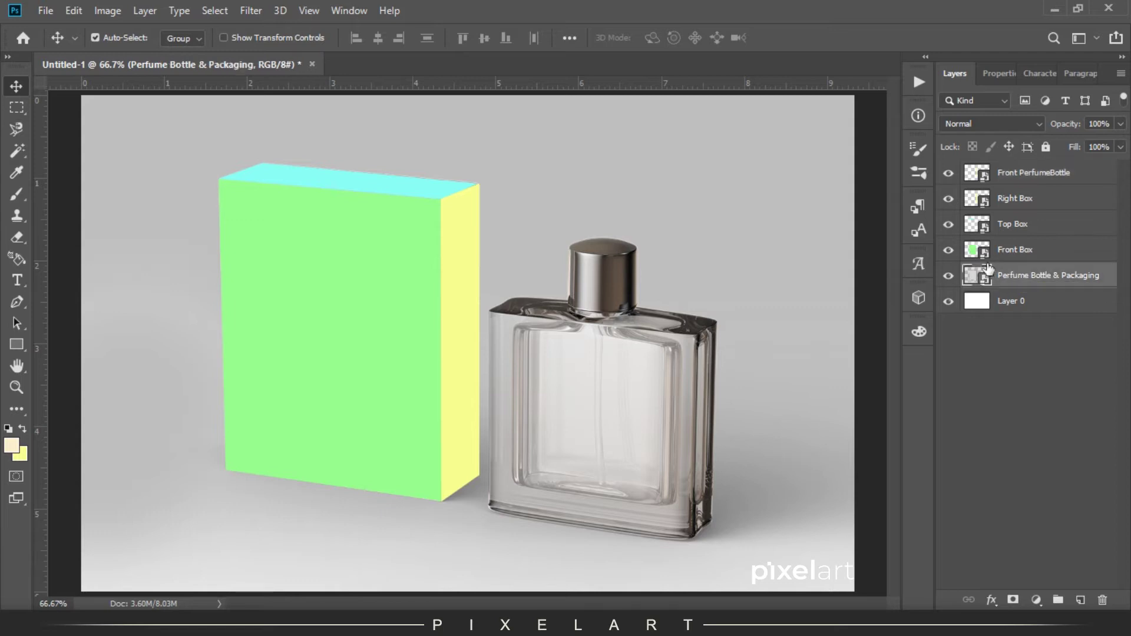
pyautogui.click(986, 255)
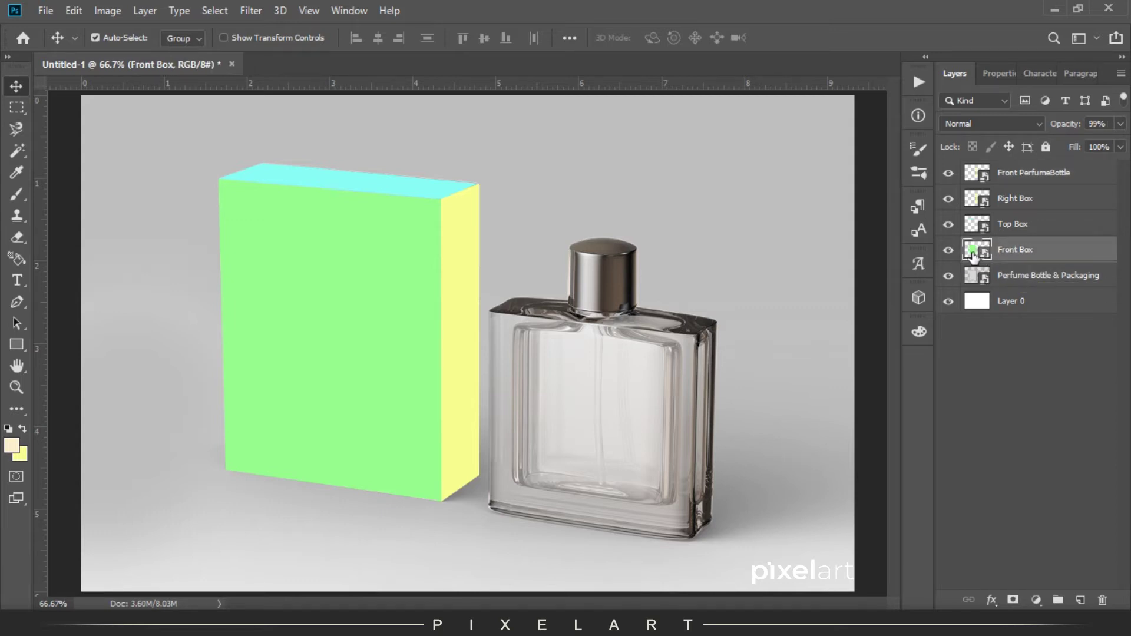
pyautogui.doubleClick(975, 250)
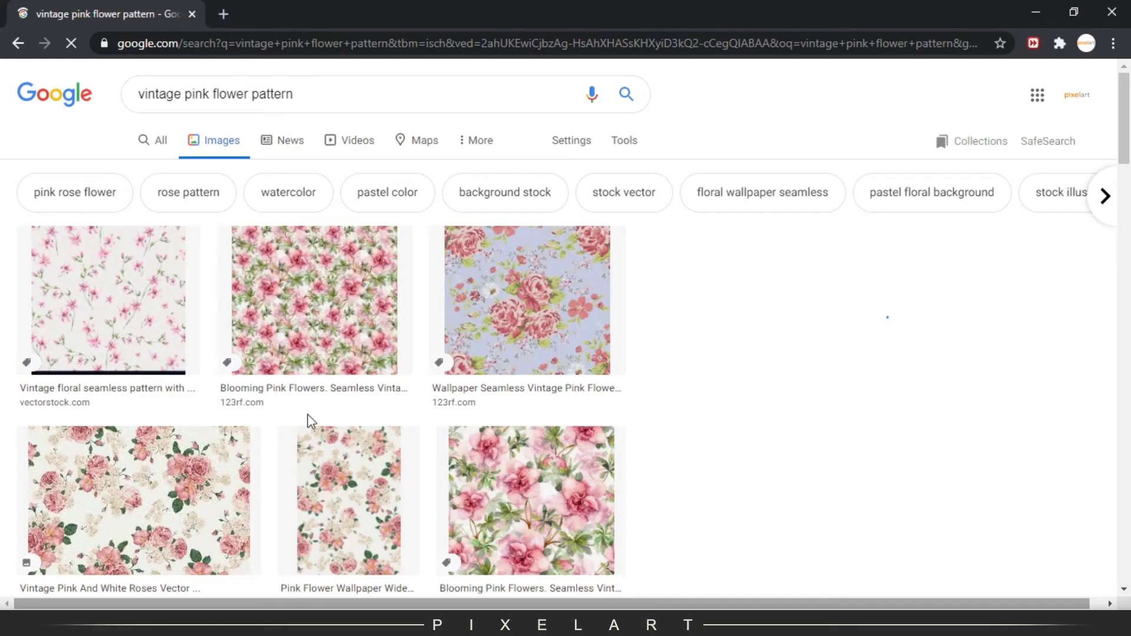
# - In the browser's image results for "vintage pink flower pattern", copy the VectorStock floral pattern with small pink flowers on white
pyautogui.click(57, 286)
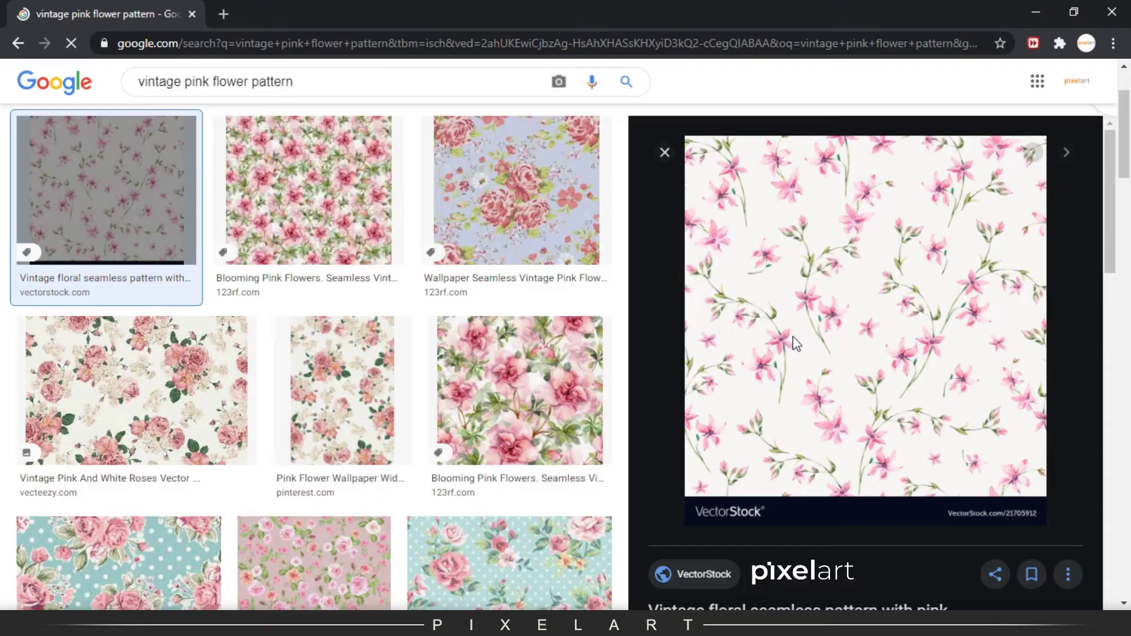
pyautogui.rightClick(851, 268)
pyautogui.click(902, 439)
pyautogui.rightClick(858, 287)
pyautogui.click(903, 459)
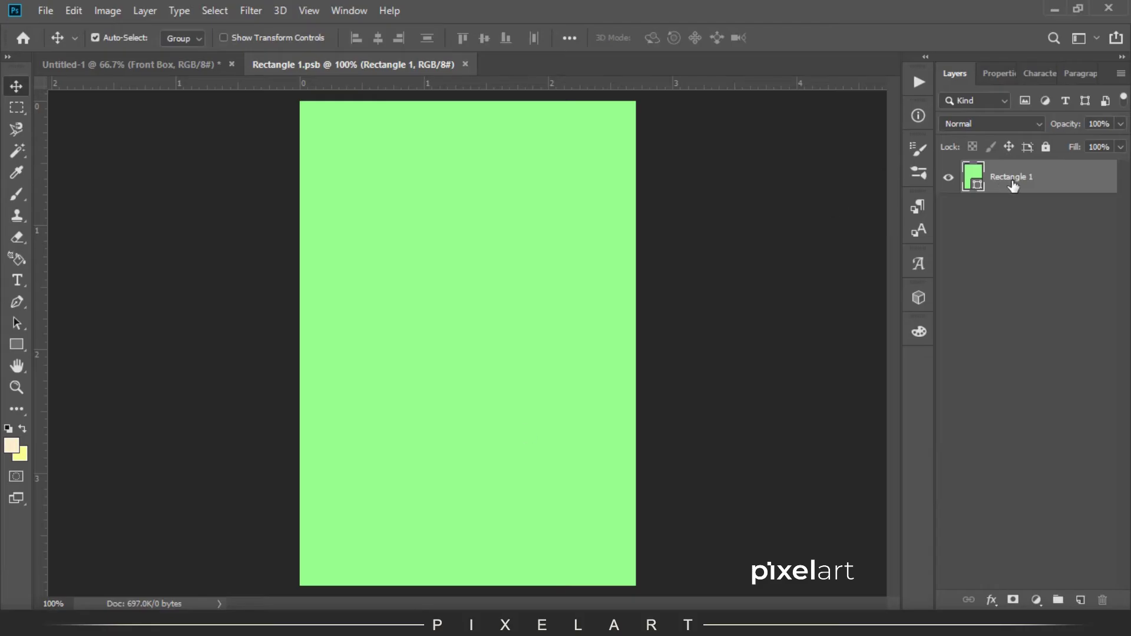
# - Paste the floral pattern on a new layer above the green rectangle in Photoshop and scale it to about 59%
pyautogui.hotkey('ctrl', 'shift', 'alt', 'n')
pyautogui.hotkey('ctrl', 'v')
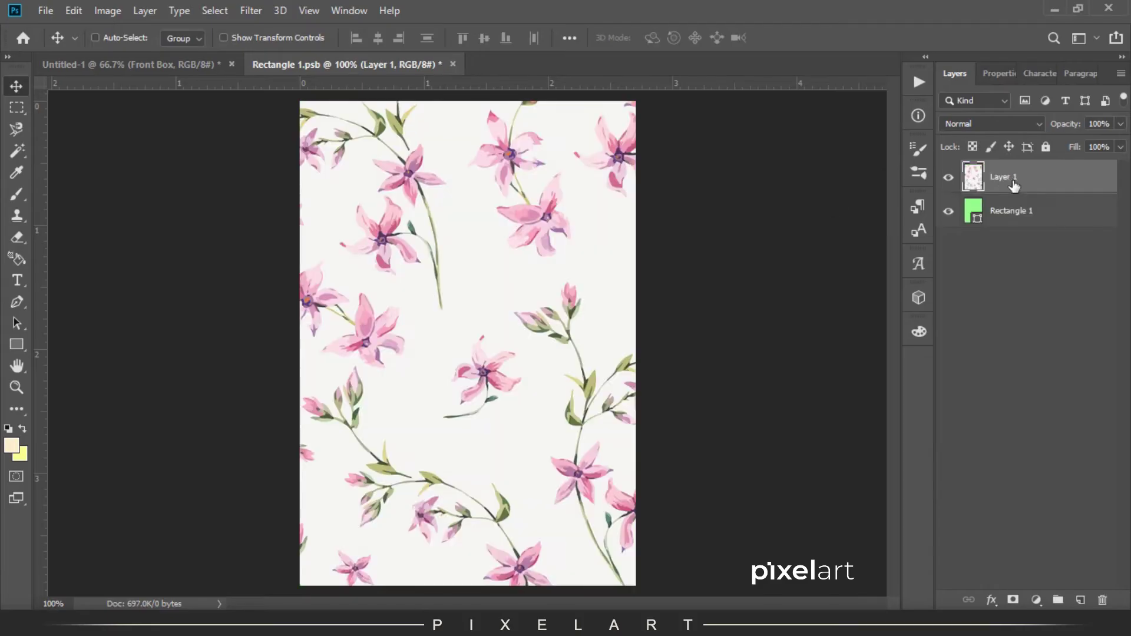
pyautogui.hotkey('ctrl', 't')
pyautogui.hotkey('ctrl', '0')
pyautogui.moveTo(711, 585); pyautogui.dragTo(709, 581)
pyautogui.moveTo(684, 572); pyautogui.dragTo(668, 556)
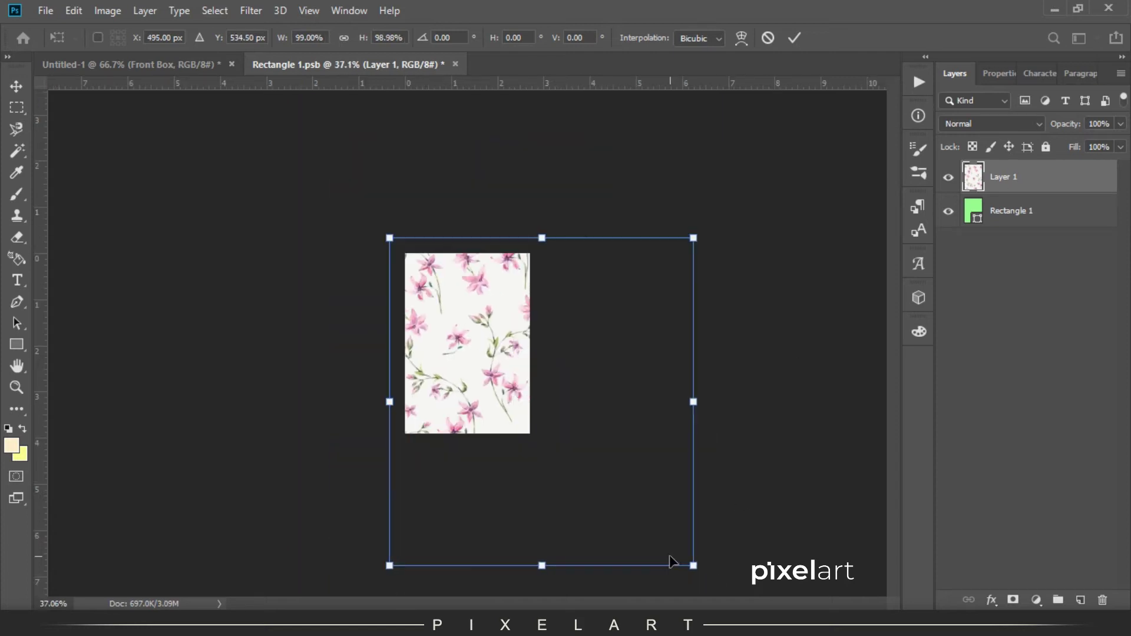
pyautogui.moveTo(614, 234); pyautogui.dragTo(630, 250)
pyautogui.moveTo(707, 581); pyautogui.dragTo(551, 487)
pyautogui.hotkey('ctrl', '1')
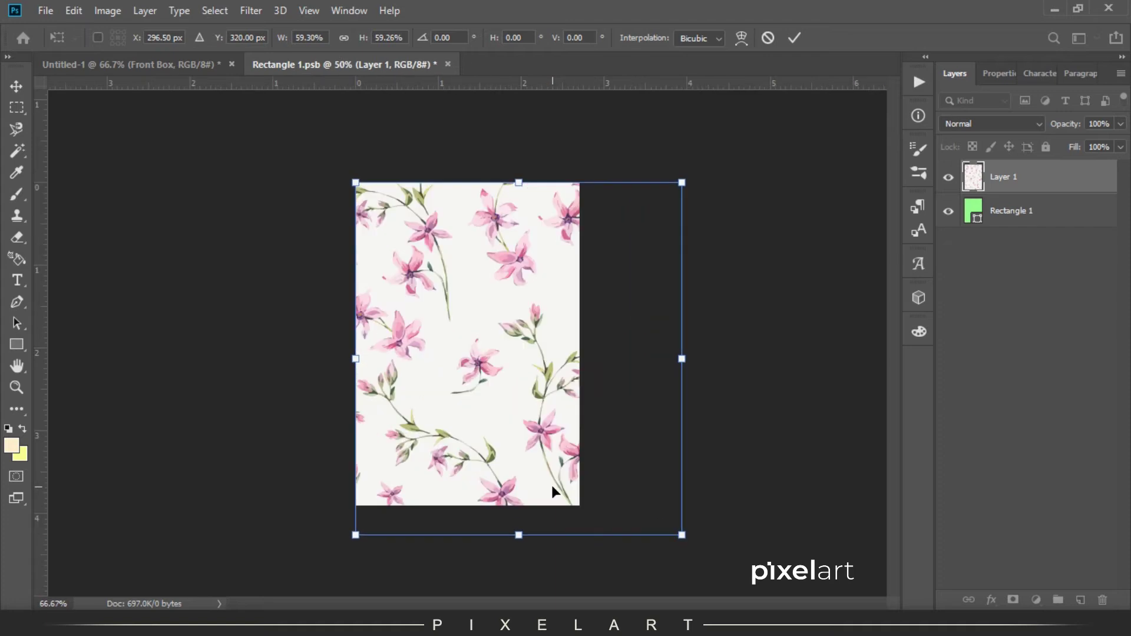
# - Shift the scaled floral pattern left so it extends past both sides of the canvas and apply the transform
pyautogui.hotkey('shift', 'Left')
pyautogui.hotkey('shift', 'Left')
pyautogui.hotkey('shift', 'Left')
pyautogui.hotkey('shift', 'Left')
pyautogui.hotkey('shift', 'Left')
pyautogui.hotkey('shift', 'Left')
pyautogui.hotkey('shift', 'Left')
pyautogui.hotkey('shift', 'Left')
pyautogui.hotkey('shift', 'Left')
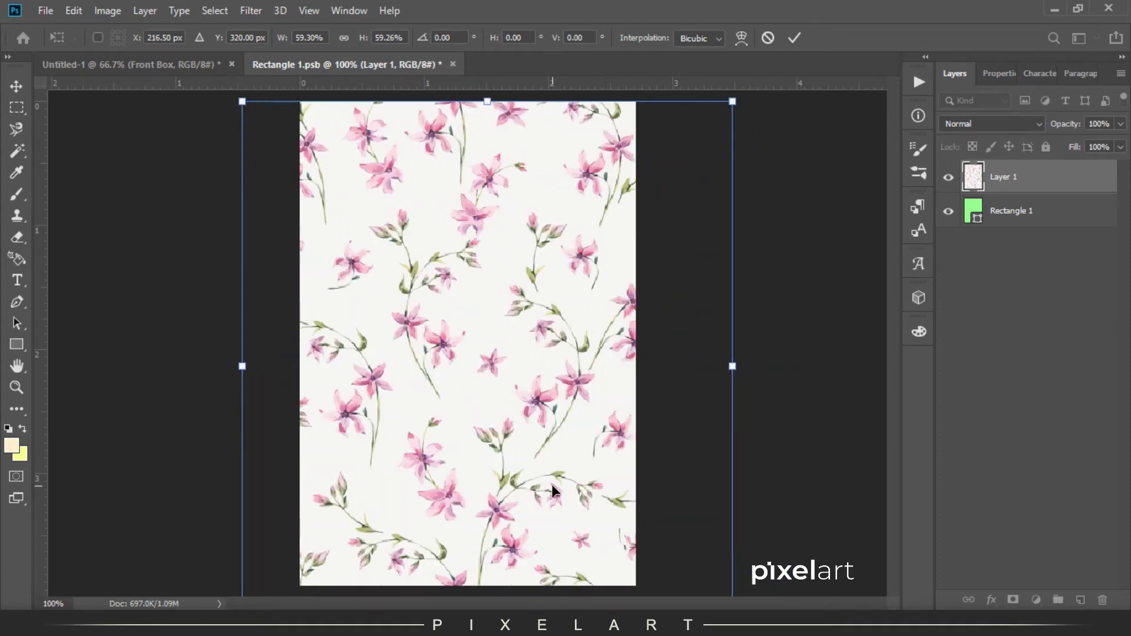
pyautogui.press('Return')
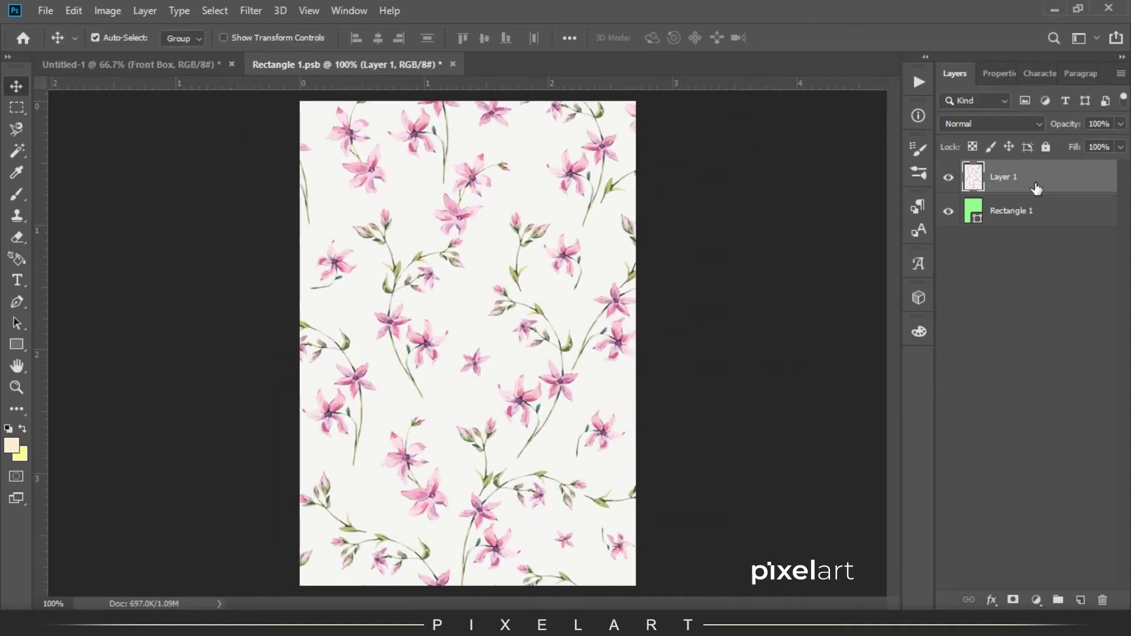
# - Paint over the flowers in the upper middle of the pattern with its off-white background colour to clear space for a logo
pyautogui.hotkey('ctrl', '+')
pyautogui.scroll(5, 543, 183)
pyautogui.press('b')
pyautogui.moveTo(492, 288)
pyautogui.mouseDown()
pyautogui.moveTo(408, 304)
pyautogui.moveTo(407, 320)
pyautogui.moveTo(518, 189)
pyautogui.moveTo(470, 260)
pyautogui.moveTo(553, 207)
pyautogui.moveTo(399, 247)
pyautogui.moveTo(437, 257)
pyautogui.moveTo(561, 225)
pyautogui.mouseUp()
pyautogui.hotkey('ctrl', '-')
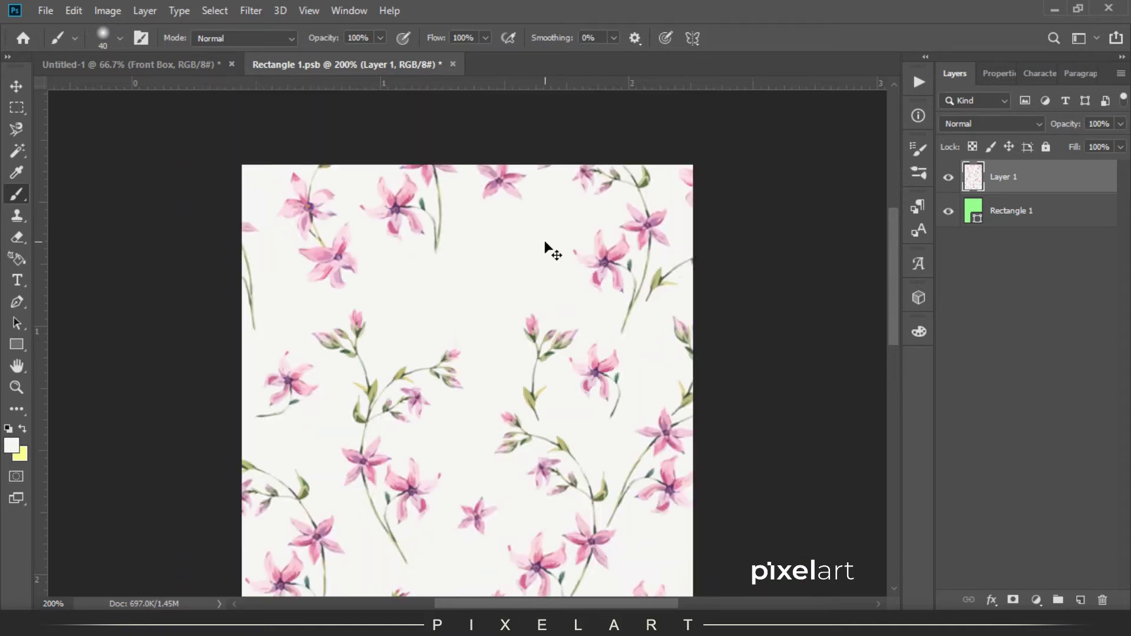
pyautogui.click(15, 90)
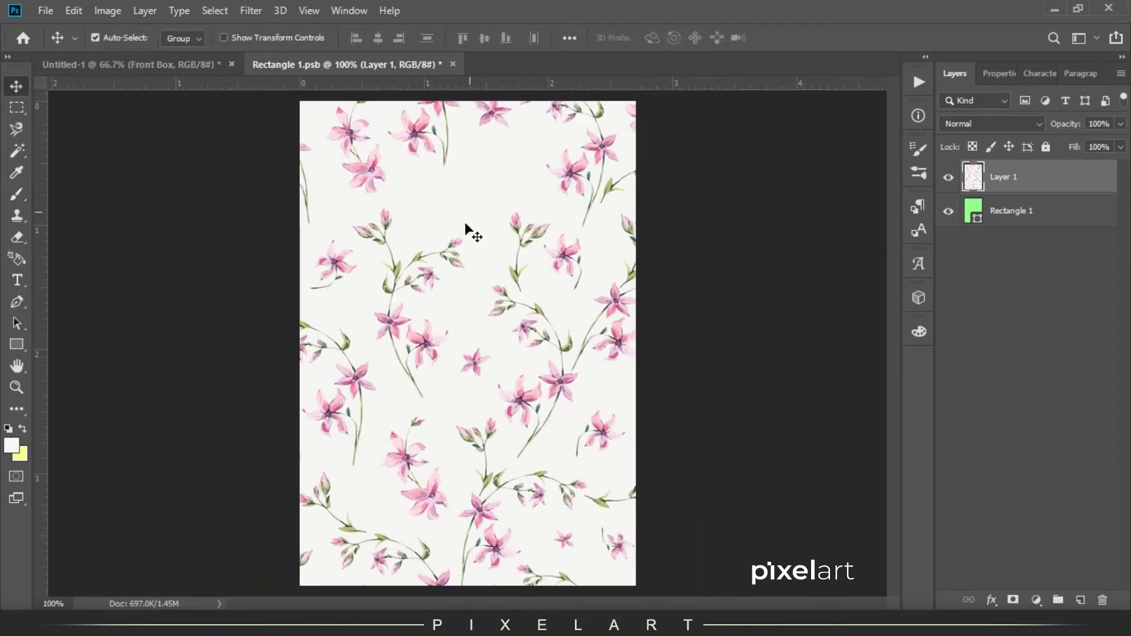
# - Place the Pixel-Logo file in the document, scaled and centred in the cleared area near the top of the pattern
pyautogui.hotkey('alt', 'Tab')
pyautogui.click(361, 197)
pyautogui.moveTo(361, 197); pyautogui.dragTo(457, 203)
pyautogui.moveTo(576, 241); pyautogui.dragTo(520, 292)
pyautogui.moveTo(493, 342); pyautogui.dragTo(493, 183)
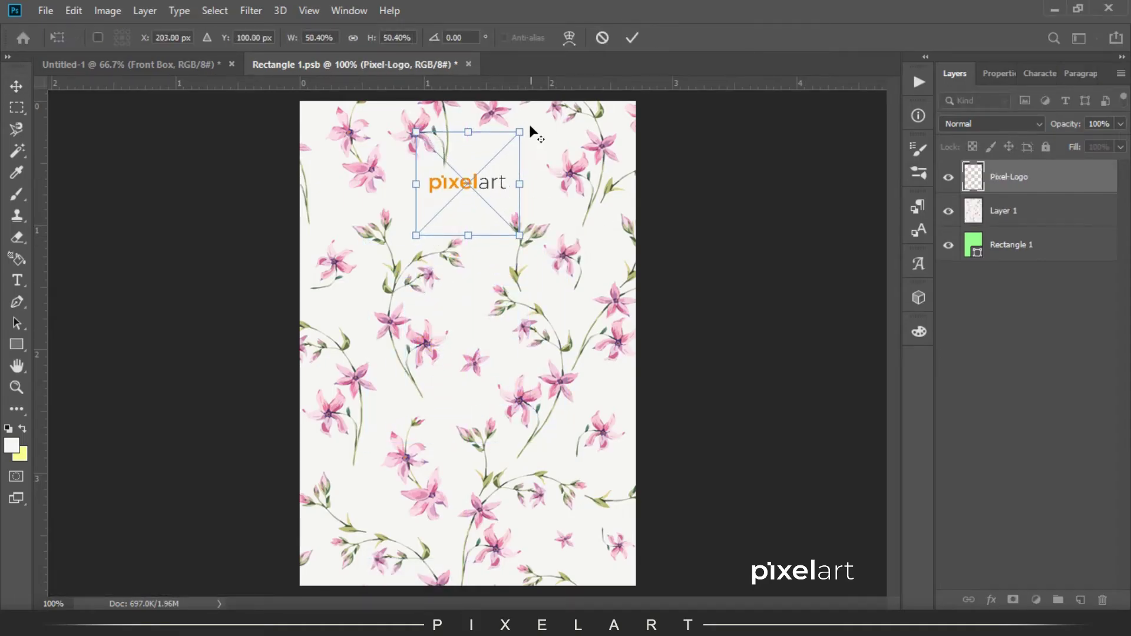
pyautogui.moveTo(536, 120); pyautogui.dragTo(571, 110)
pyautogui.press('Return')
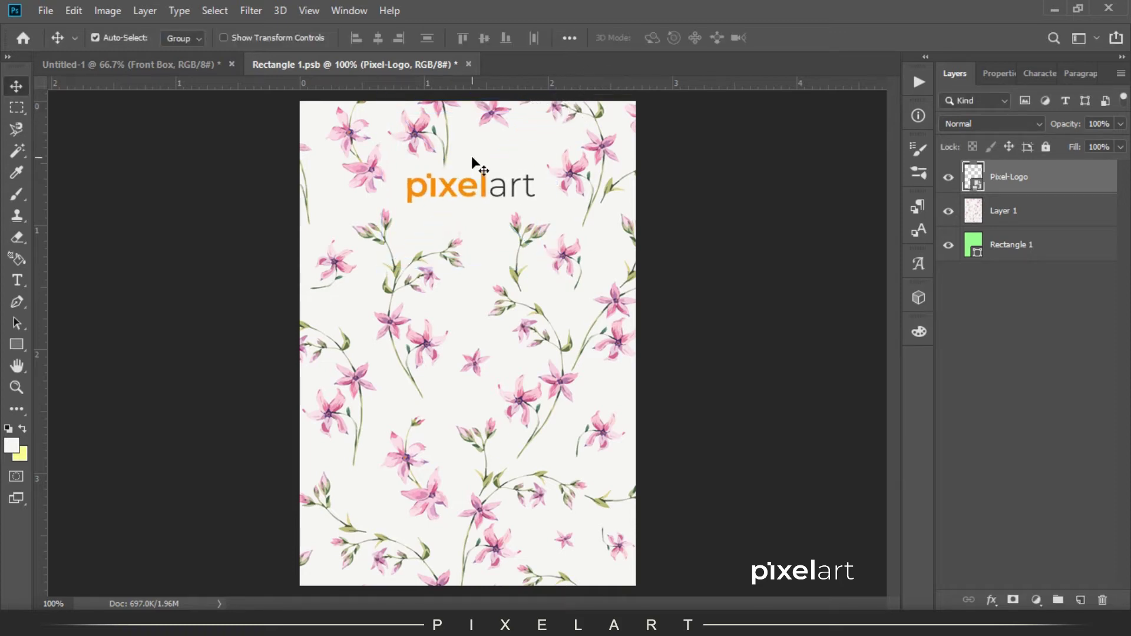
# - Add the text "PERFUME" beneath the logo
pyautogui.press('t')
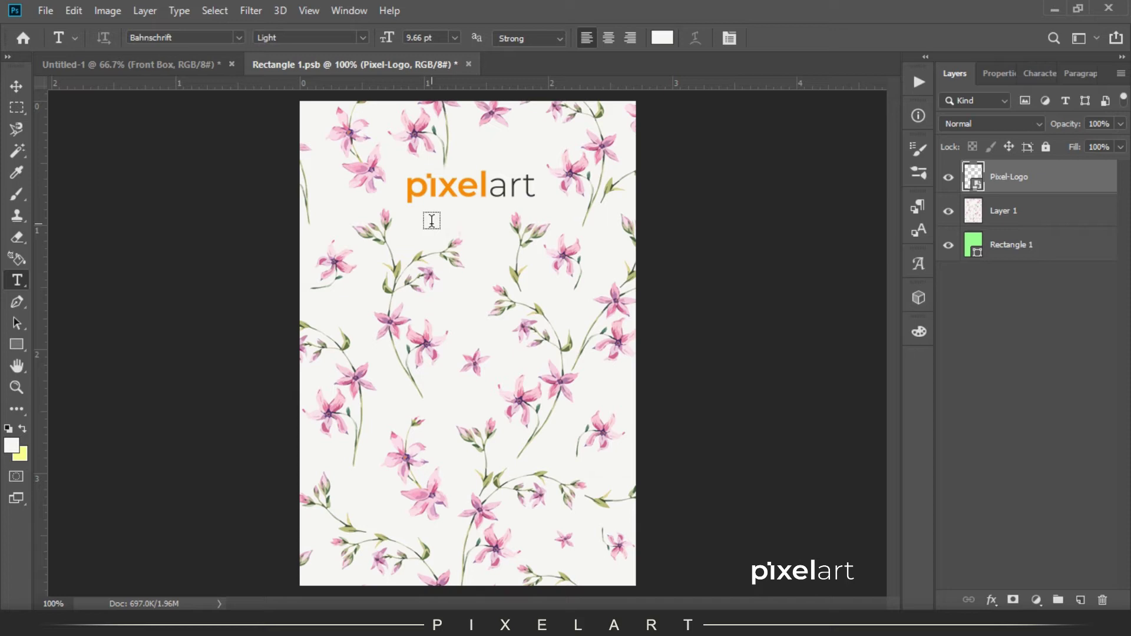
pyautogui.click(432, 221)
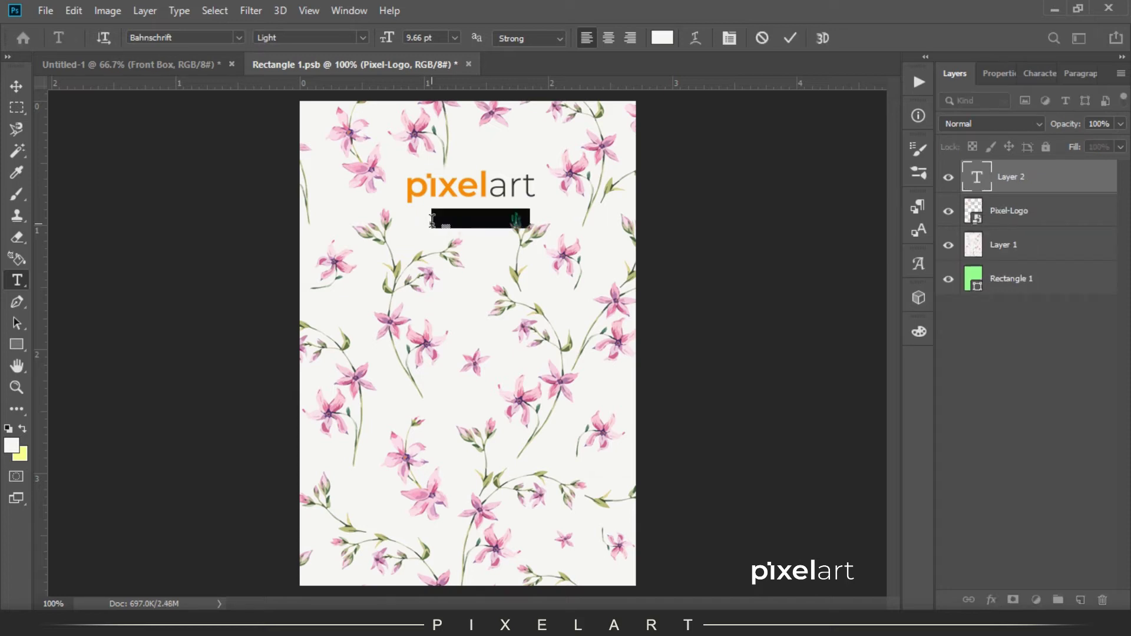
pyautogui.press('BackSpace')
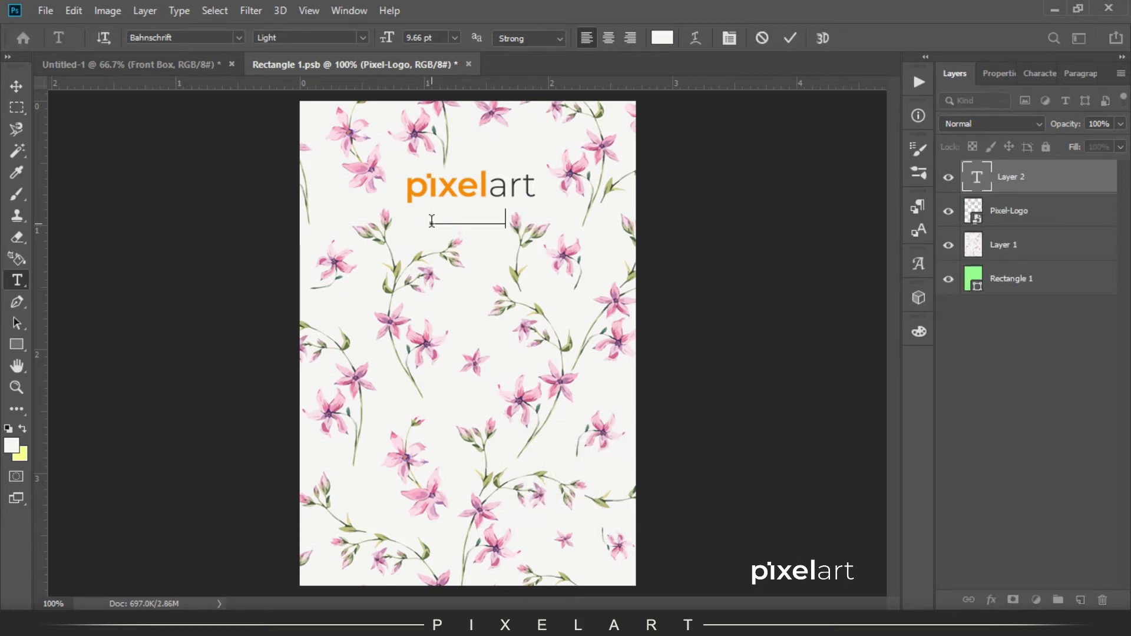
pyautogui.click(14, 79)
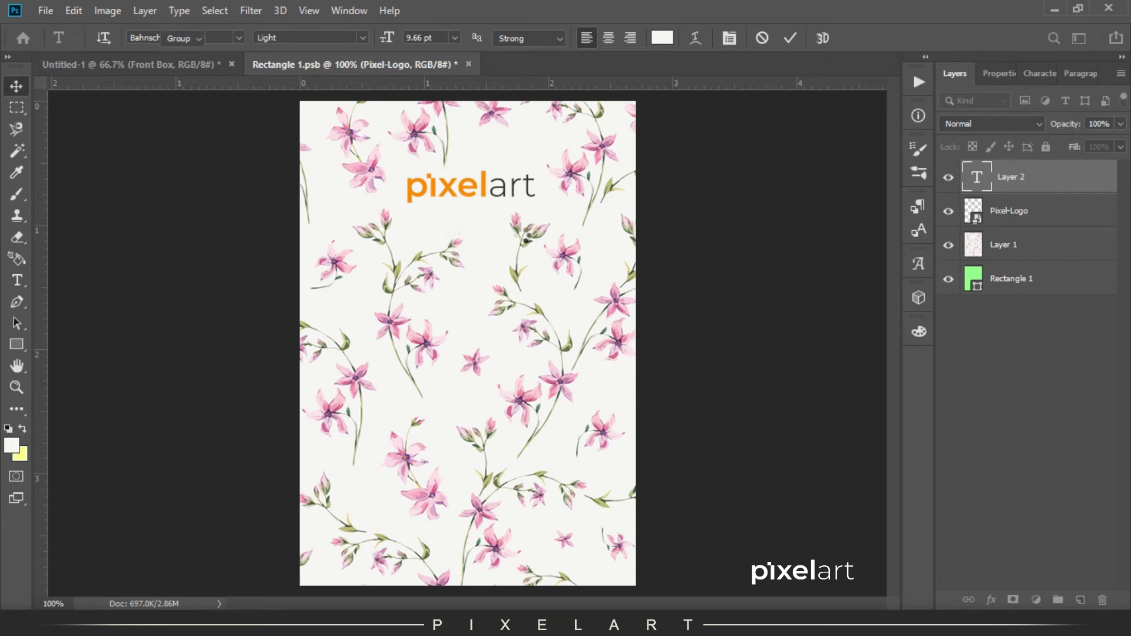
# - Recolour the PERFUME text dark grey and set its font to Montserrat Light
pyautogui.click(17, 173)
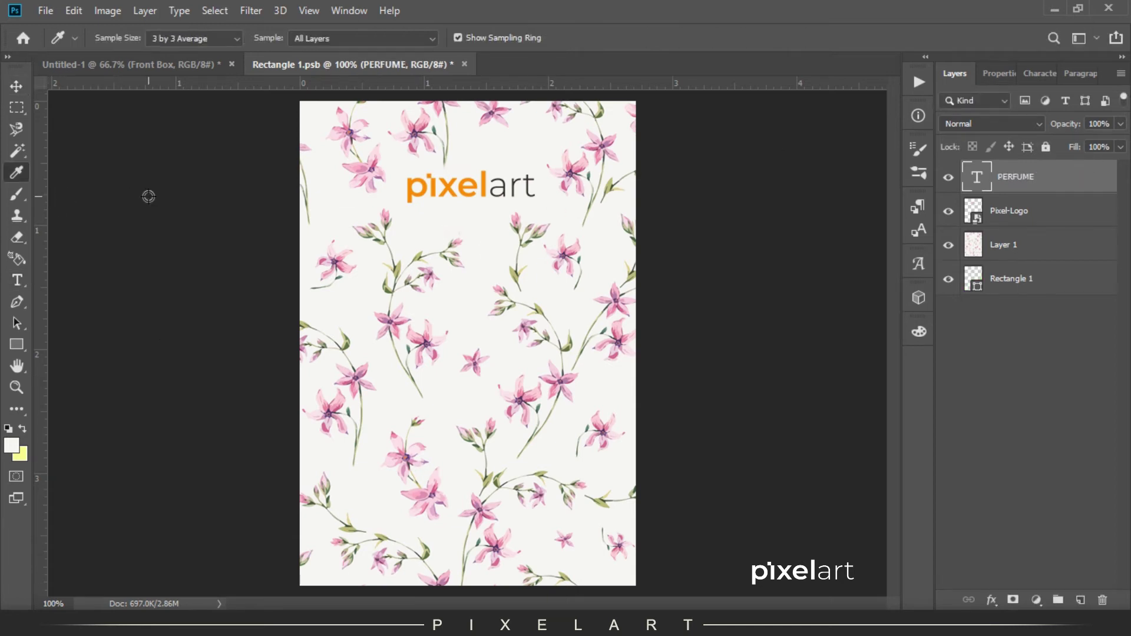
pyautogui.click(22, 430)
pyautogui.press('v')
pyautogui.doubleClick(494, 223)
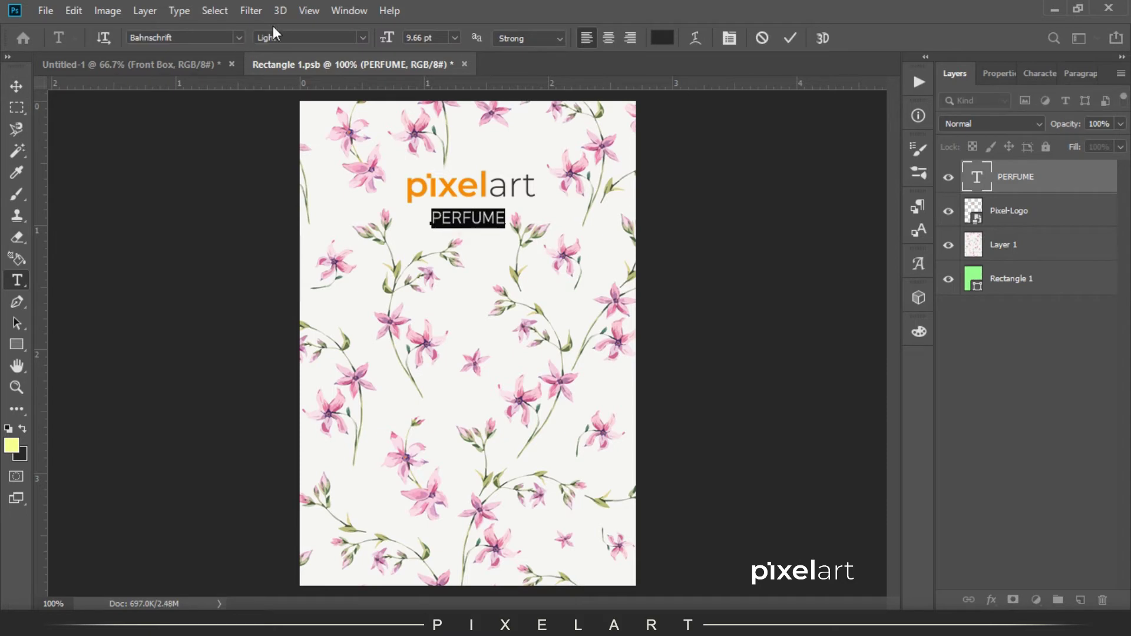
pyautogui.click(238, 37)
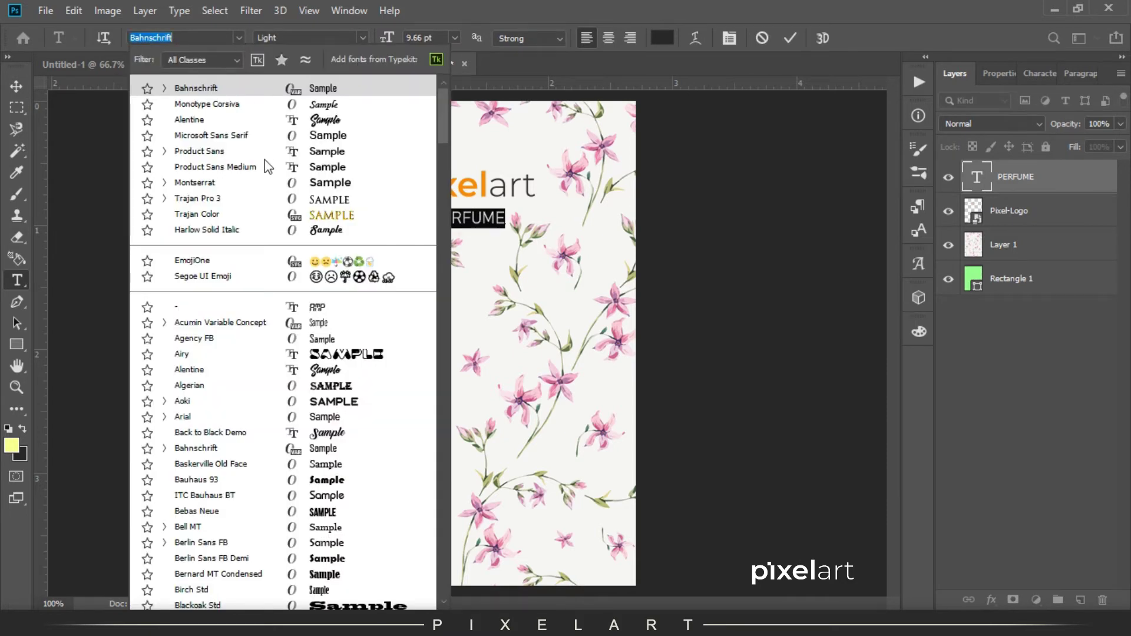
pyautogui.press('Escape')
pyautogui.click(15, 87)
# - Scale the PERFUME text to about 69% and move it closer beneath the logo
pyautogui.hotkey('ctrl', 't')
pyautogui.moveTo(517, 229); pyautogui.dragTo(501, 227)
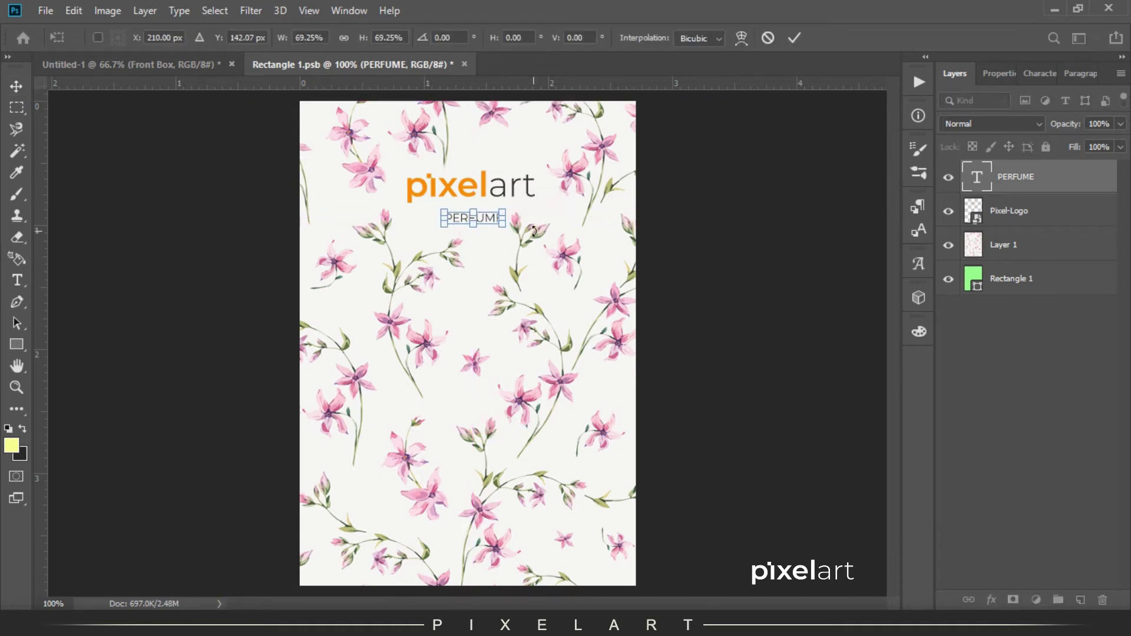
pyautogui.press('Return')
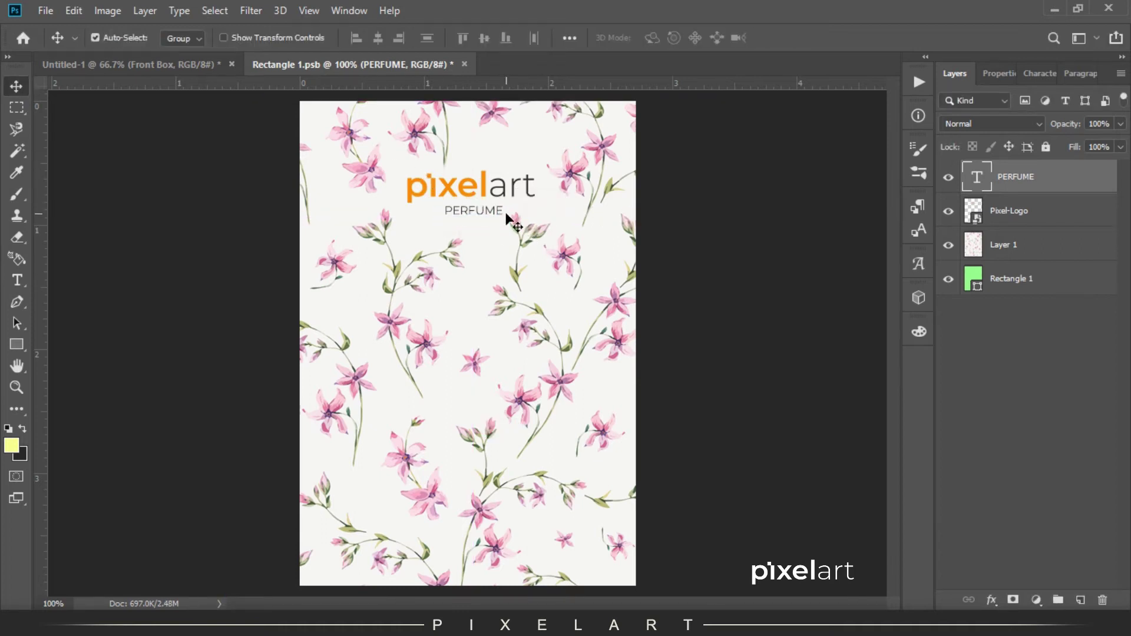
# - Set the PERFUME text's tracking to 220 and centre it beneath the logo
pyautogui.press('t')
pyautogui.doubleClick(478, 211)
pyautogui.click(1028, 77)
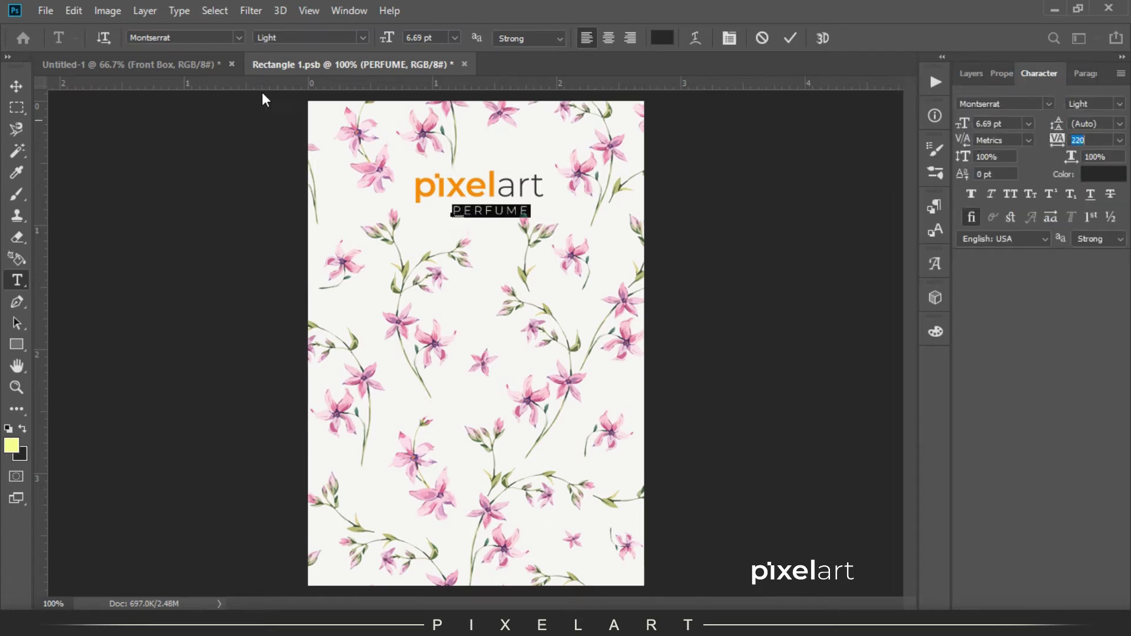
pyautogui.click(16, 87)
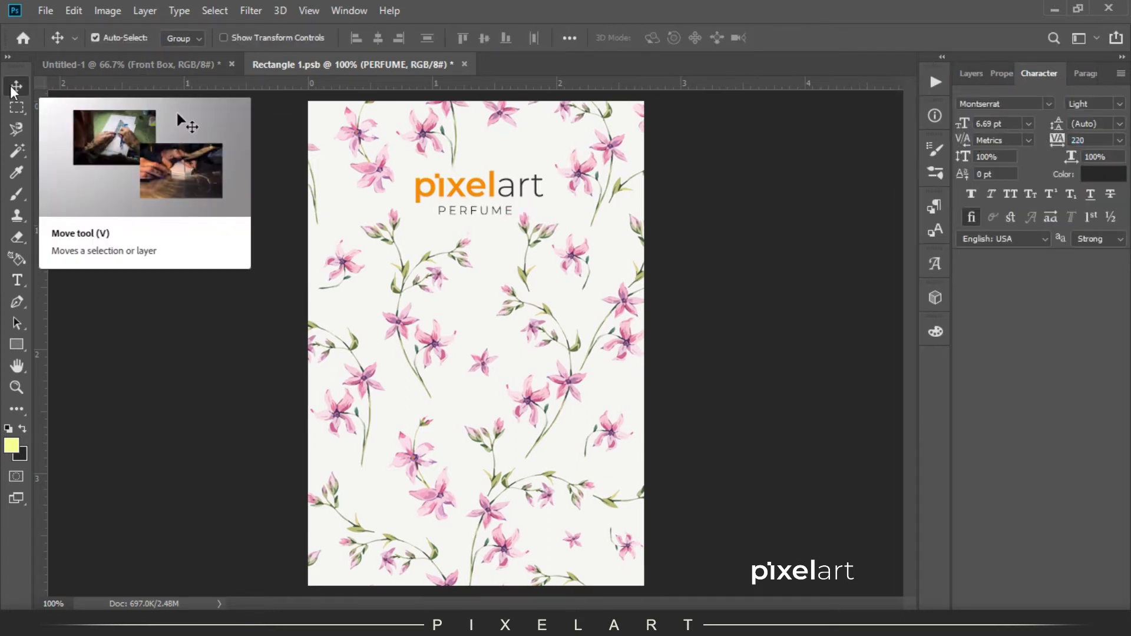
# - Duplicate the PERFUME text layer
pyautogui.click(971, 73)
pyautogui.hotkey('ctrl', 'j')
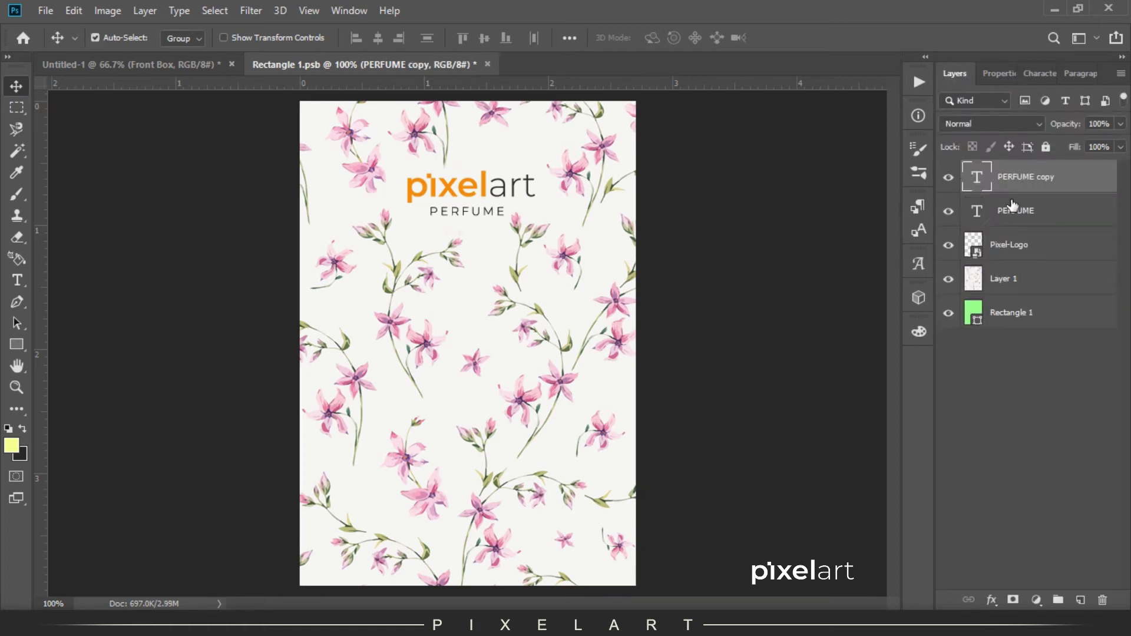
# - Move the duplicated PERFUME text straight down to the lower part of the box face
pyautogui.hotkey('ctrl', 't')
pyautogui.moveTo(486, 212); pyautogui.dragTo(487, 534)
pyautogui.press('Return')
# - Replace the lower PERFUME text with "arte de pixel fragancia" copied from the other window and set it in all caps
pyautogui.hotkey('alt', 'Tab')
pyautogui.hotkey('ctrl', 'a')
pyautogui.hotkey('ctrl', 'c')
pyautogui.hotkey('alt', 'Tab')
pyautogui.press('t')
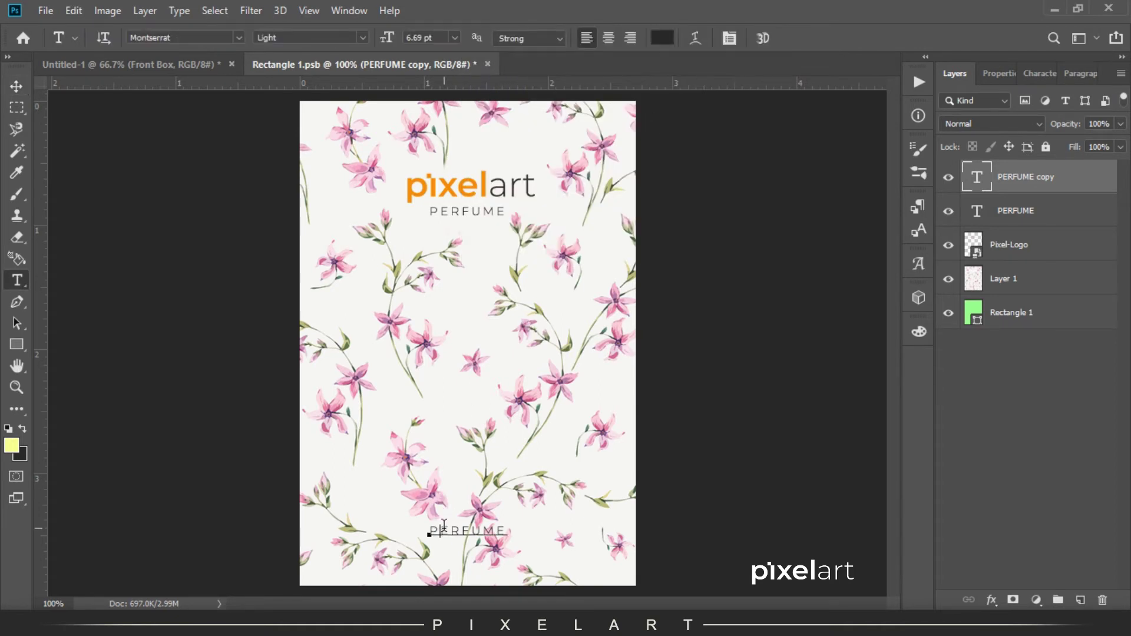
pyautogui.doubleClick(443, 525)
pyautogui.hotkey('ctrl', 'v')
pyautogui.hotkey('ctrl', 'a')
pyautogui.click(1040, 73)
pyautogui.click(1011, 194)
pyautogui.click(18, 88)
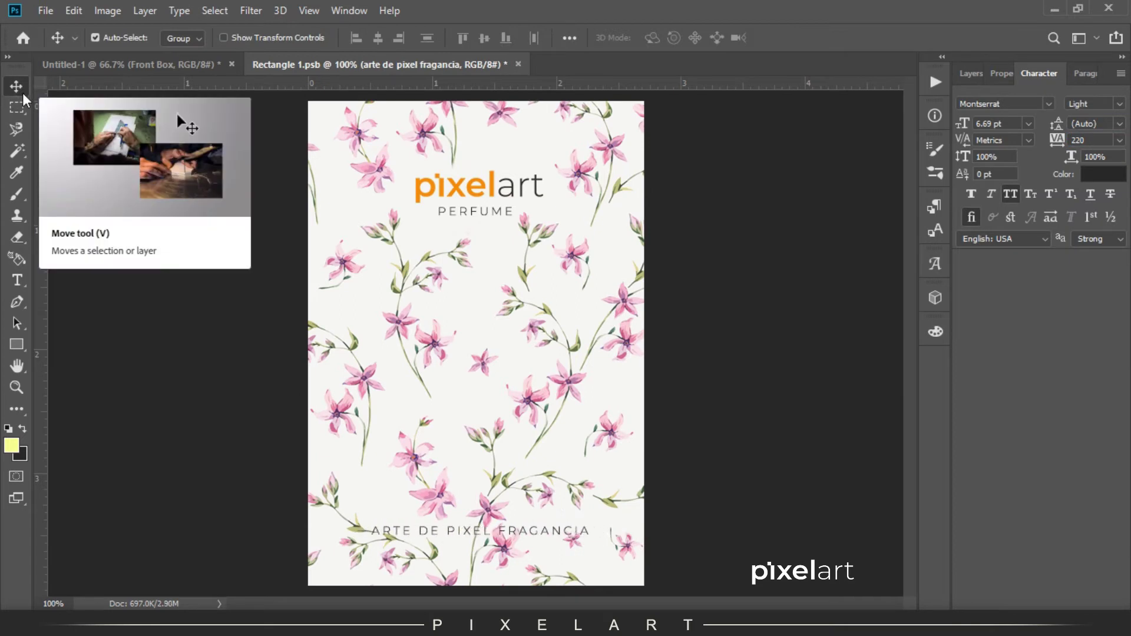
# - Scale the ARTE DE PIXEL FRAGANCIA text down to 5.28 pt, keeping it centred near the lower edge
pyautogui.hotkey('ctrl', 't')
pyautogui.moveTo(601, 543); pyautogui.dragTo(577, 535)
pyautogui.press('Return')
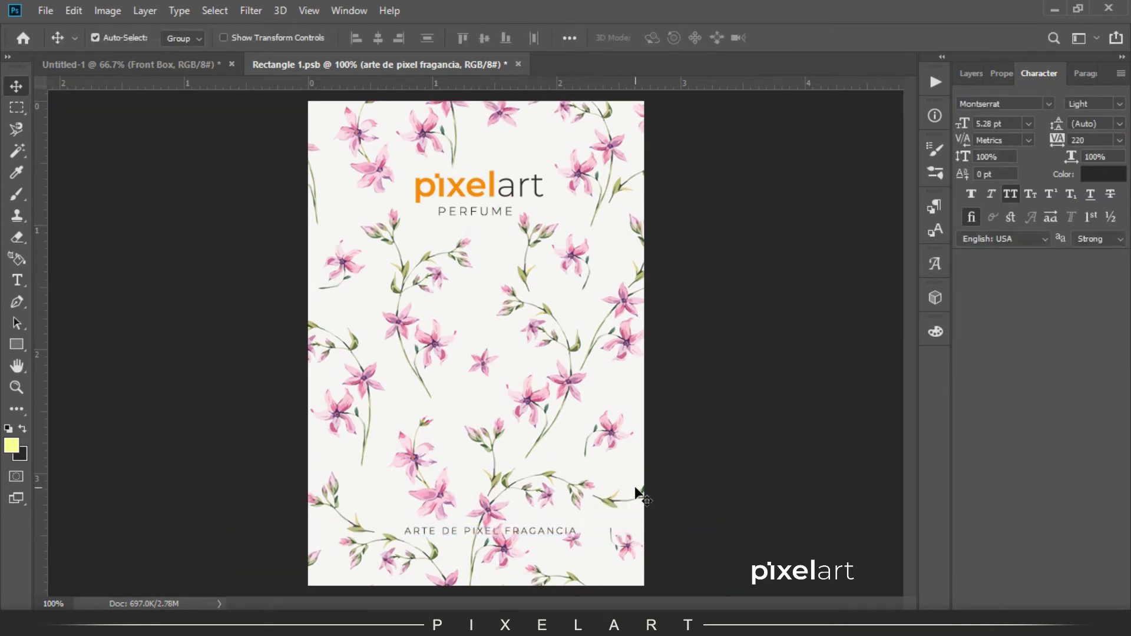
# - Paint over the flowers behind the ARTE DE PIXEL FRAGANCIA text on Layer 1 with a 40 px off-white brush
pyautogui.hotkey('ctrl', '+')
pyautogui.click(971, 73)
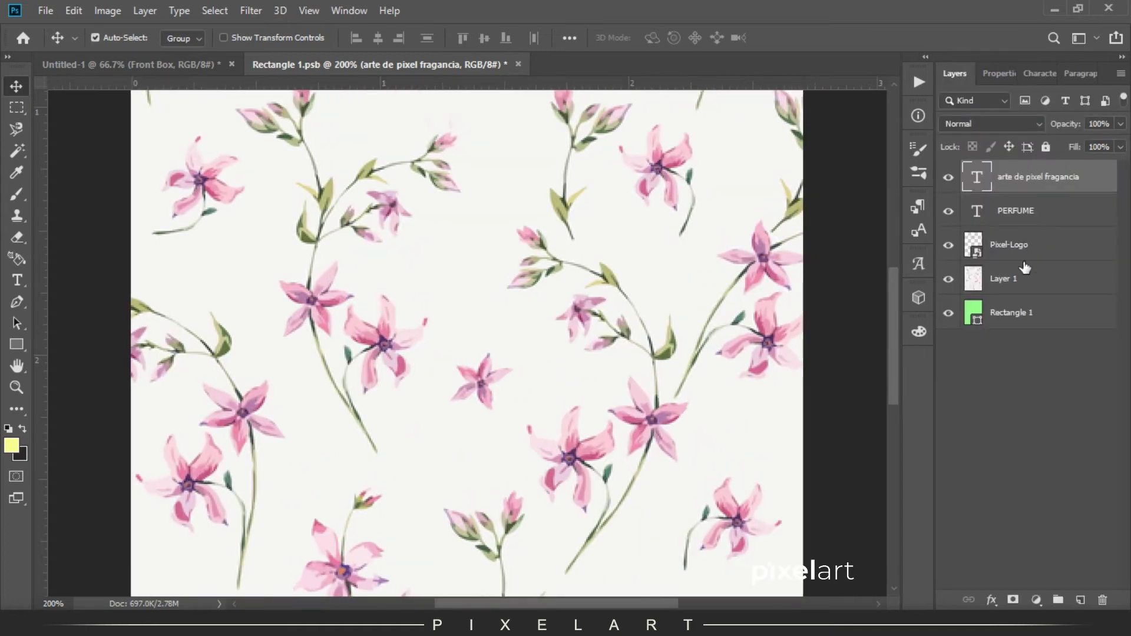
pyautogui.click(1026, 269)
pyautogui.scroll(-5, 543, 259)
pyautogui.press('b')
pyautogui.press('d')
pyautogui.press('x')
pyautogui.moveTo(519, 478)
pyautogui.mouseDown()
pyautogui.moveTo(513, 455)
pyautogui.moveTo(533, 452)
pyautogui.moveTo(533, 433)
pyautogui.moveTo(575, 445)
pyautogui.moveTo(550, 421)
pyautogui.moveTo(526, 428)
pyautogui.moveTo(501, 391)
pyautogui.moveTo(550, 374)
pyautogui.mouseUp()
pyautogui.rightClick(554, 373)
pyautogui.click(635, 551)
pyautogui.press('Return')
pyautogui.moveTo(558, 381); pyautogui.dragTo(568, 383)
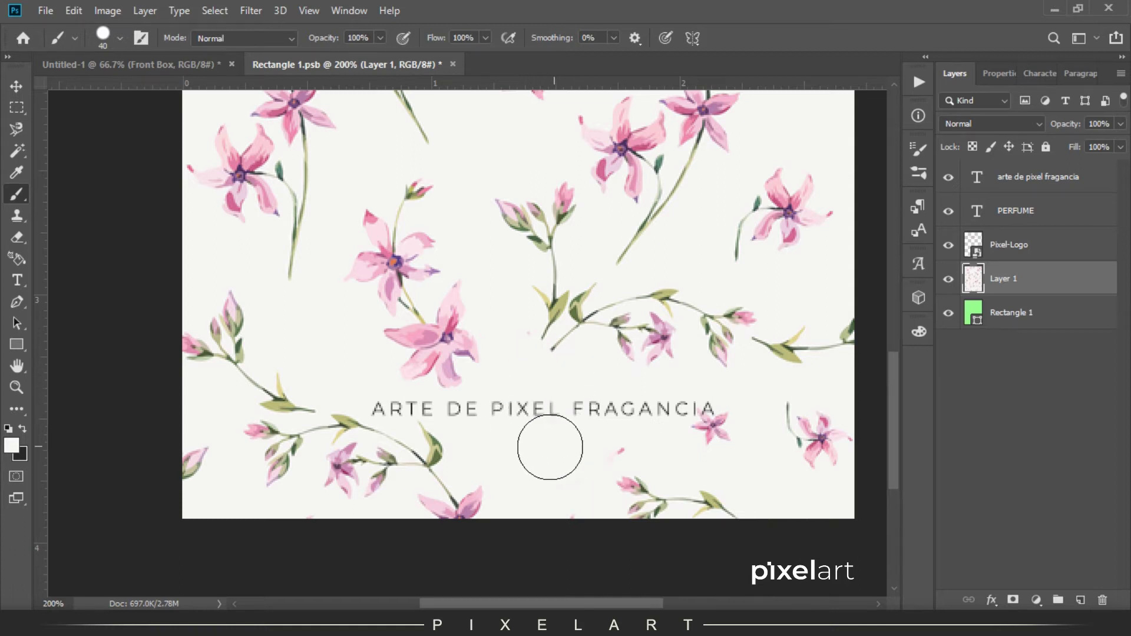
# - Paint out the small flower and remaining pattern traces around the ARTE DE PIXEL FRAGANCIA text
pyautogui.click(16, 86)
pyautogui.hotkey('ctrl', '-')
pyautogui.hotkey('ctrl', '+')
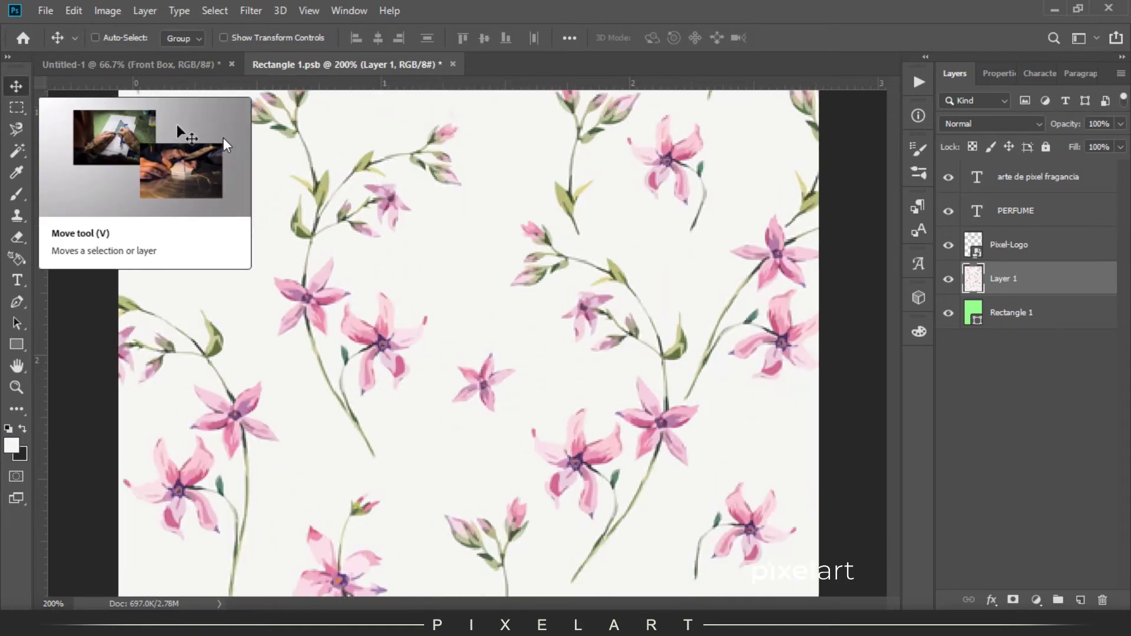
pyautogui.hotkey('ctrl', '+')
pyautogui.scroll(-5, 480, 230)
pyautogui.press('b')
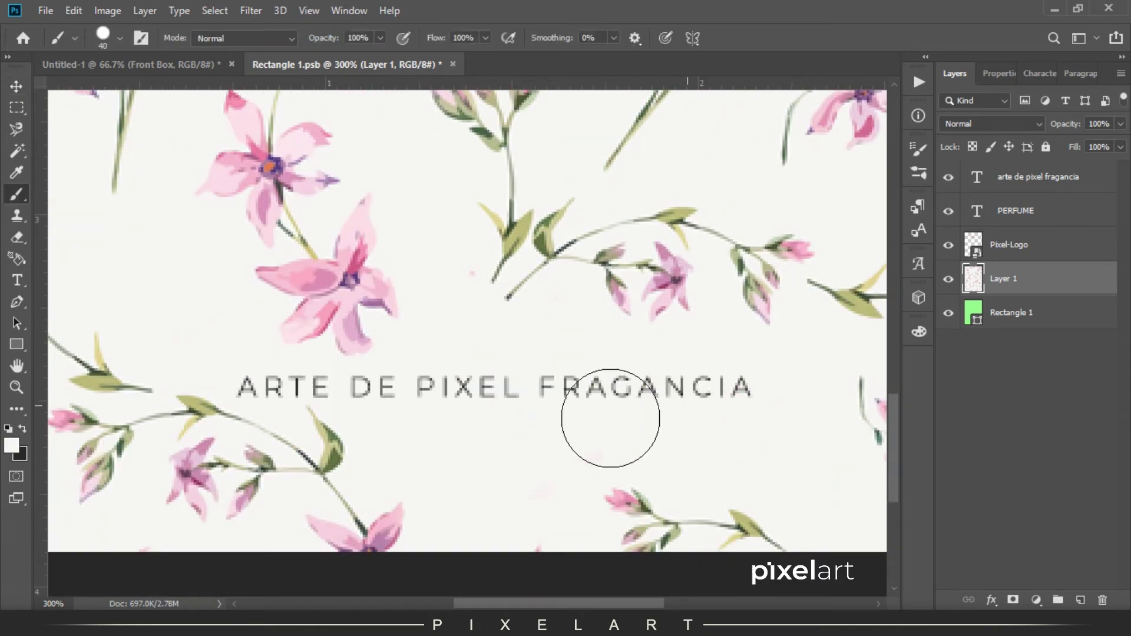
pyautogui.moveTo(450, 400); pyautogui.dragTo(522, 402)
pyautogui.hotkey('ctrl', '+')
pyautogui.hotkey('ctrl', '-')
pyautogui.hotkey('ctrl', '-')
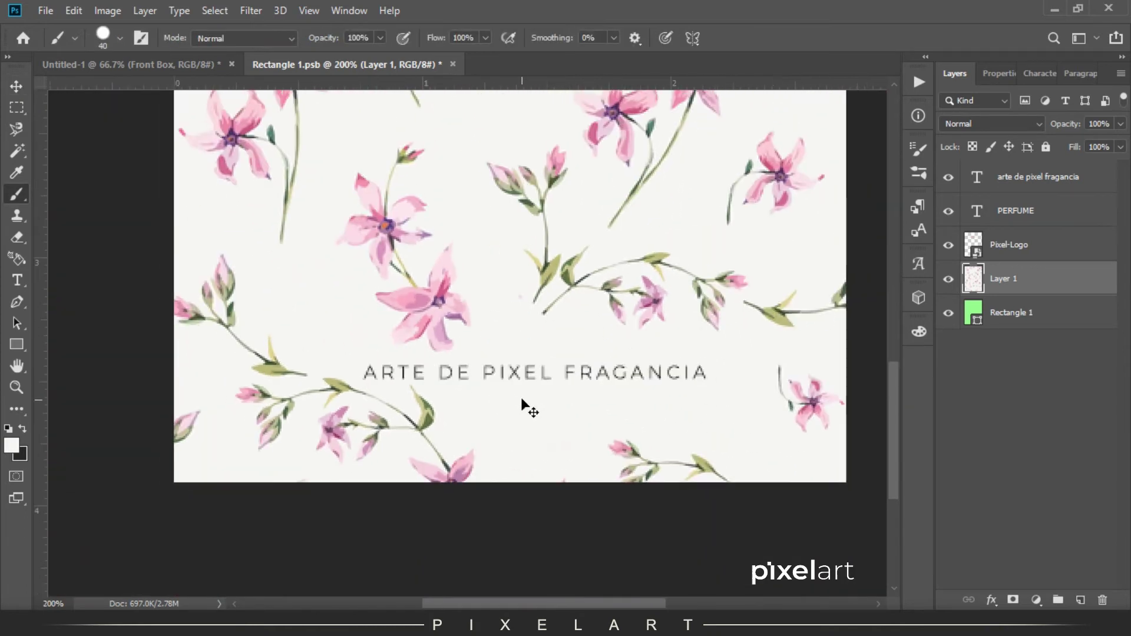
pyautogui.hotkey('ctrl', '-')
pyautogui.hotkey('ctrl', '+')
pyautogui.moveTo(493, 419); pyautogui.dragTo(532, 256)
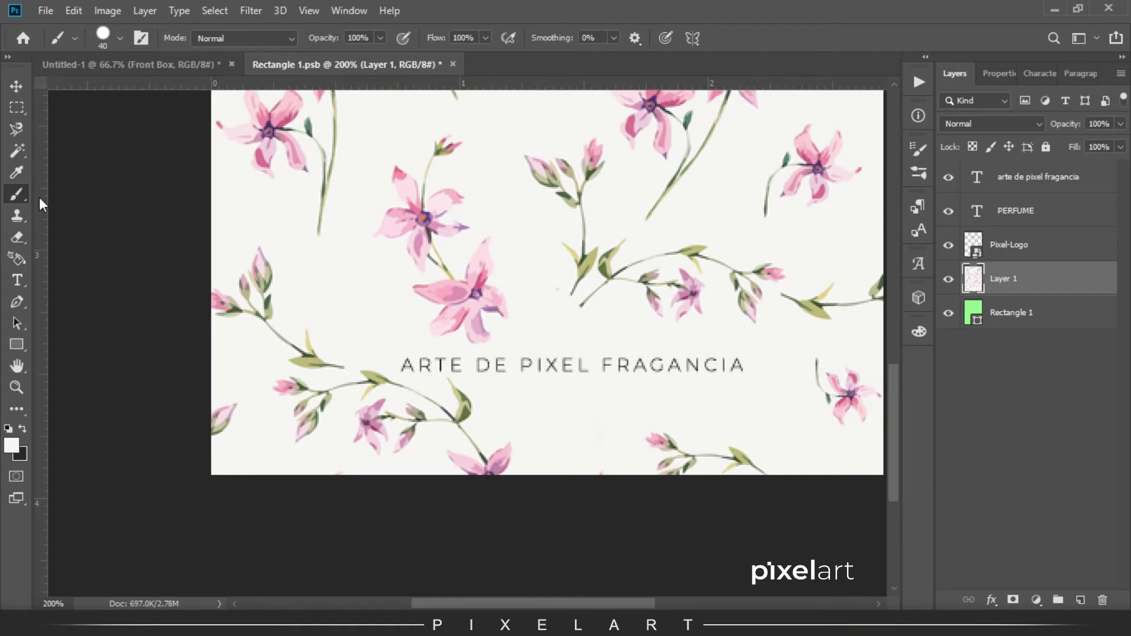
# - Outline the lower-left floral branch with the Pen tool, hide the shape and load its outline as a selection on Layer 1
pyautogui.press('p')
pyautogui.click(527, 474)
pyautogui.click(522, 428)
pyautogui.moveTo(457, 386)
pyautogui.mouseDown()
pyautogui.moveTo(374, 364)
pyautogui.moveTo(328, 380)
pyautogui.moveTo(280, 371)
pyautogui.moveTo(260, 413)
pyautogui.moveTo(356, 485)
pyautogui.moveTo(532, 486)
pyautogui.mouseUp()
pyautogui.click(949, 279)
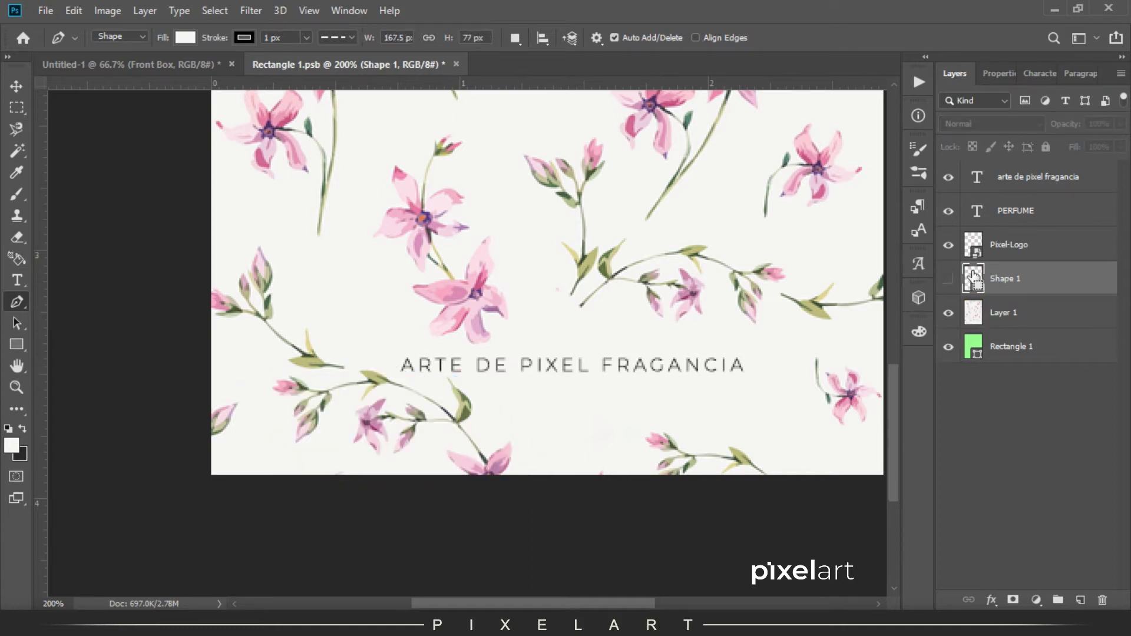
pyautogui.click(1005, 319)
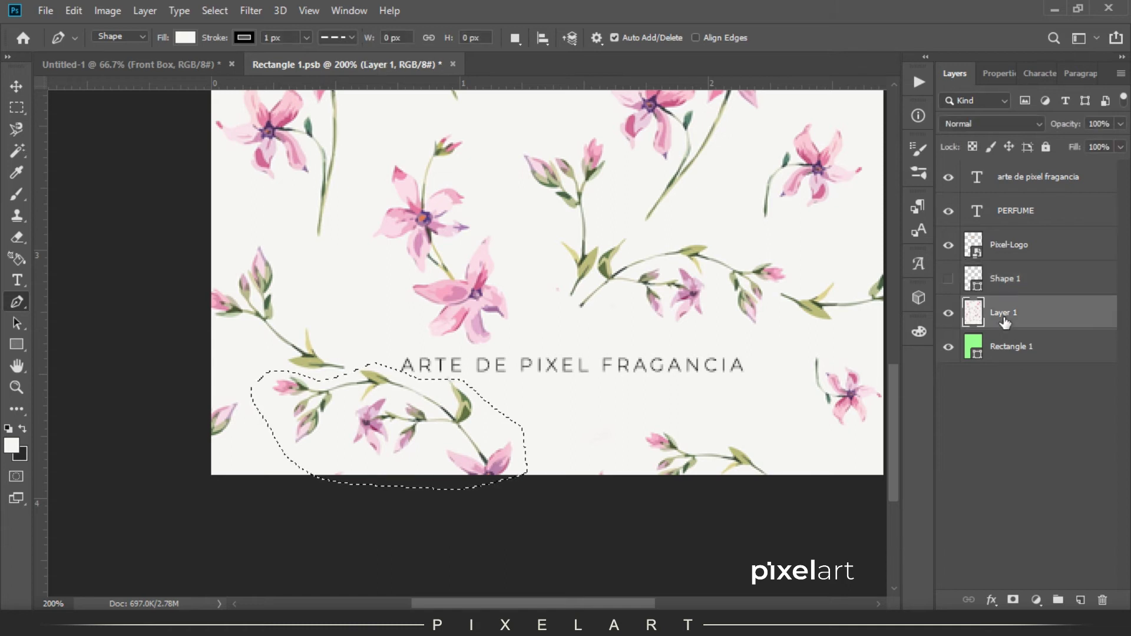
# - Move the selected floral branch down and slightly left, away from the text, and deselect it
pyautogui.hotkey('ctrl', 't')
pyautogui.press('Down')
pyautogui.press('Down')
pyautogui.press('Down')
pyautogui.press('Down')
pyautogui.press('Down')
pyautogui.press('Down')
pyautogui.press('Down')
pyautogui.press('Down')
pyautogui.press('Down')
pyautogui.press('Down')
pyautogui.press('Down')
pyautogui.press('Down')
pyautogui.press('Down')
pyautogui.press('Down')
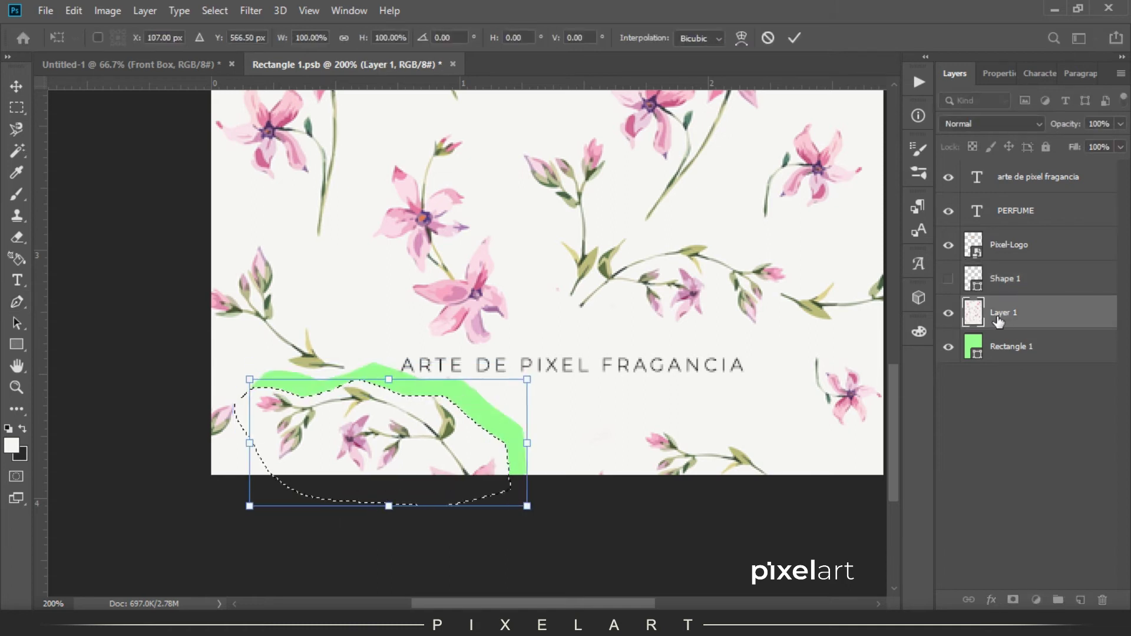
pyautogui.moveTo(587, 367); pyautogui.dragTo(590, 379)
pyautogui.press('p')
pyautogui.hotkey('ctrl', 'd')
# - Paint over the green gap around the moved branch with a smaller off-white brush
pyautogui.hotkey('ctrl', '+')
pyautogui.press('b')
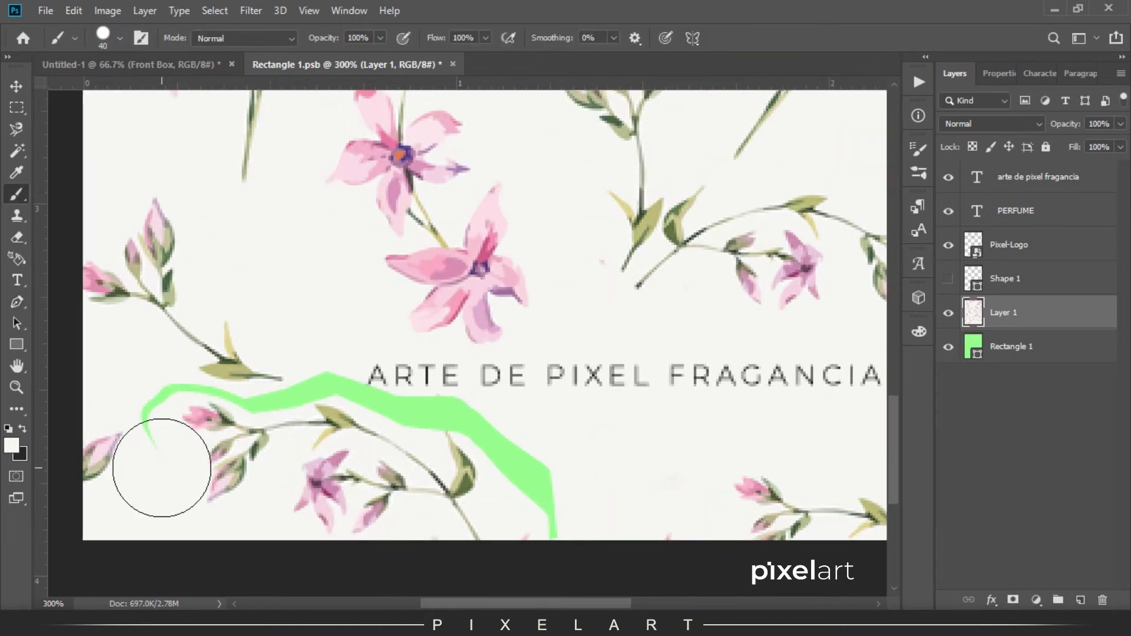
pyautogui.press('[')
pyautogui.press('[')
pyautogui.press('[')
pyautogui.press('[')
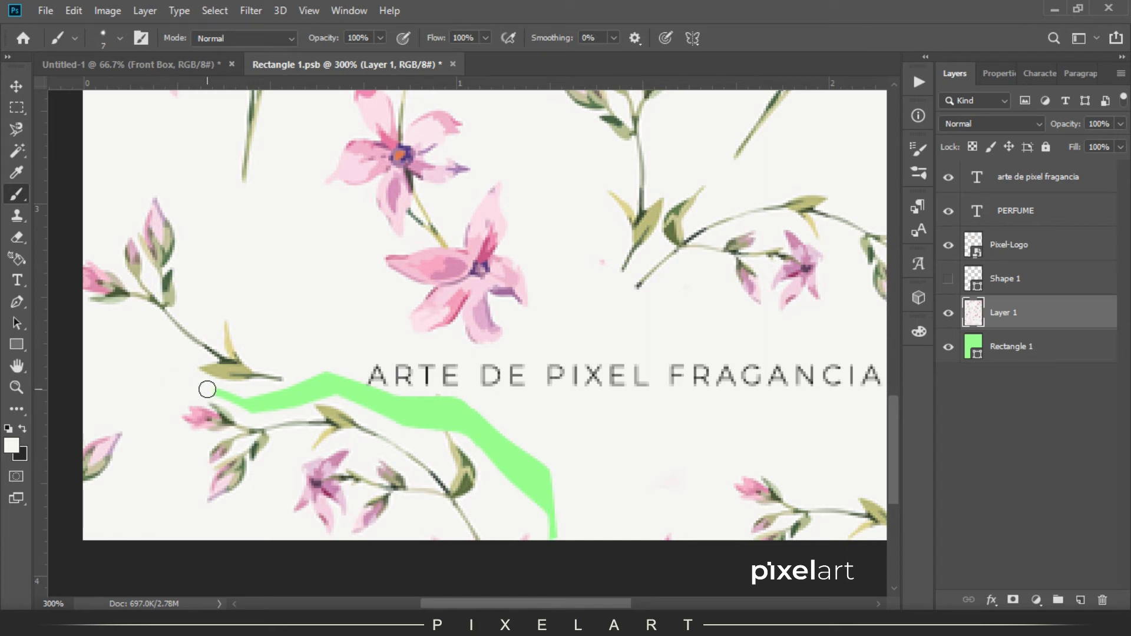
pyautogui.moveTo(251, 404)
pyautogui.mouseDown()
pyautogui.moveTo(327, 373)
pyautogui.moveTo(344, 392)
pyautogui.moveTo(479, 406)
pyautogui.moveTo(475, 430)
pyautogui.moveTo(538, 566)
pyautogui.mouseUp()
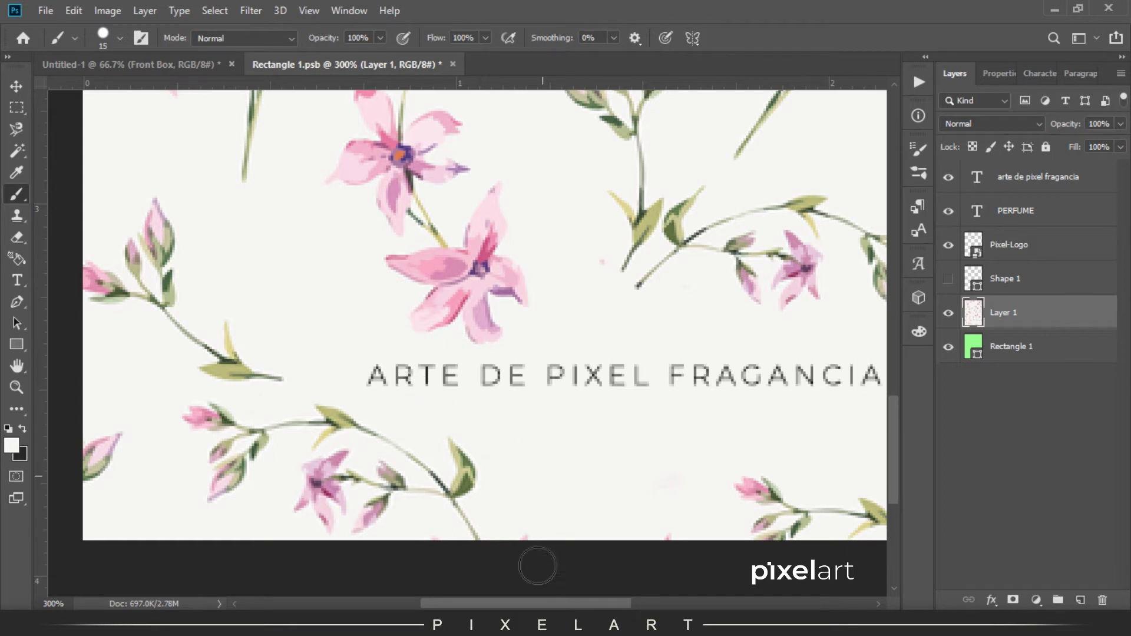
# - Duplicate the ARTE DE PIXEL FRAGANCIA text just below itself and change the copy to "100 ml"
pyautogui.hotkey('ctrl', '-')
pyautogui.hotkey('ctrl', '-')
pyautogui.click(12, 88)
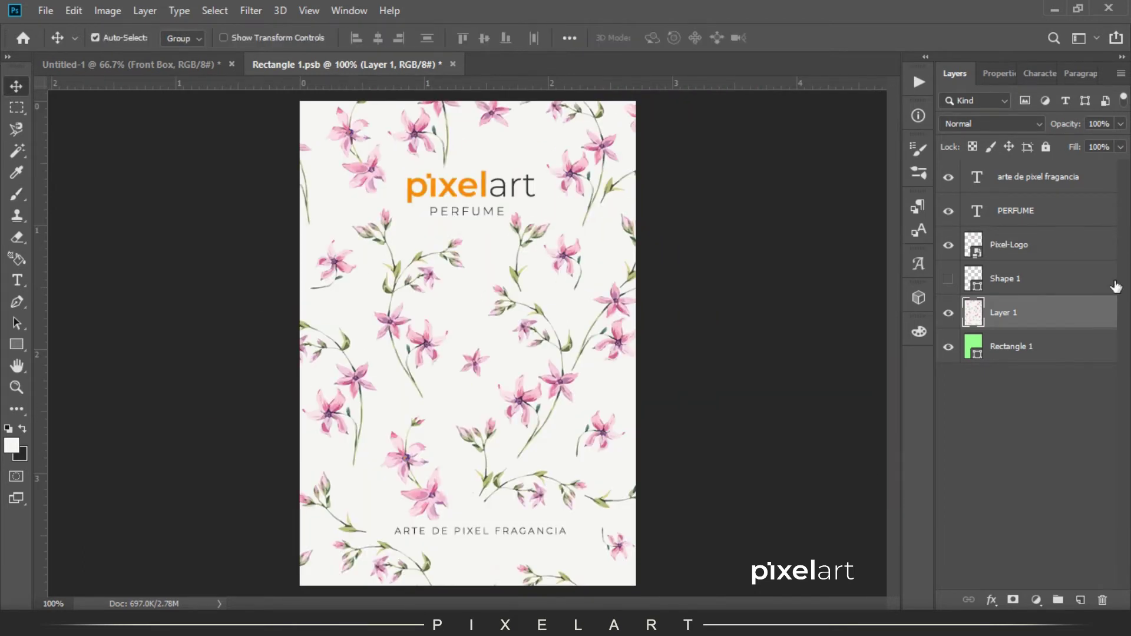
pyautogui.moveTo(570, 548)
pyautogui.mouseDown()
pyautogui.moveTo(581, 518)
pyautogui.moveTo(575, 556)
pyautogui.mouseUp()
pyautogui.doubleClick(498, 557)
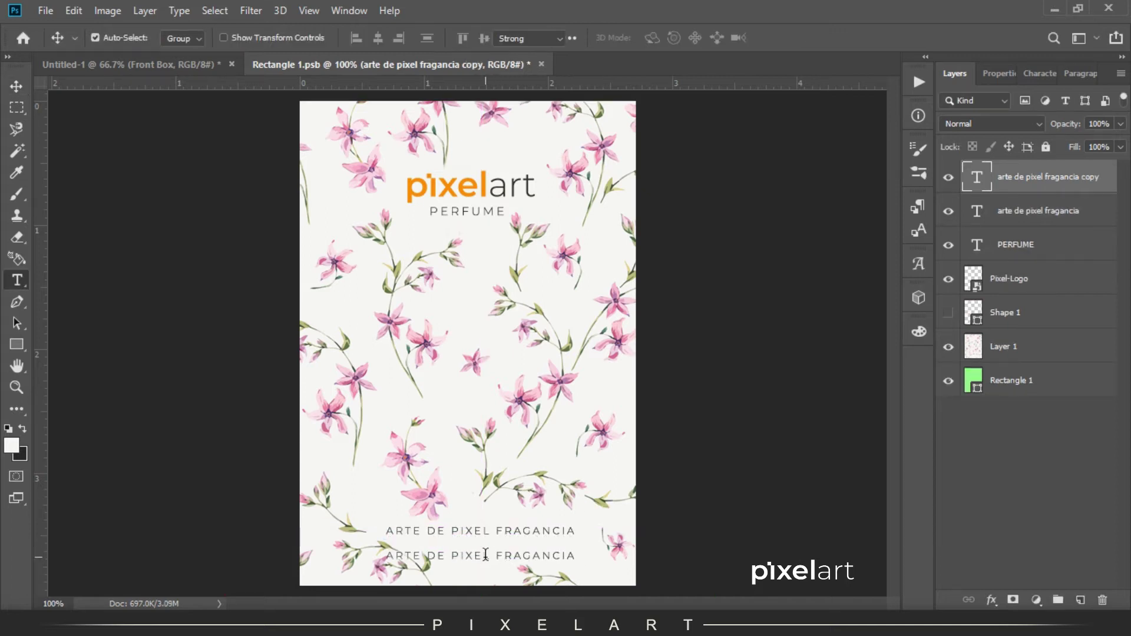
pyautogui.press('BackSpace')
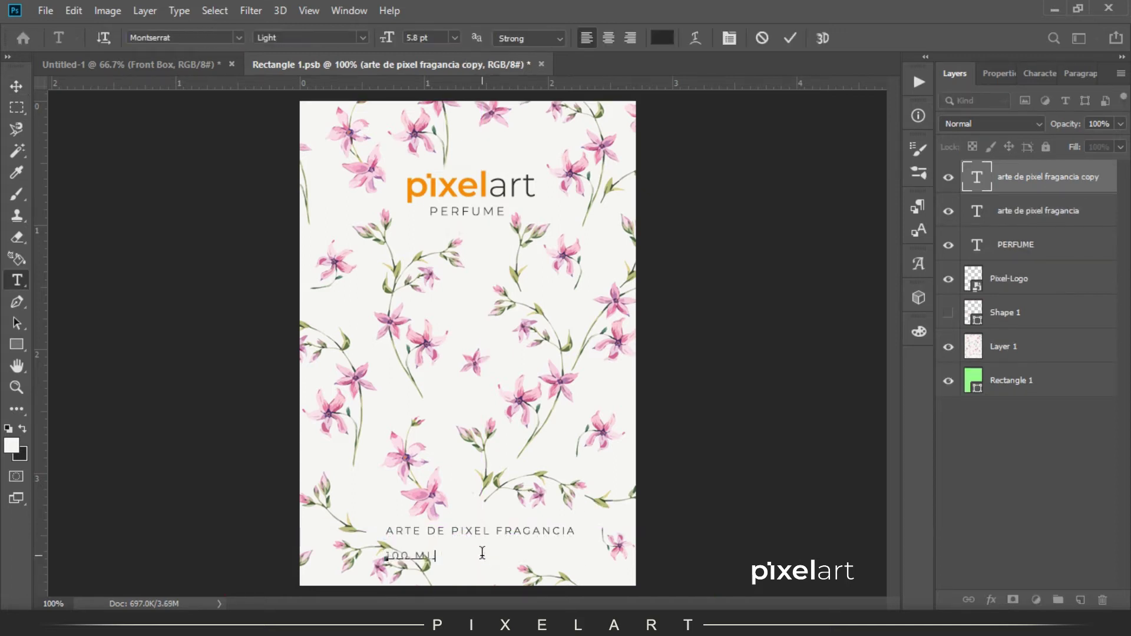
# - Centre the 100 ML text beneath the ARTE DE PIXEL FRAGANCIA line and nudge it closer
pyautogui.click(17, 85)
pyautogui.hotkey('shift', 'Right')
pyautogui.hotkey('shift', 'Right')
pyautogui.hotkey('shift', 'Right')
pyautogui.hotkey('shift', 'Right')
pyautogui.hotkey('shift', 'Right')
pyautogui.hotkey('shift', 'Right')
pyautogui.hotkey('shift', 'Right')
pyautogui.hotkey('shift', 'Right')
pyautogui.hotkey('shift', 'Right')
pyautogui.hotkey('shift', 'Right')
pyautogui.hotkey('shift', 'Right')
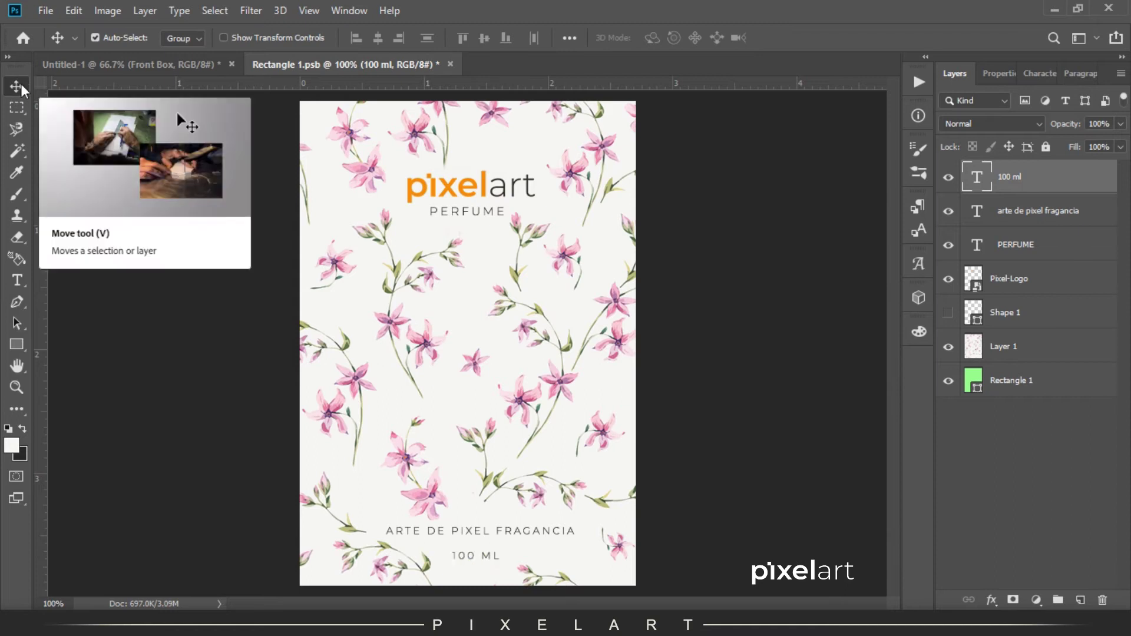
pyautogui.press('Up')
pyautogui.press('Up')
pyautogui.press('Up')
pyautogui.press('Up')
pyautogui.press('Up')
pyautogui.press('Up')
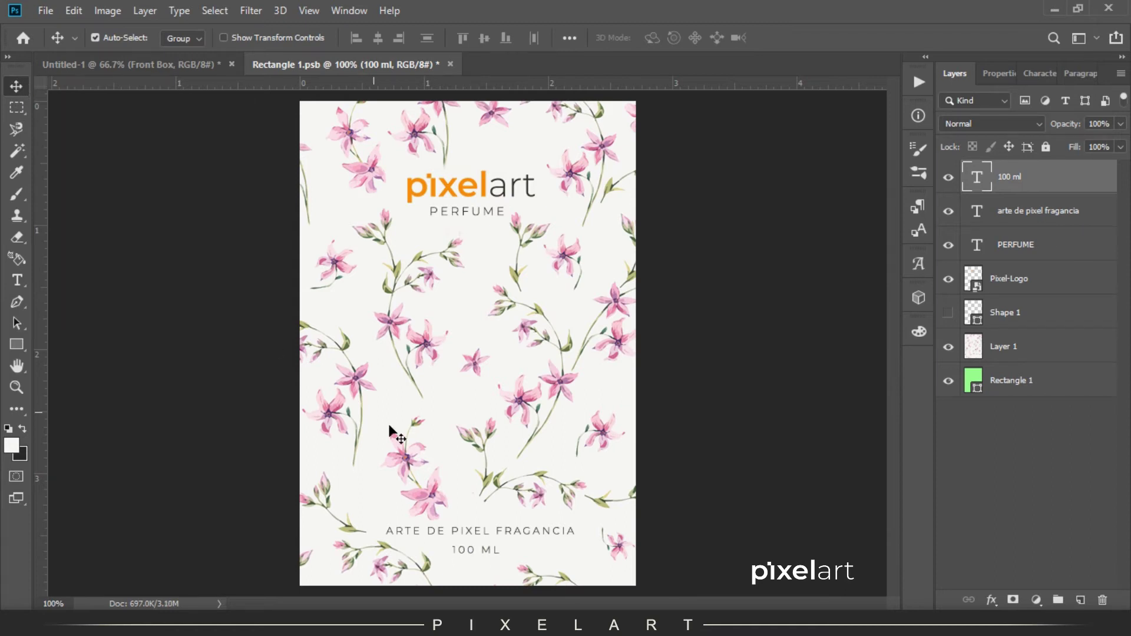
# - Change the ARTE DE PIXEL FRAGANCIA text to a slightly heavier Montserrat style
pyautogui.doubleClick(493, 536)
pyautogui.click(363, 37)
pyautogui.click(312, 160)
pyautogui.click(16, 86)
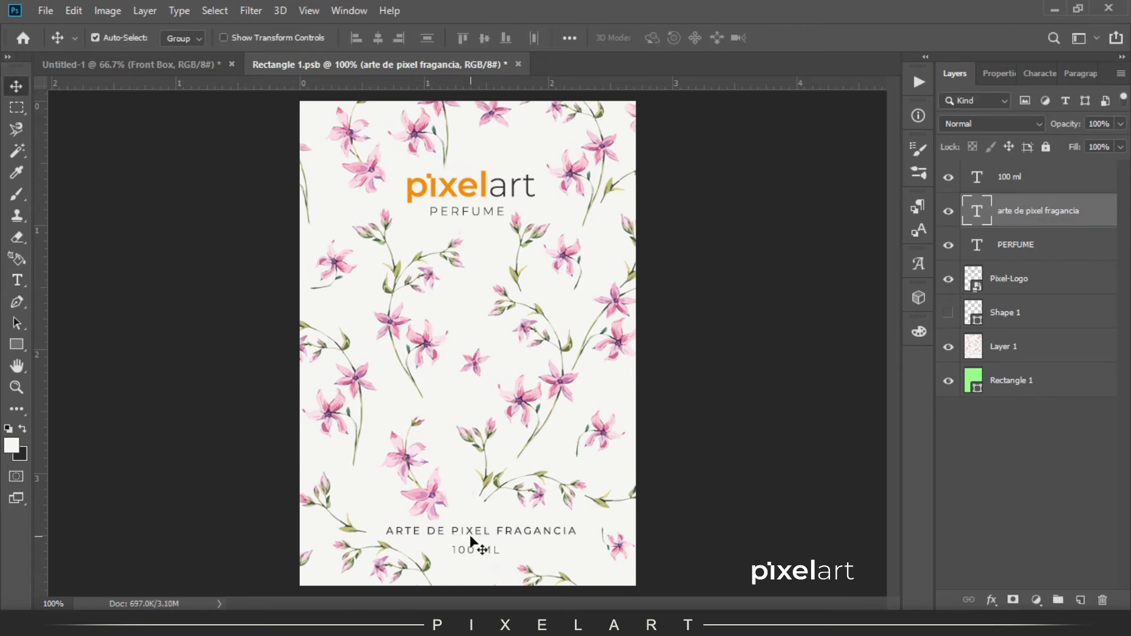
# - Nudge the 100 ML and ARTE DE PIXEL FRAGANCIA text layers slightly down together
pyautogui.keyDown('ctrl'); pyautogui.click(1030, 191); pyautogui.keyUp('ctrl')
pyautogui.press('Down')
pyautogui.press('Down')
pyautogui.press('Down')
pyautogui.press('Down')
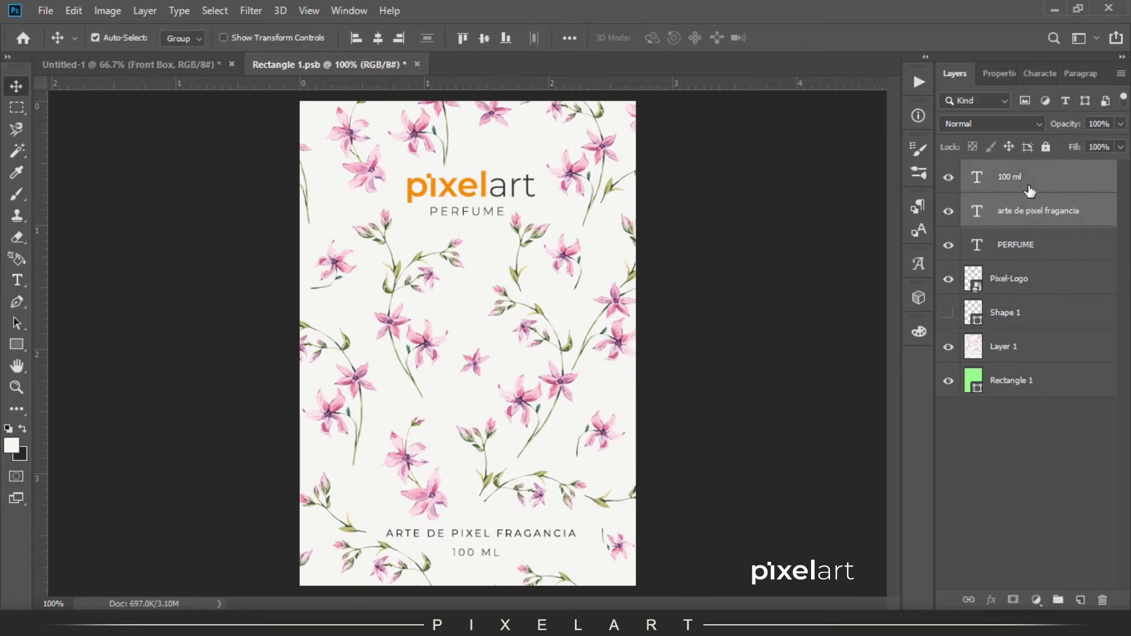
# - Try to align the three text layers on their horizontal centres
pyautogui.keyDown('ctrl'); pyautogui.click(1034, 263); pyautogui.keyUp('ctrl')
pyautogui.click(378, 37)
pyautogui.hotkey('ctrl', 'z')
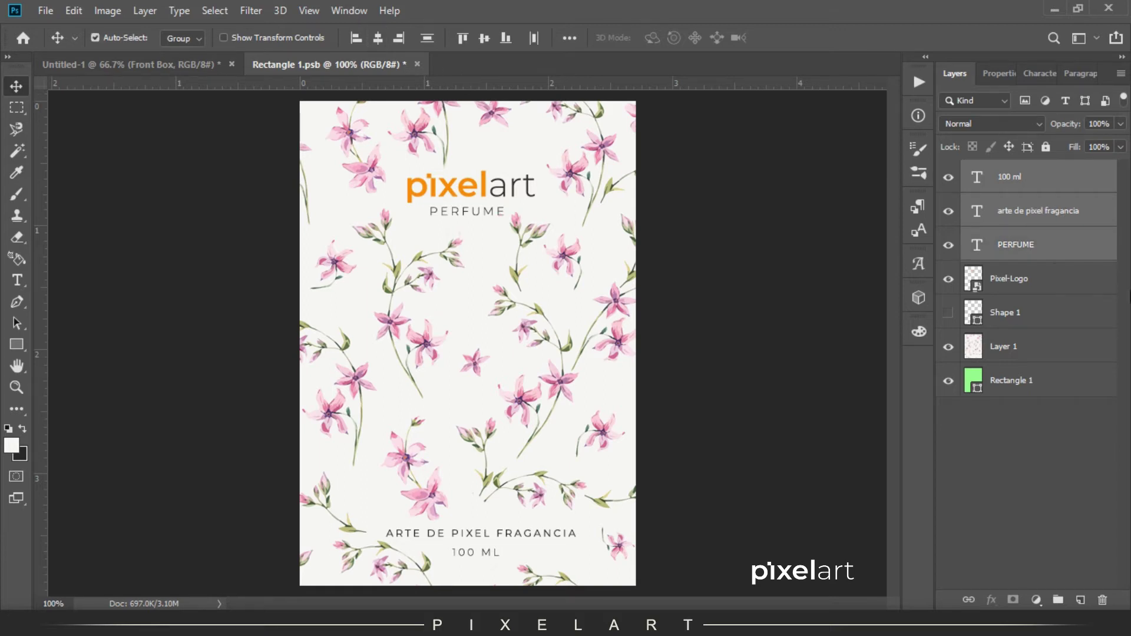
# - Nudge the PERFUME text slightly right, save the front face design and view it on the mockup
pyautogui.click(1083, 259)
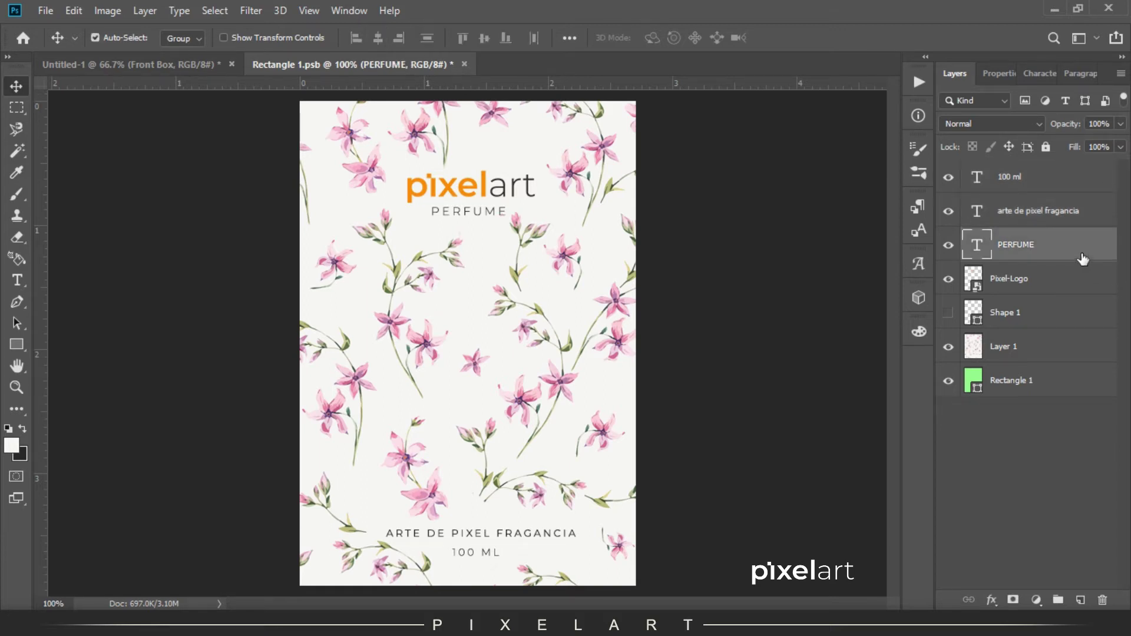
pyautogui.click(45, 11)
pyautogui.click(120, 166)
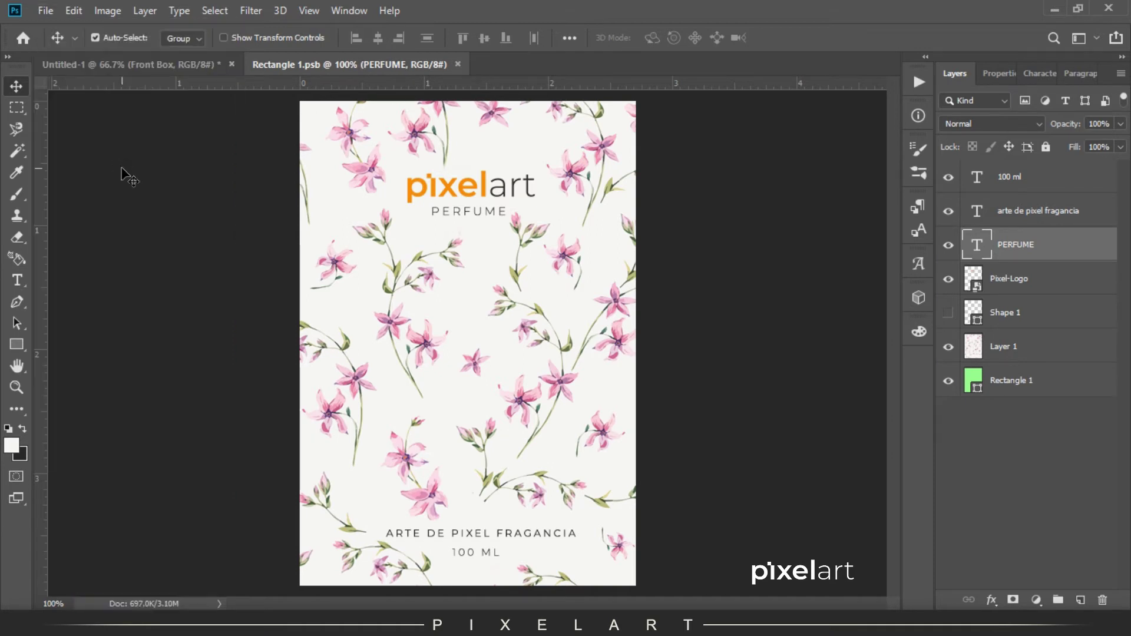
pyautogui.click(114, 69)
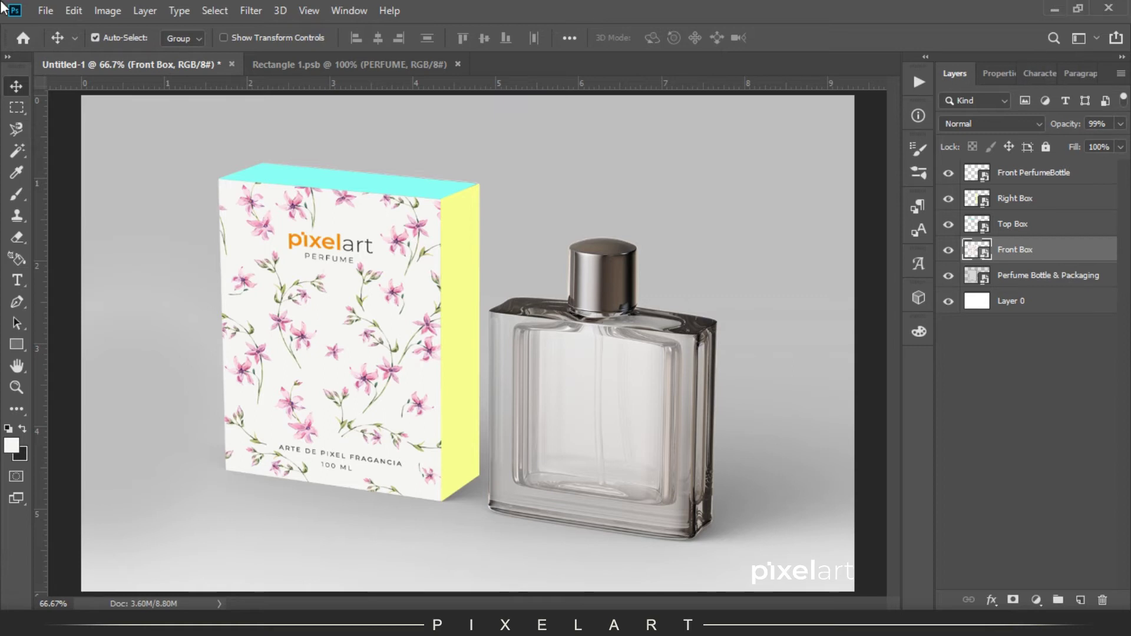
# - Add an all-dark version of the pixelart logo on a new layer and hide the orange Pixel-Logo layer
pyautogui.click(371, 73)
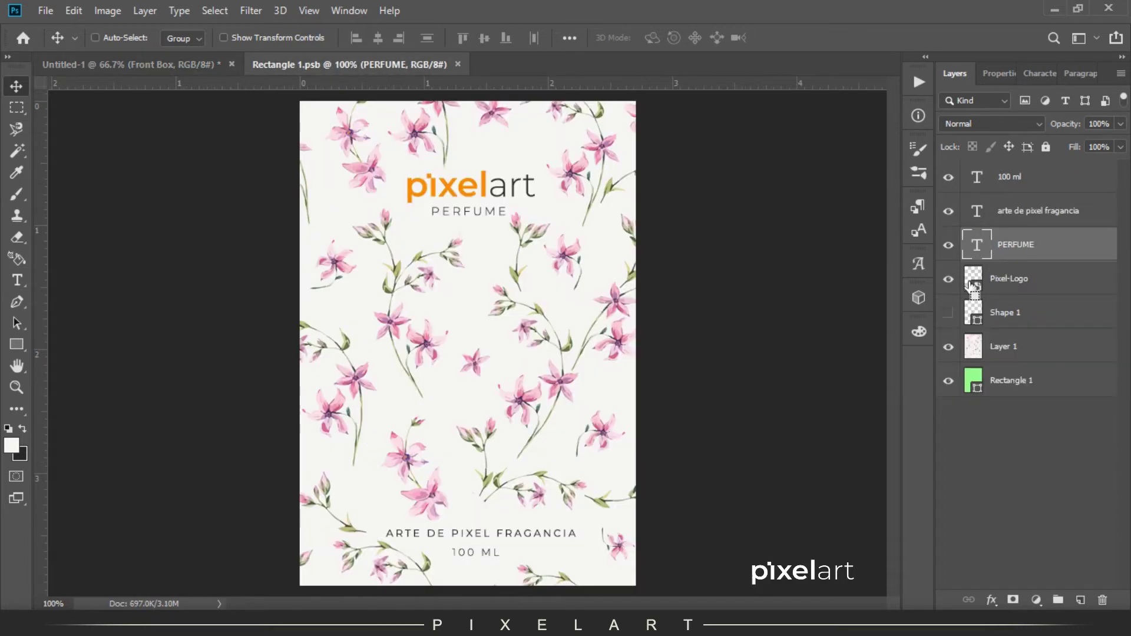
pyautogui.hotkey('ctrl', 'shift', 'n')
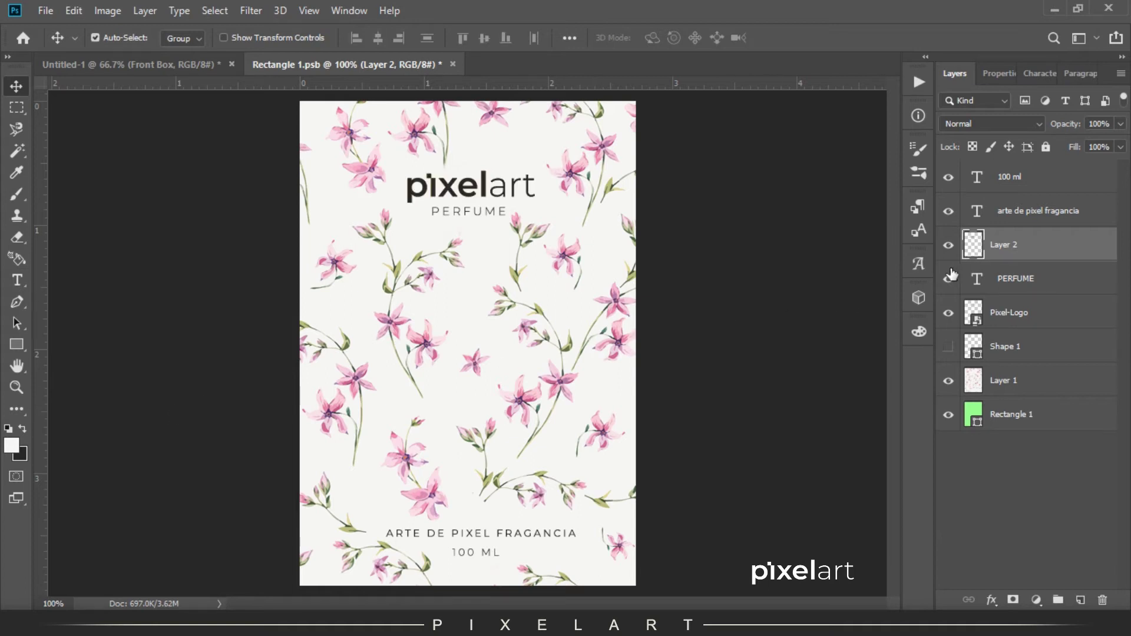
pyautogui.click(950, 314)
# - Save the front face design with the dark logo and check it on the mockup
pyautogui.click(45, 13)
pyautogui.click(71, 165)
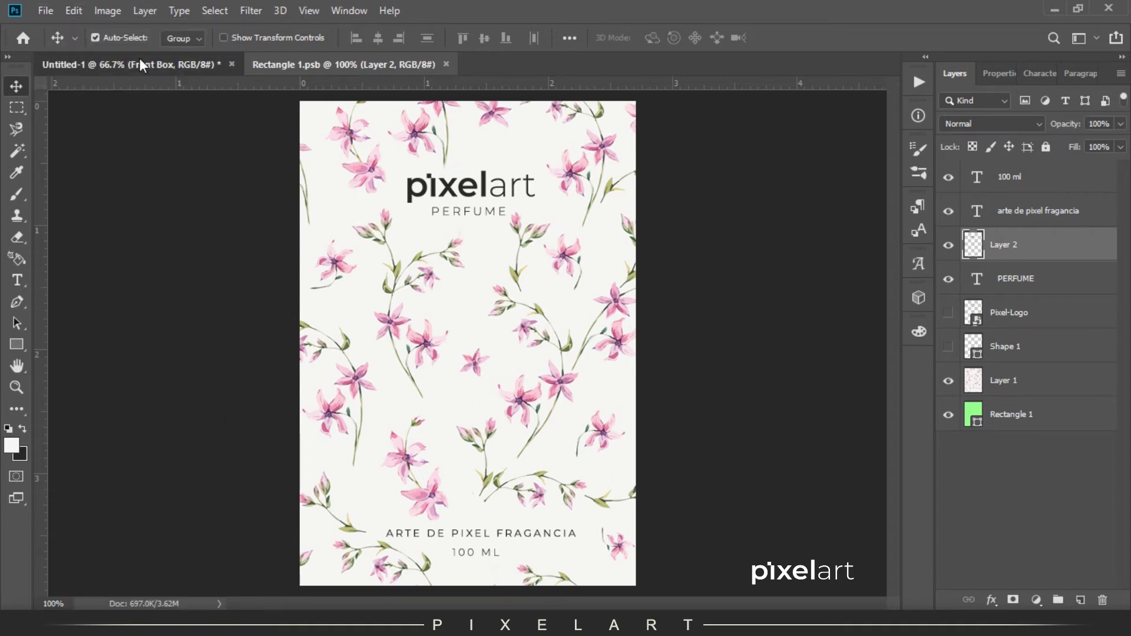
pyautogui.click(139, 61)
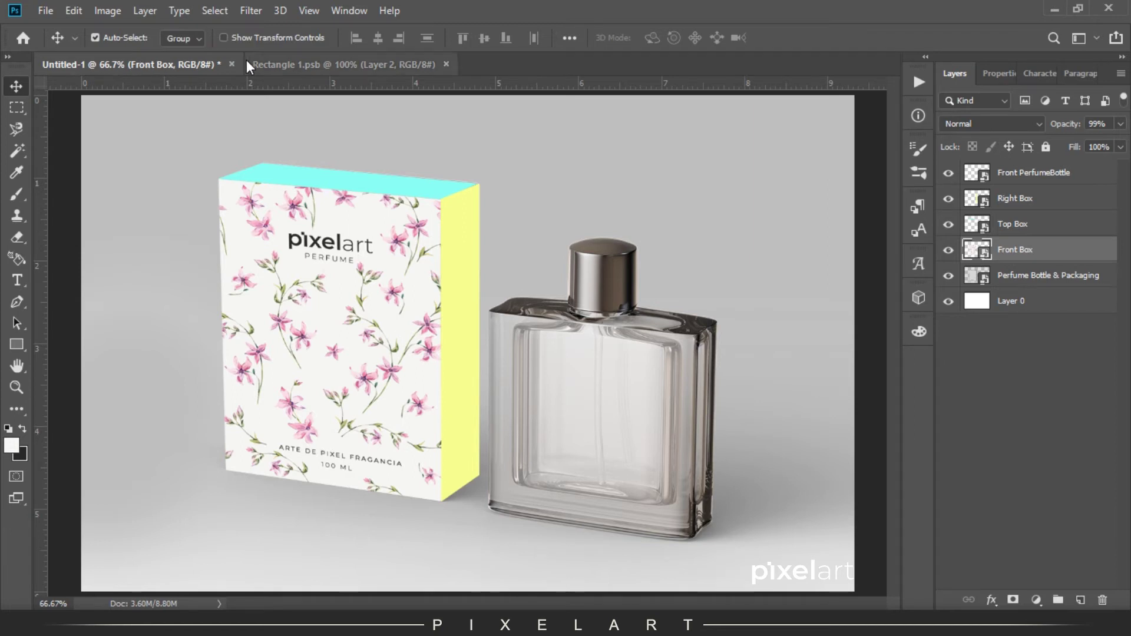
pyautogui.click(274, 63)
pyautogui.click(192, 61)
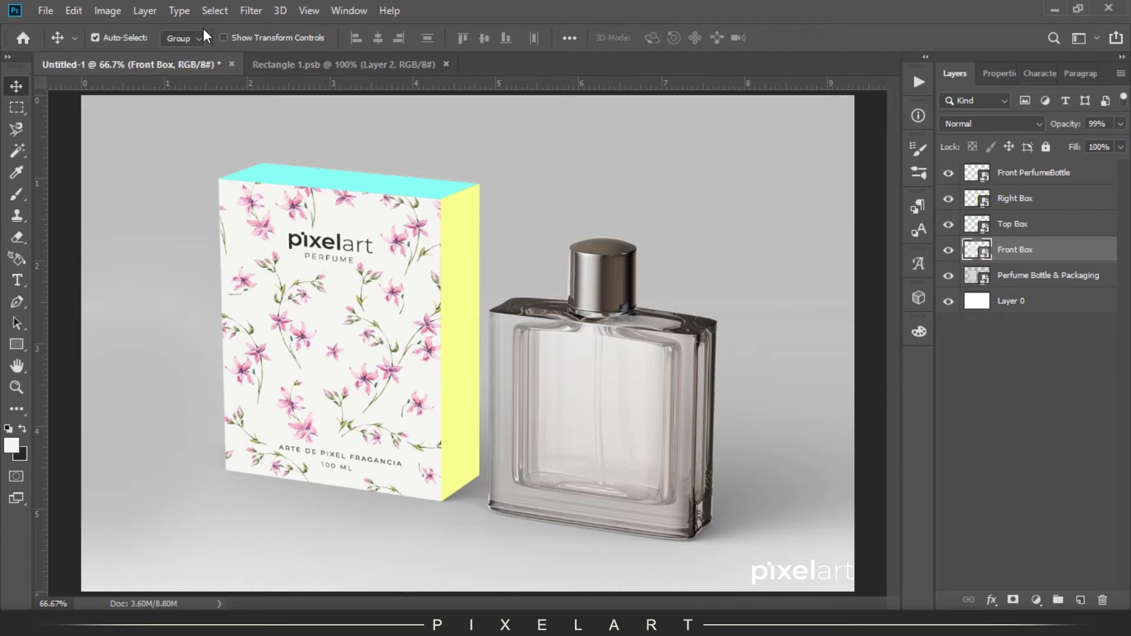
# - Paste the floral pattern into the Top Box smart object and scale it to about 50% so it covers the whole face
pyautogui.doubleClick(975, 227)
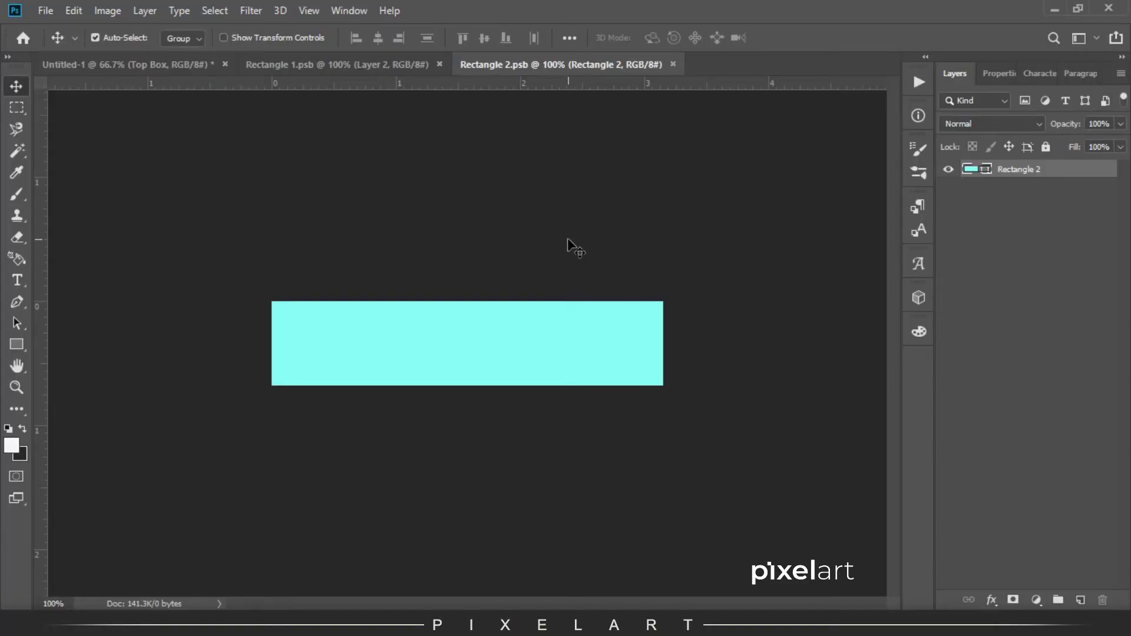
pyautogui.hotkey('ctrl', 'v')
pyautogui.hotkey('ctrl', 't')
pyautogui.hotkey('ctrl', '-')
pyautogui.hotkey('ctrl', '-')
pyautogui.hotkey('ctrl', '-')
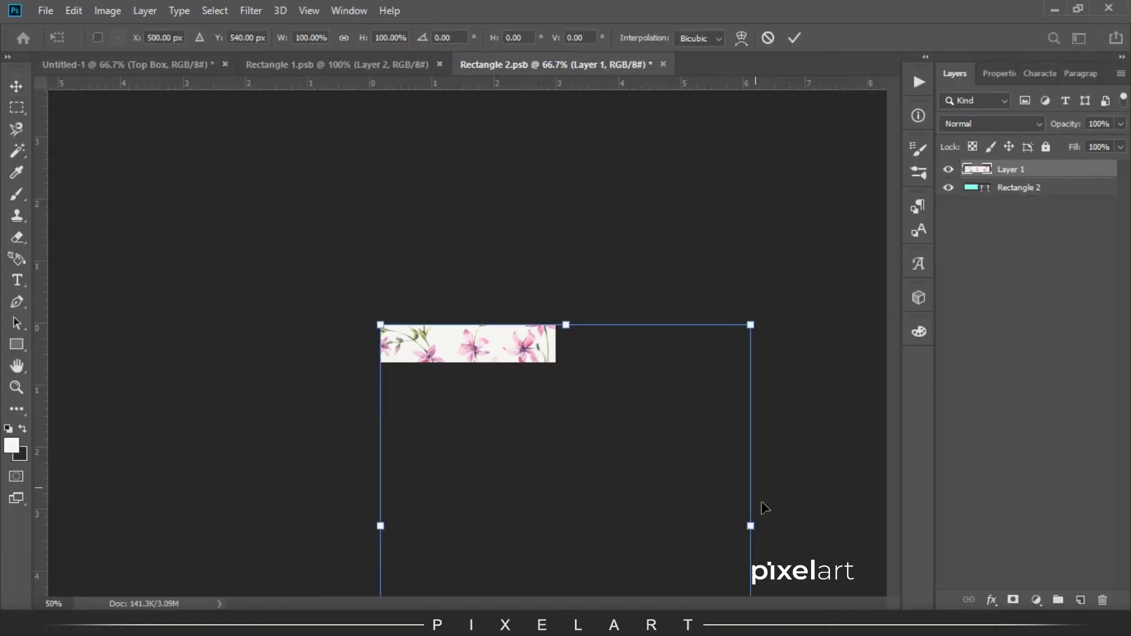
pyautogui.moveTo(679, 330); pyautogui.dragTo(507, 452)
pyautogui.moveTo(479, 528); pyautogui.dragTo(481, 358)
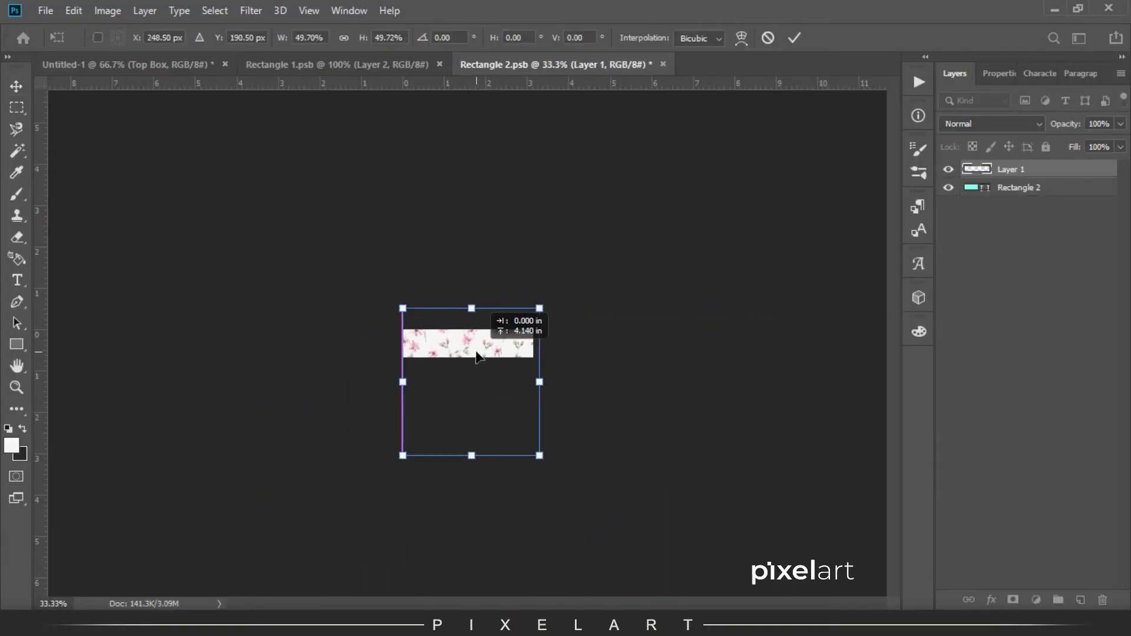
pyautogui.press('Return')
pyautogui.hotkey('ctrl', '+')
pyautogui.hotkey('ctrl', '+')
pyautogui.hotkey('ctrl', '+')
pyautogui.hotkey('ctrl', '+')
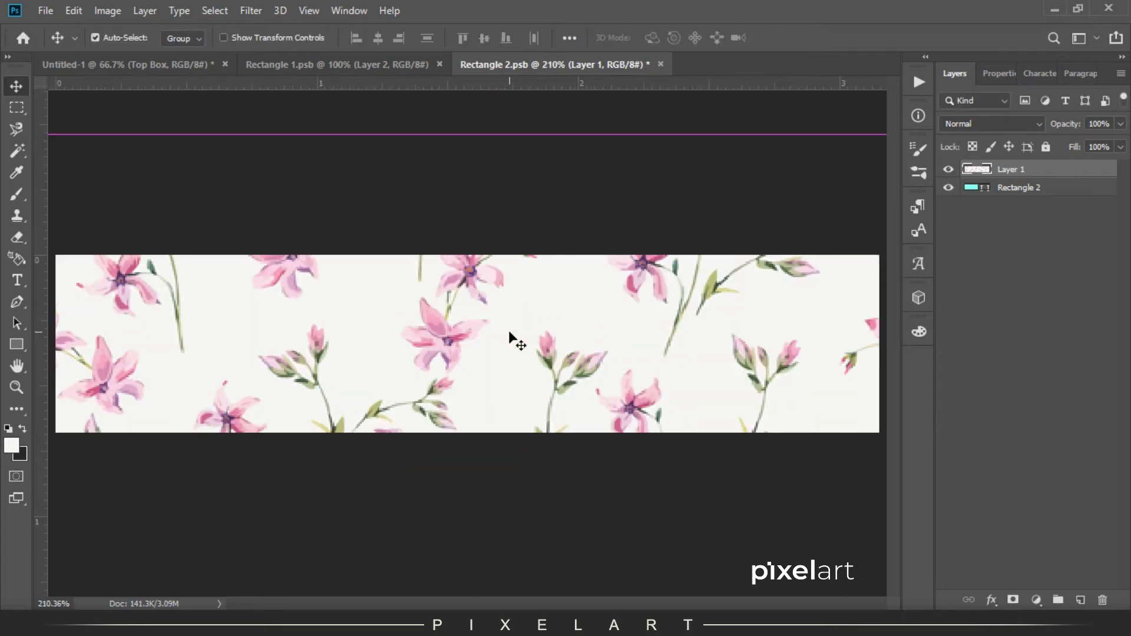
# - Sample the pattern's off-white background and paint over the flowers in the middle of the top face
pyautogui.hotkey('ctrl', '-')
pyautogui.press('b')
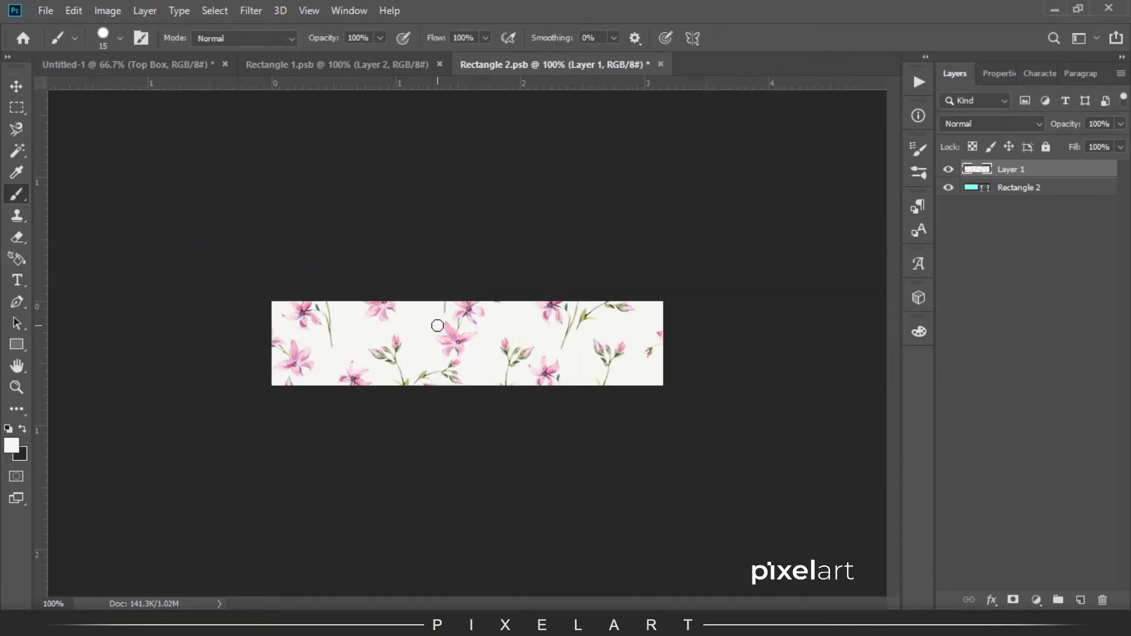
pyautogui.keyDown('alt'); pyautogui.click(430, 314); pyautogui.keyUp('alt')
pyautogui.moveTo(401, 354)
pyautogui.mouseDown()
pyautogui.moveTo(502, 351)
pyautogui.moveTo(565, 303)
pyautogui.moveTo(534, 318)
pyautogui.moveTo(396, 305)
pyautogui.moveTo(395, 346)
pyautogui.mouseUp()
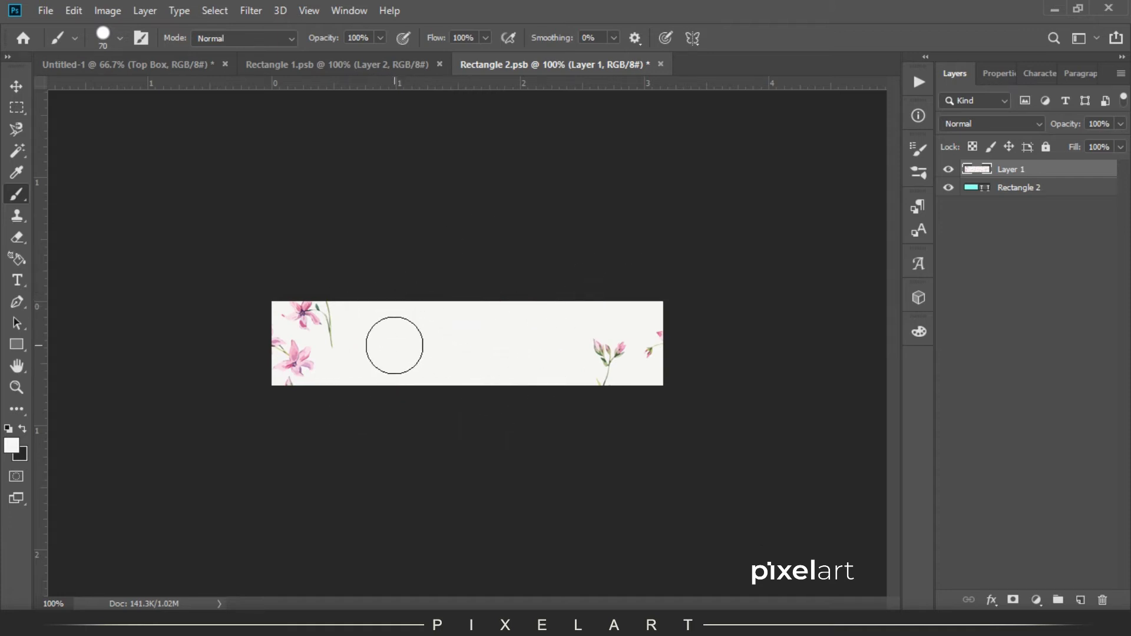
pyautogui.press('v')
pyautogui.hotkey('alt', 'Tab')
pyautogui.hotkey('alt', 'Tab')
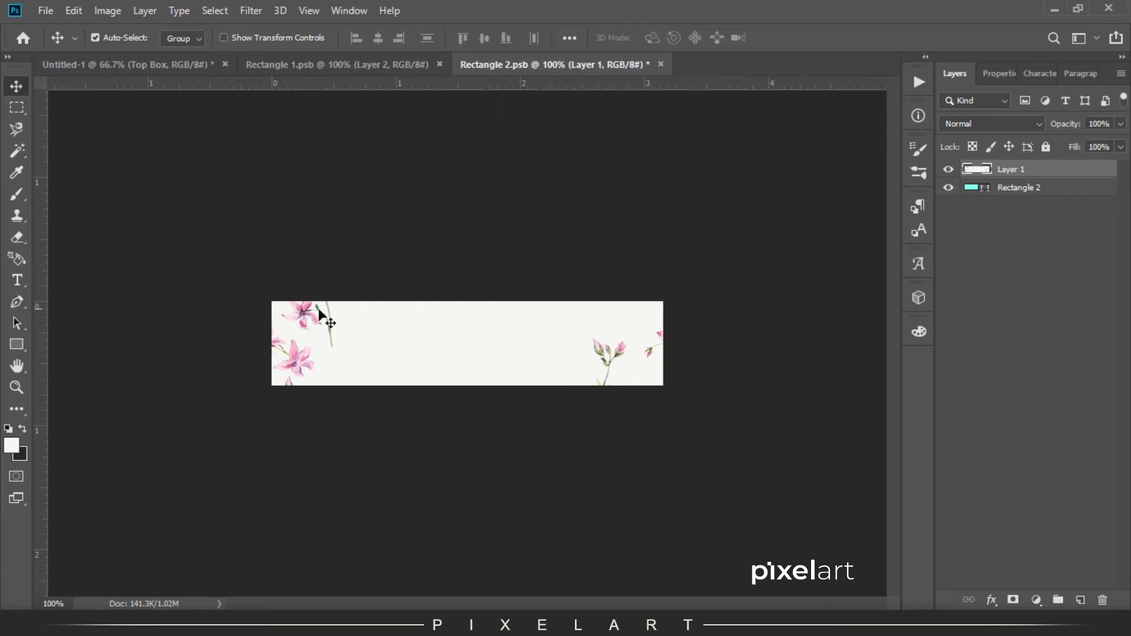
# - Copy the ARTE DE PIXEL FRAGANCIA text from the front face to the centre of the top face and enlarge it slightly
pyautogui.click(377, 65)
pyautogui.click(1017, 215)
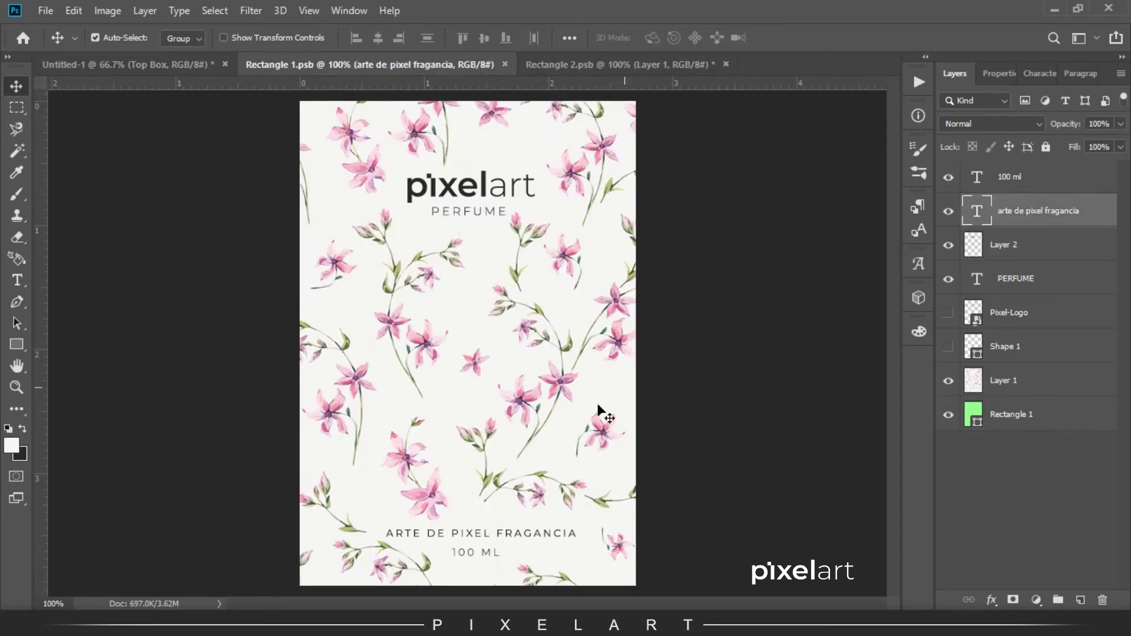
pyautogui.moveTo(471, 537); pyautogui.dragTo(463, 348)
pyautogui.hotkey('ctrl', 't')
pyautogui.moveTo(557, 337); pyautogui.dragTo(585, 329)
pyautogui.press('Return')
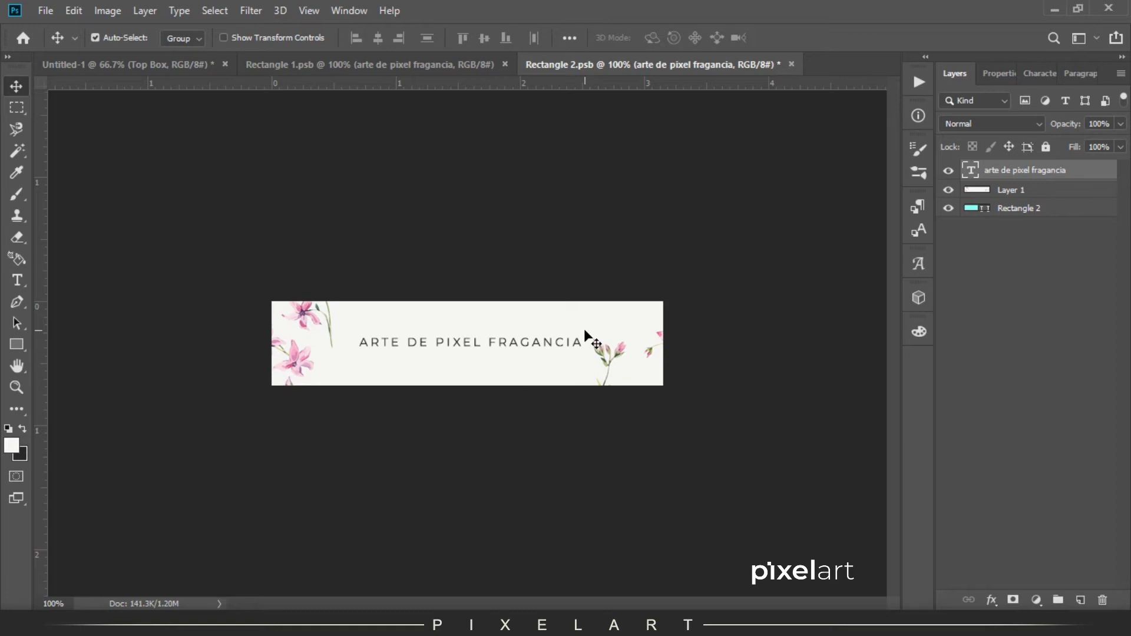
pyautogui.hotkey('shift', 'Up')
pyautogui.press('Up')
pyautogui.press('Up')
pyautogui.press('Up')
pyautogui.press('Up')
pyautogui.press('t')
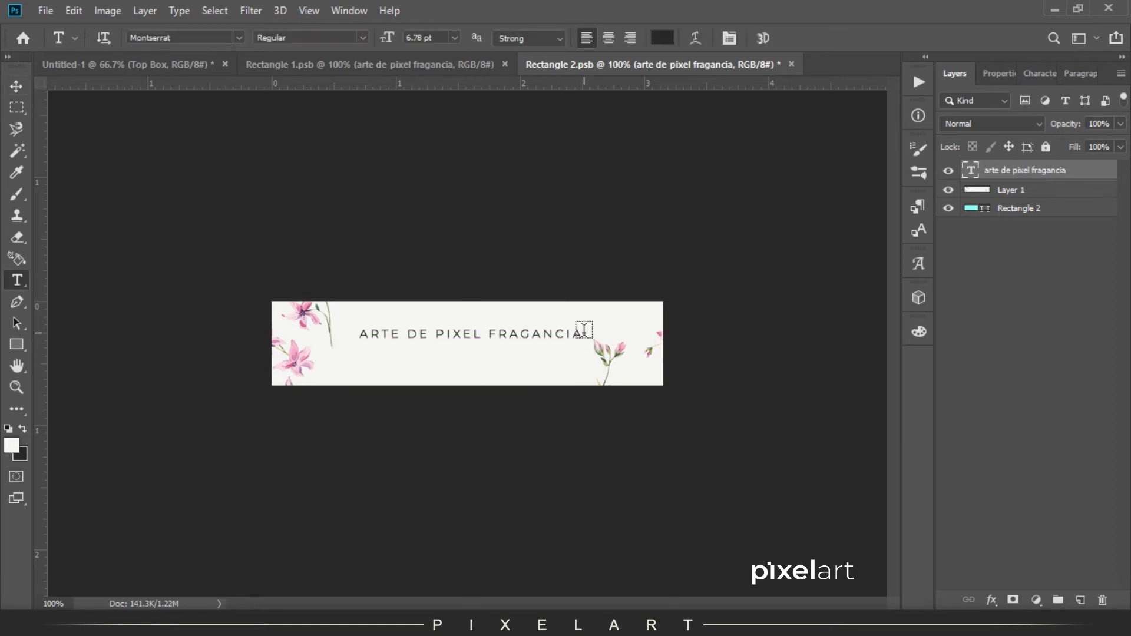
pyautogui.press('Return')
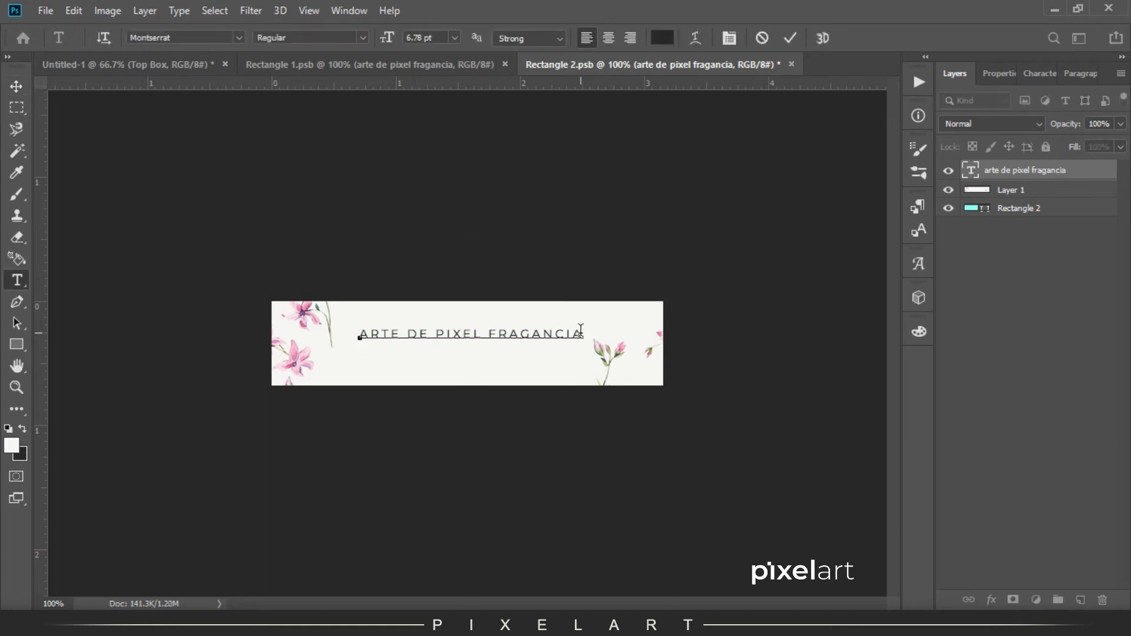
pyautogui.click(26, 87)
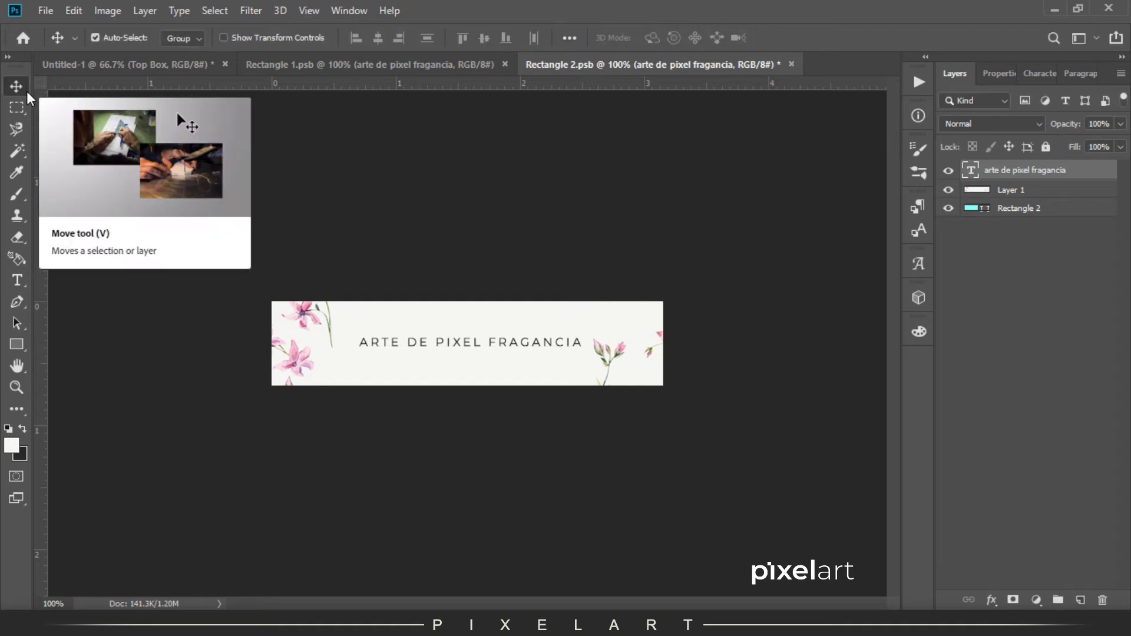
# - Save the top face design and check it on the mockup
pyautogui.click(46, 10)
pyautogui.click(92, 163)
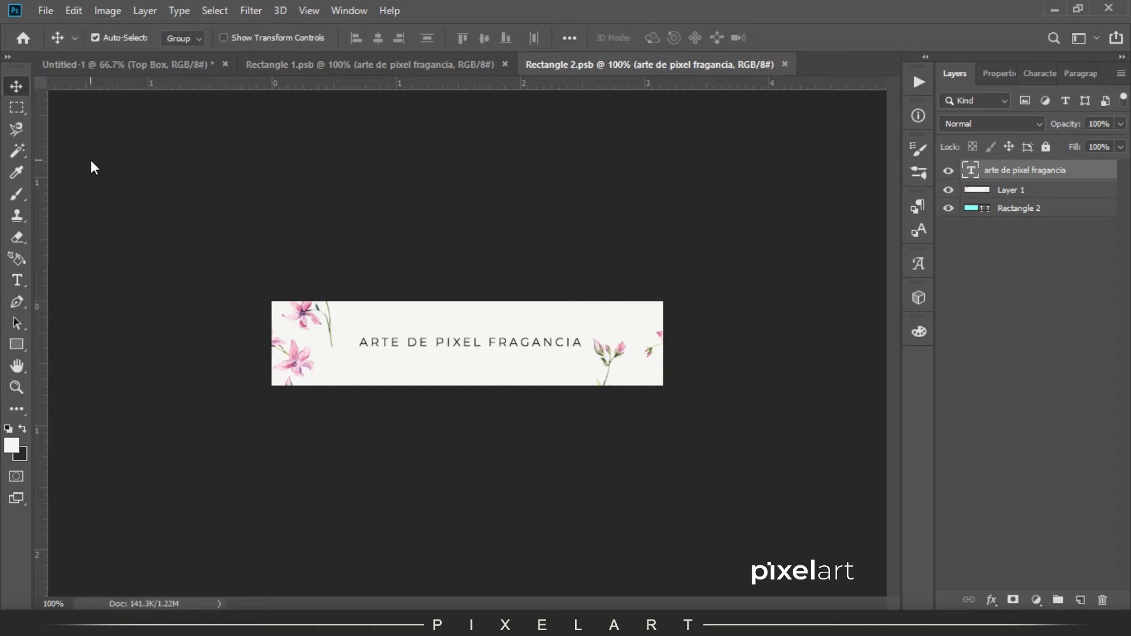
pyautogui.click(158, 67)
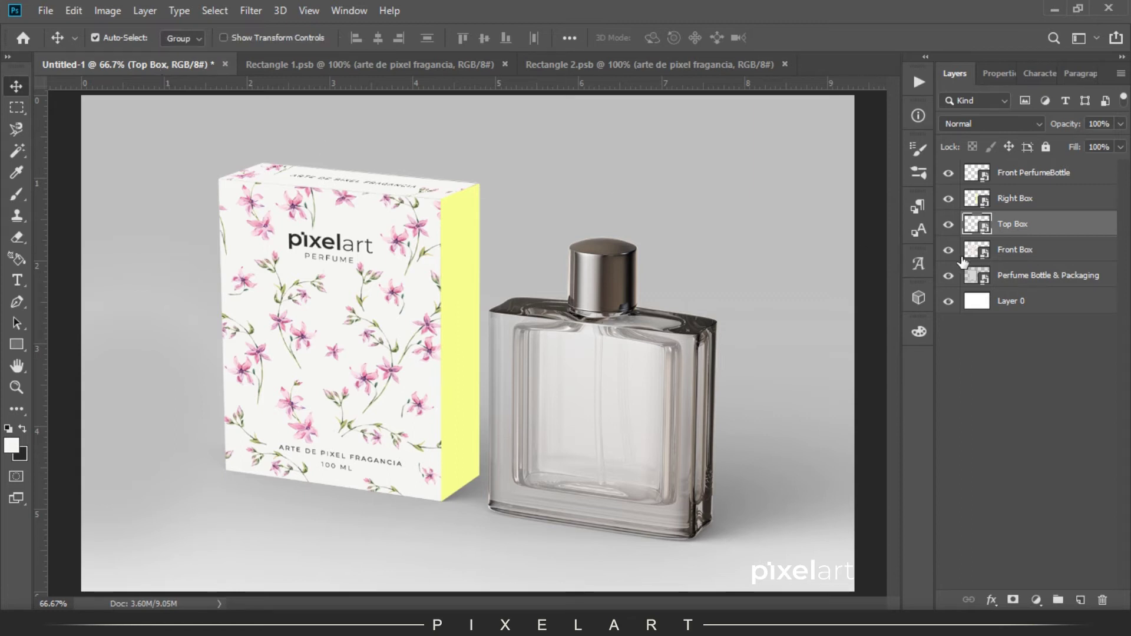
# - Try out other blend modes, including Difference, on the Front Box layer
pyautogui.click(1004, 249)
pyautogui.click(978, 124)
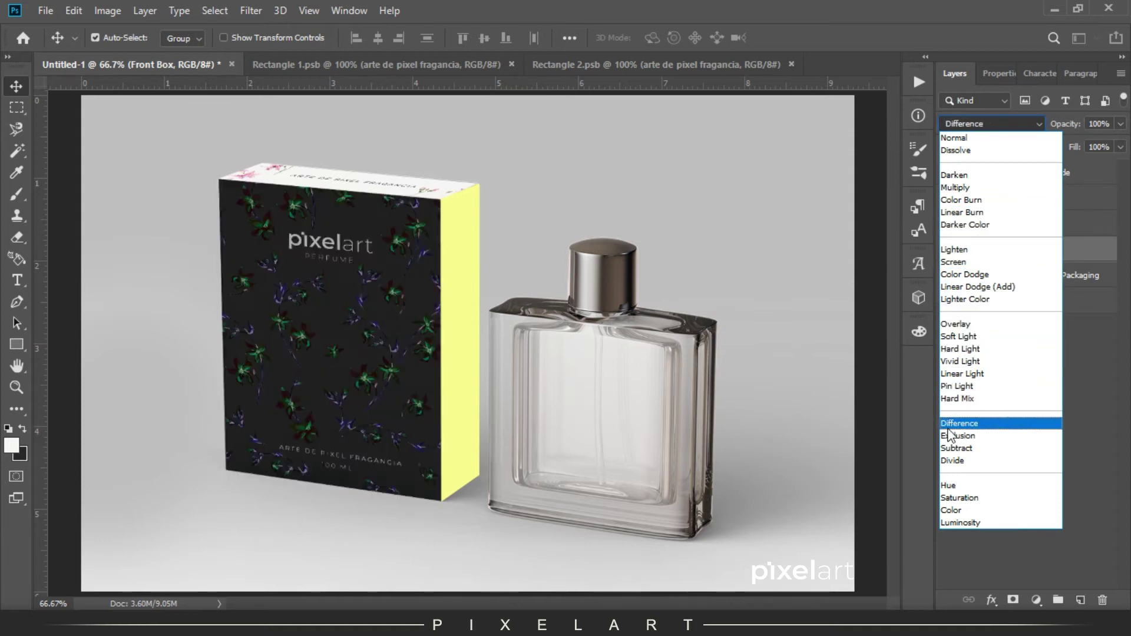
pyautogui.click(972, 137)
# - Open the Right Box smart object and paste in the floral pattern copied from the browser's image results
pyautogui.click(1004, 224)
pyautogui.click(980, 199)
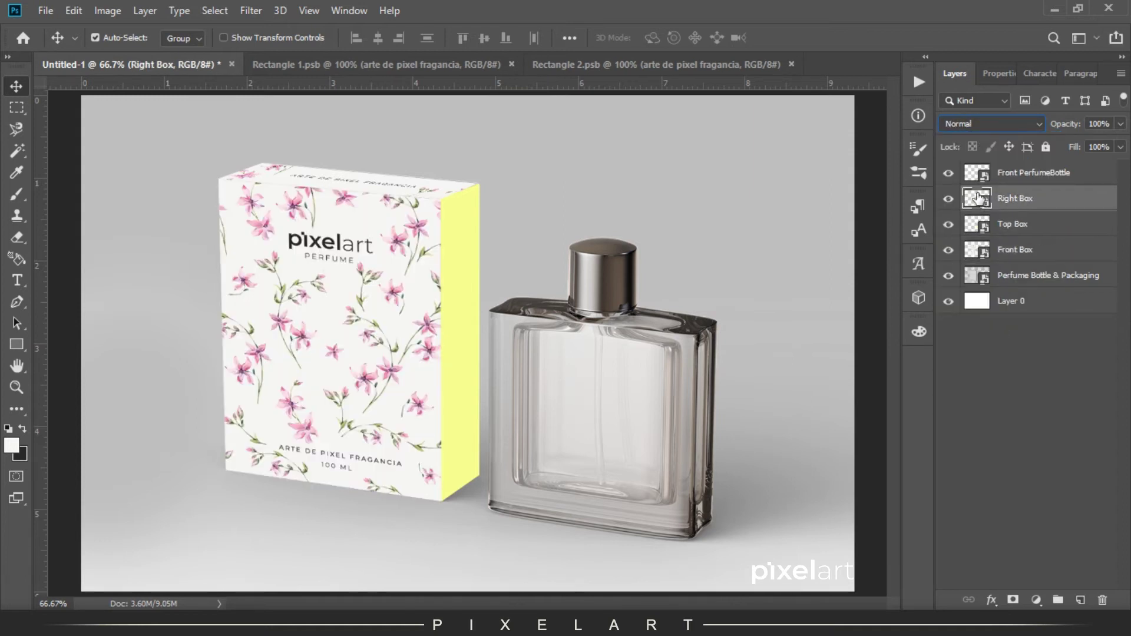
pyautogui.doubleClick(973, 201)
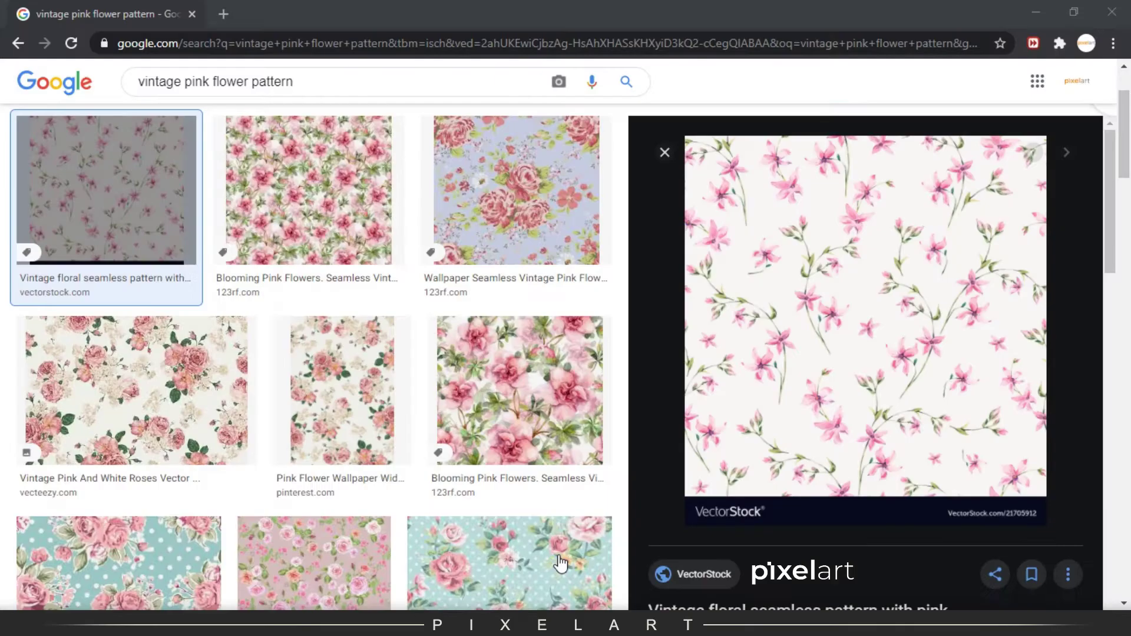
pyautogui.rightClick(755, 315)
pyautogui.click(825, 486)
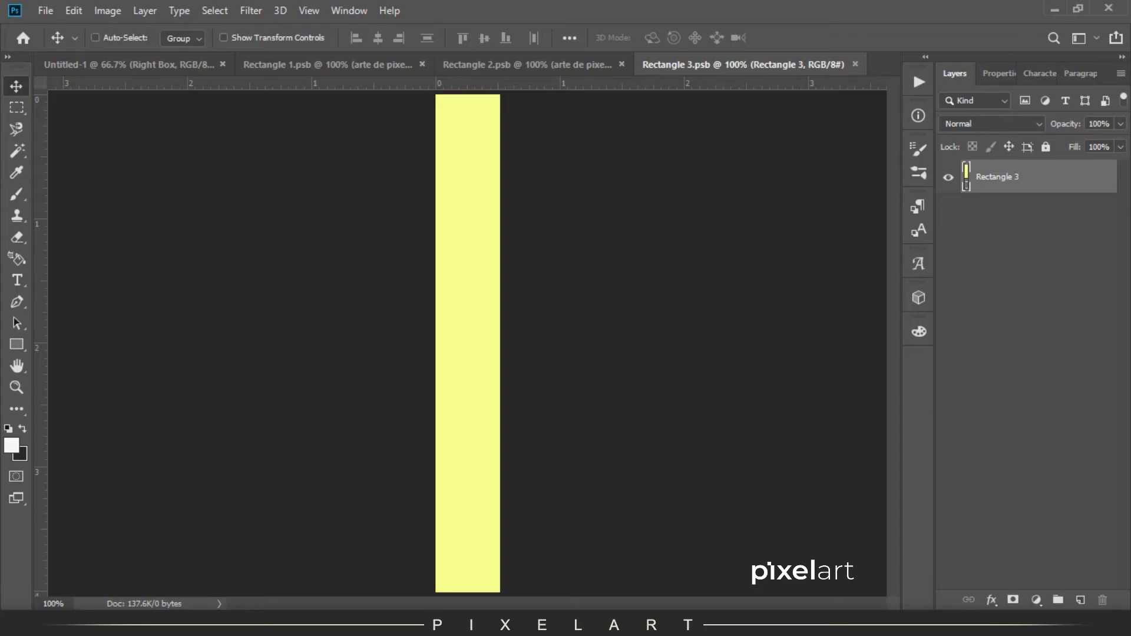
pyautogui.hotkey('ctrl', 'v')
# - Scale the pasted pattern to about half its size and position it so it covers the right face strip
pyautogui.hotkey('ctrl', 't')
pyautogui.hotkey('ctrl', '0')
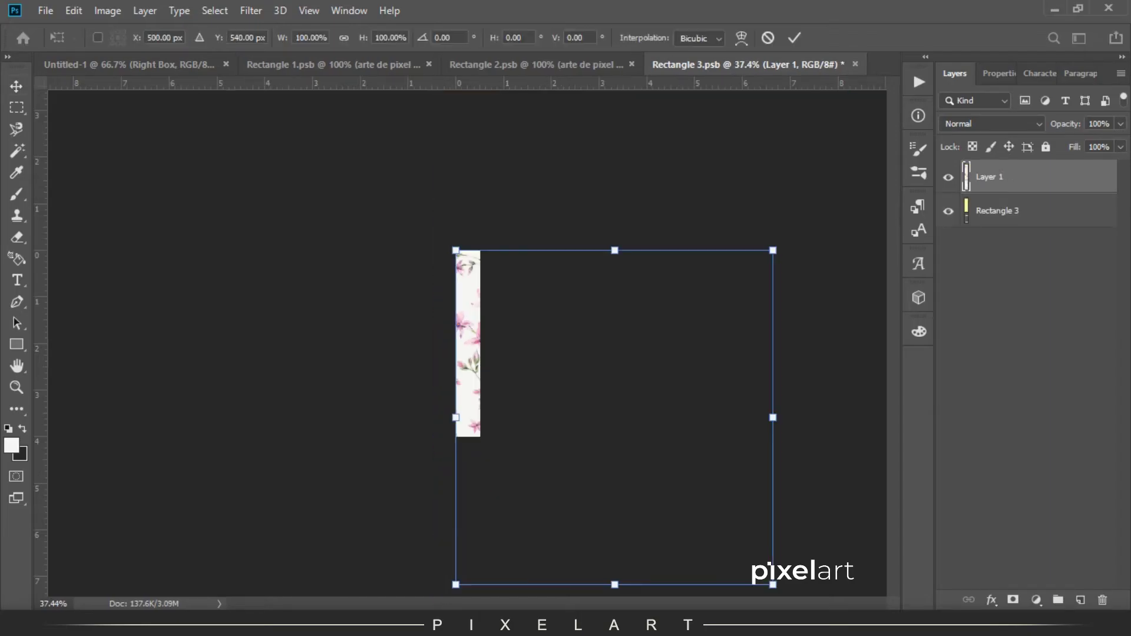
pyautogui.moveTo(764, 588); pyautogui.dragTo(616, 513)
pyautogui.moveTo(591, 399)
pyautogui.mouseDown()
pyautogui.moveTo(485, 379)
pyautogui.moveTo(525, 245)
pyautogui.moveTo(421, 346)
pyautogui.moveTo(505, 316)
pyautogui.moveTo(519, 231)
pyautogui.mouseUp()
pyautogui.press('Return')
# - Paint over the flowers in the middle of the right face strip with the off-white background colour
pyautogui.hotkey('ctrl', '+')
pyautogui.hotkey('ctrl', '+')
pyautogui.hotkey('ctrl', '+')
pyautogui.press('b')
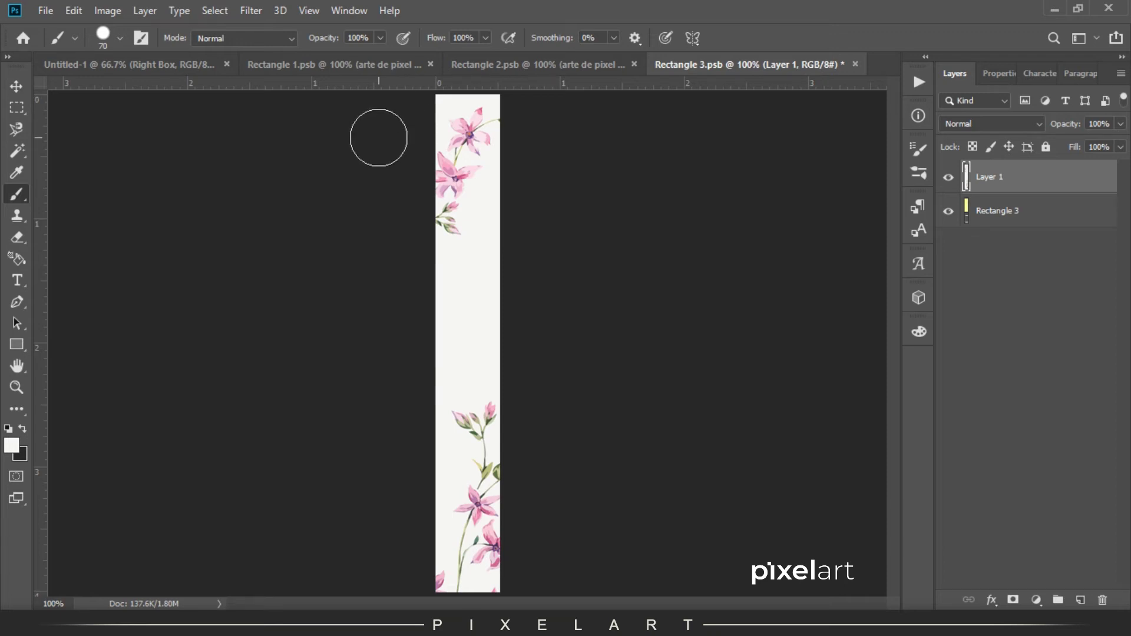
pyautogui.click(14, 84)
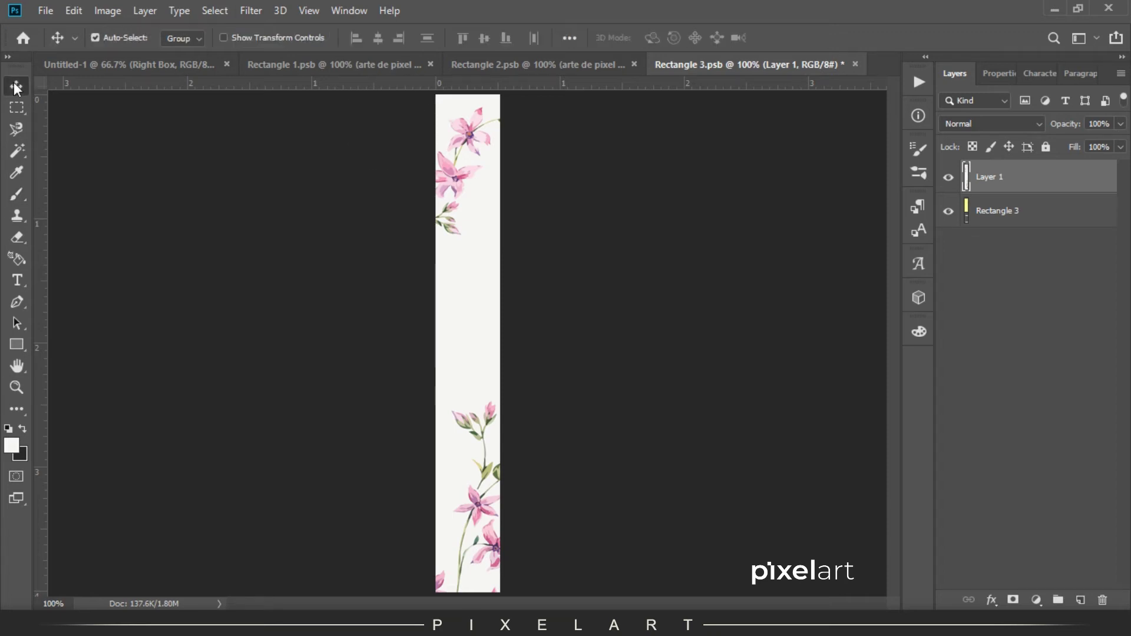
# - Copy the ARTE DE PIXEL FRAGANCIA text from the top face to the right face, rotate it 90°, centre it and enlarge it to about 146%
pyautogui.click(475, 62)
pyautogui.moveTo(557, 347); pyautogui.dragTo(482, 259)
pyautogui.hotkey('ctrl', 't')
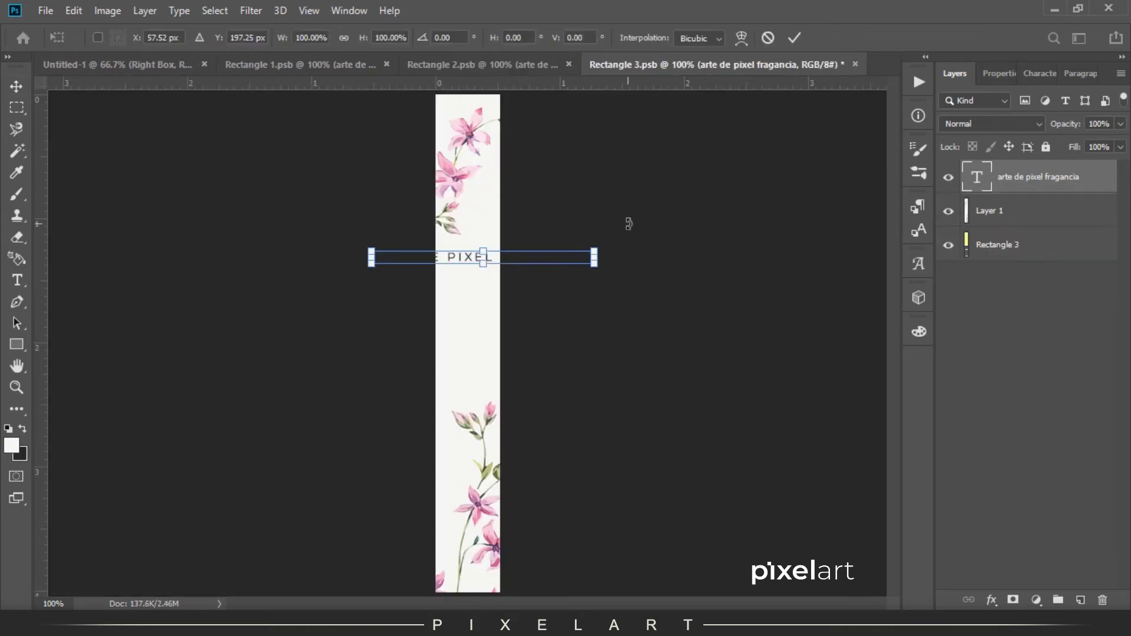
pyautogui.moveTo(627, 224); pyautogui.dragTo(530, 386)
pyautogui.moveTo(498, 313); pyautogui.dragTo(476, 405)
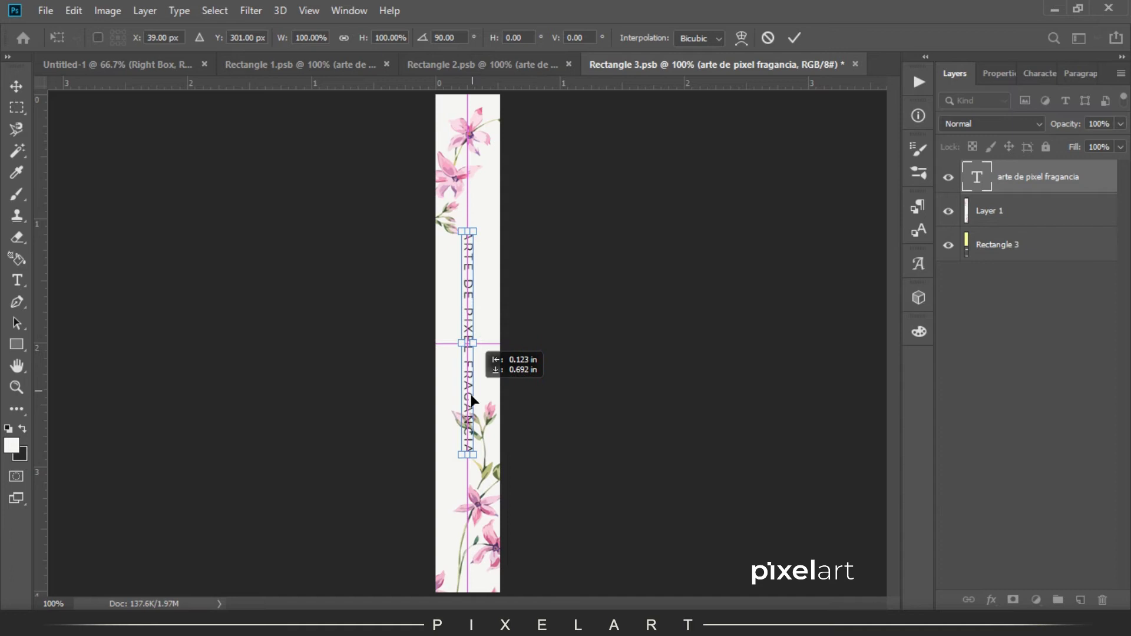
pyautogui.moveTo(475, 231); pyautogui.dragTo(493, 185)
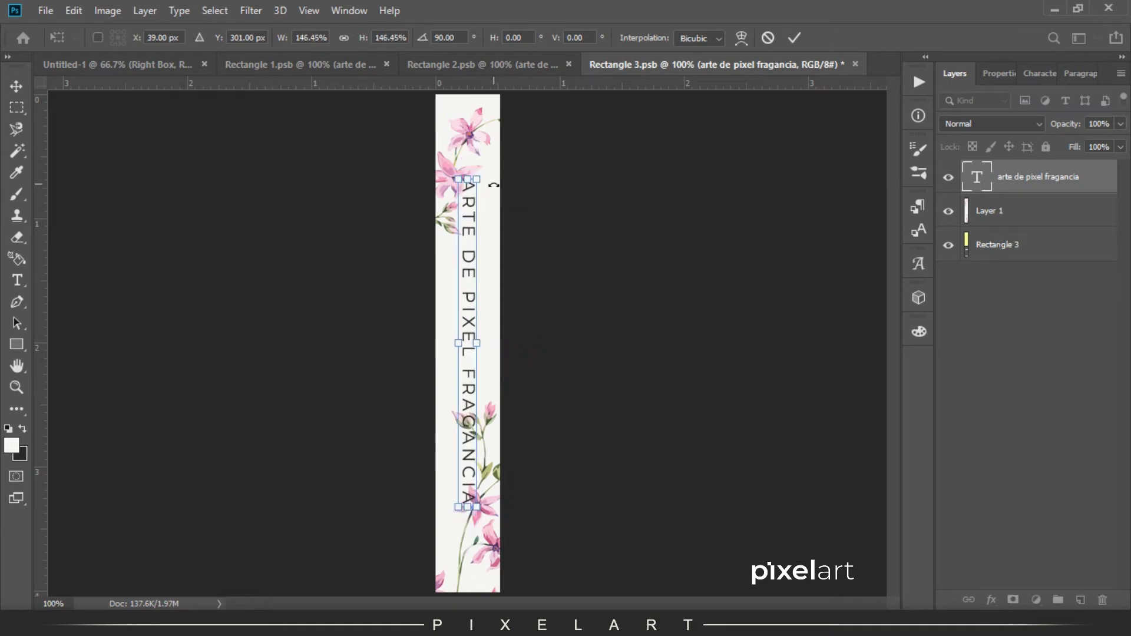
pyautogui.press('Return')
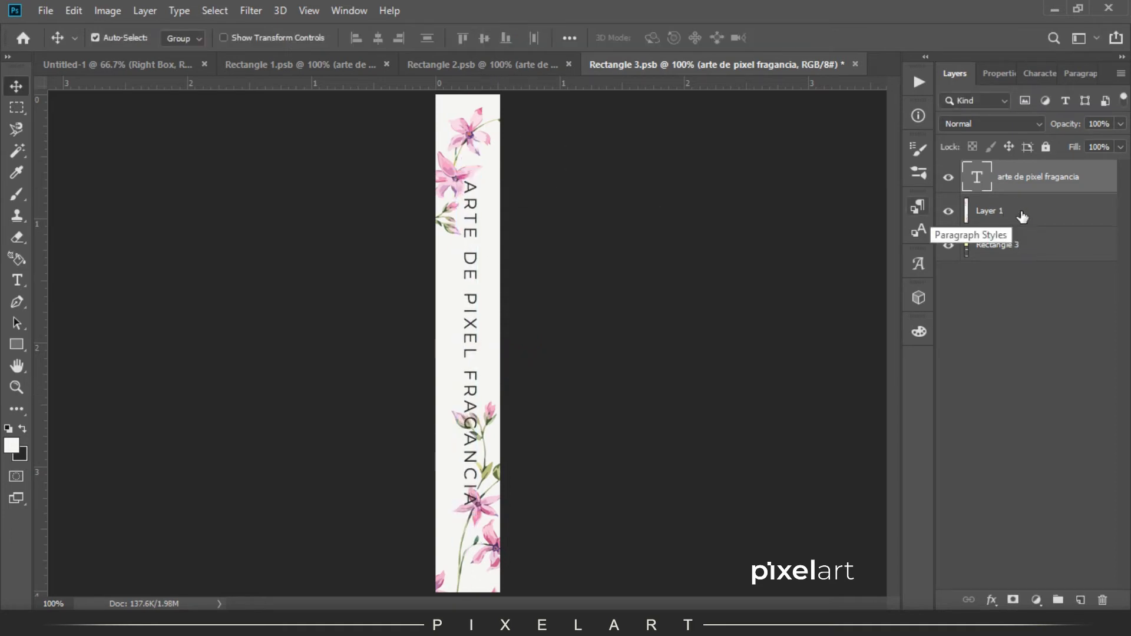
# - Shift the floral pattern layer vertically and sideways behind the vertical text to bring a different set of flowers onto the strip
pyautogui.click(1023, 217)
pyautogui.hotkey('shift', 'Up')
pyautogui.hotkey('shift', 'Up')
pyautogui.hotkey('shift', 'Up')
pyautogui.hotkey('shift', 'Up')
pyautogui.hotkey('shift', 'Up')
pyautogui.hotkey('shift', 'Up')
pyautogui.hotkey('shift', 'Up')
pyautogui.hotkey('shift', 'Up')
pyautogui.hotkey('shift', 'Up')
pyautogui.hotkey('shift', 'Up')
pyautogui.hotkey('shift', 'Right')
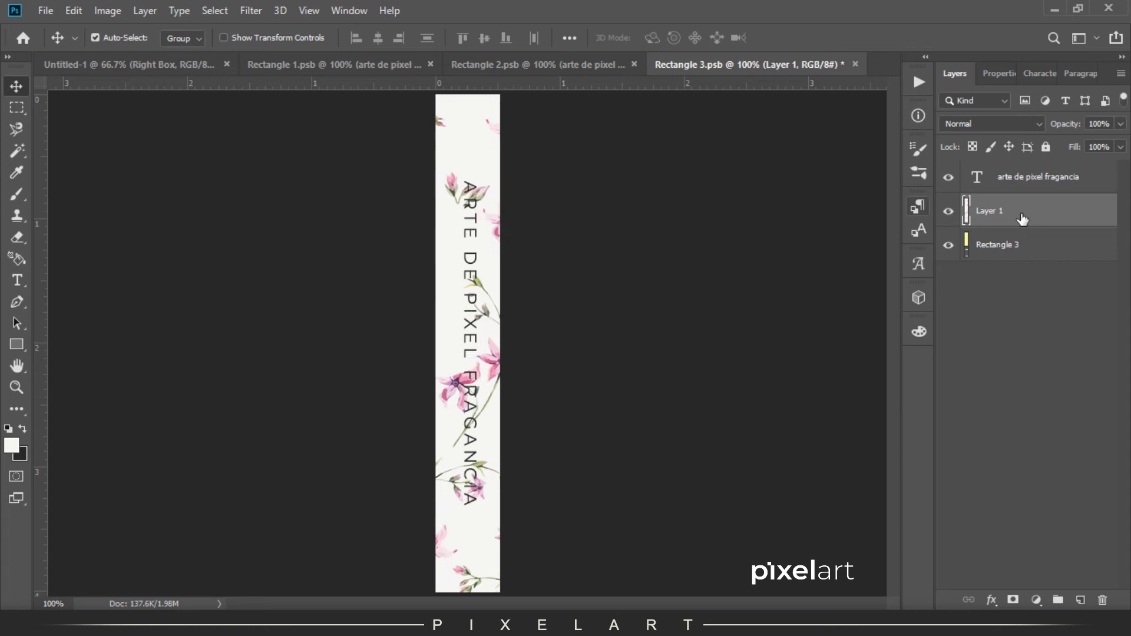
pyautogui.hotkey('shift', 'Left')
pyautogui.hotkey('shift', 'Left')
pyautogui.hotkey('shift', 'Left')
pyautogui.hotkey('shift', 'Left')
pyautogui.hotkey('shift', 'Left')
pyautogui.hotkey('shift', 'Left')
pyautogui.hotkey('shift', 'Left')
pyautogui.hotkey('shift', 'Left')
pyautogui.hotkey('shift', 'Left')
pyautogui.hotkey('shift', 'Left')
pyautogui.hotkey('shift', 'Left')
pyautogui.hotkey('shift', 'Left')
pyautogui.hotkey('shift', 'Right')
pyautogui.hotkey('shift', 'Right')
pyautogui.hotkey('shift', 'Right')
pyautogui.hotkey('shift', 'Right')
pyautogui.hotkey('shift', 'Right')
pyautogui.hotkey('shift', 'Right')
pyautogui.hotkey('shift', 'Right')
pyautogui.hotkey('shift', 'Right')
pyautogui.hotkey('shift', 'Right')
pyautogui.hotkey('shift', 'Right')
pyautogui.hotkey('shift', 'Right')
pyautogui.hotkey('shift', 'Right')
pyautogui.hotkey('shift', 'Right')
pyautogui.hotkey('shift', 'Right')
pyautogui.hotkey('shift', 'Right')
pyautogui.hotkey('shift', 'Right')
pyautogui.hotkey('shift', 'Right')
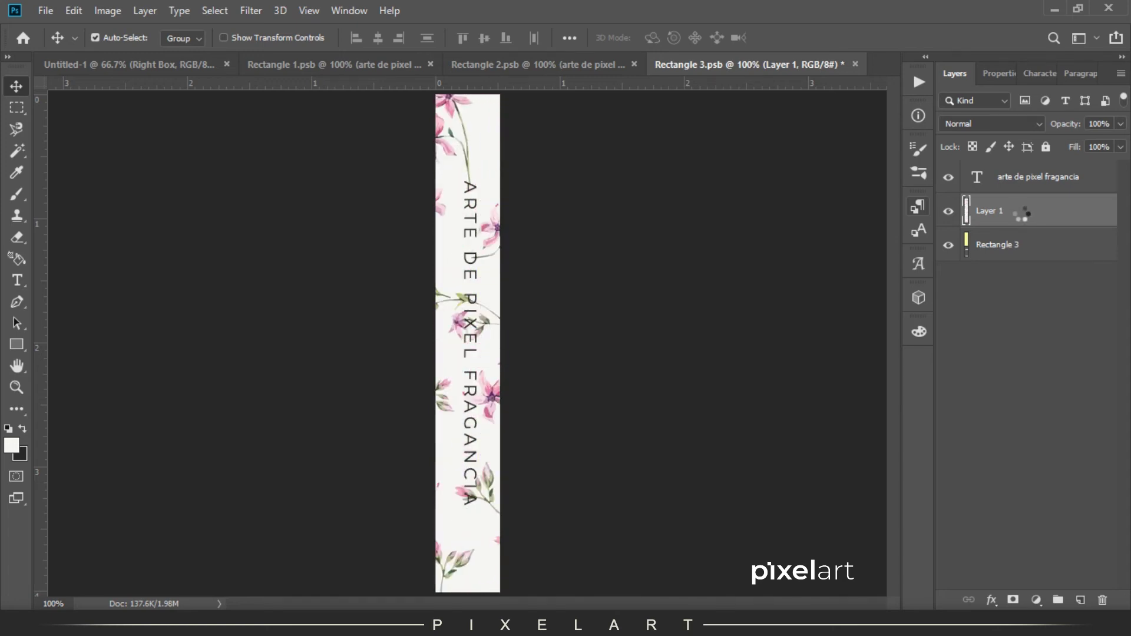
# - Paint out the flowers behind the vertical text in off-white, keeping those at the strip's upper and lower ends
pyautogui.press('b')
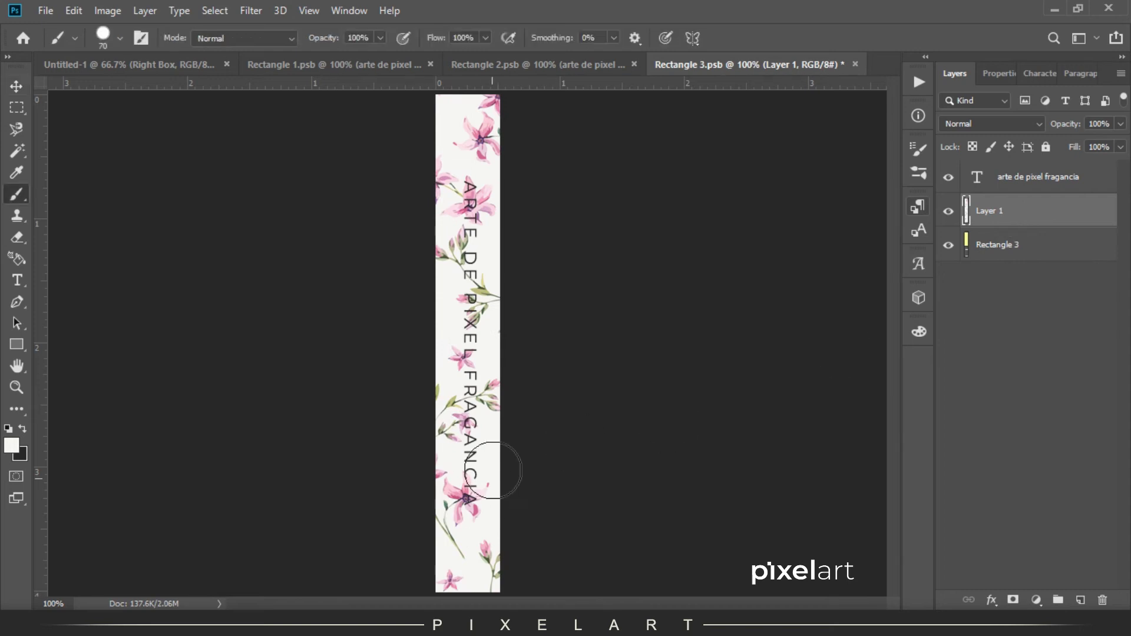
pyautogui.moveTo(472, 502)
pyautogui.mouseDown()
pyautogui.moveTo(438, 541)
pyautogui.moveTo(432, 464)
pyautogui.moveTo(471, 373)
pyautogui.moveTo(462, 214)
pyautogui.mouseUp()
pyautogui.moveTo(466, 412); pyautogui.dragTo(452, 457)
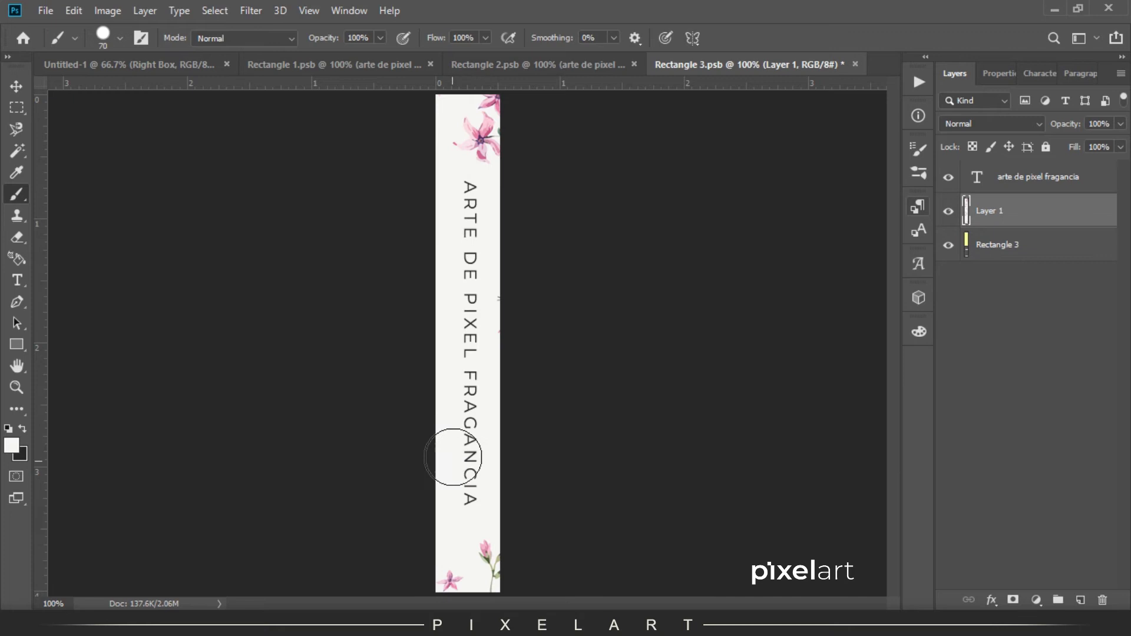
# - Nudge the vertical text slightly down, save the right face design and view it on the mockup
pyautogui.click(17, 83)
pyautogui.click(1037, 178)
pyautogui.click(45, 10)
pyautogui.click(118, 164)
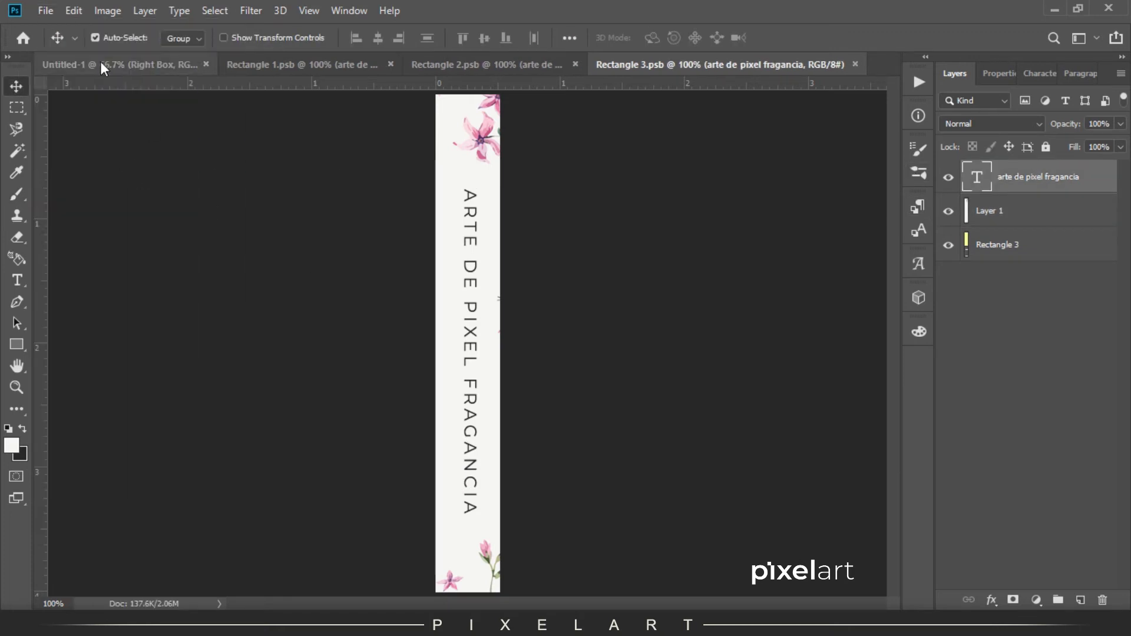
pyautogui.click(101, 64)
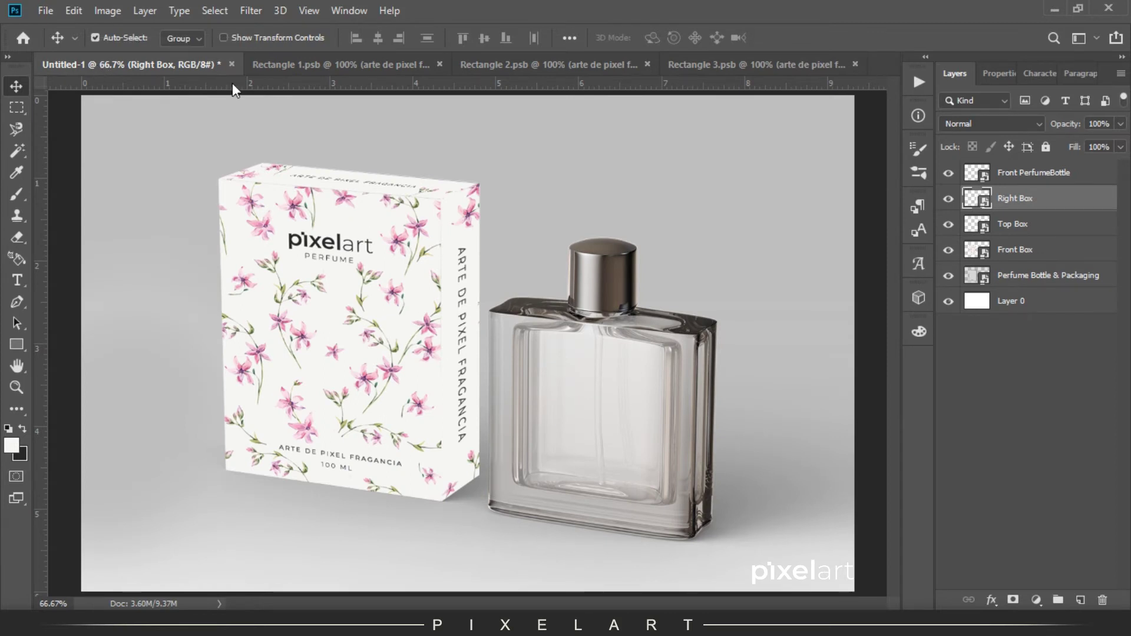
# - Draw an off-white rectangle of 391 × 570 px over the front face design, inset 8 px from its upper-left corner
pyautogui.click(308, 62)
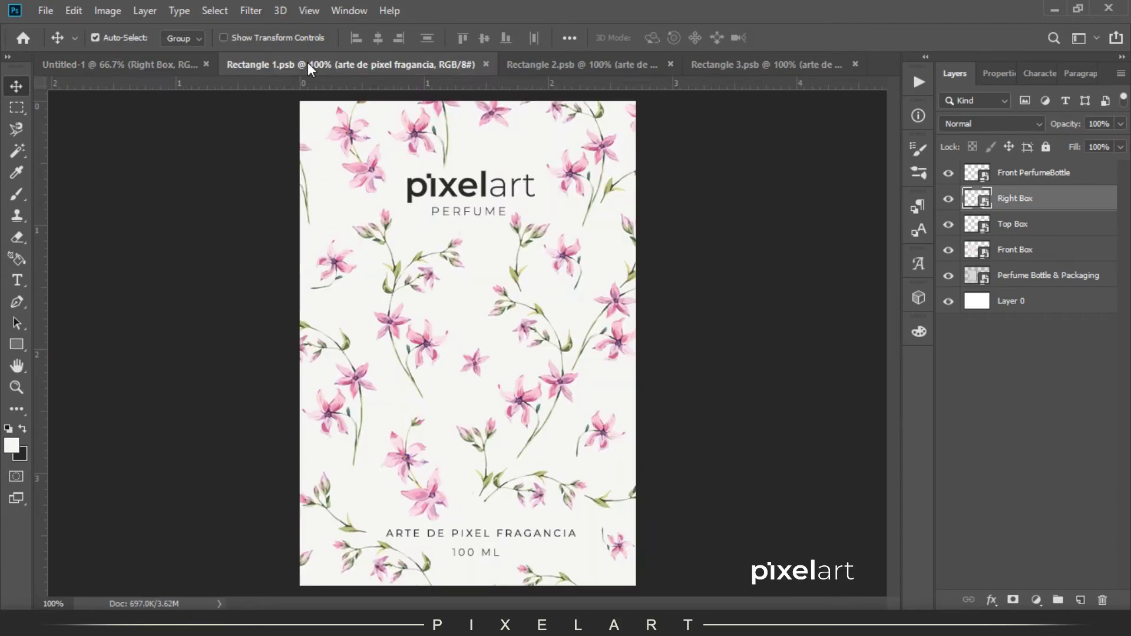
pyautogui.click(20, 347)
pyautogui.moveTo(307, 108)
pyautogui.mouseDown()
pyautogui.moveTo(626, 596)
pyautogui.moveTo(631, 580)
pyautogui.mouseUp()
pyautogui.click(16, 86)
pyautogui.click(980, 178)
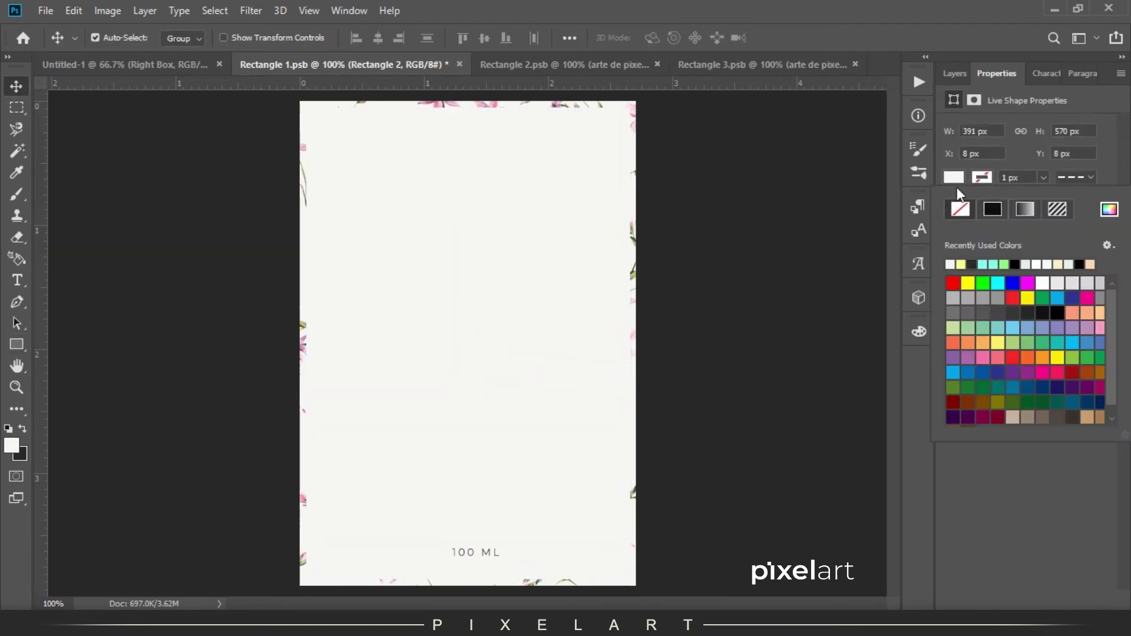
# - Load the rectangle's outline as a selection and fill the margin outside it with the dark colour on a new layer
pyautogui.click(950, 73)
pyautogui.click(950, 73)
pyautogui.keyDown('ctrl'); pyautogui.click(974, 210); pyautogui.keyUp('ctrl')
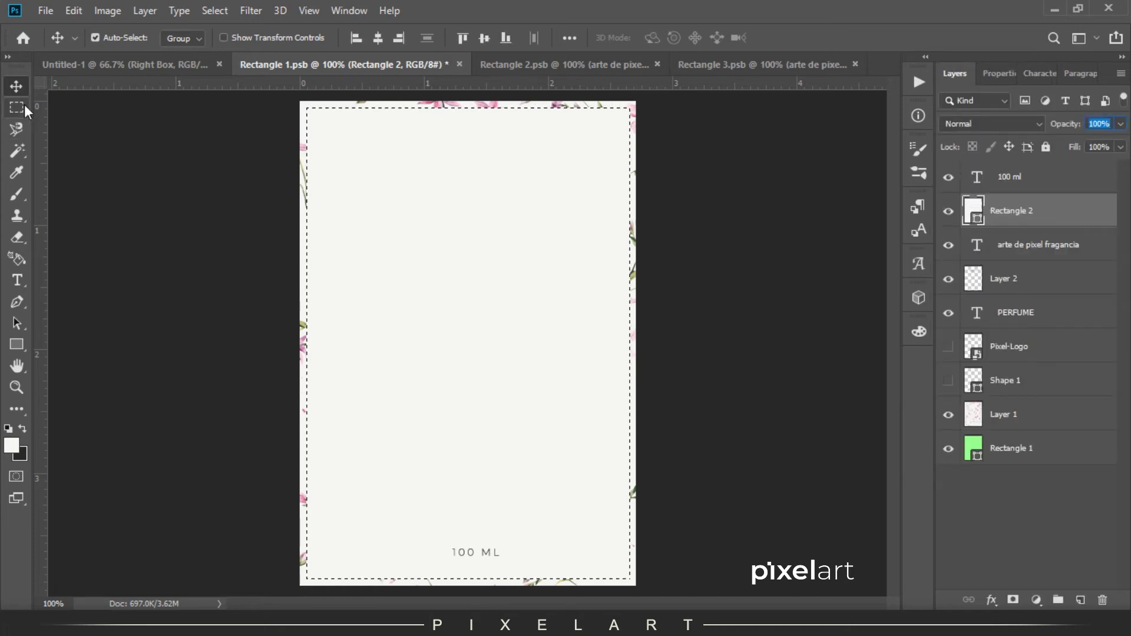
pyautogui.hotkey('ctrl', 'shift', 'n')
pyautogui.press('Return')
pyautogui.hotkey('ctrl', 'd')
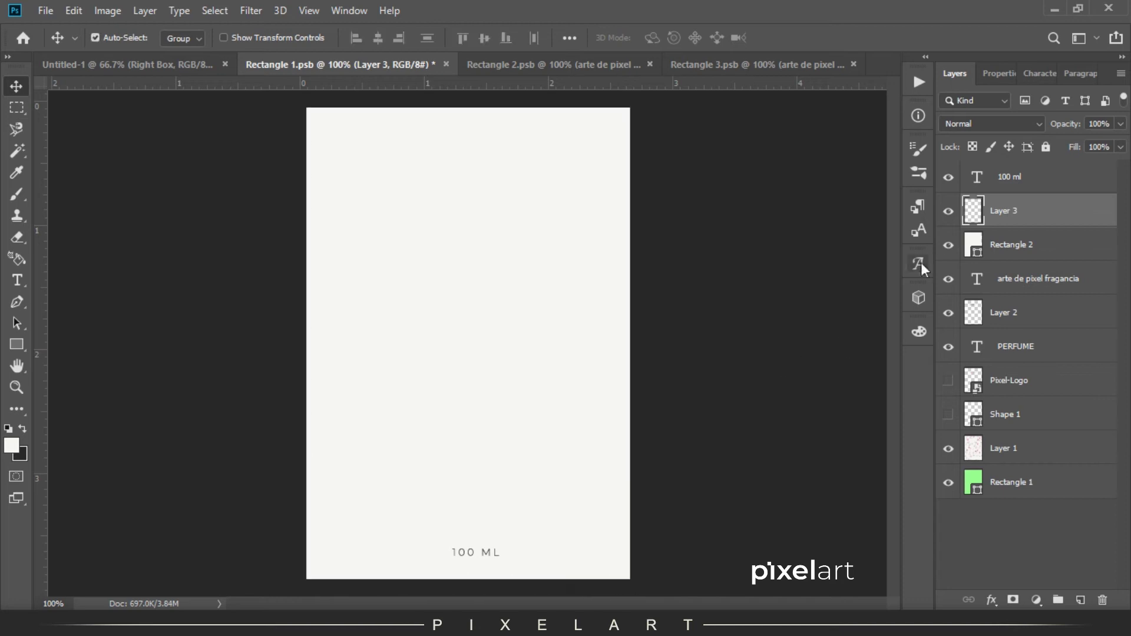
# - Hide the off-white rectangle layer and save the front face design with its dark border
pyautogui.click(949, 244)
pyautogui.click(45, 10)
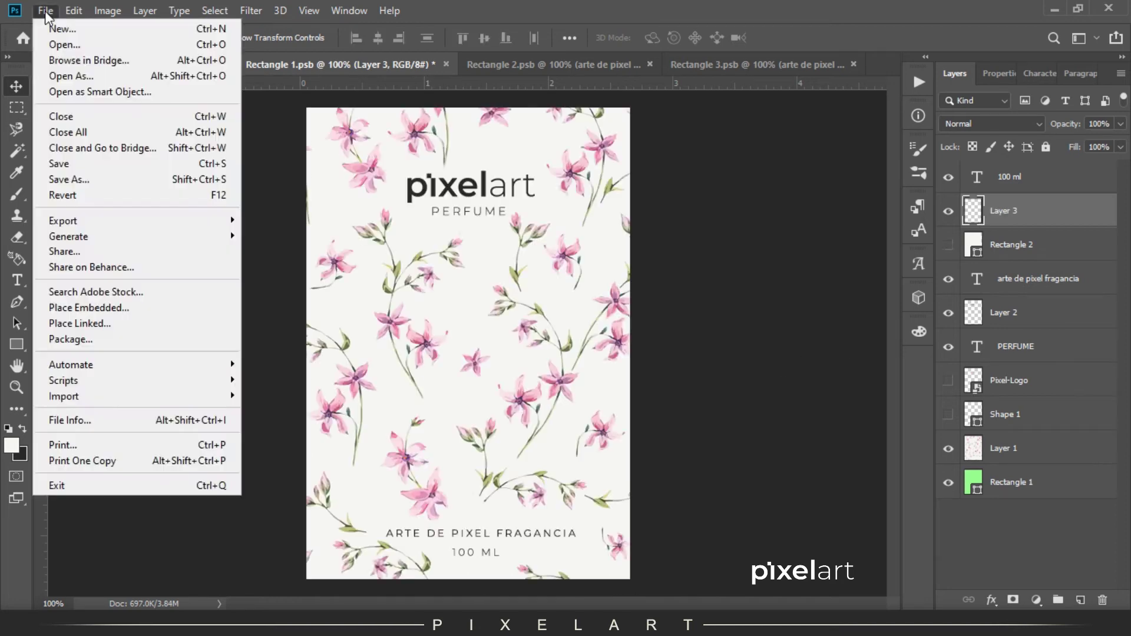
pyautogui.click(96, 161)
# - Select an inset rectangle on the top face design, fill the margin around it dark on a new layer, and save
pyautogui.click(514, 65)
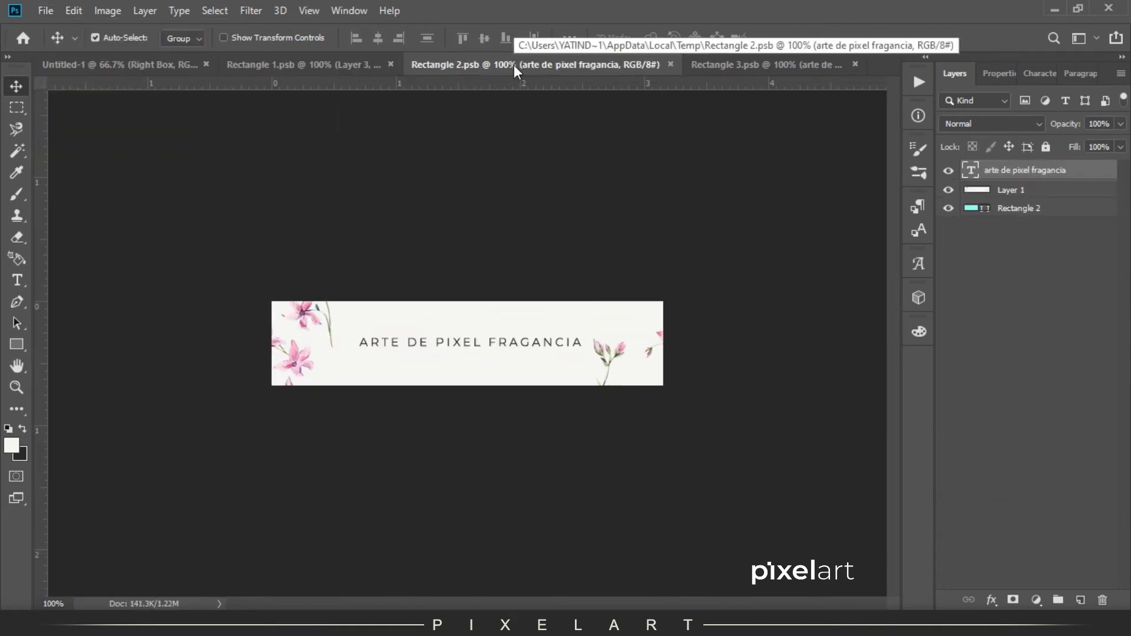
pyautogui.click(18, 114)
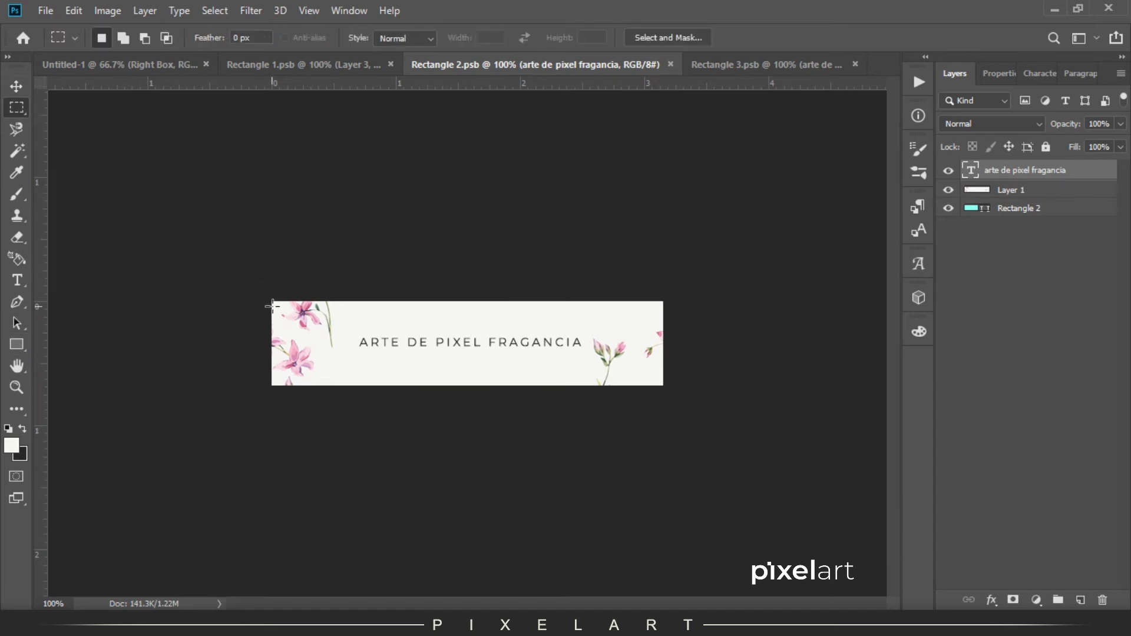
pyautogui.moveTo(279, 309); pyautogui.dragTo(657, 383)
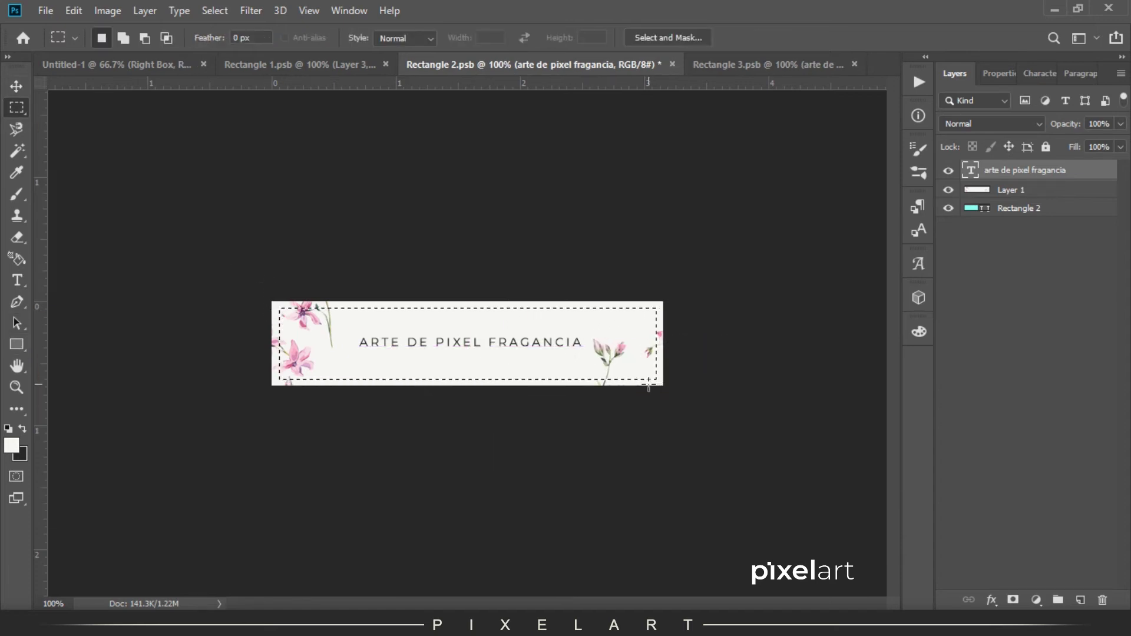
pyautogui.hotkey('ctrl', 'shift', 'alt', 'n')
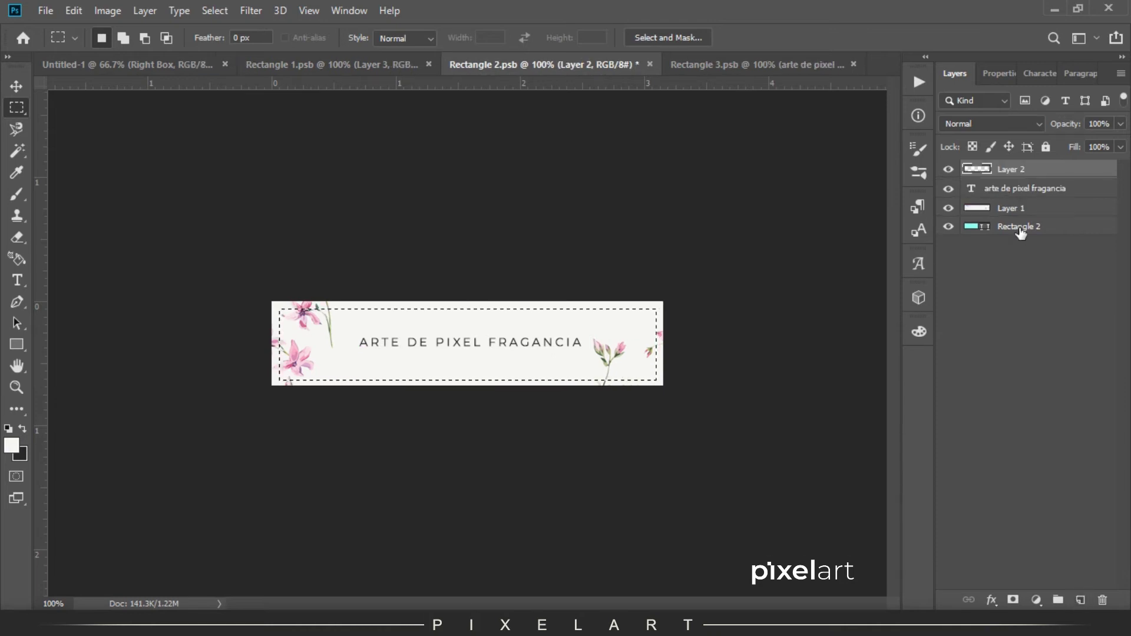
pyautogui.hotkey('ctrl', 'd')
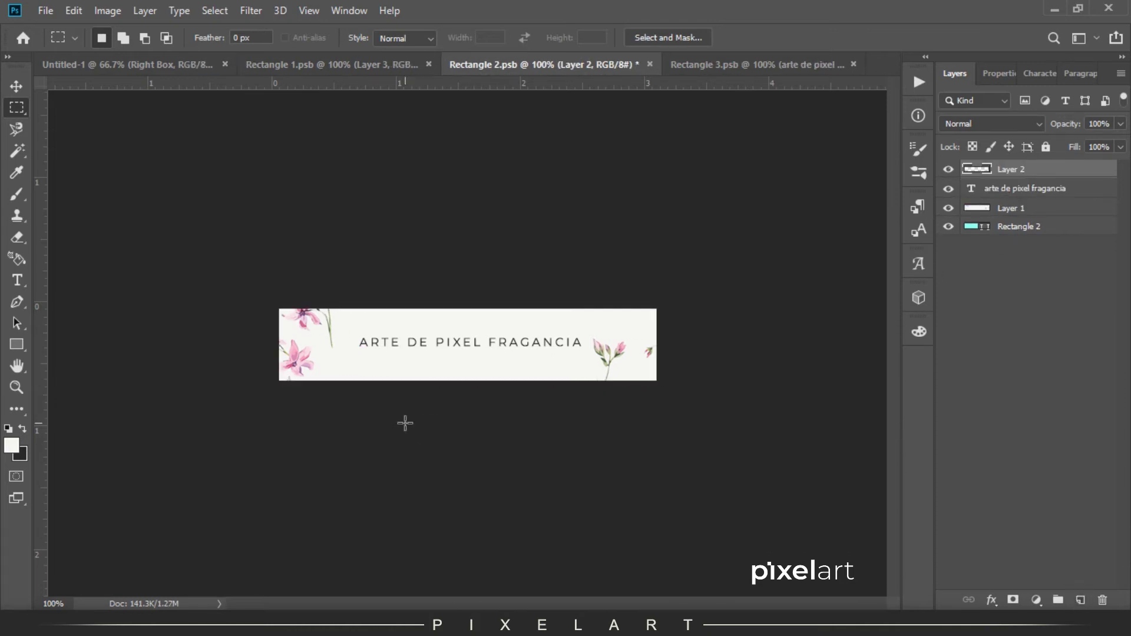
pyautogui.click(45, 10)
pyautogui.click(83, 166)
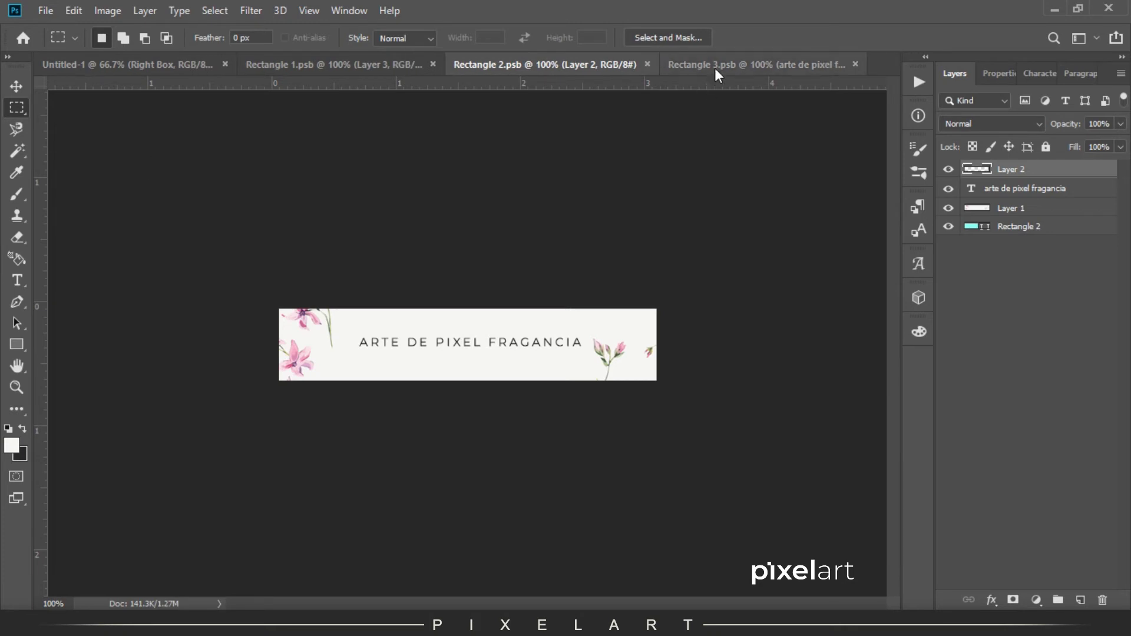
# - Fill the margin around an inset rectangle on the right face design with dark on a new layer, save, and view the mockup
pyautogui.click(716, 68)
pyautogui.moveTo(441, 98); pyautogui.dragTo(496, 587)
pyautogui.click(1081, 600)
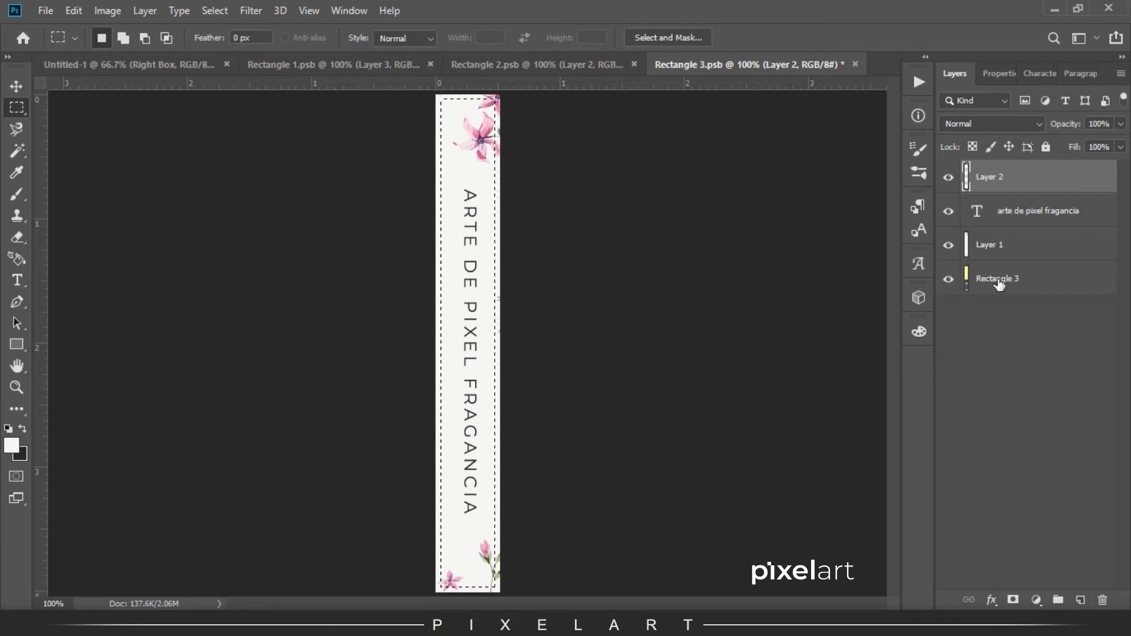
pyautogui.hotkey('ctrl', 'd')
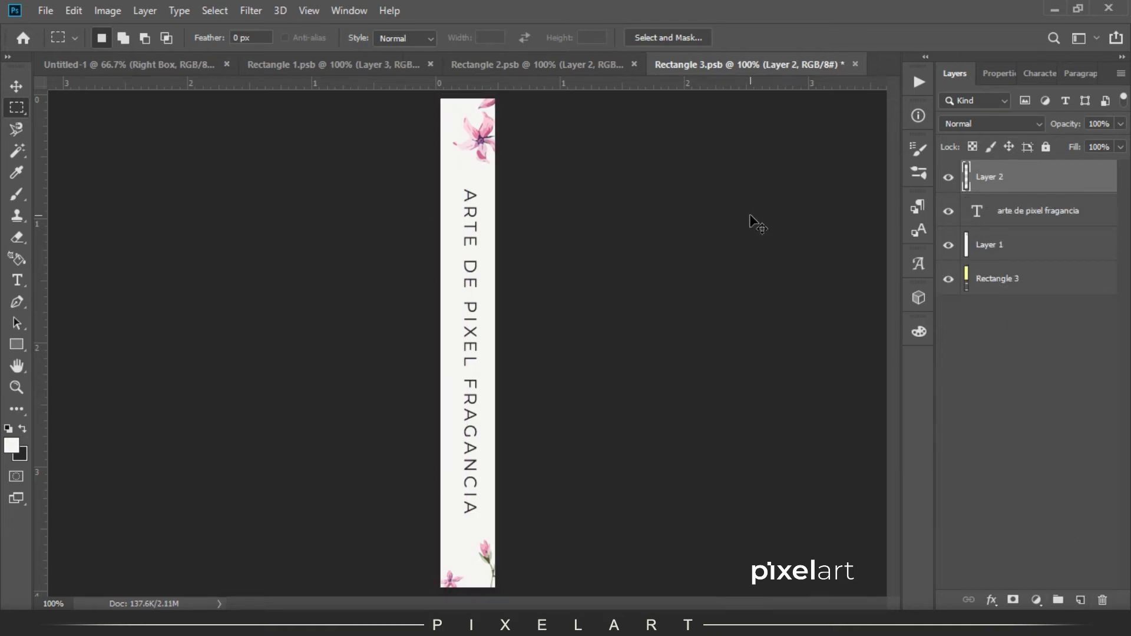
pyautogui.click(41, 11)
pyautogui.click(106, 168)
pyautogui.press('v')
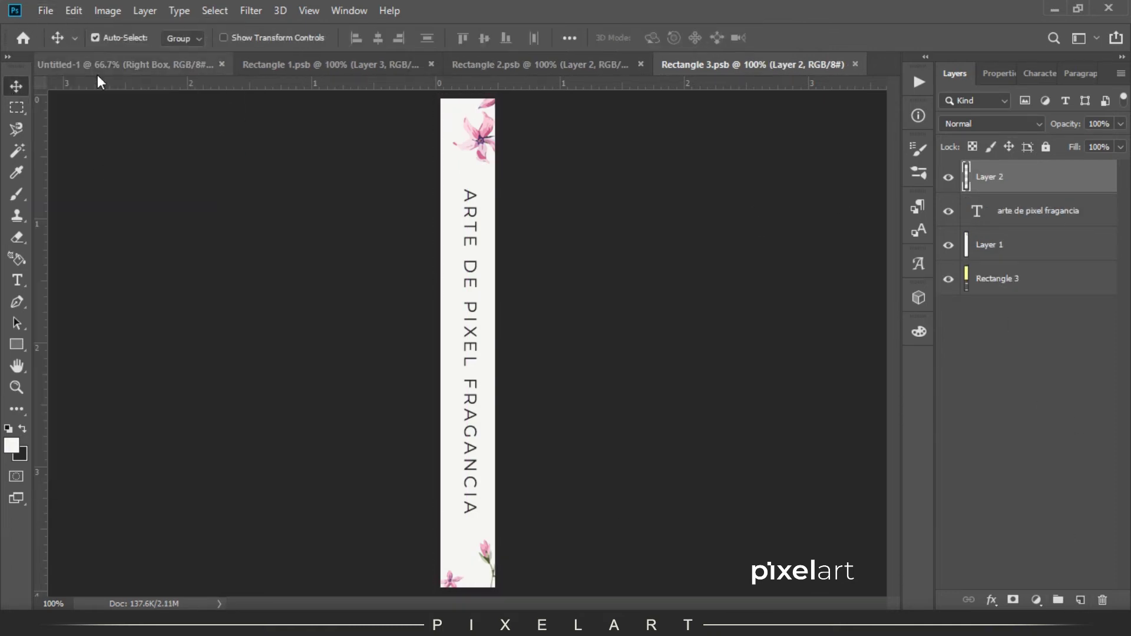
pyautogui.click(99, 69)
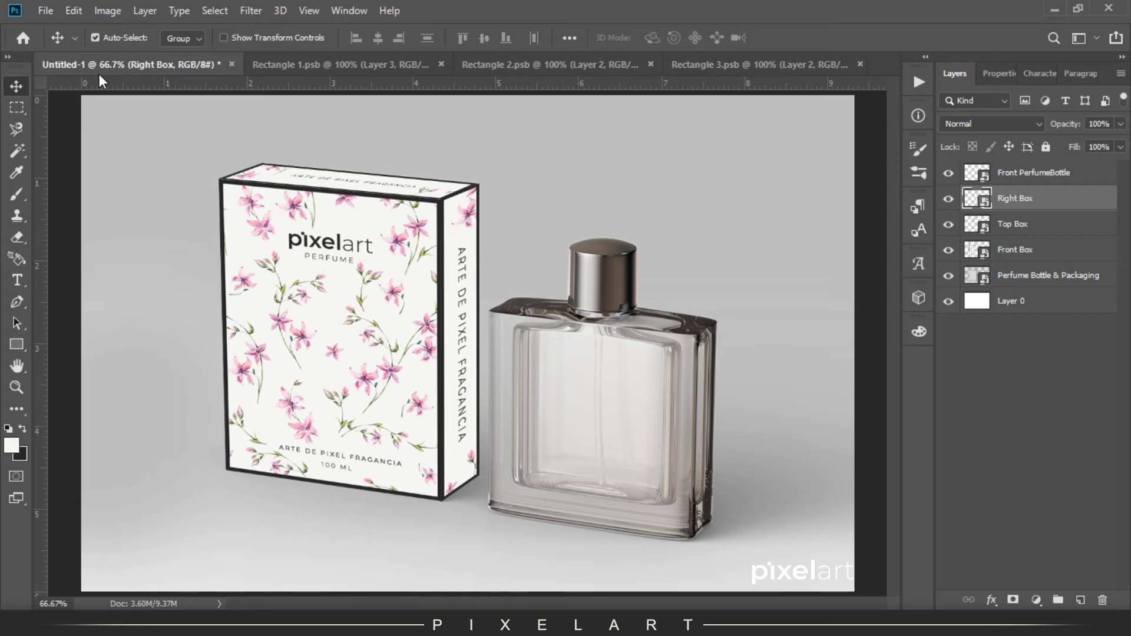
pyautogui.hotkey('ctrl', '-')
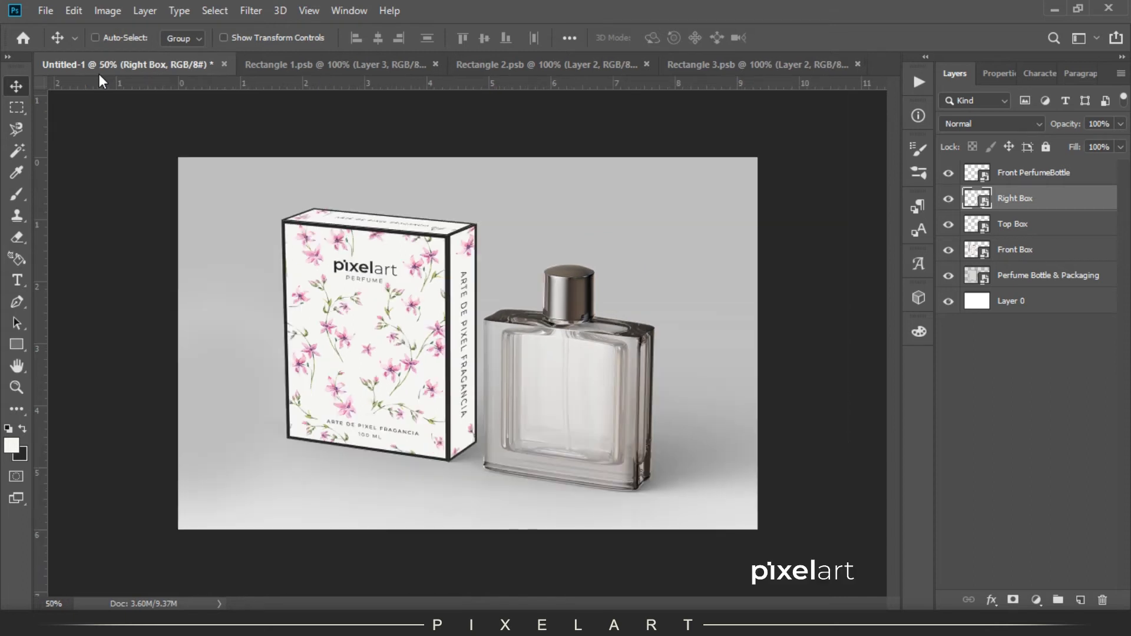
pyautogui.hotkey('ctrl', '+')
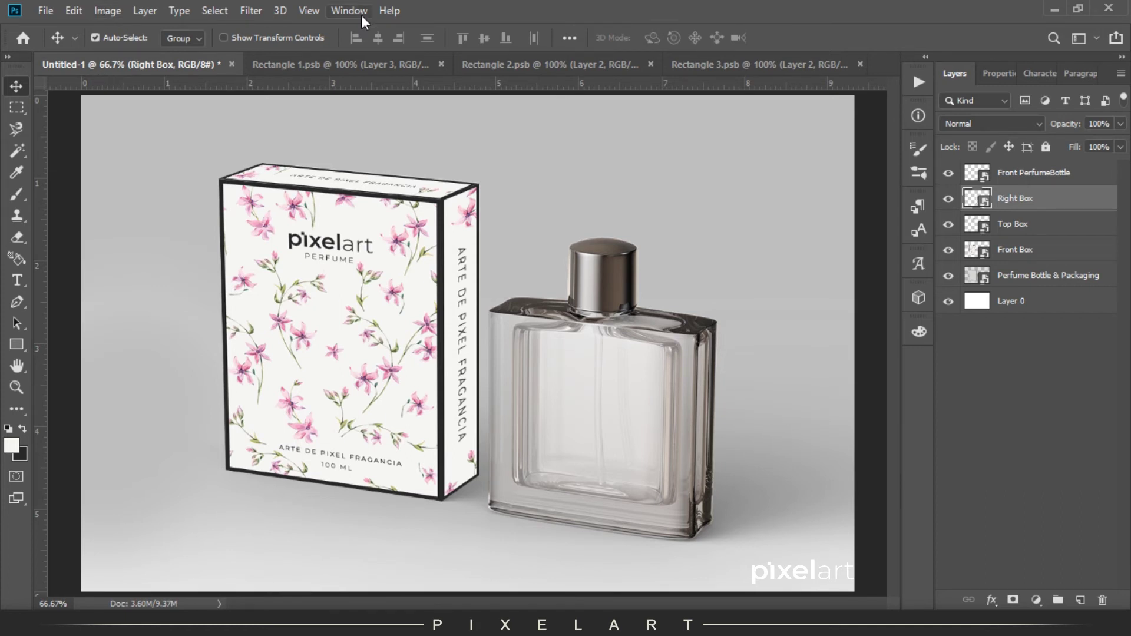
# - Save the front face design, hide its dark border layer, and set the background colour to a pink sampled from a flower
pyautogui.click(370, 59)
pyautogui.click(46, 10)
pyautogui.click(65, 160)
pyautogui.click(948, 210)
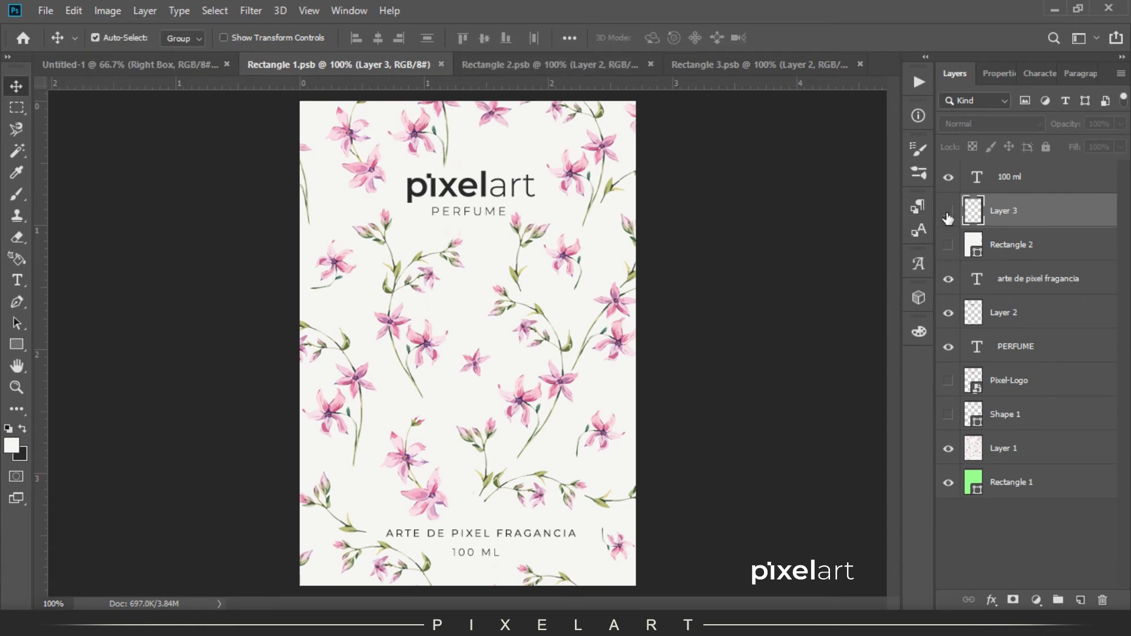
pyautogui.click(21, 453)
pyautogui.click(580, 246)
pyautogui.click(578, 244)
pyautogui.click(1042, 315)
# - Load the front face's dark border outline as a selection, fill it with the pink on a new layer, and save
pyautogui.keyDown('ctrl'); pyautogui.click(973, 215); pyautogui.keyUp('ctrl')
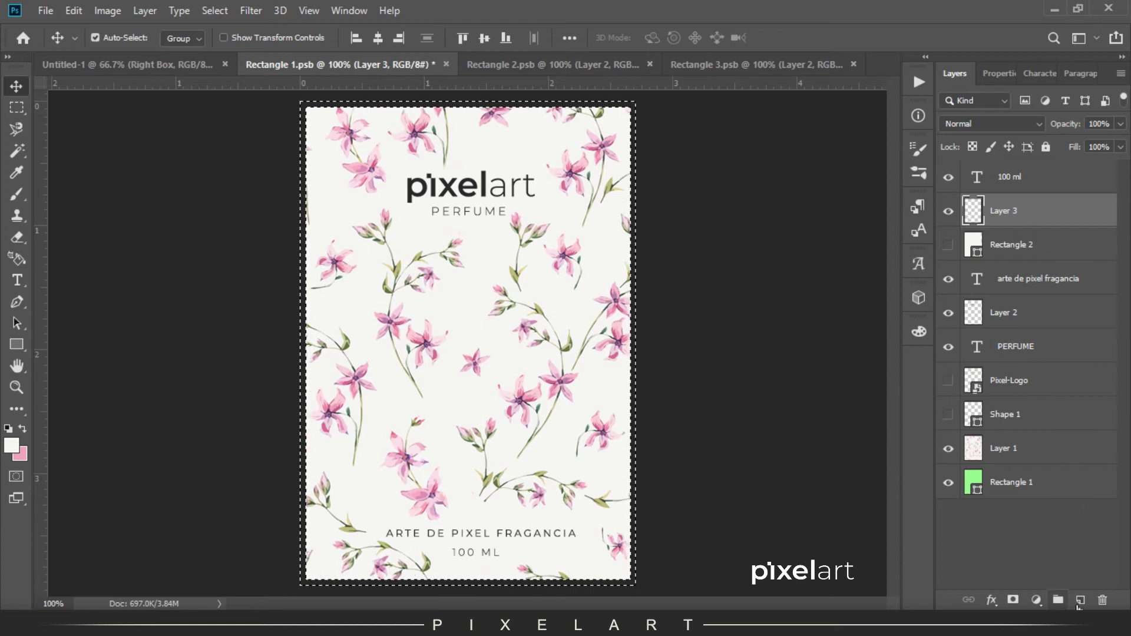
pyautogui.click(1080, 600)
pyautogui.hotkey('ctrl', 'BackSpace')
pyautogui.hotkey('ctrl', 'd')
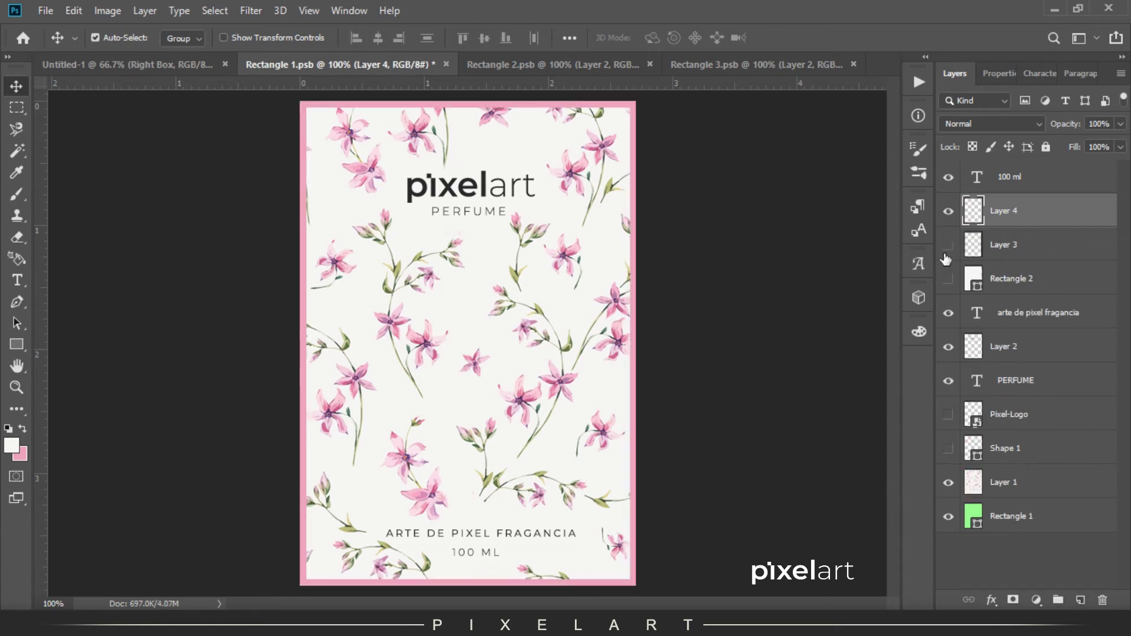
pyautogui.click(45, 11)
pyautogui.click(86, 158)
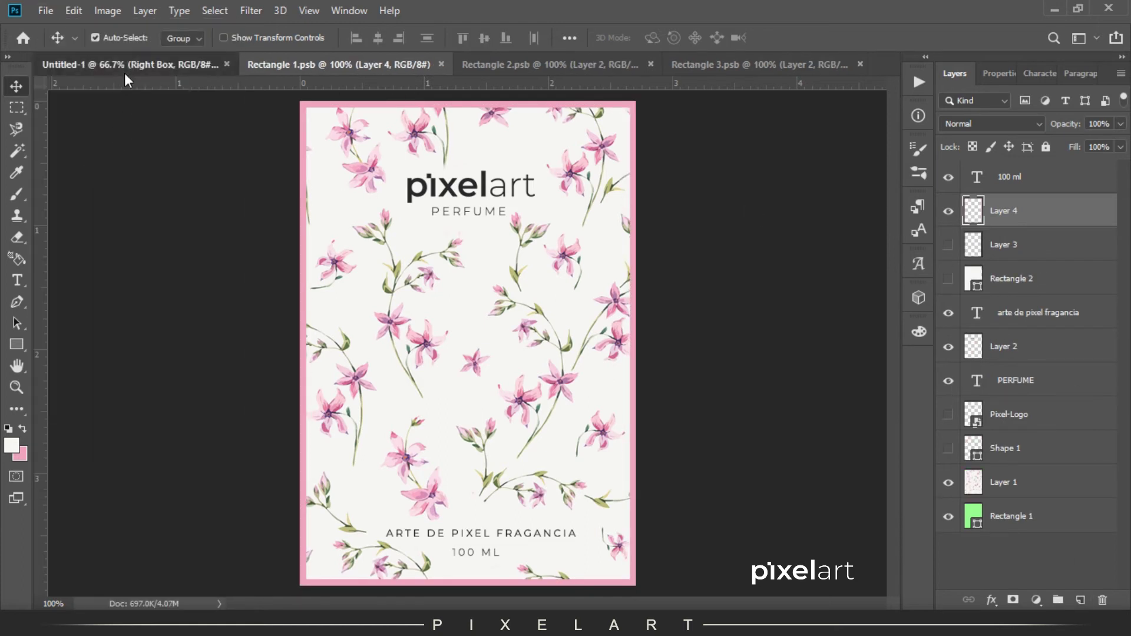
pyautogui.click(125, 73)
# - Recolour the top face border by filling its outline selection with pink on a new layer and hiding the dark border layer
pyautogui.click(466, 67)
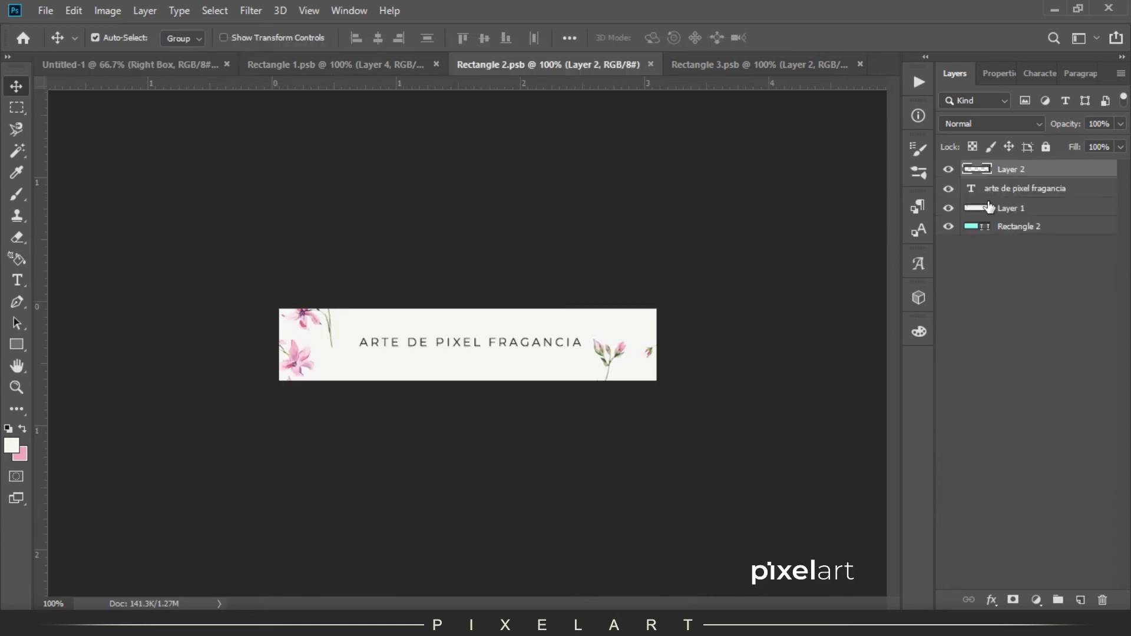
pyautogui.keyDown('ctrl'); pyautogui.click(978, 171); pyautogui.keyUp('ctrl')
pyautogui.click(1081, 600)
pyautogui.hotkey('ctrl', 'BackSpace')
pyautogui.hotkey('ctrl', 'd')
# - Fill the right face's border outline with pink on a new layer, save, and view the pink-bordered box in the mockup
pyautogui.click(715, 66)
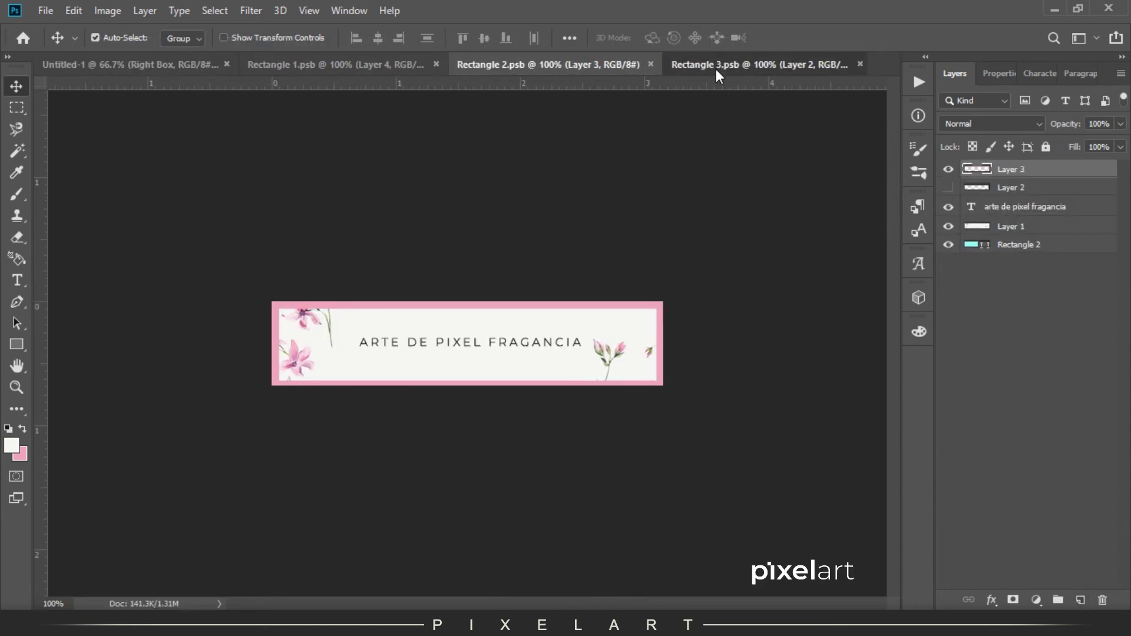
pyautogui.click(1081, 600)
pyautogui.hotkey('ctrl', 'BackSpace')
pyautogui.hotkey('ctrl', 'd')
pyautogui.hotkey('ctrl', 's')
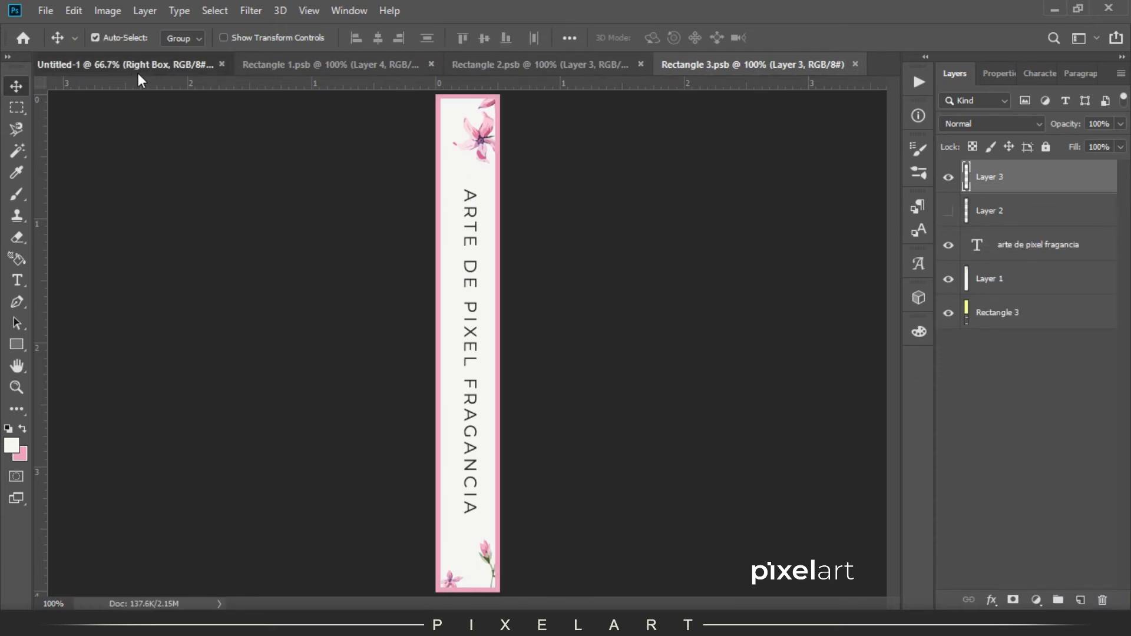
pyautogui.click(138, 73)
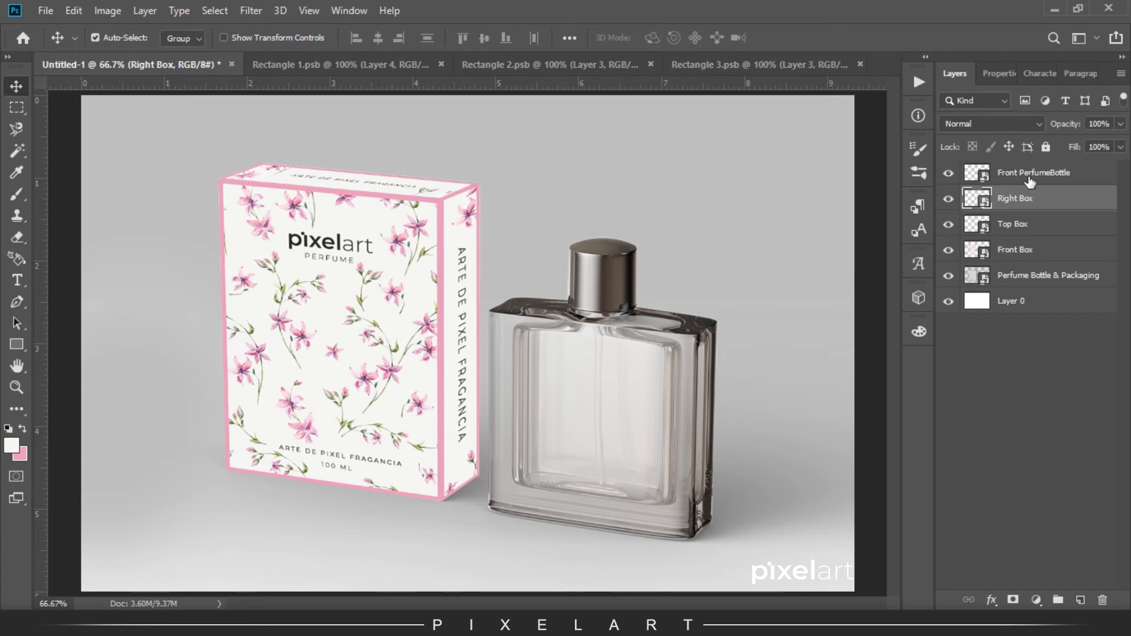
pyautogui.click(1032, 286)
pyautogui.click(16, 151)
pyautogui.click(623, 281)
pyautogui.keyDown('shift'); pyautogui.click(619, 256); pyautogui.keyUp('shift')
pyautogui.keyDown('shift'); pyautogui.click(618, 257); pyautogui.keyUp('shift')
pyautogui.keyDown('shift'); pyautogui.click(564, 327); pyautogui.keyUp('shift')
pyautogui.hotkey('ctrl', 'd')
pyautogui.keyDown('ctrl'); pyautogui.click(975, 277); pyautogui.keyUp('ctrl')
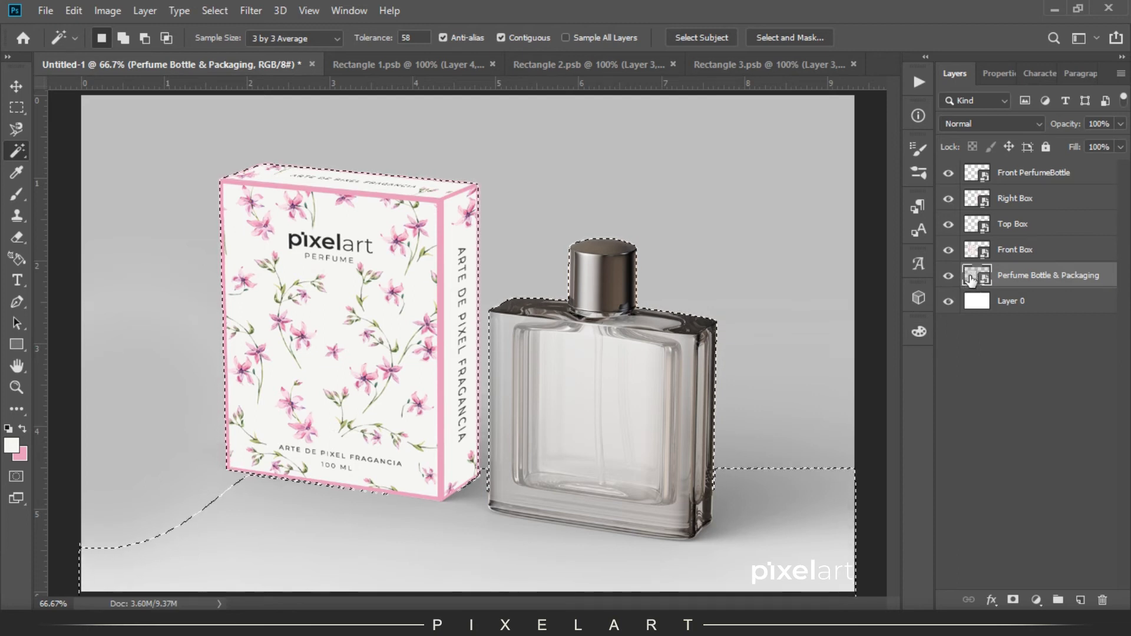
pyautogui.click(1001, 181)
pyautogui.click(1081, 601)
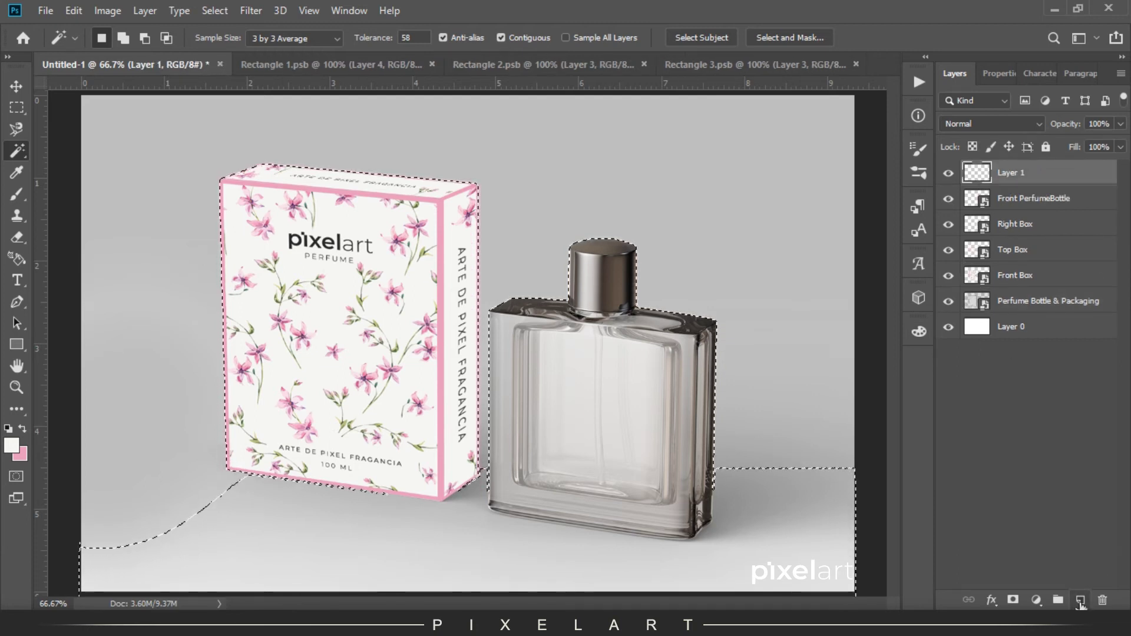
pyautogui.hotkey('ctrl', 'd')
pyautogui.press('Delete')
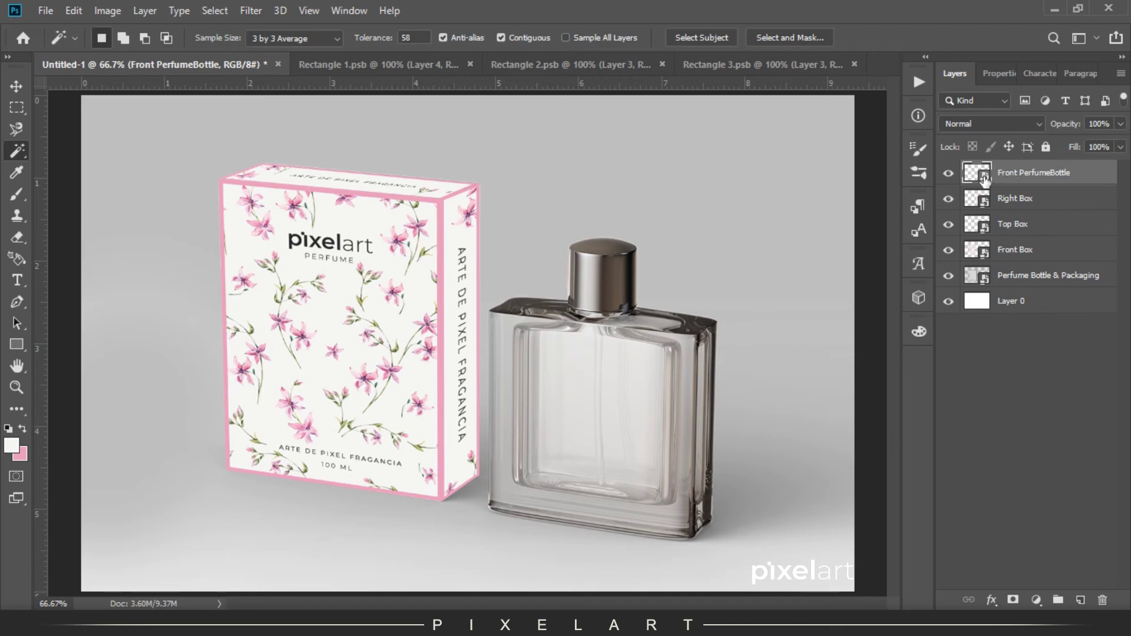
# - Open the Front PerfumeBottle smart object and place Pixel-Logo.png in its upper middle, scaled to suit the bottle front
pyautogui.doubleClick(975, 174)
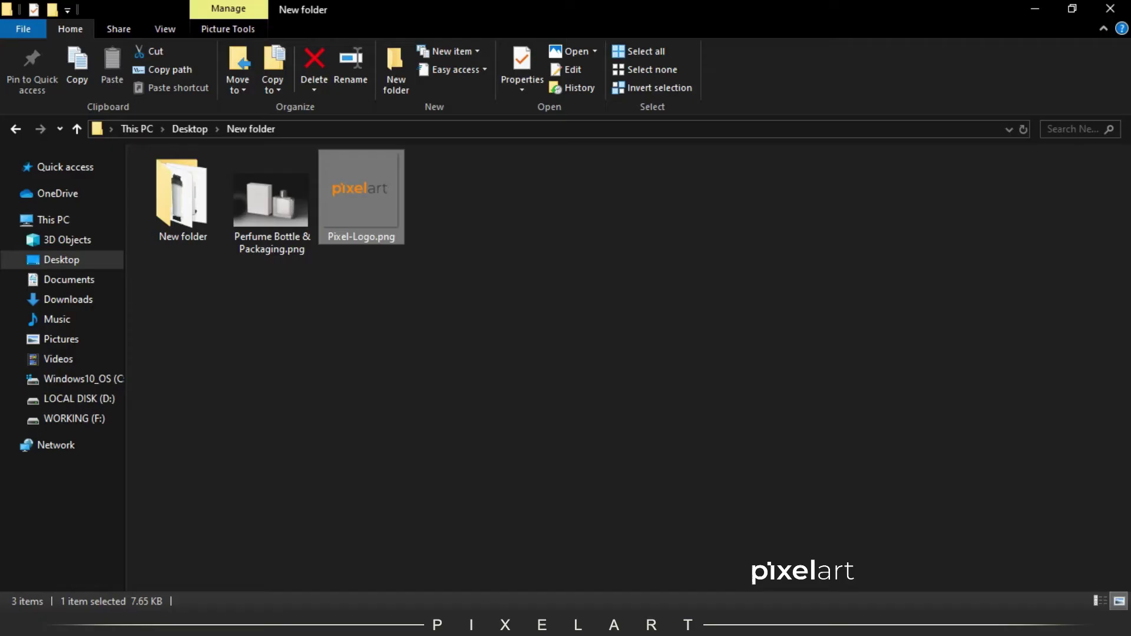
pyautogui.moveTo(369, 239); pyautogui.dragTo(421, 301)
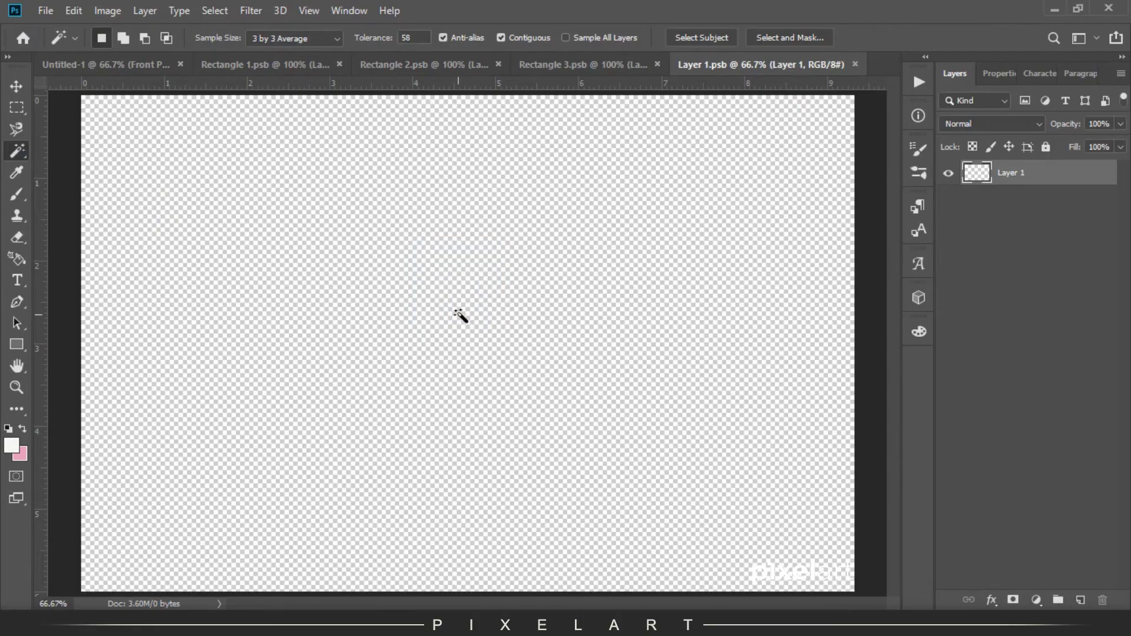
pyautogui.moveTo(458, 316); pyautogui.dragTo(460, 318)
pyautogui.moveTo(538, 272); pyautogui.dragTo(535, 214)
pyautogui.press('Return')
pyautogui.hotkey('ctrl', 't')
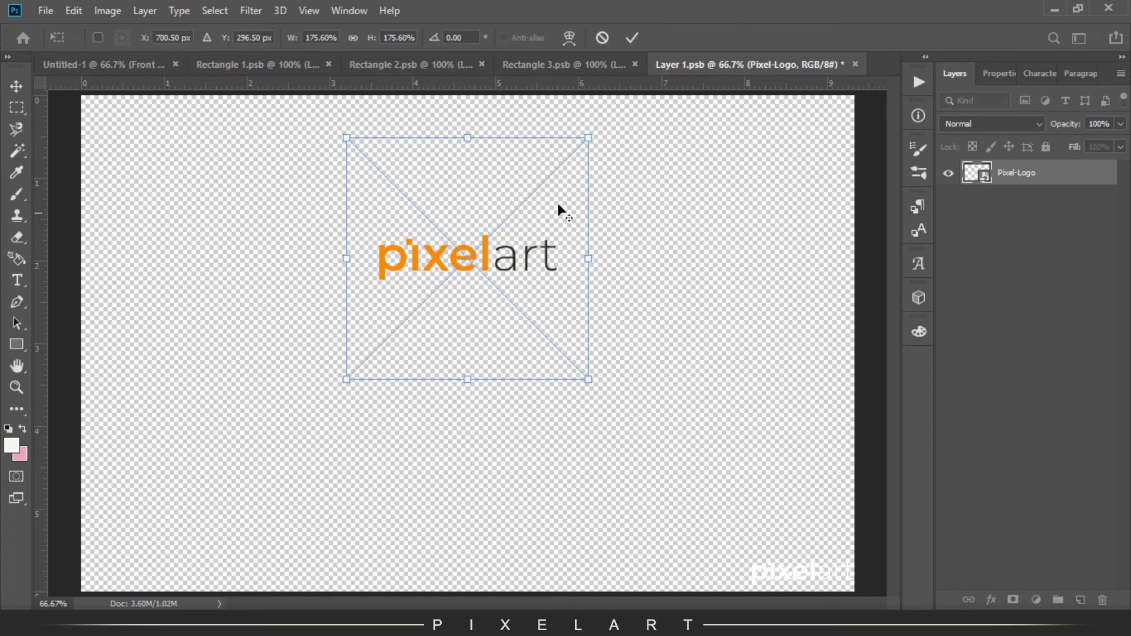
pyautogui.moveTo(589, 140); pyautogui.dragTo(575, 142)
pyautogui.press('Return')
# - Load the placed logo's outline as a selection, fill it with the dark colour on a new layer, and hide the original logo
pyautogui.press('w')
pyautogui.keyDown('ctrl'); pyautogui.click(976, 173); pyautogui.keyUp('ctrl')
pyautogui.hotkey('ctrl', 'shift', 'n')
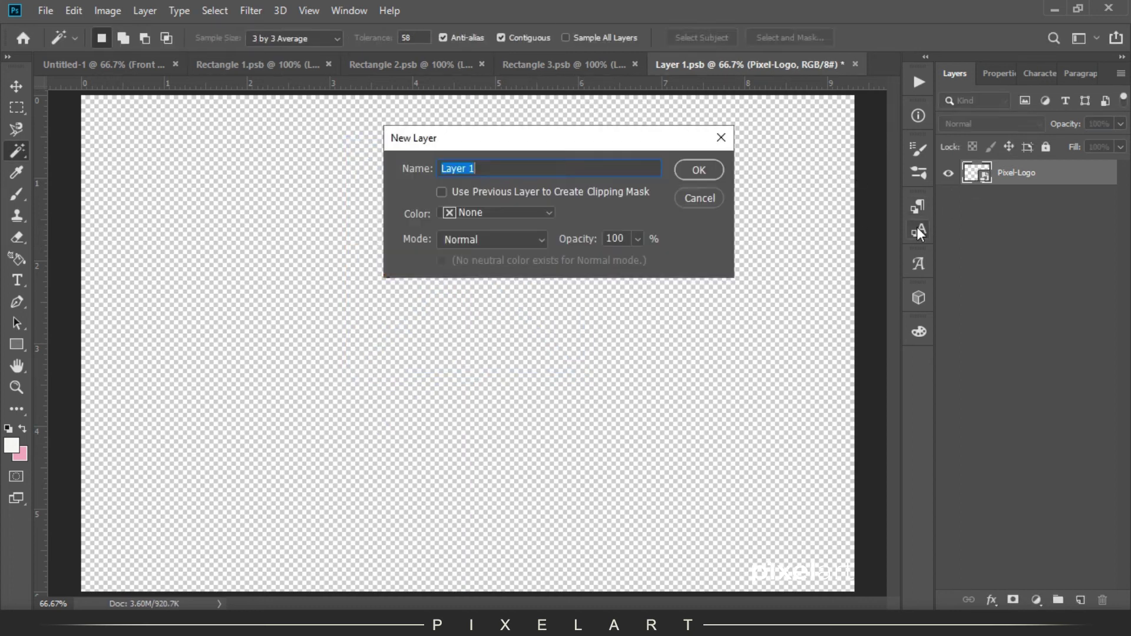
pyautogui.press('Return')
pyautogui.press('i')
pyautogui.click(870, 364)
pyautogui.click(24, 430)
pyautogui.press('v')
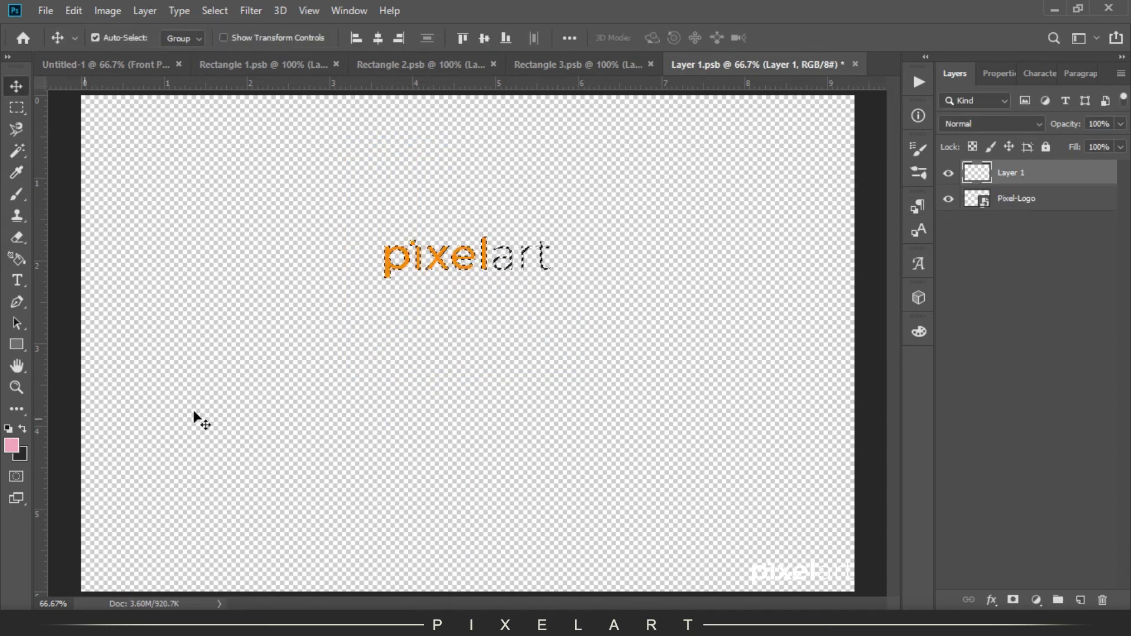
pyautogui.hotkey('ctrl', 'BackSpace')
pyautogui.hotkey('ctrl', 'd')
# - Copy the PERFUME, arte de pixel fragancia and 100 ml text layers from the front face design into the bottle label design
pyautogui.click(265, 65)
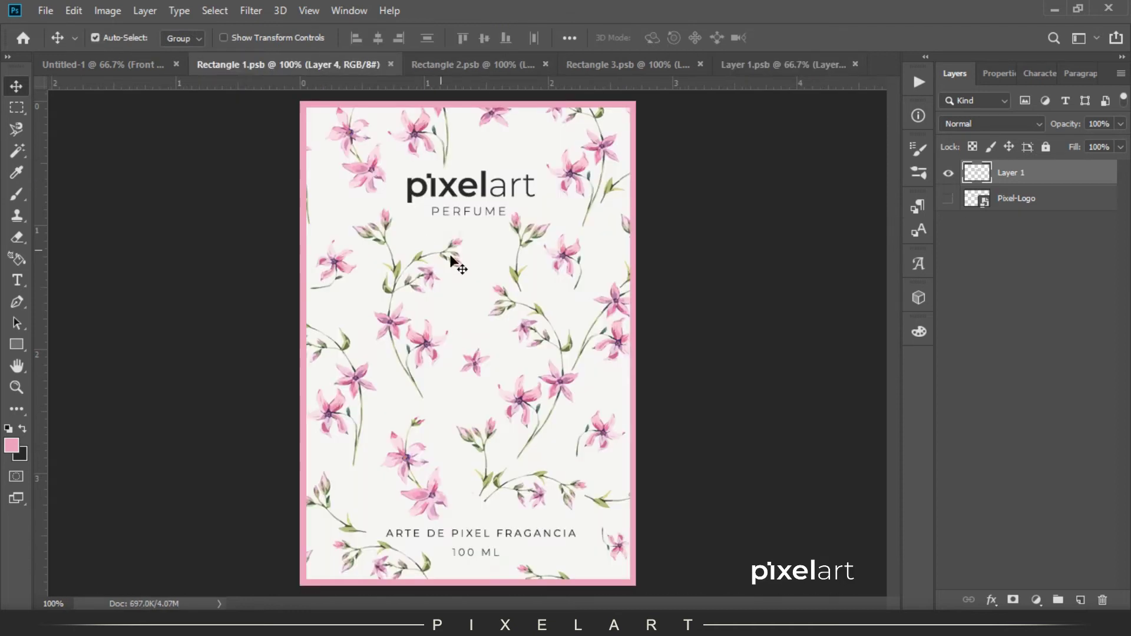
pyautogui.click(1045, 328)
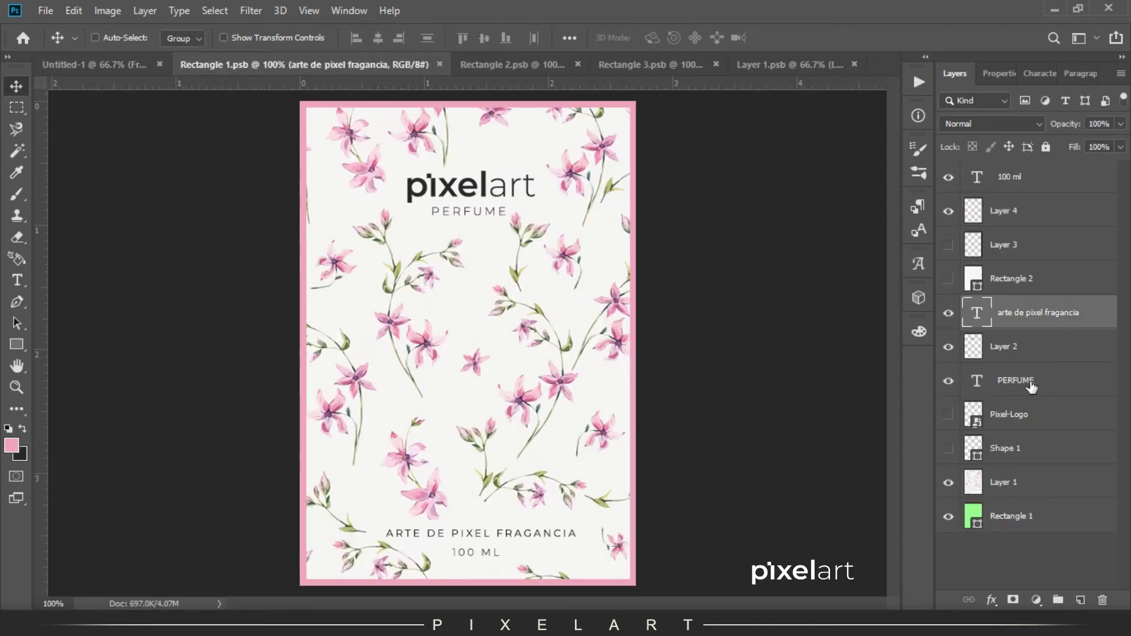
pyautogui.keyDown('ctrl'); pyautogui.click(1031, 384); pyautogui.keyUp('ctrl')
pyautogui.keyDown('ctrl'); pyautogui.click(1028, 187); pyautogui.keyUp('ctrl')
pyautogui.moveTo(482, 535); pyautogui.dragTo(462, 402)
# - Scale the three text layers to about 200% and move them so that PERFUME sits just beneath the logo
pyautogui.hotkey('ctrl', 't')
pyautogui.moveTo(528, 283); pyautogui.dragTo(690, 194)
pyautogui.moveTo(531, 192); pyautogui.dragTo(539, 313)
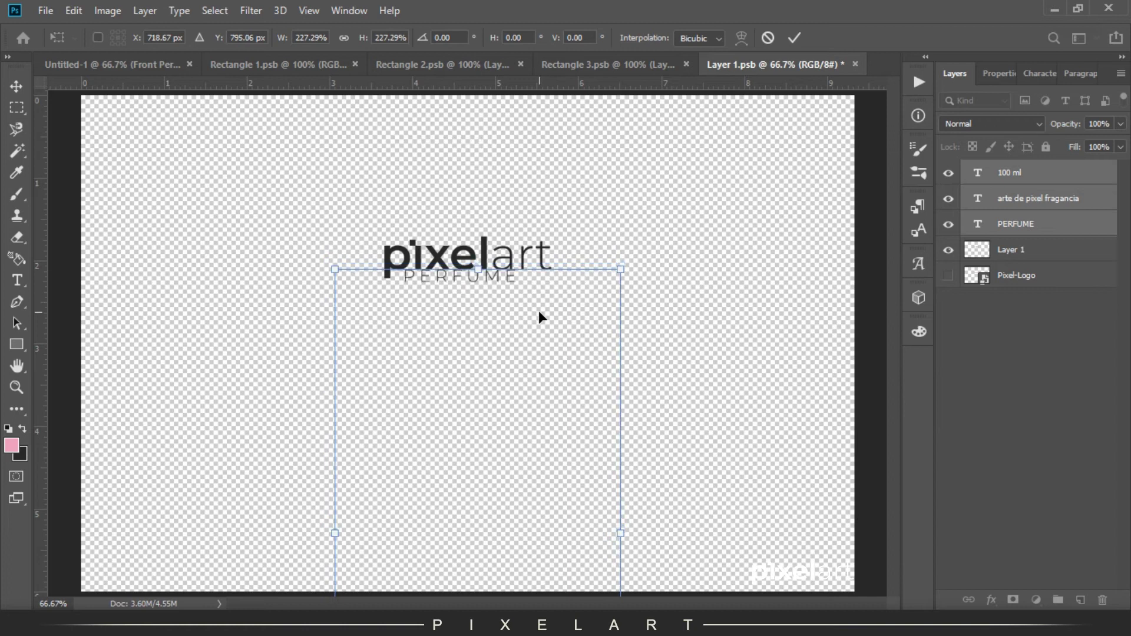
pyautogui.moveTo(621, 269); pyautogui.dragTo(587, 291)
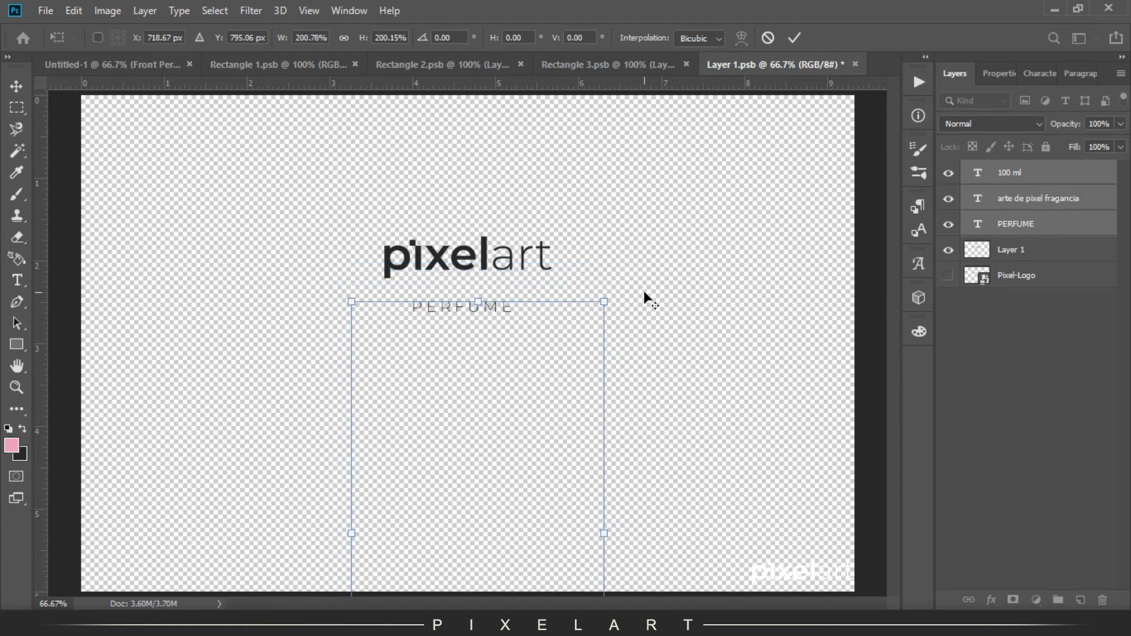
pyautogui.press('Return')
pyautogui.hotkey('shift', 'Up')
pyautogui.hotkey('shift', 'Up')
pyautogui.hotkey('shift', 'Up')
pyautogui.hotkey('shift', 'Up')
pyautogui.hotkey('shift', 'Up')
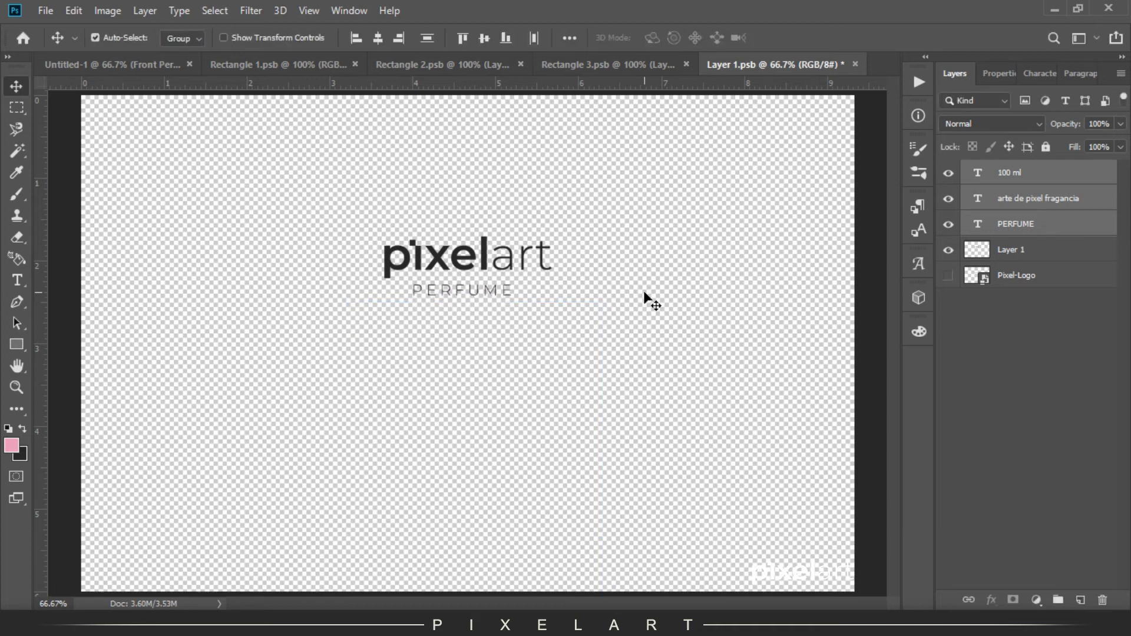
# - Move the arte de pixel fragancia and 100 ml text layers up together into the lower part of the canvas
pyautogui.click(1031, 198)
pyautogui.keyDown('shift'); pyautogui.click(1009, 173); pyautogui.keyUp('shift')
pyautogui.hotkey('shift', 'Up')
pyautogui.hotkey('shift', 'Up')
pyautogui.hotkey('shift', 'Up')
pyautogui.hotkey('shift', 'Up')
pyautogui.hotkey('shift', 'Up')
pyautogui.hotkey('shift', 'Up')
pyautogui.hotkey('shift', 'Up')
pyautogui.hotkey('shift', 'Up')
pyautogui.hotkey('shift', 'Up')
pyautogui.hotkey('shift', 'Up')
pyautogui.hotkey('shift', 'Up')
pyautogui.hotkey('shift', 'Up')
pyautogui.hotkey('shift', 'Up')
pyautogui.hotkey('shift', 'Up')
pyautogui.hotkey('shift', 'Up')
pyautogui.hotkey('shift', 'Up')
pyautogui.hotkey('shift', 'Up')
pyautogui.hotkey('shift', 'Up')
pyautogui.hotkey('shift', 'Up')
pyautogui.hotkey('shift', 'Up')
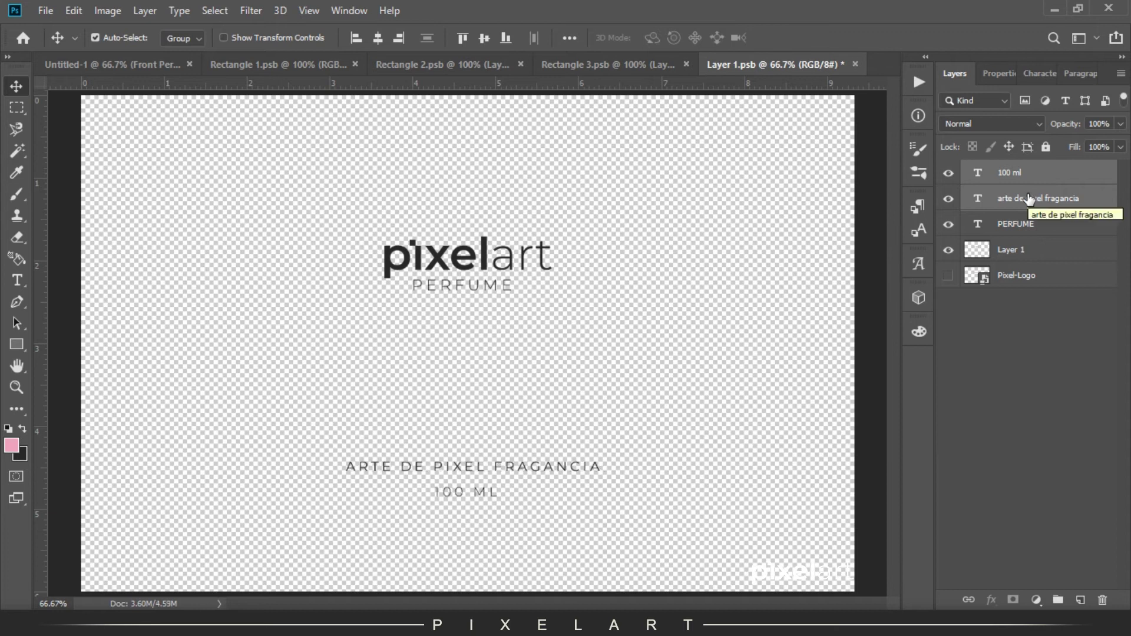
# - Nudge the 100 ml text up slightly closer to the fragrance line above it
pyautogui.click(1023, 175)
pyautogui.hotkey('shift', 'Up')
pyautogui.hotkey('shift', 'Up')
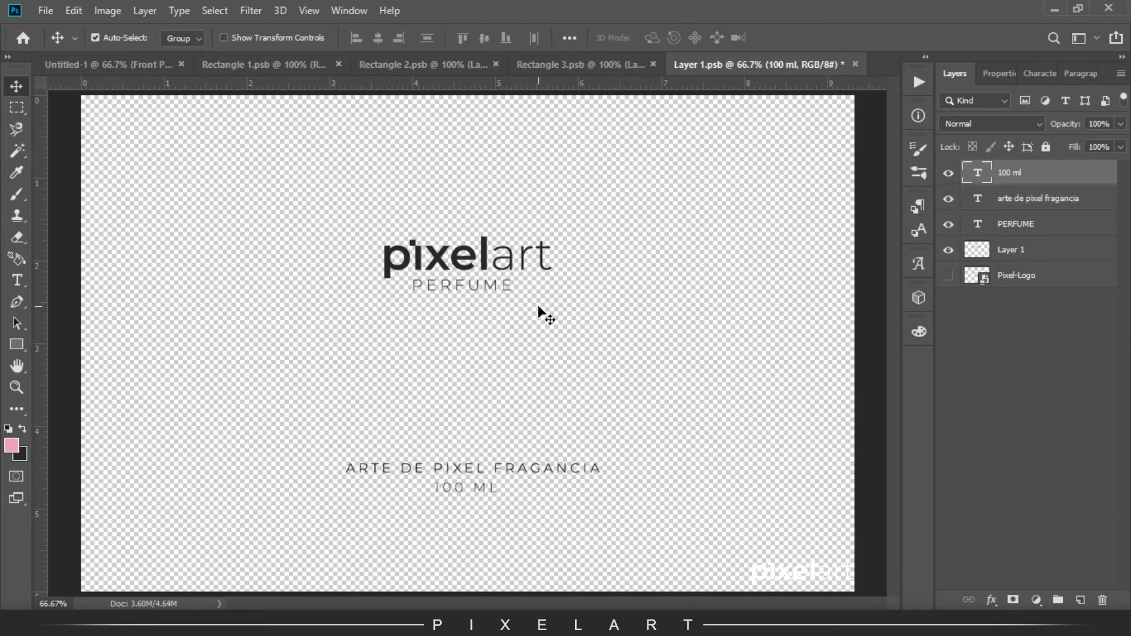
# - Copy the pink floral pattern image from the other window and paste it into the bottle label design
pyautogui.hotkey('alt', 'Tab')
pyautogui.rightClick(827, 309)
pyautogui.click(882, 476)
pyautogui.hotkey('alt', 'Tab')
pyautogui.hotkey('ctrl', 'v')
pyautogui.hotkey('ctrl', '-')
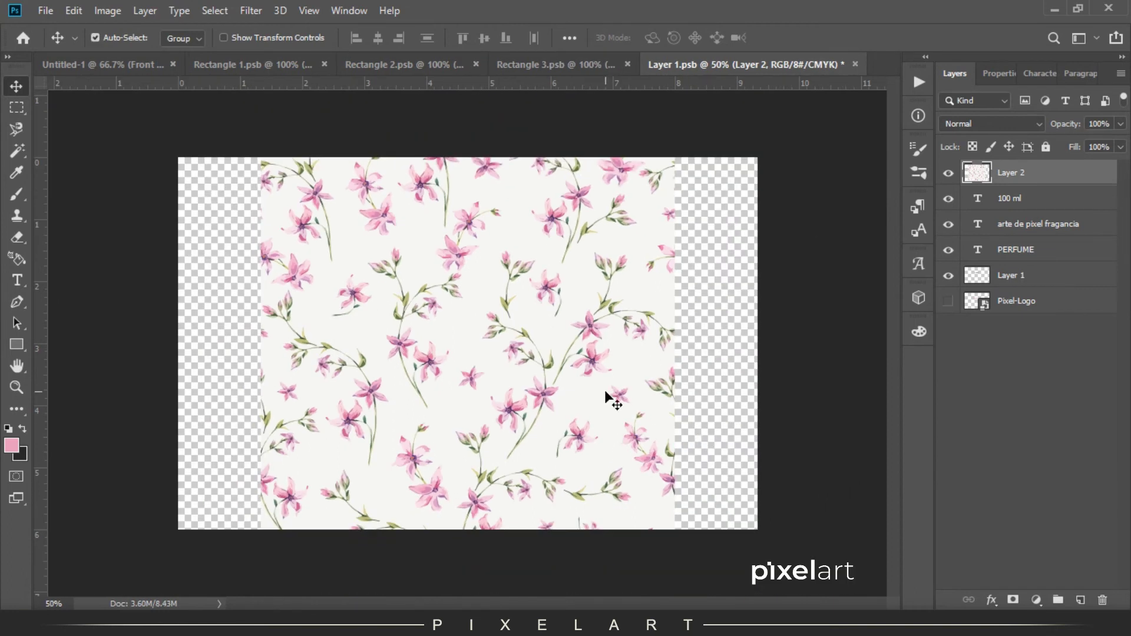
# - Enlarge the floral pattern to about 179% and shift it so the twin-blossom motif sits near the canvas centre
pyautogui.hotkey('ctrl', 't')
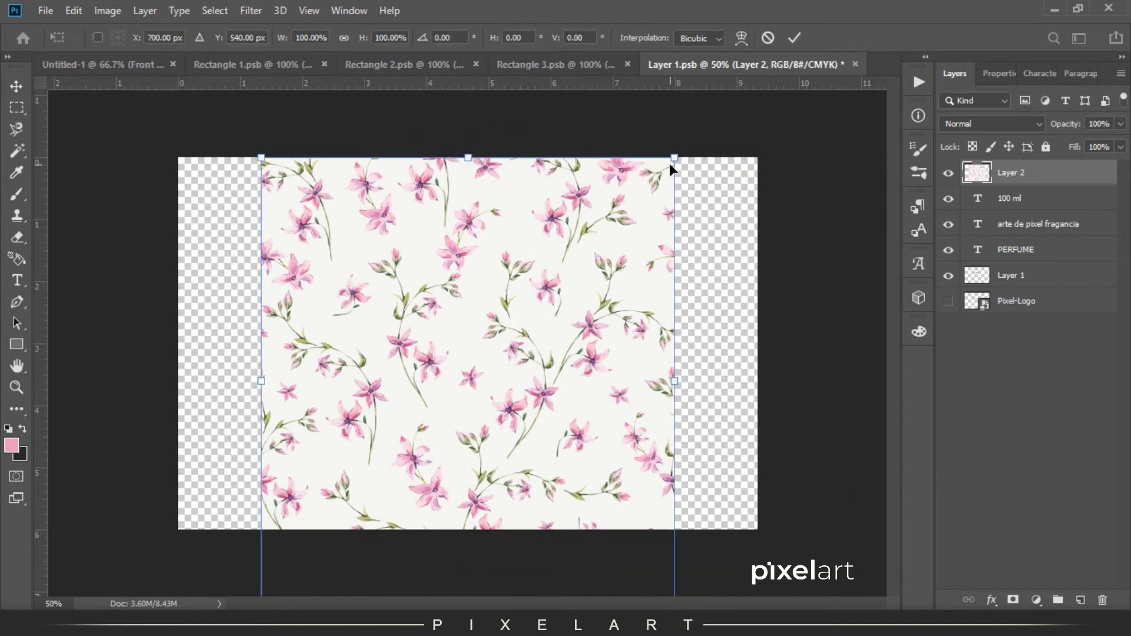
pyautogui.moveTo(671, 158); pyautogui.dragTo(837, 18)
pyautogui.moveTo(643, 330); pyautogui.dragTo(472, 225)
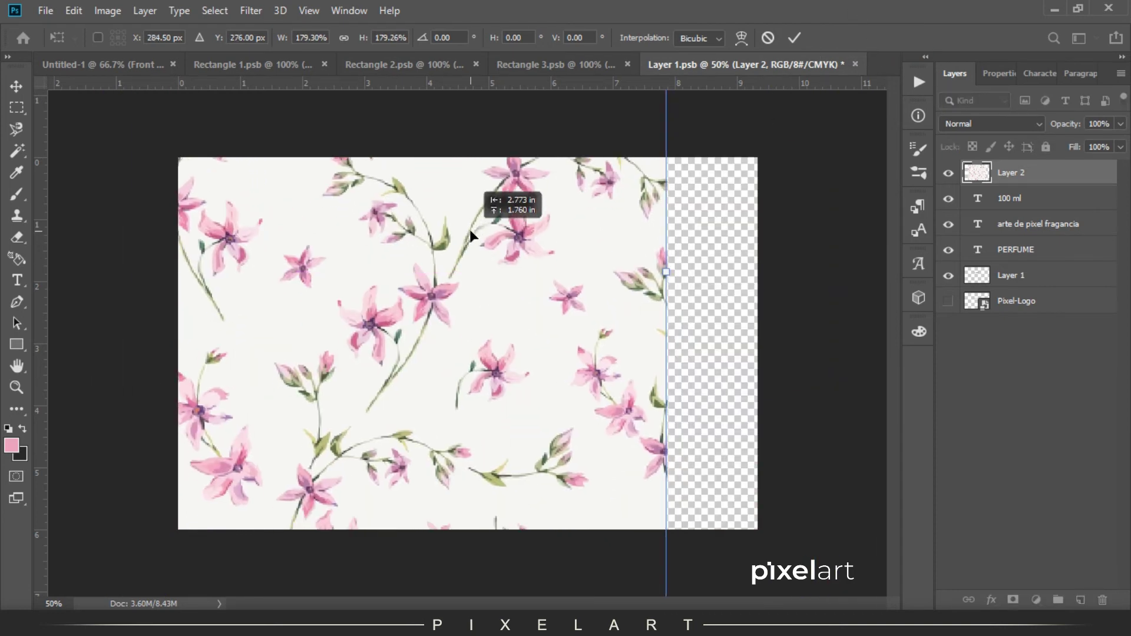
pyautogui.moveTo(470, 230); pyautogui.dragTo(746, 167)
pyautogui.press('Return')
# - Copy a rectangular selection around the central twin-blossom motif and paste it in place on a new layer
pyautogui.press('m')
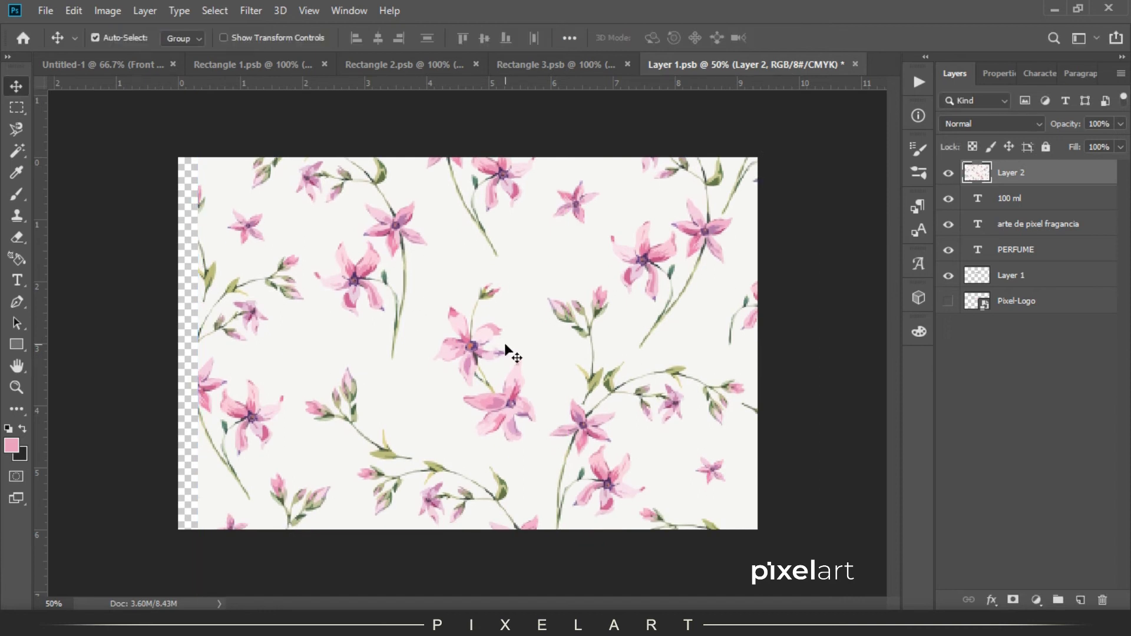
pyautogui.moveTo(425, 266); pyautogui.dragTo(543, 454)
pyautogui.click(73, 10)
pyautogui.click(112, 112)
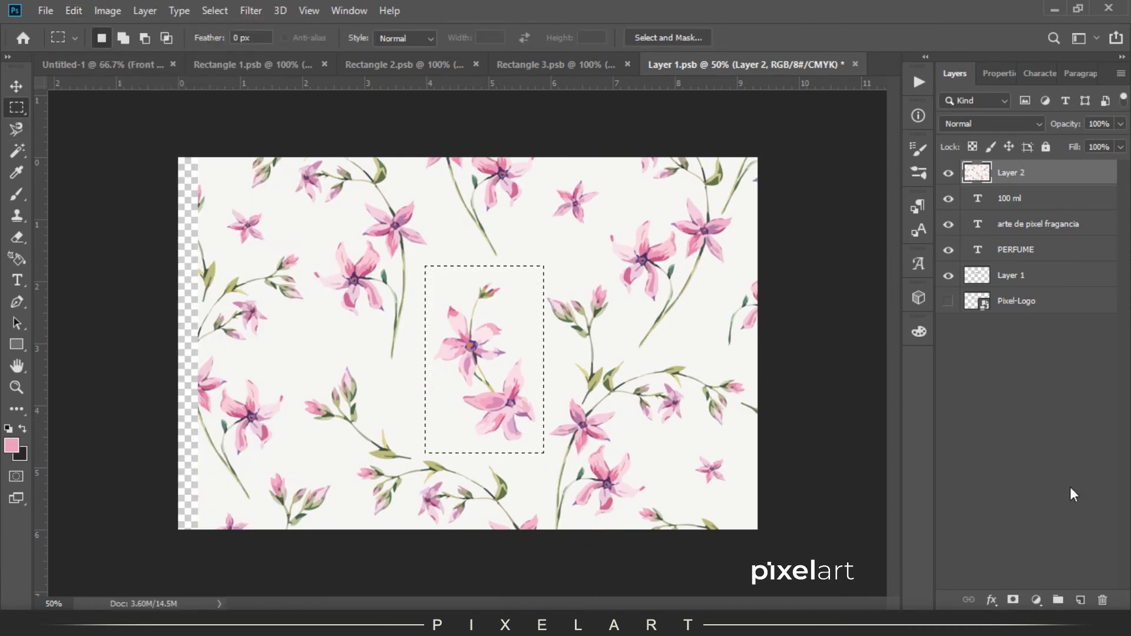
pyautogui.click(1081, 600)
pyautogui.click(74, 10)
pyautogui.moveTo(118, 175)
pyautogui.click(348, 187)
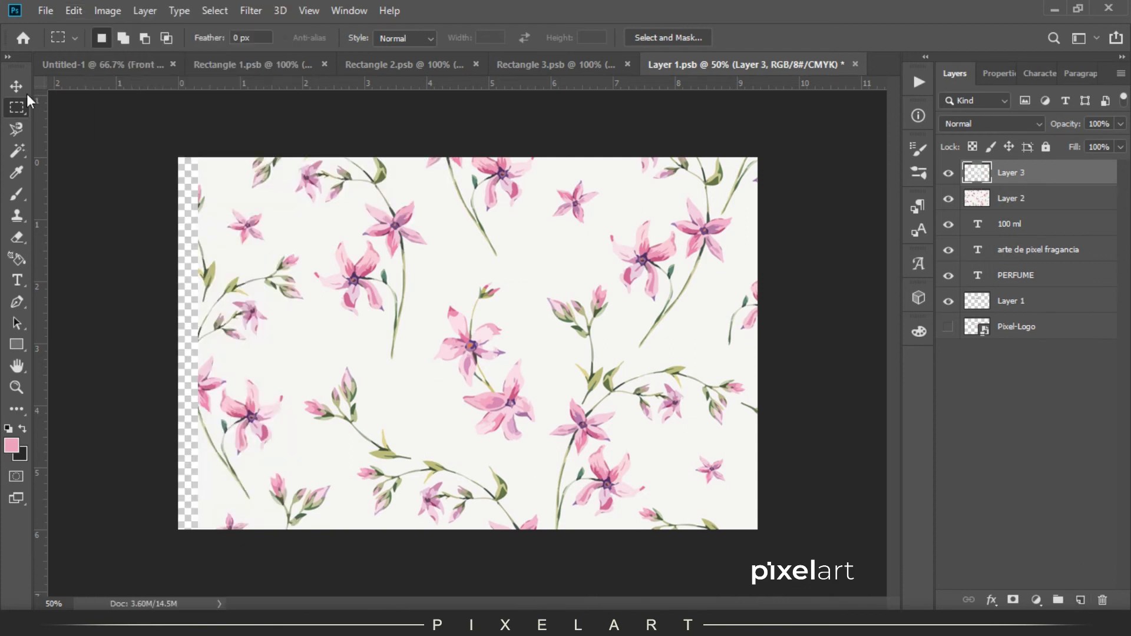
# - Hide the full floral pattern layer and scale the flower cutout down to fit between PERFUME and the fragrance line
pyautogui.press('v')
pyautogui.click(947, 200)
pyautogui.hotkey('ctrl', 't')
pyautogui.moveTo(543, 266); pyautogui.dragTo(503, 308)
pyautogui.press('Return')
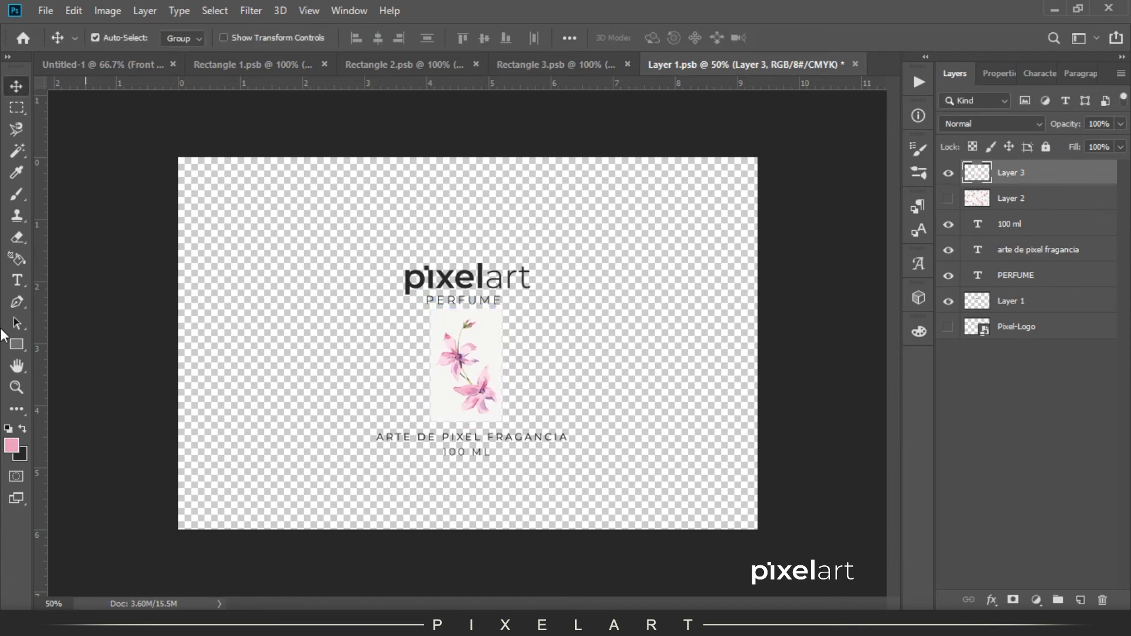
# - Draw a 544 × 516 px rectangle without a stroke around the label content and place it beneath the logo layer
pyautogui.press('u')
pyautogui.moveTo(359, 255); pyautogui.dragTo(583, 468)
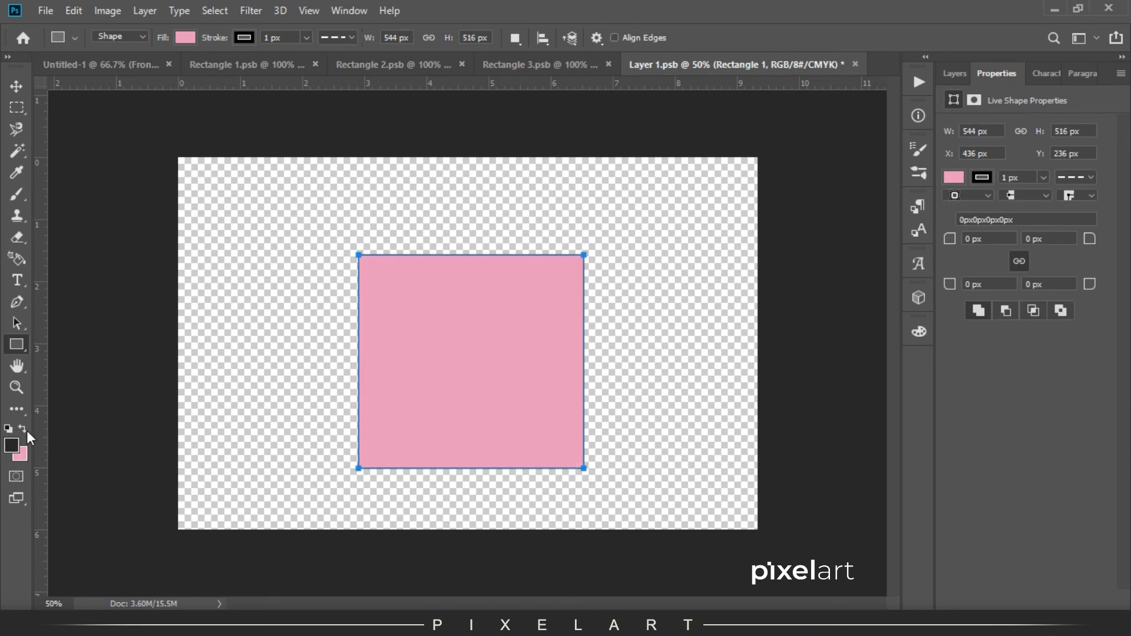
pyautogui.click(26, 430)
pyautogui.press('v')
pyautogui.click(981, 178)
pyautogui.click(961, 210)
pyautogui.click(957, 76)
pyautogui.moveTo(1029, 179); pyautogui.dragTo(1020, 344)
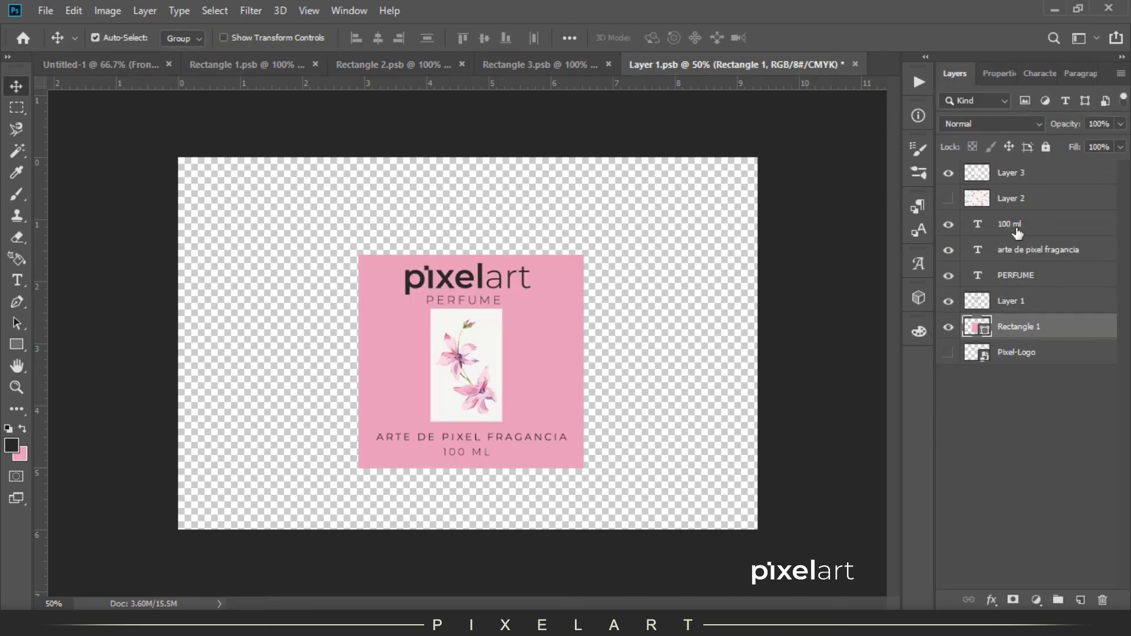
pyautogui.click(1011, 177)
pyautogui.scroll(-2, 989, 128)
pyautogui.click(989, 123)
pyautogui.click(961, 138)
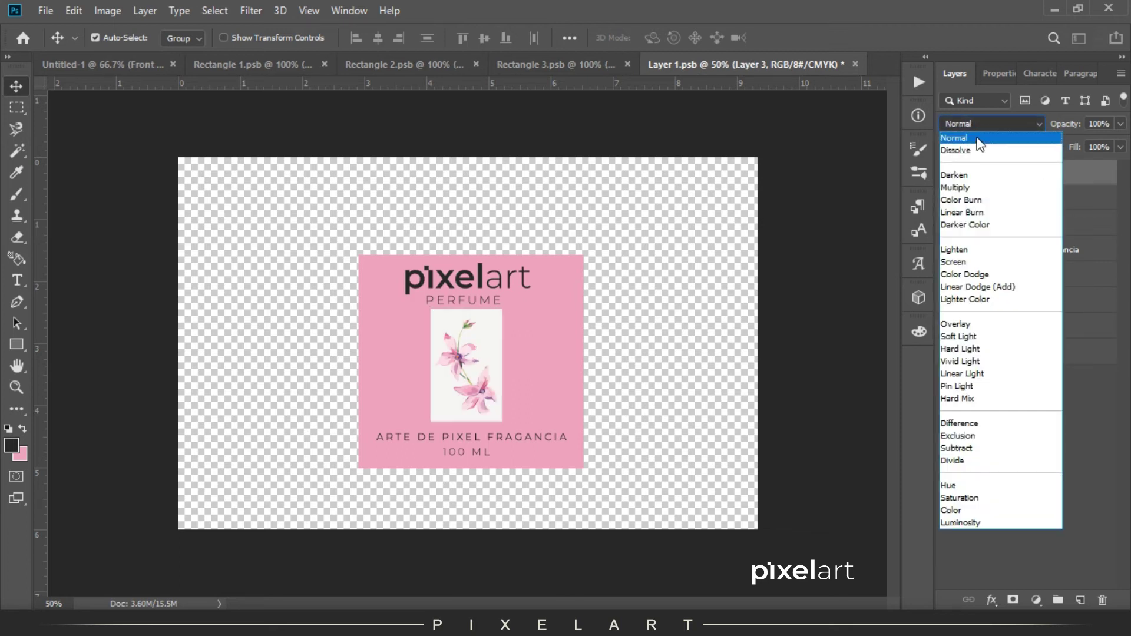
# - Fill the rectangle behind the label content with white
pyautogui.click(24, 453)
pyautogui.click(1041, 313)
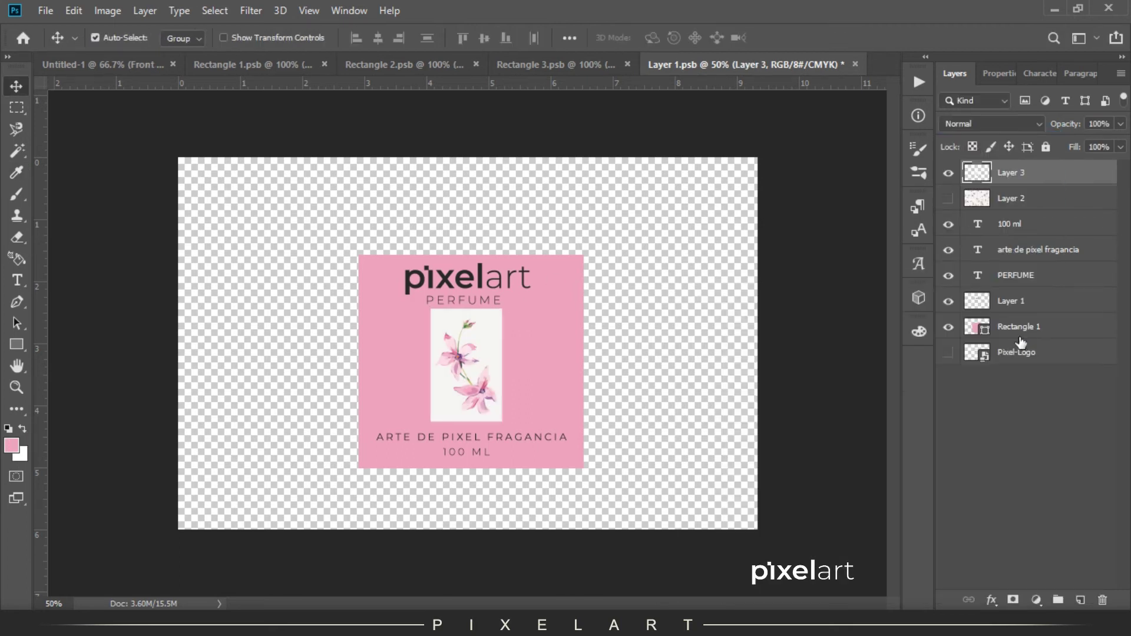
pyautogui.click(1019, 329)
pyautogui.hotkey('ctrl', 'BackSpace')
# - Sample the off-white background of the flower cutout and fill the label rectangle with it
pyautogui.press('i')
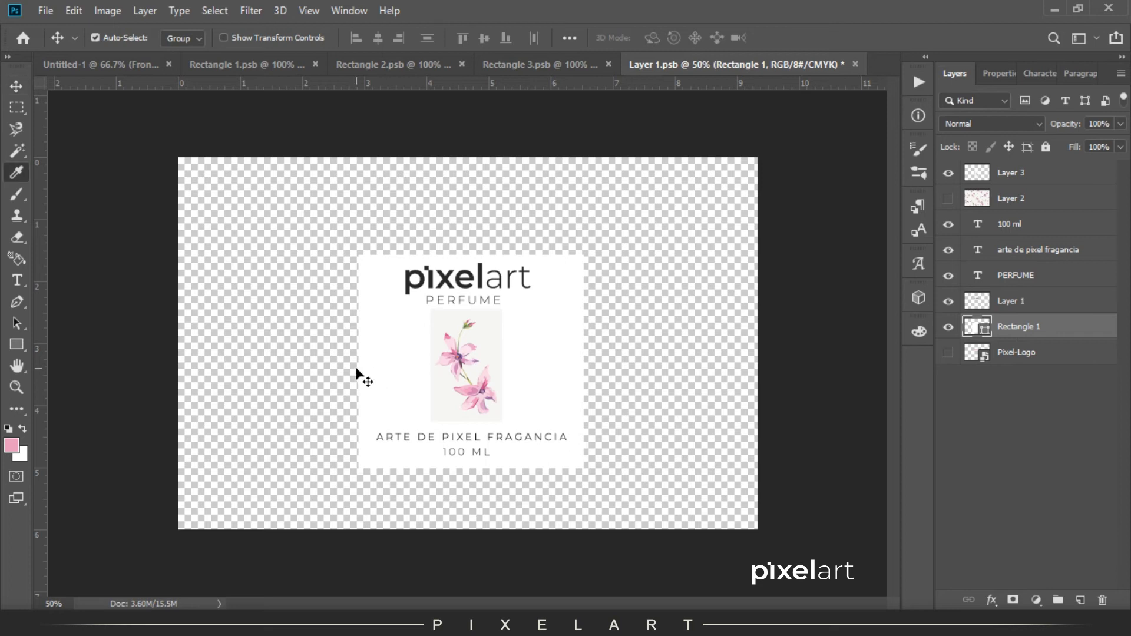
pyautogui.click(495, 318)
pyautogui.press('v')
pyautogui.hotkey('alt', 'BackSpace')
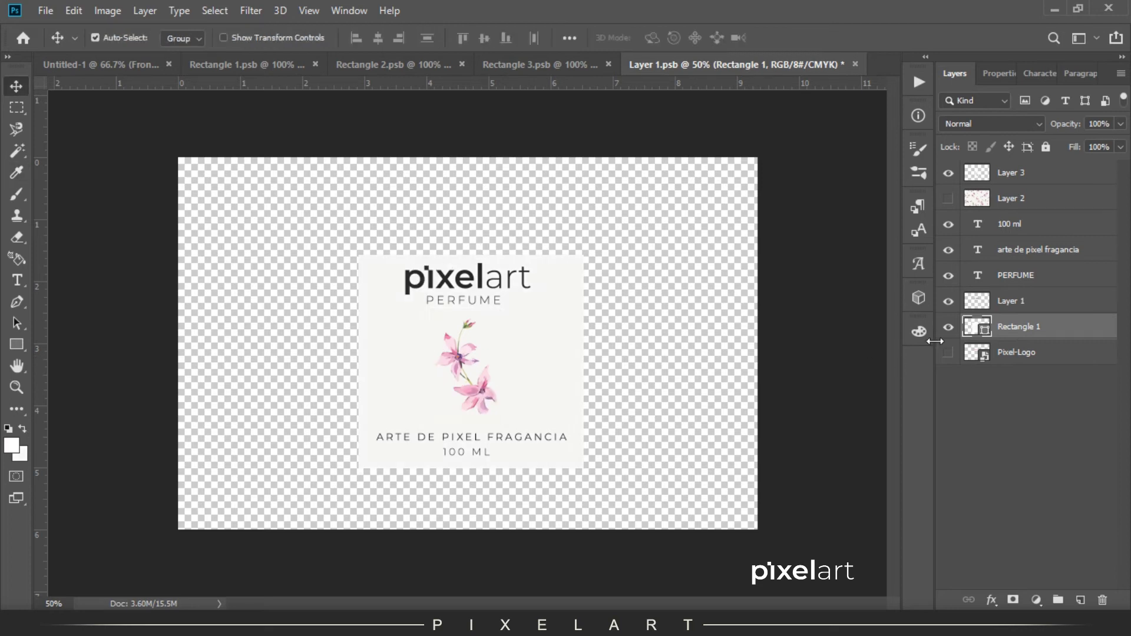
# - Round all four corners of the label rectangle with a 16 px radius
pyautogui.hotkey('ctrl', '+')
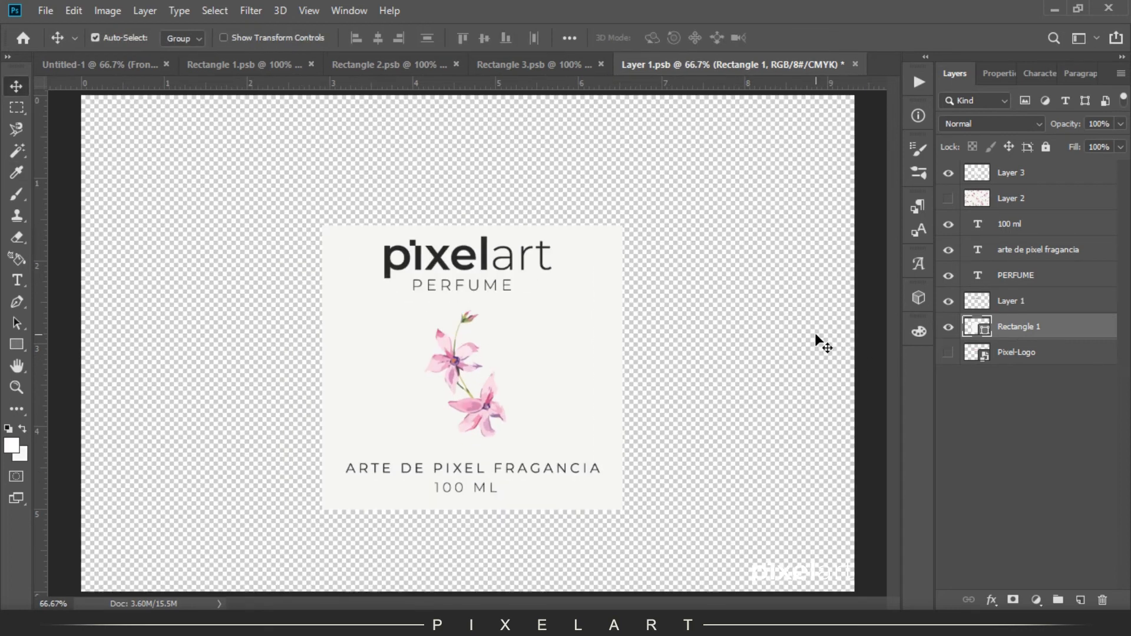
pyautogui.click(997, 73)
pyautogui.moveTo(951, 239); pyautogui.dragTo(958, 241)
pyautogui.write('16')
pyautogui.press('Return')
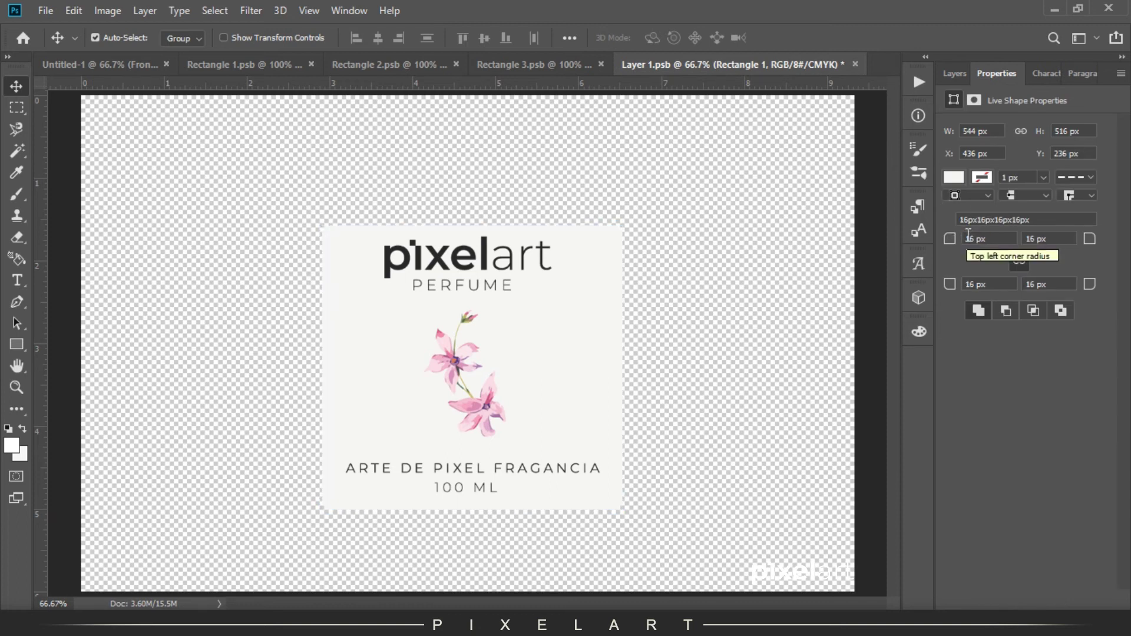
# - Align the 100 ml, arte de pixel fragancia and PERFUME text layers on their horizontal centres
pyautogui.click(954, 75)
pyautogui.click(1029, 176)
pyautogui.click(1019, 253)
pyautogui.keyDown('ctrl'); pyautogui.click(1018, 225); pyautogui.keyUp('ctrl')
pyautogui.keyDown('ctrl'); pyautogui.click(1019, 275); pyautogui.keyUp('ctrl')
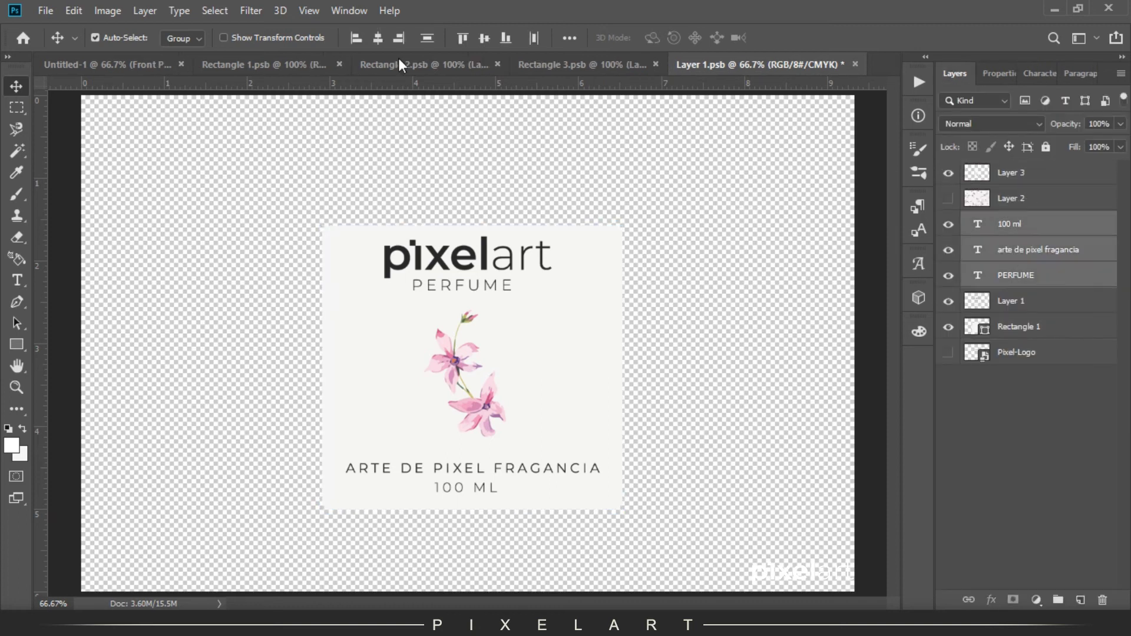
pyautogui.click(386, 43)
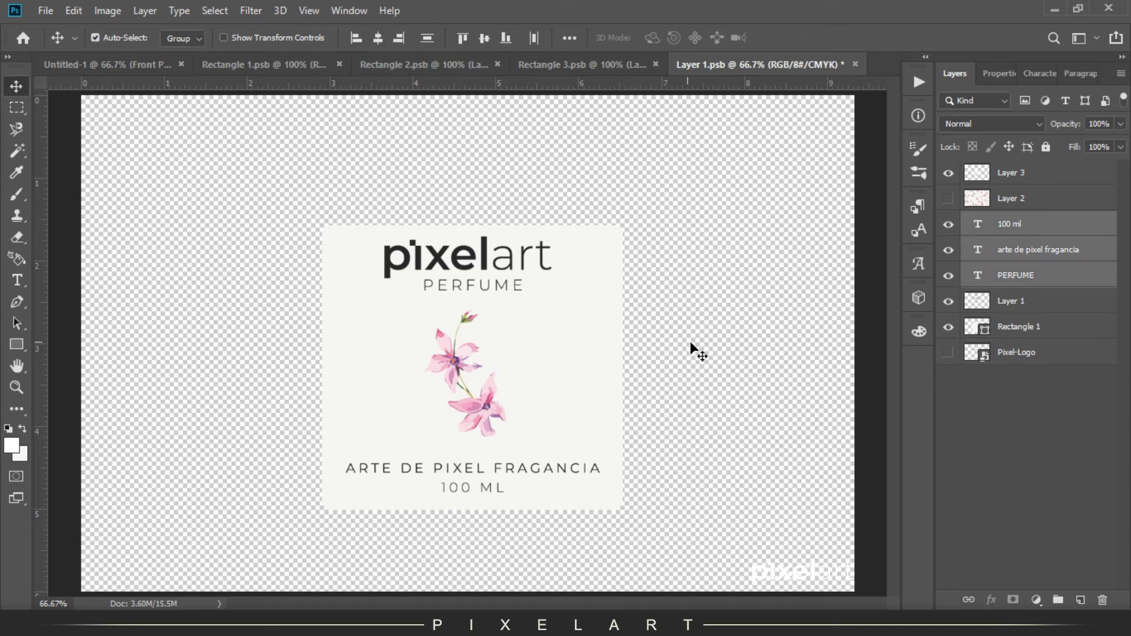
# - Save the bottle label design and hide the Front PerfumeBottle layer in the main mockup document
pyautogui.click(46, 11)
pyautogui.click(71, 162)
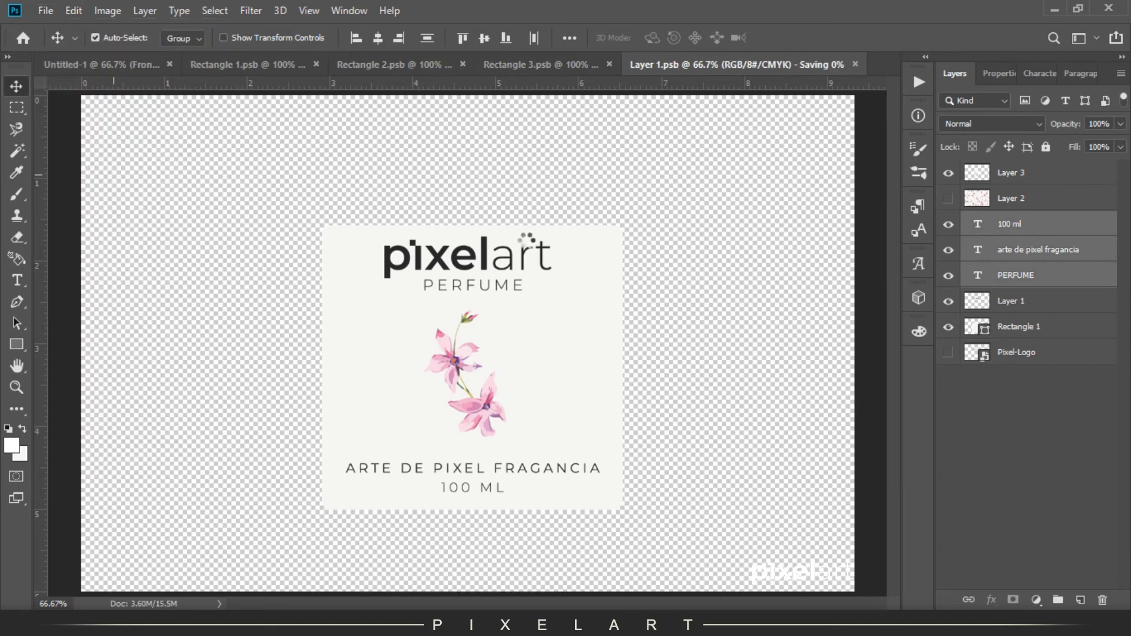
pyautogui.click(95, 72)
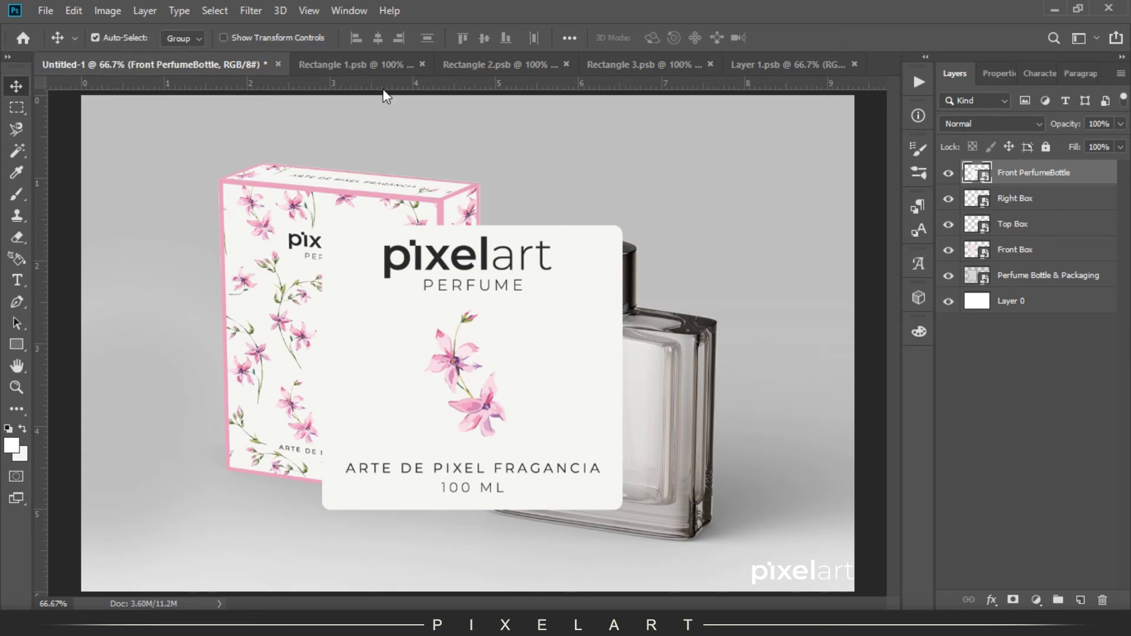
pyautogui.click(787, 65)
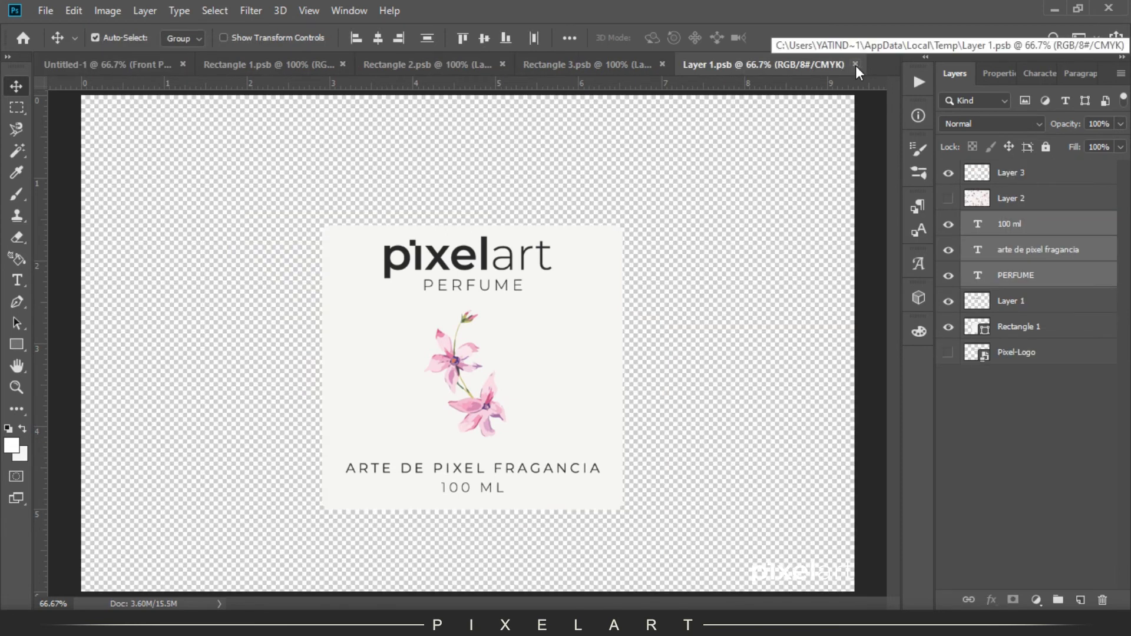
pyautogui.hotkey('ctrl', 'Tab')
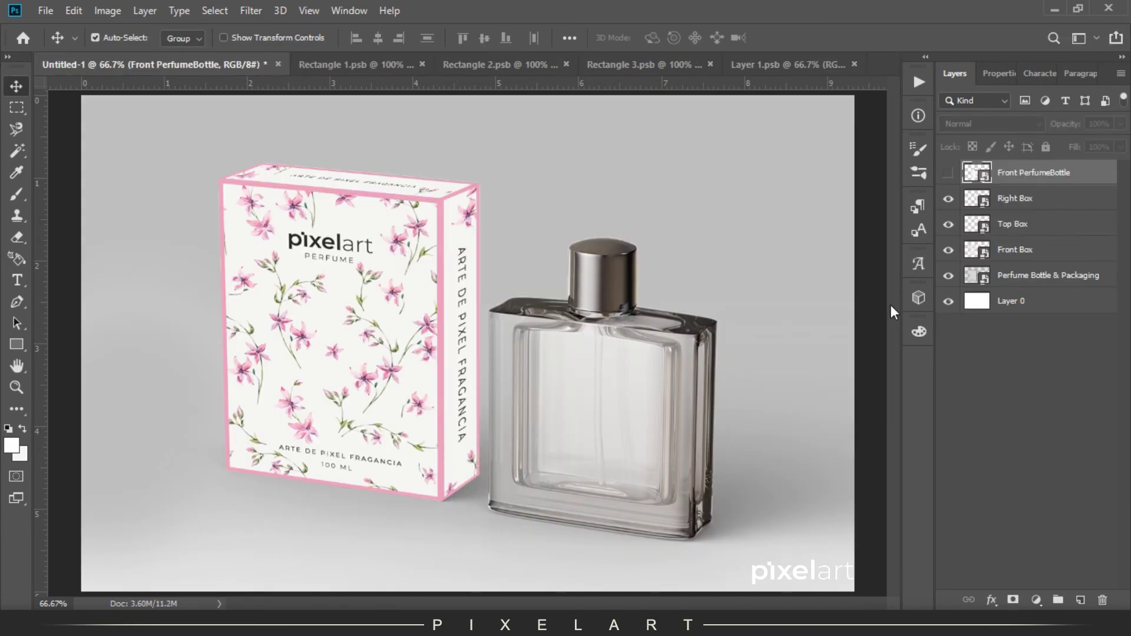
# - Draw a pink 226 × 285 px rectangle without a stroke over the front of the perfume bottle
pyautogui.click(17, 348)
pyautogui.moveTo(536, 333); pyautogui.dragTo(660, 490)
pyautogui.press('v')
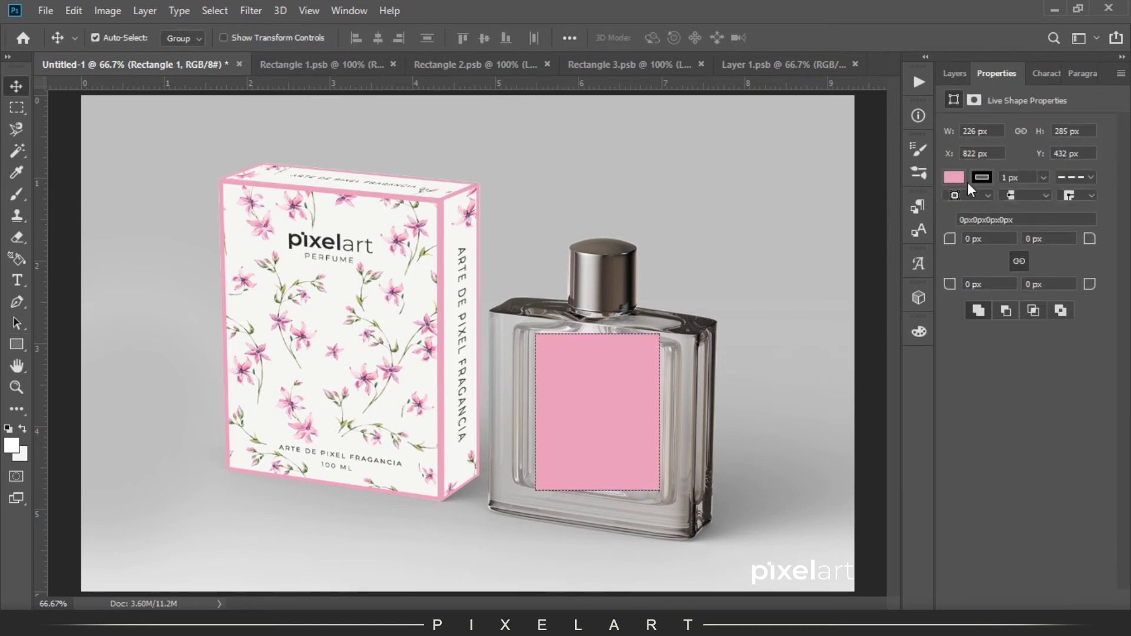
pyautogui.click(956, 178)
pyautogui.click(955, 73)
# - Convert the pink bottle rectangle to a smart object and set its opacity to 35%
pyautogui.rightClick(1043, 178)
pyautogui.click(866, 229)
pyautogui.press('3')
pyautogui.press('5')
# - Distort the pink rectangle with Free Transform to follow the perspective of the bottle front, keeping it inside the inner glass panel
pyautogui.hotkey('ctrl', '+')
pyautogui.hotkey('ctrl', '+')
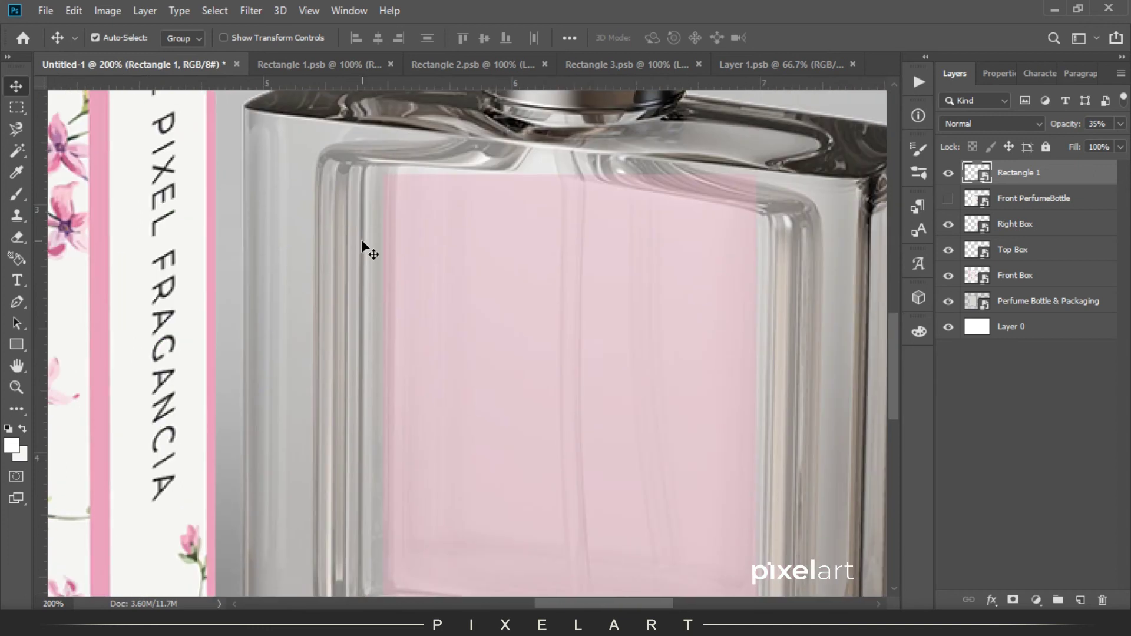
pyautogui.hotkey('ctrl', 't')
pyautogui.keyDown('ctrl'); pyautogui.keyDown('shift'); pyautogui.moveTo(758, 176); pyautogui.dragTo(754, 290); pyautogui.keyUp('shift'); pyautogui.keyUp('ctrl')
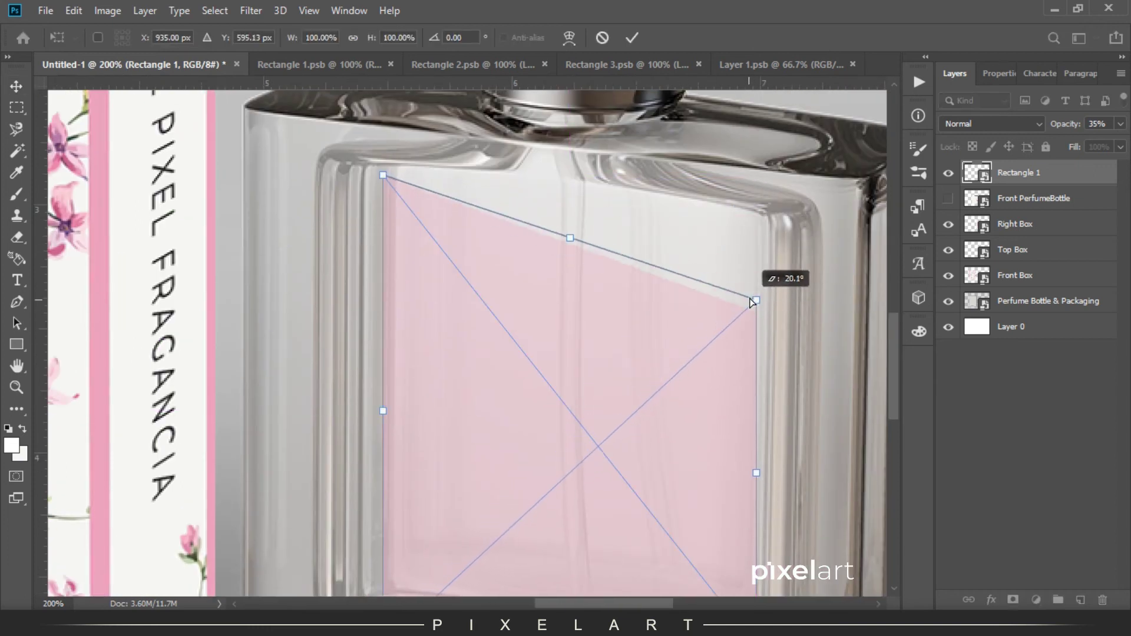
pyautogui.moveTo(389, 178); pyautogui.dragTo(414, 236)
pyautogui.scroll(-5, 491, 380)
pyautogui.moveTo(374, 390); pyautogui.dragTo(374, 289)
pyautogui.moveTo(736, 416); pyautogui.dragTo(733, 340)
pyautogui.scroll(3, 719, 321)
pyautogui.scroll(1, 720, 321)
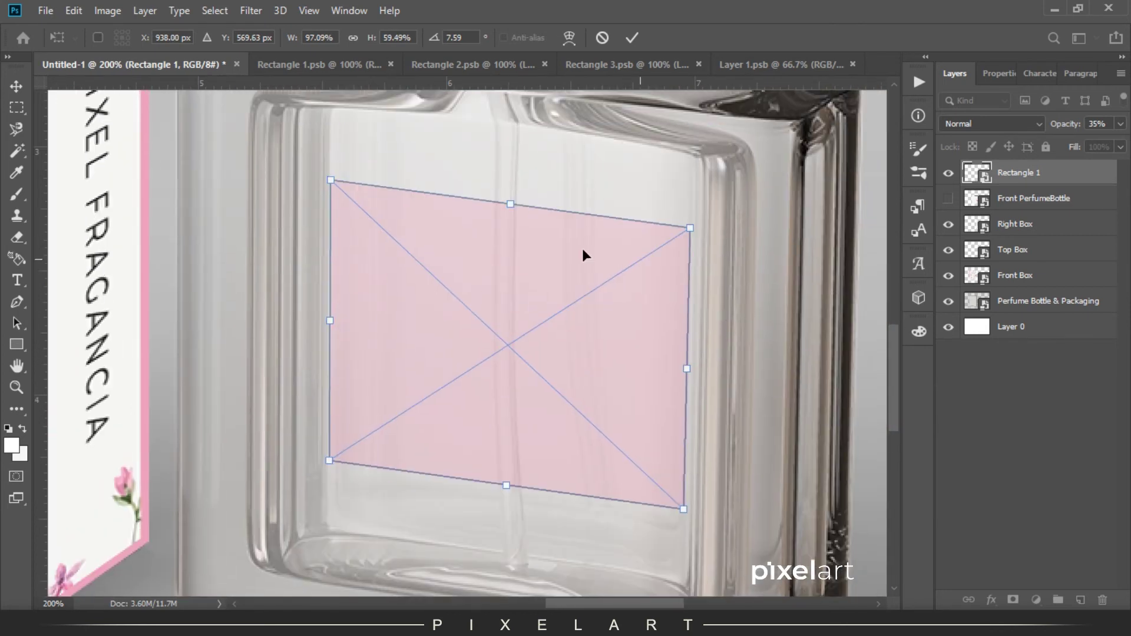
pyautogui.moveTo(693, 227); pyautogui.dragTo(672, 231)
pyautogui.press('Return')
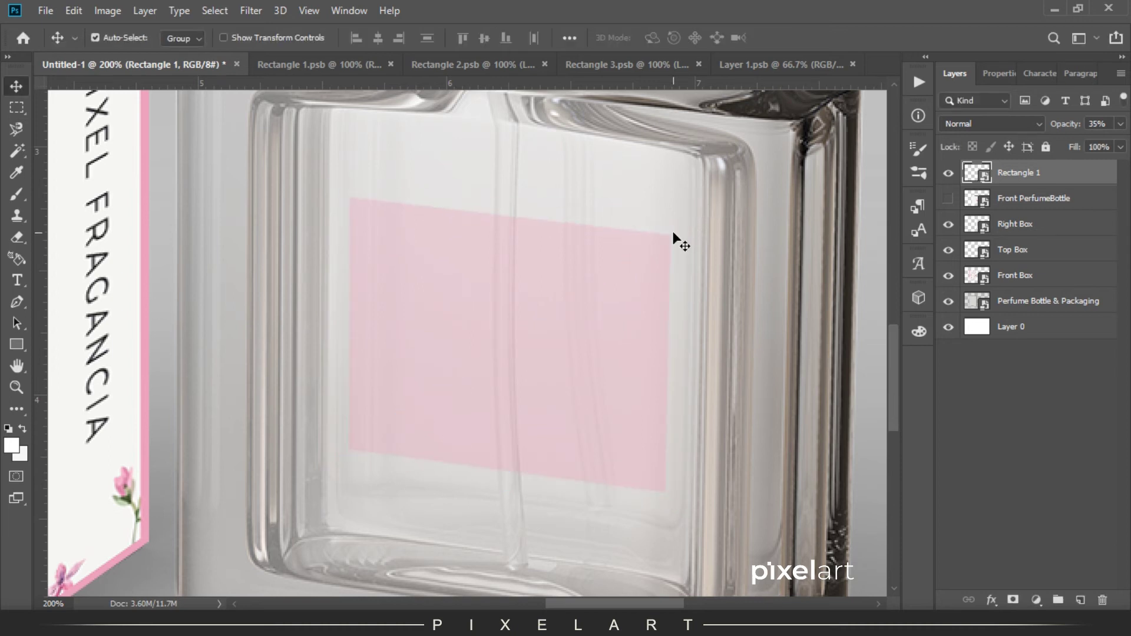
# - Move Rectangle 1 below the Front PerfumeBottle layer and open its smart object contents
pyautogui.hotkey('ctrl', '0')
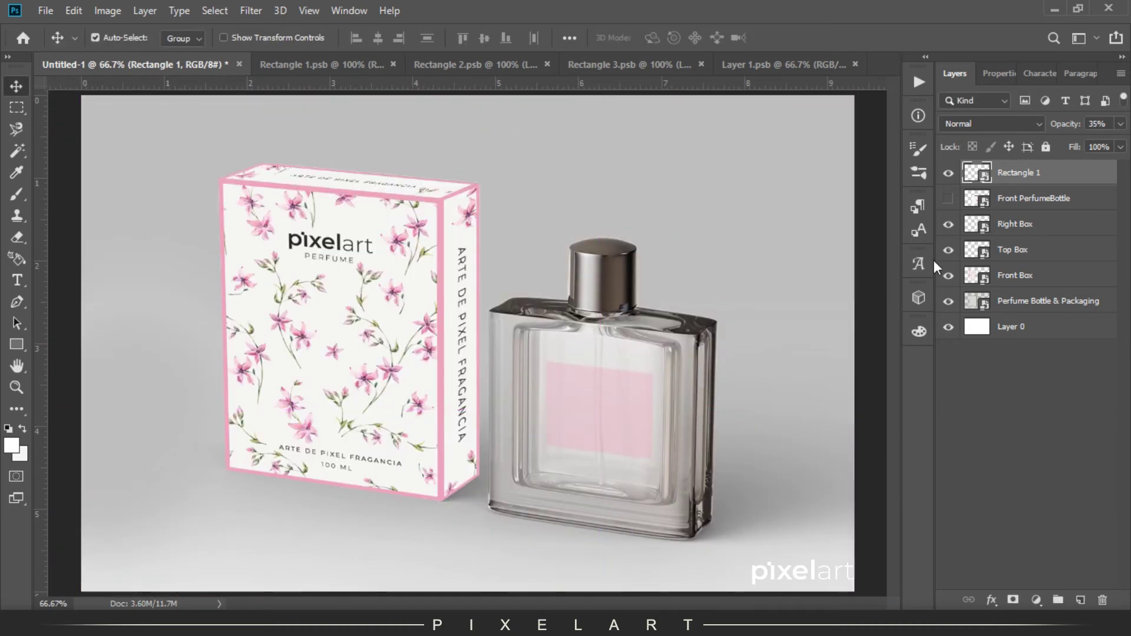
pyautogui.moveTo(1020, 177); pyautogui.dragTo(1017, 215)
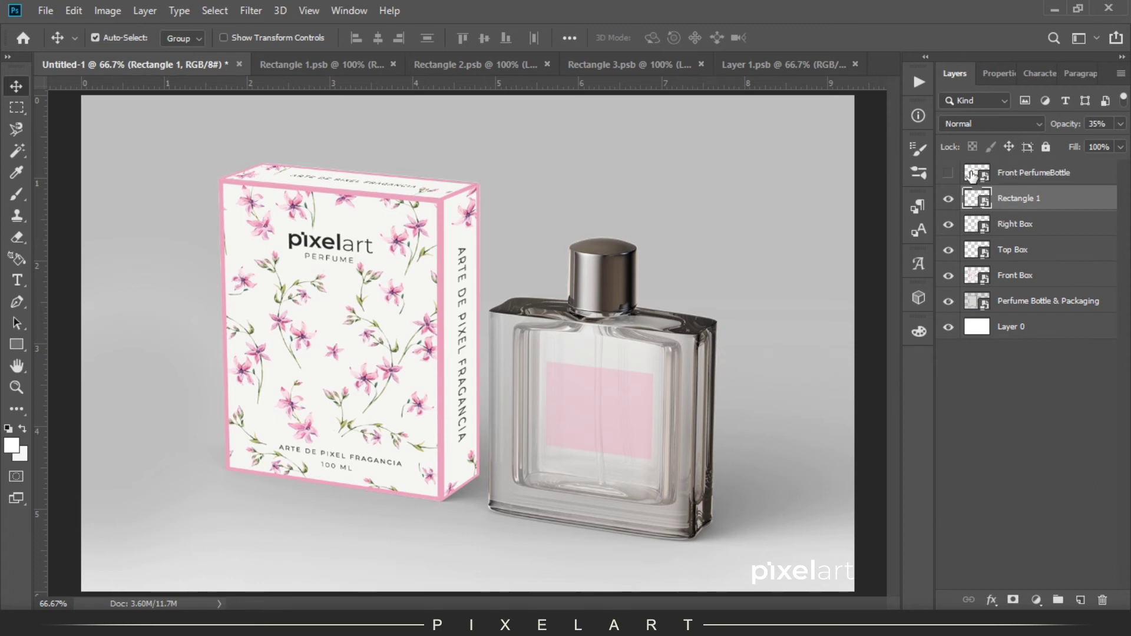
pyautogui.doubleClick(977, 202)
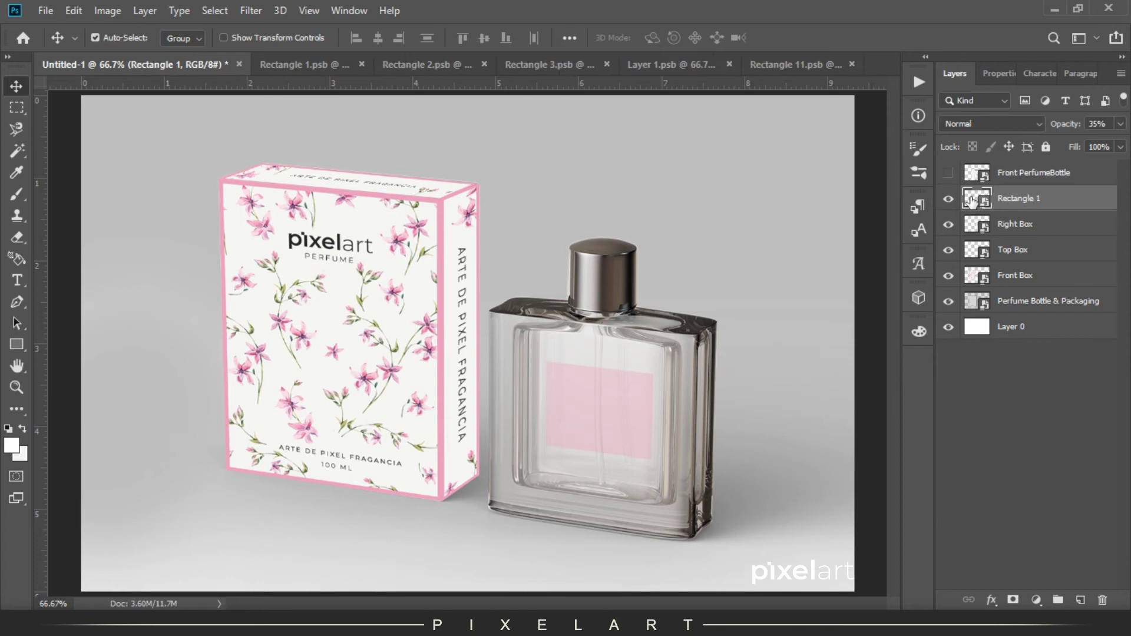
# - Copy all layers of the bottle label design into the rectangle's smart object and scale them to about 31.6%
pyautogui.click(586, 65)
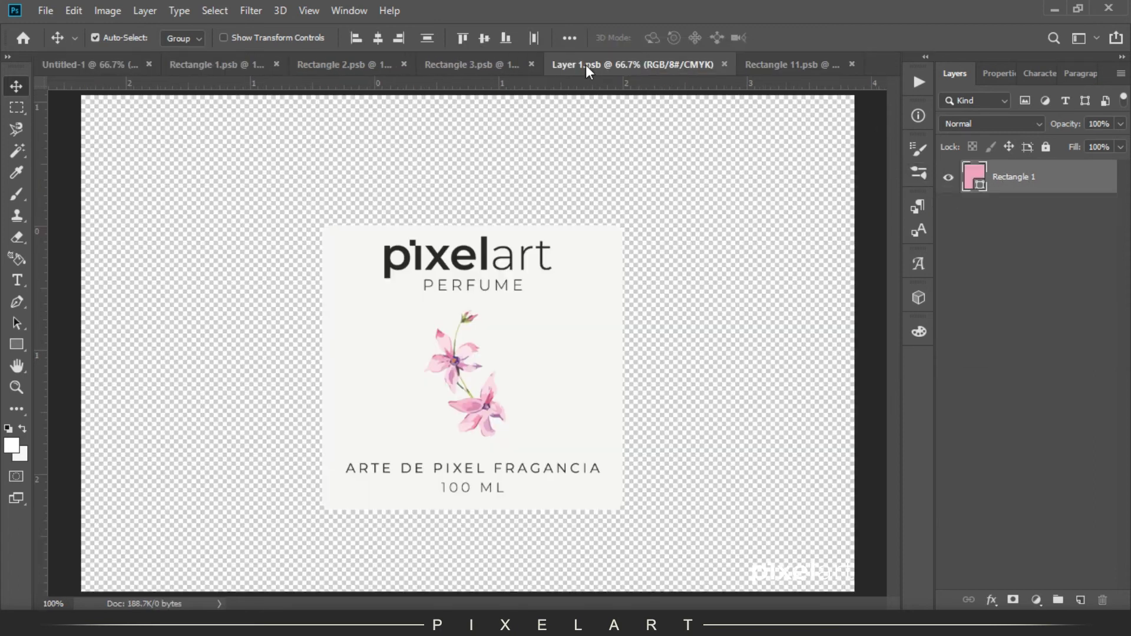
pyautogui.moveTo(609, 192); pyautogui.dragTo(472, 290)
pyautogui.hotkey('ctrl', 't')
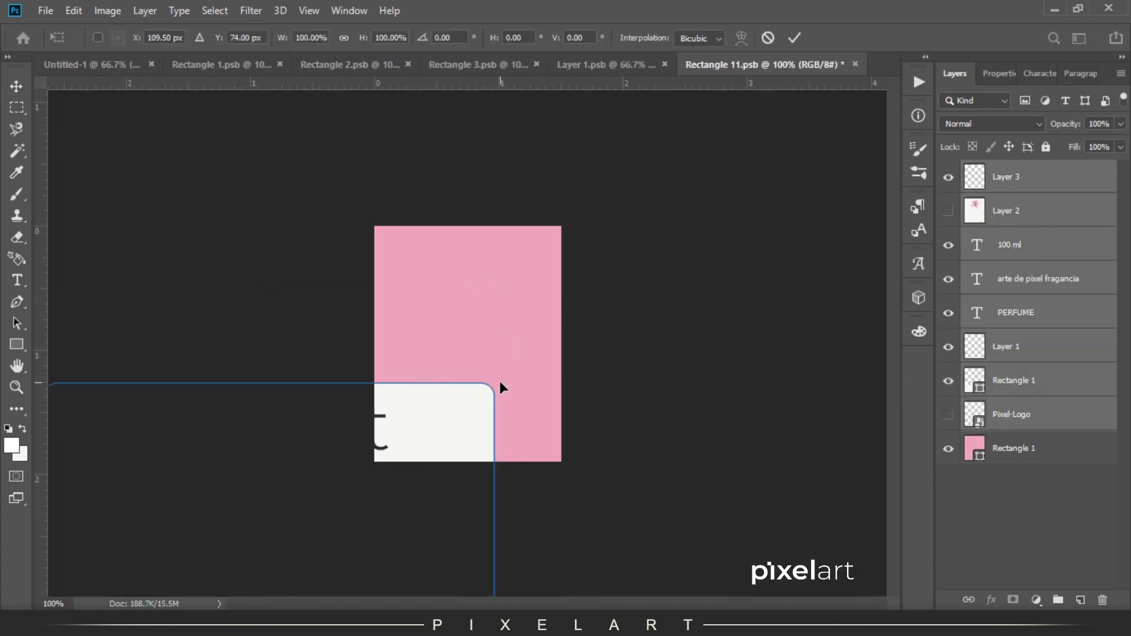
pyautogui.hotkey('ctrl', '0')
pyautogui.moveTo(673, 102); pyautogui.dragTo(508, 241)
pyautogui.moveTo(492, 321); pyautogui.dragTo(507, 314)
pyautogui.hotkey('ctrl', '1')
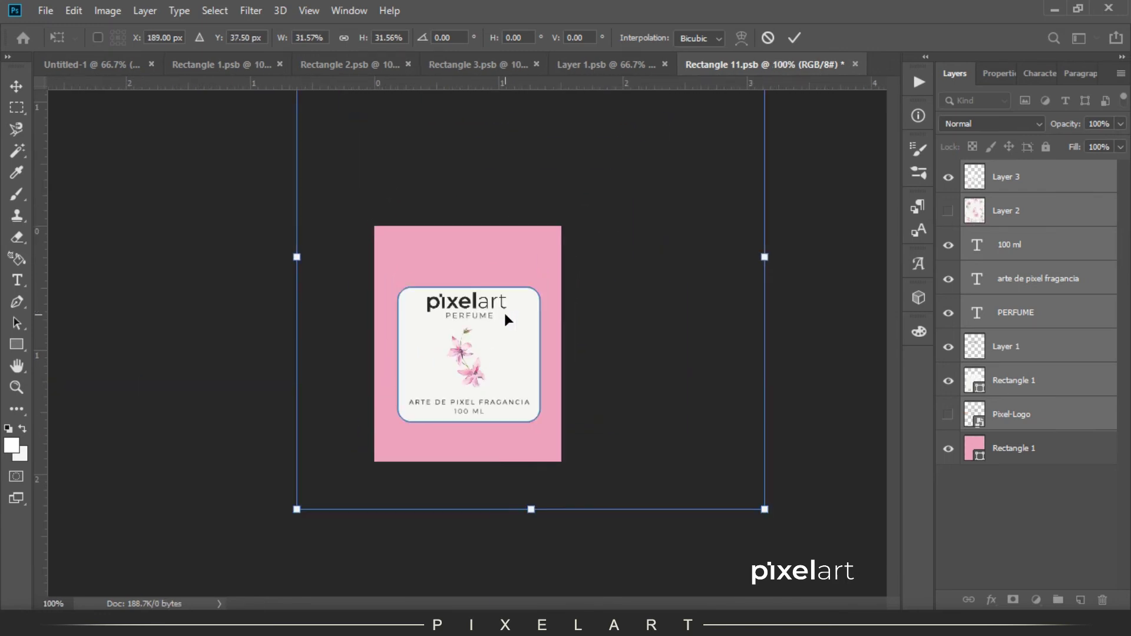
# - Nudge the scaled label layers up until the label is vertically centred on the pink rectangle
pyautogui.hotkey('ctrl', '+')
pyautogui.press('Up')
pyautogui.press('Up')
pyautogui.press('Up')
pyautogui.press('Up')
pyautogui.press('Up')
pyautogui.press('Up')
pyautogui.press('Up')
pyautogui.press('Up')
pyautogui.press('Up')
pyautogui.press('Up')
pyautogui.press('Up')
pyautogui.press('Up')
pyautogui.press('Up')
pyautogui.press('Up')
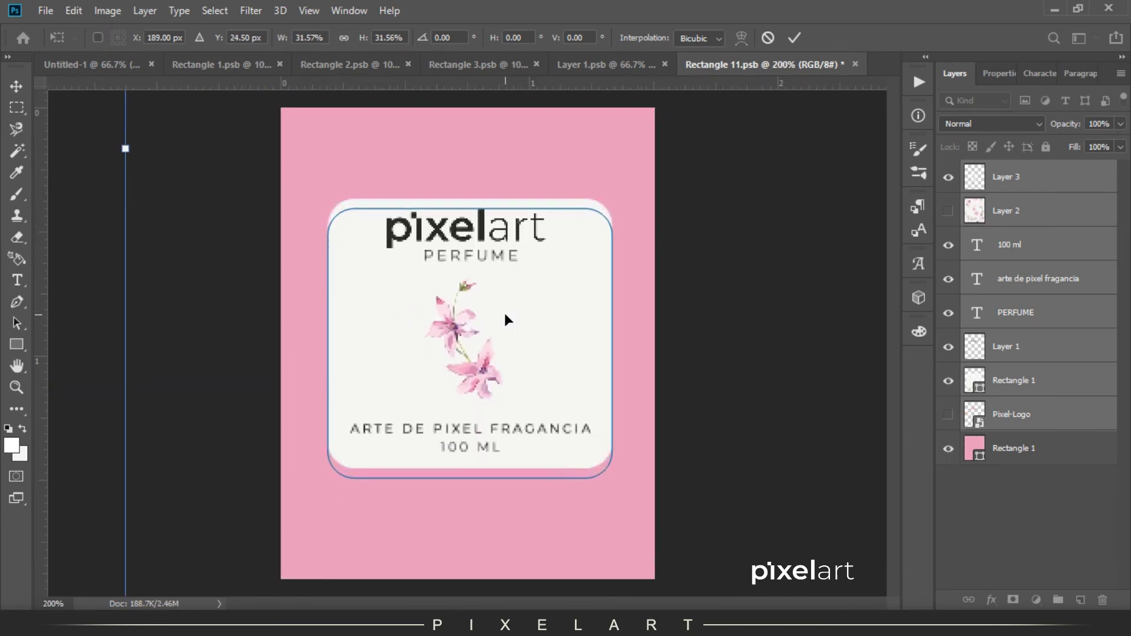
pyautogui.press('Return')
# - Set all corner radii of the off-white label rectangle to 5 px and save the smart object contents
pyautogui.click(1015, 382)
pyautogui.moveTo(950, 239)
pyautogui.mouseDown()
pyautogui.moveTo(936, 238)
pyautogui.moveTo(952, 242)
pyautogui.mouseUp()
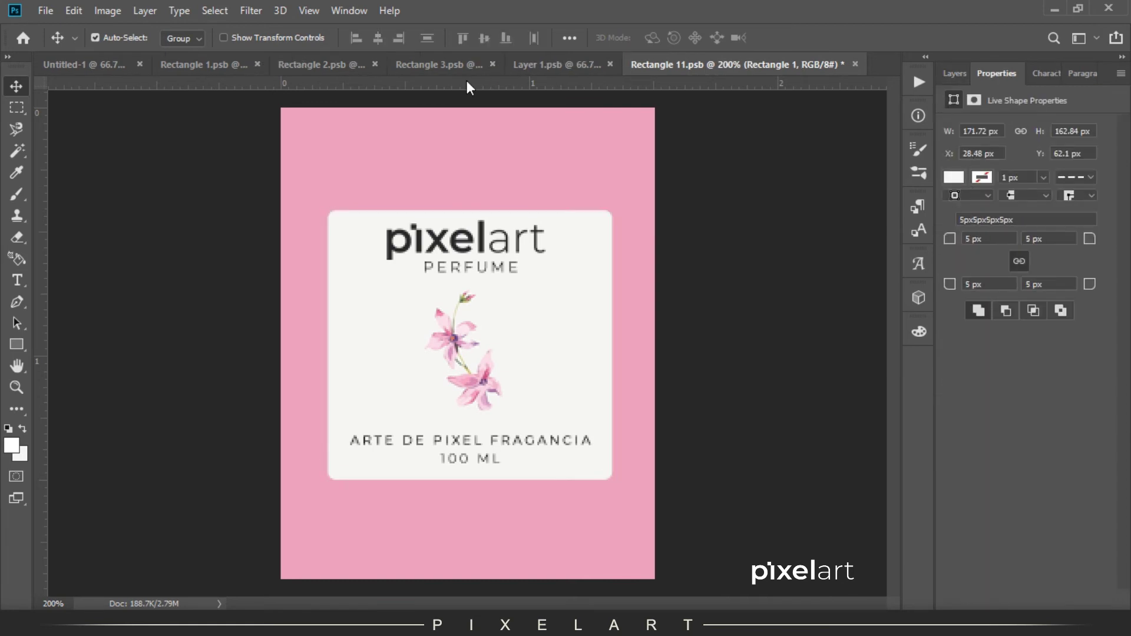
pyautogui.click(45, 10)
pyautogui.click(101, 162)
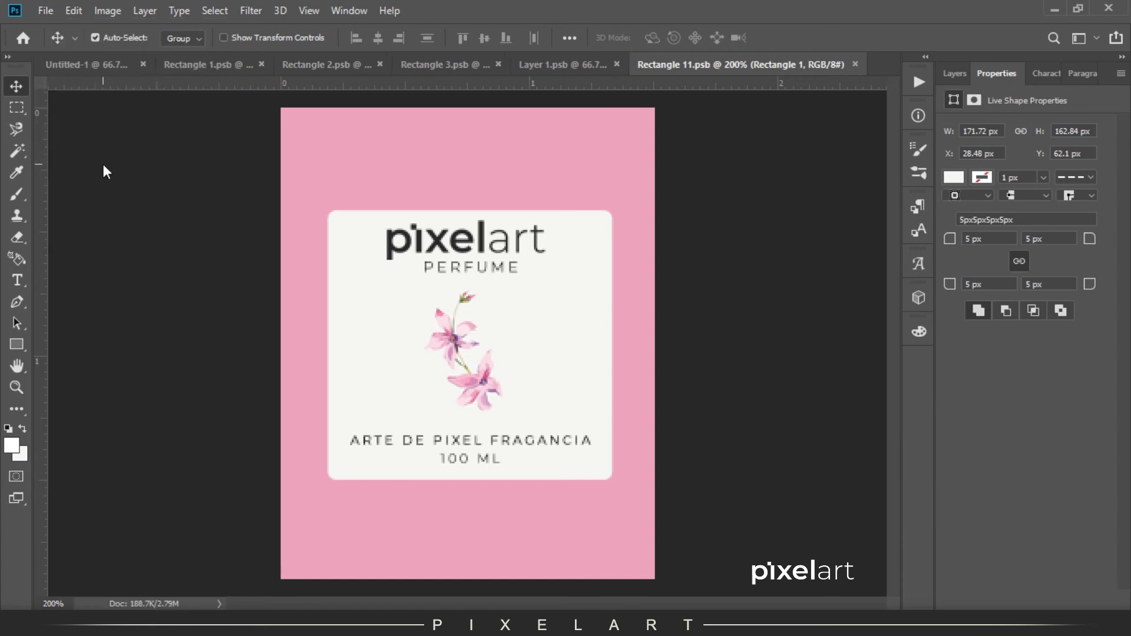
# - Stretch the off-white label rectangle taller about its centre inside the Rectangle 11 smart object, leaving narrow pink margins above and below
pyautogui.click(77, 62)
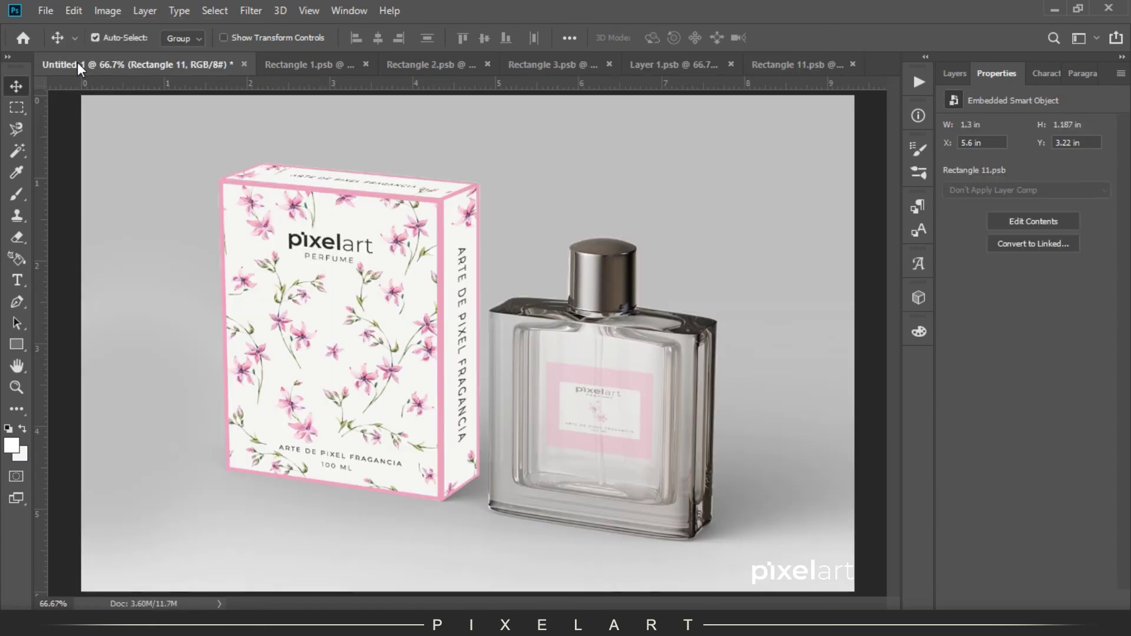
pyautogui.click(757, 59)
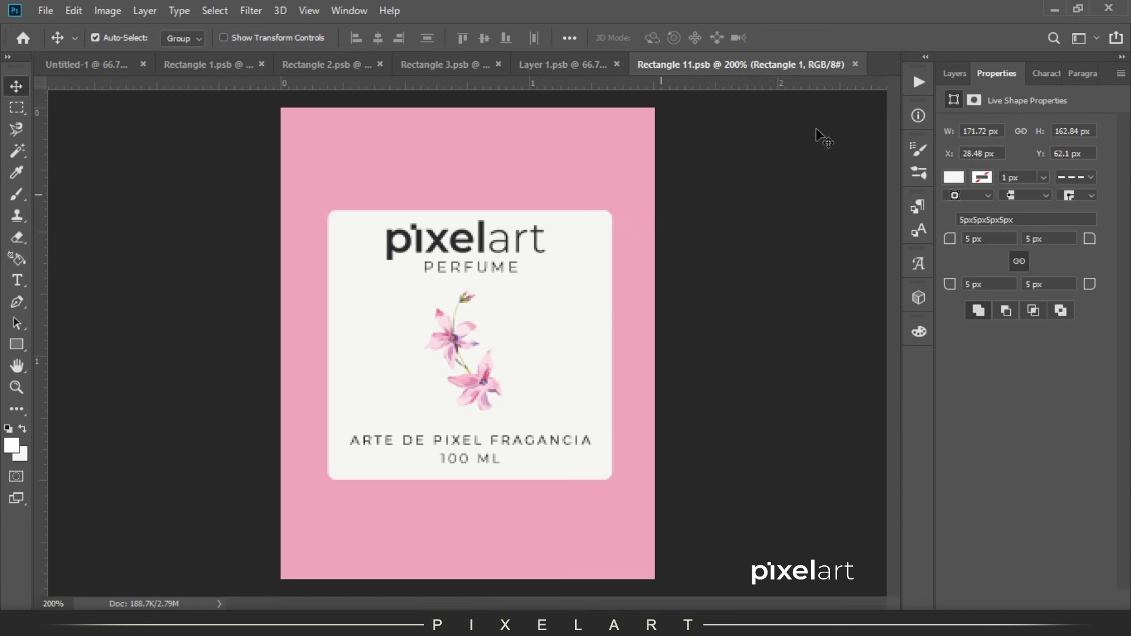
pyautogui.click(86, 62)
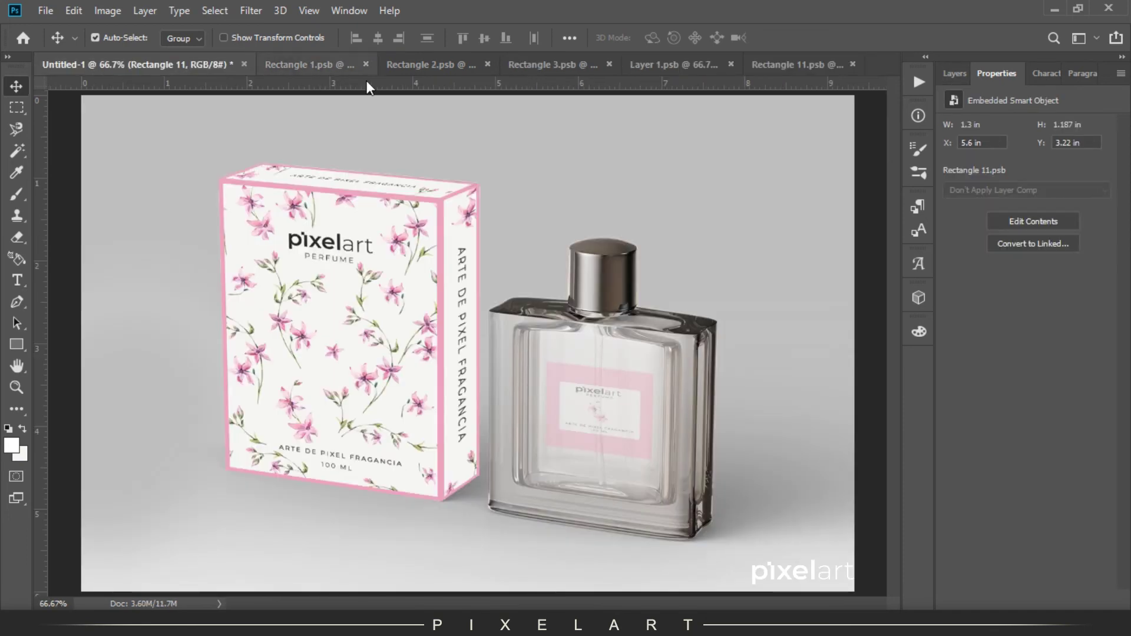
pyautogui.click(955, 73)
pyautogui.click(13, 88)
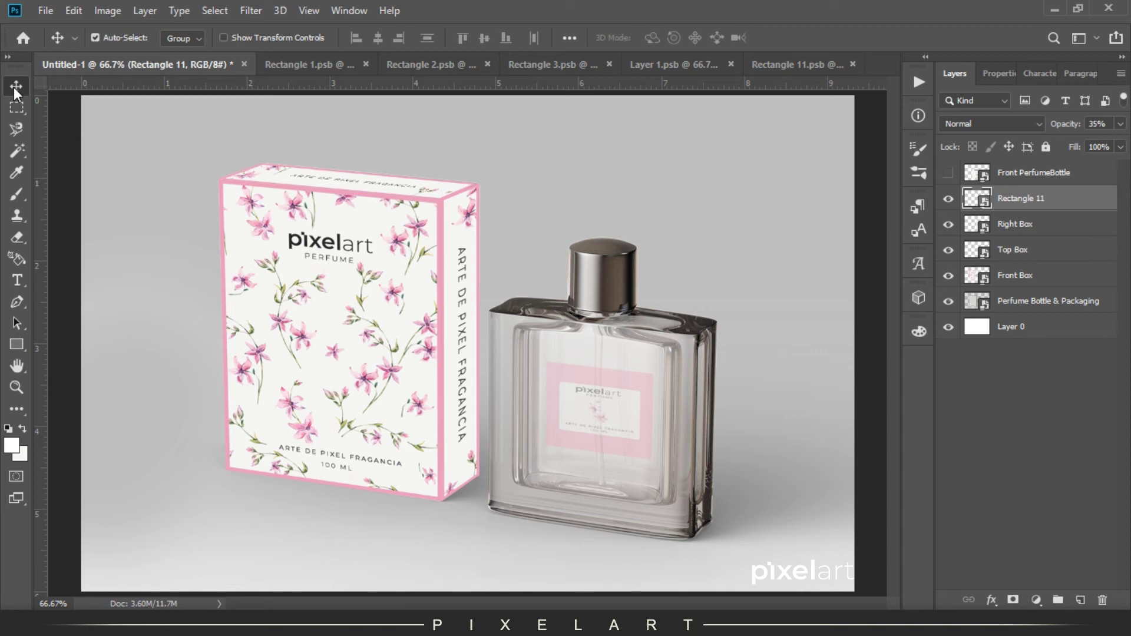
pyautogui.click(797, 64)
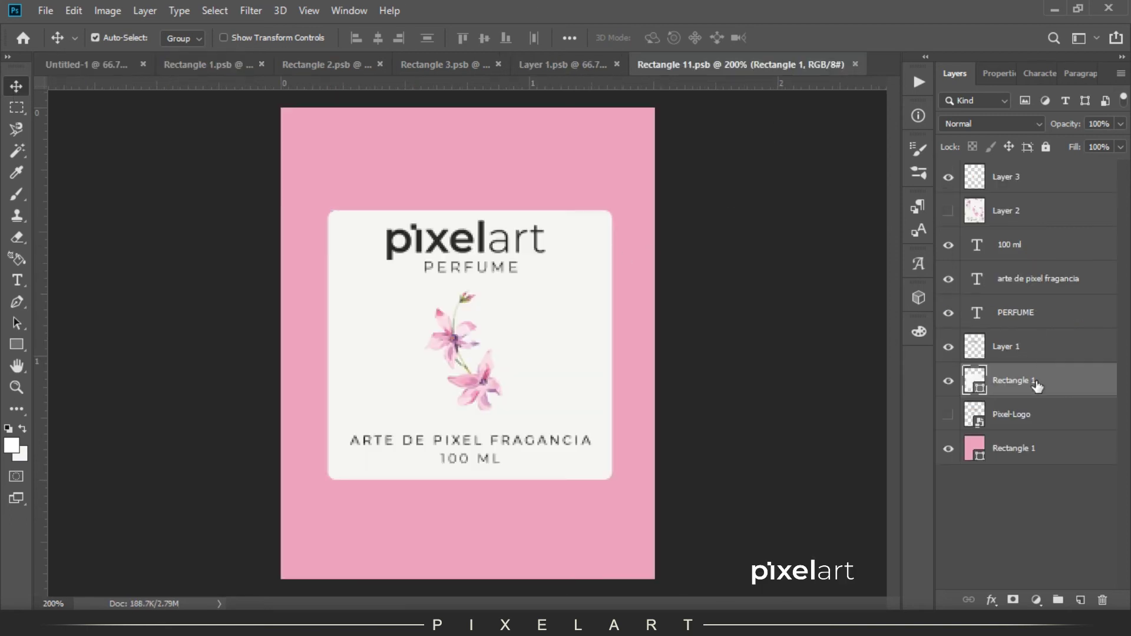
pyautogui.hotkey('ctrl', 't')
pyautogui.moveTo(486, 211); pyautogui.dragTo(486, 158)
pyautogui.press('Return')
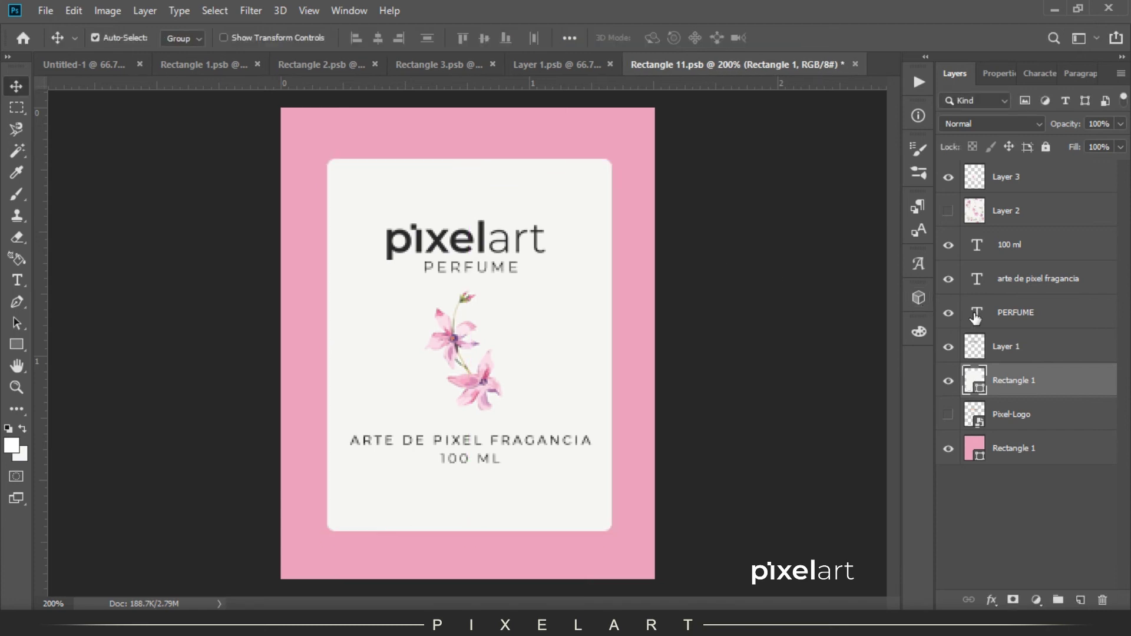
# - Move the pixelart logo and the PERFUME text up together towards the label's upper edge
pyautogui.click(1028, 323)
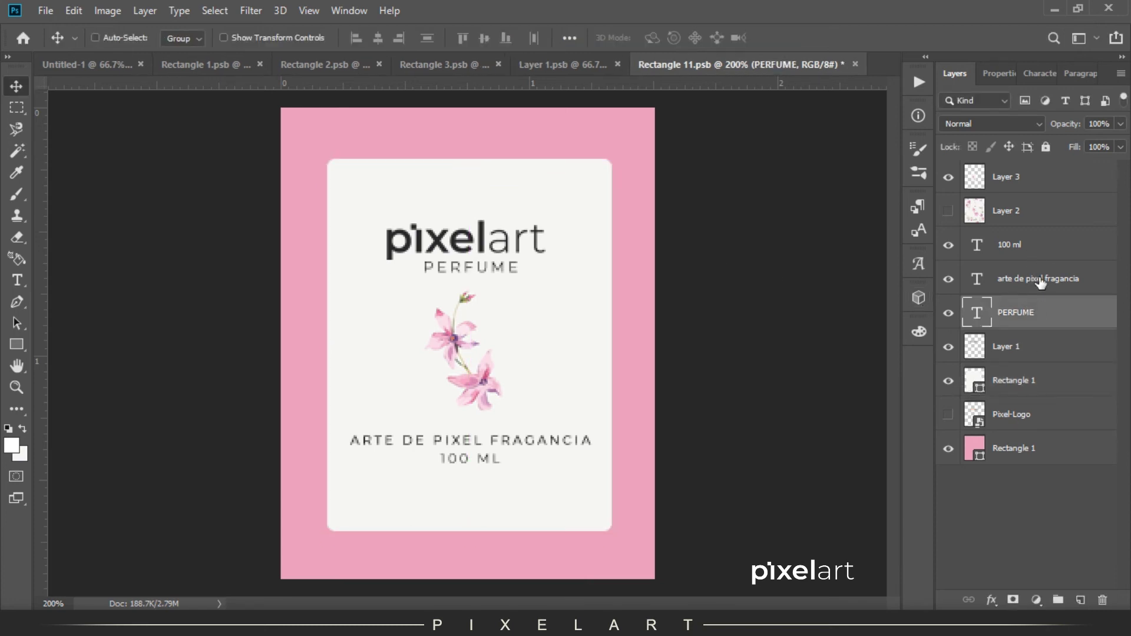
pyautogui.keyDown('ctrl'); pyautogui.click(1028, 352); pyautogui.keyUp('ctrl')
pyautogui.hotkey('shift', 'Up')
pyautogui.hotkey('shift', 'Up')
pyautogui.press('Up')
pyautogui.press('Up')
pyautogui.press('Up')
pyautogui.press('Up')
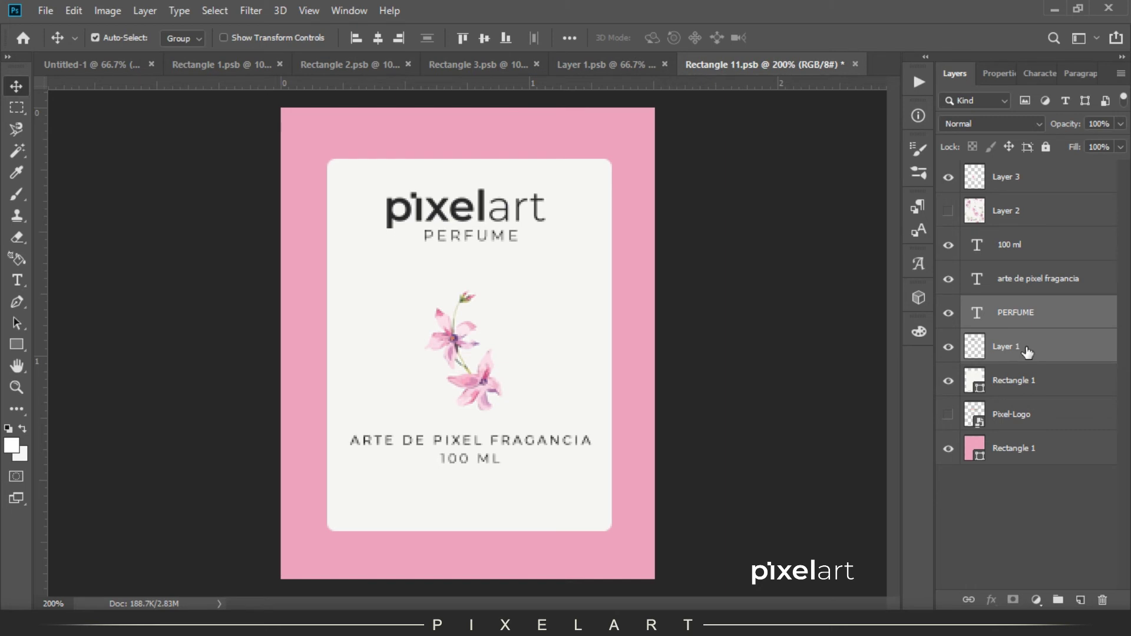
# - Move the "arte de pixel fragancia" and "100 ml" text layers down together towards the label's lower edge
pyautogui.click(1037, 279)
pyautogui.keyDown('ctrl'); pyautogui.click(1037, 250); pyautogui.keyUp('ctrl')
pyautogui.hotkey('shift', 'Down')
pyautogui.hotkey('shift', 'Down')
pyautogui.hotkey('shift', 'Down')
pyautogui.hotkey('shift', 'Down')
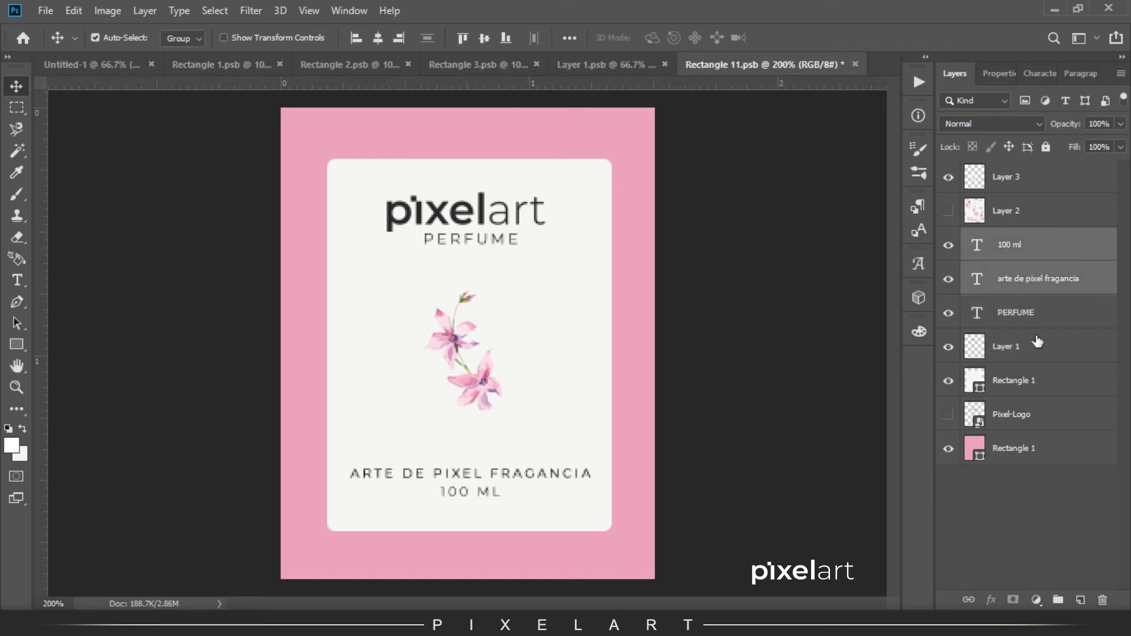
# - Enlarge the flower on Layer 3 to about 138% around its centre
pyautogui.click(1022, 178)
pyautogui.hotkey('ctrl', 't')
pyautogui.moveTo(510, 276); pyautogui.dragTo(539, 260)
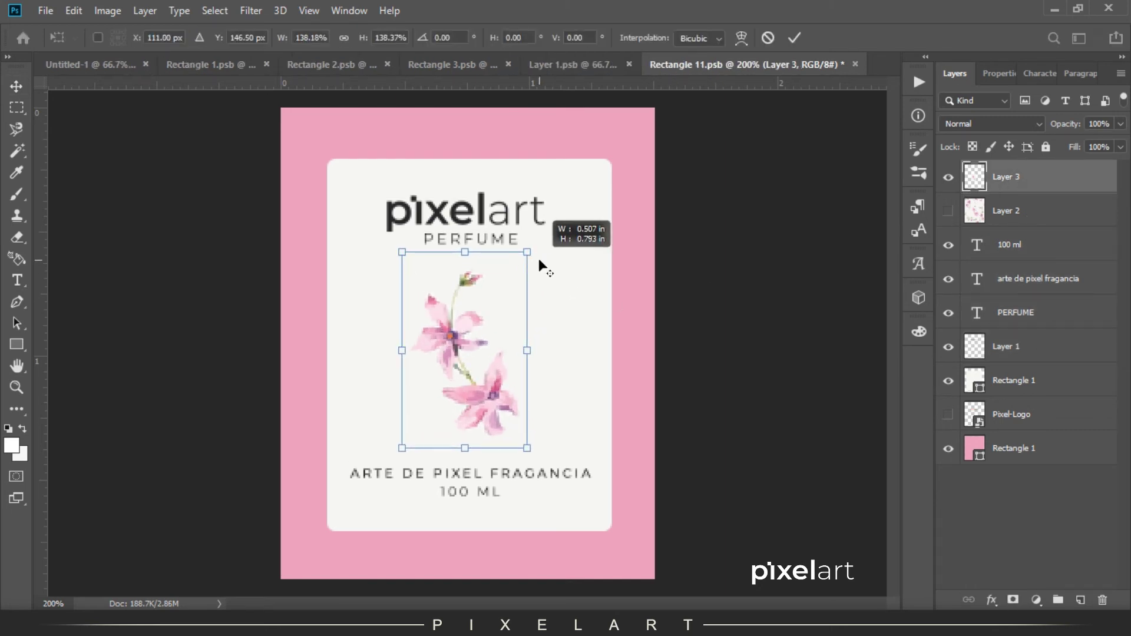
pyautogui.press('Return')
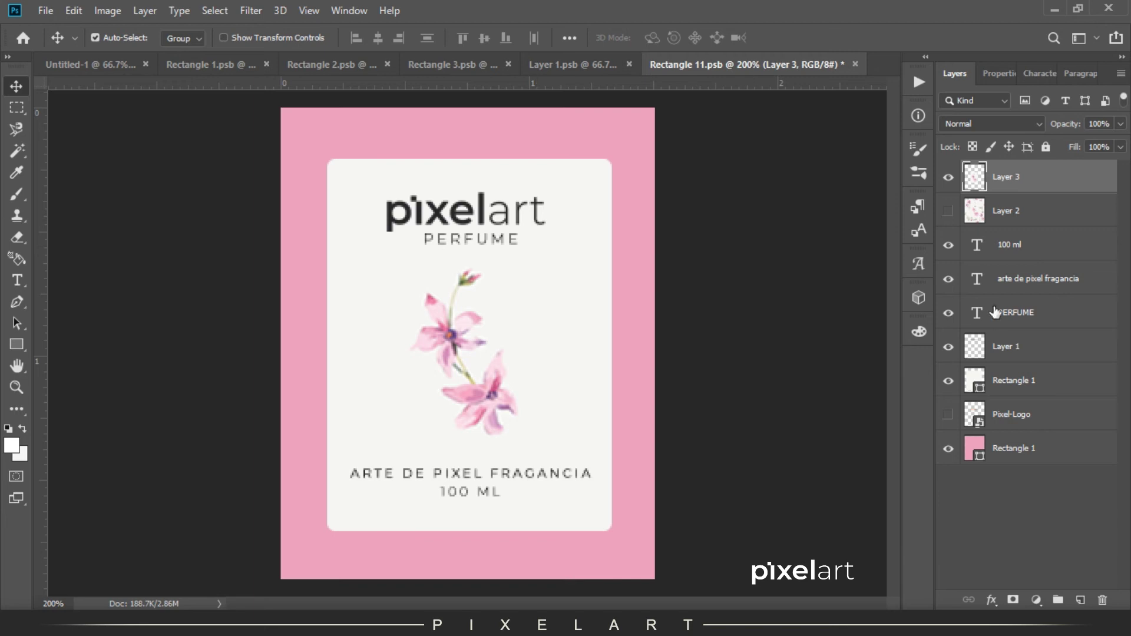
# - Replace the Layer 3 flower with the central flower of the Layer 2 pattern, copied to a new layer, and hide both source layers
pyautogui.click(948, 177)
pyautogui.click(949, 211)
pyautogui.click(1023, 215)
pyautogui.press('m')
pyautogui.moveTo(414, 222); pyautogui.dragTo(561, 454)
pyautogui.hotkey('ctrl', 'j')
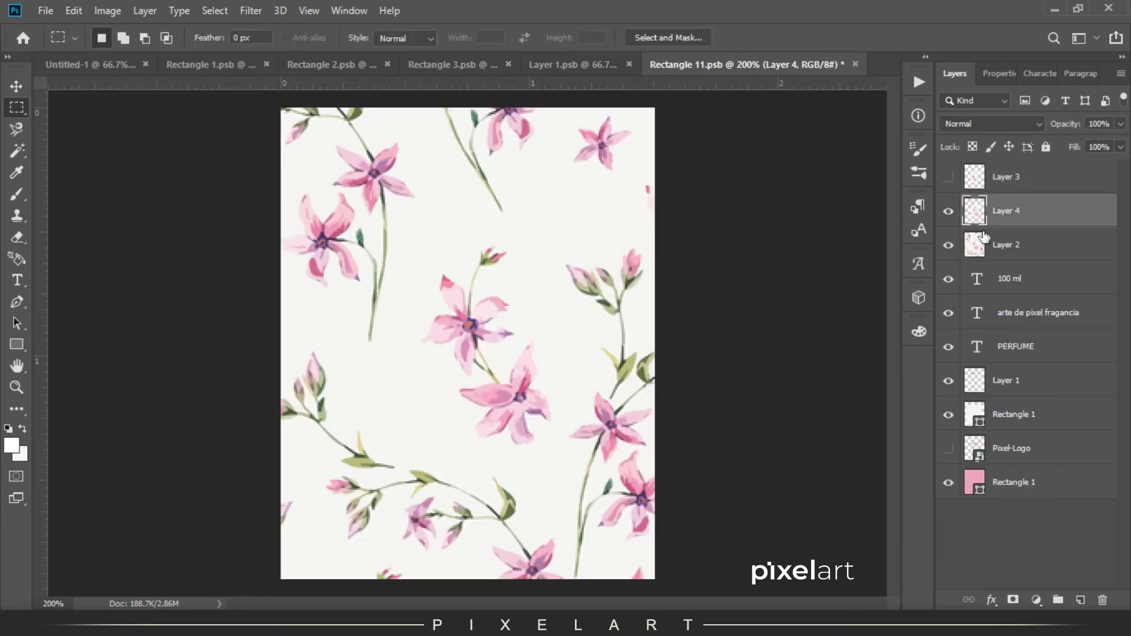
pyautogui.click(948, 247)
pyautogui.press('v')
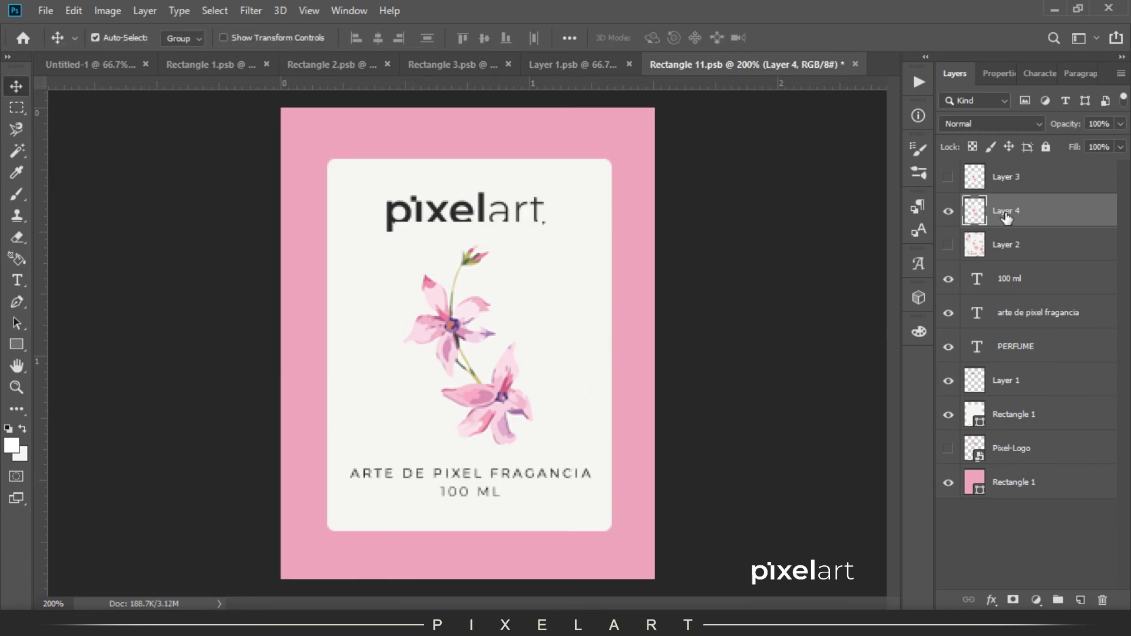
# - Erase the copied flower layer's leftover background over the logo, position the flower between the texts and save the smart object
pyautogui.press('e')
pyautogui.moveTo(374, 222)
pyautogui.mouseDown()
pyautogui.moveTo(436, 206)
pyautogui.moveTo(527, 218)
pyautogui.moveTo(459, 208)
pyautogui.moveTo(436, 218)
pyautogui.mouseUp()
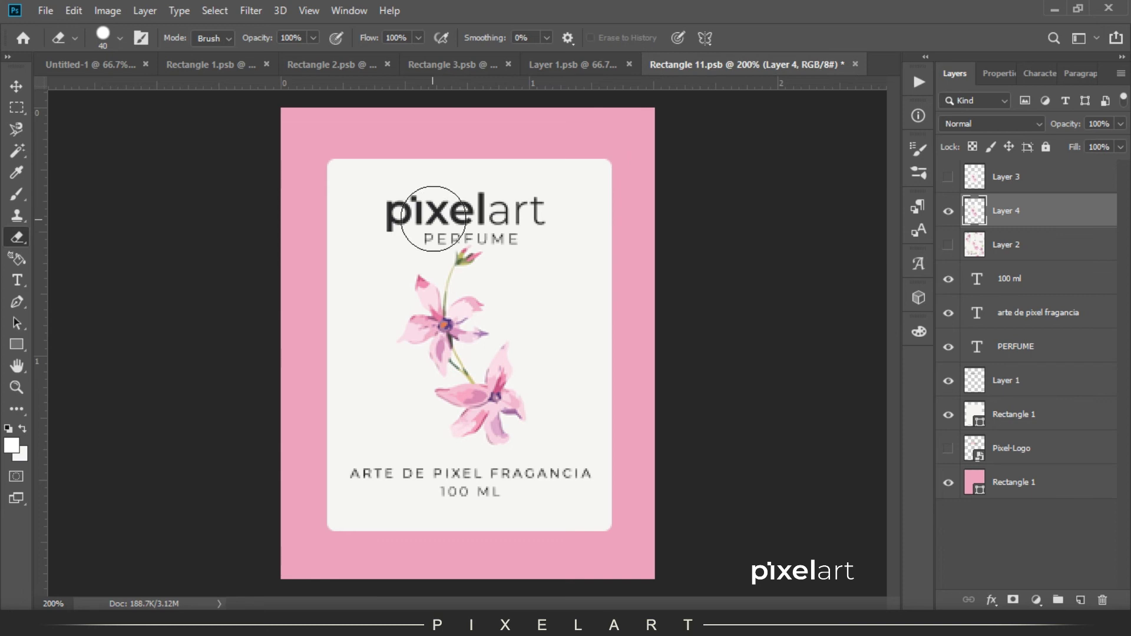
pyautogui.press('v')
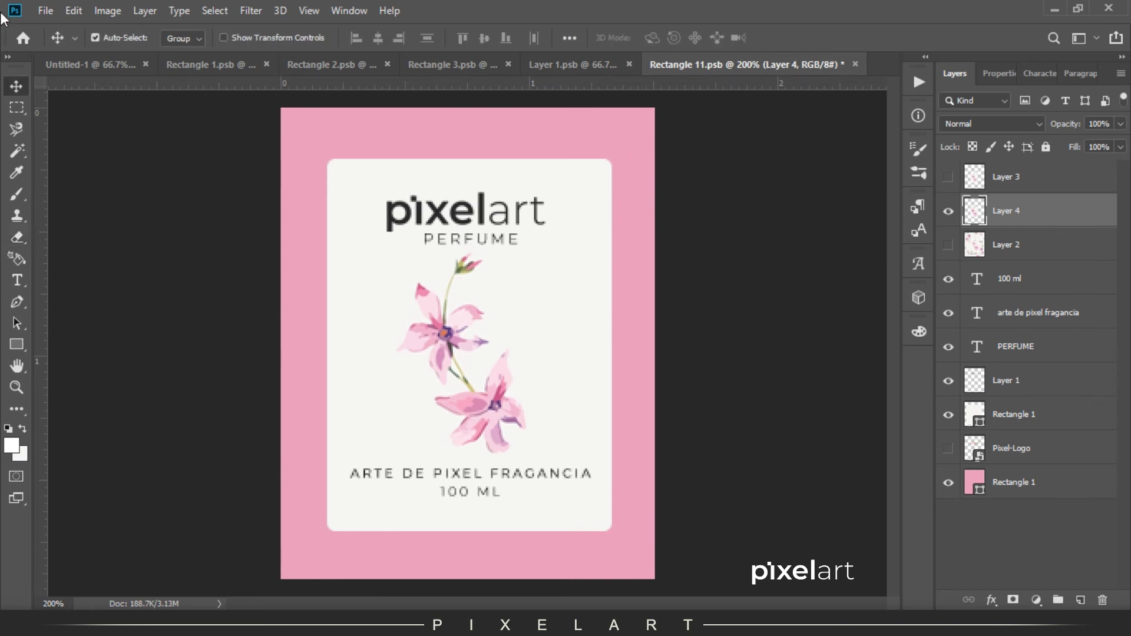
pyautogui.click(45, 10)
pyautogui.click(90, 161)
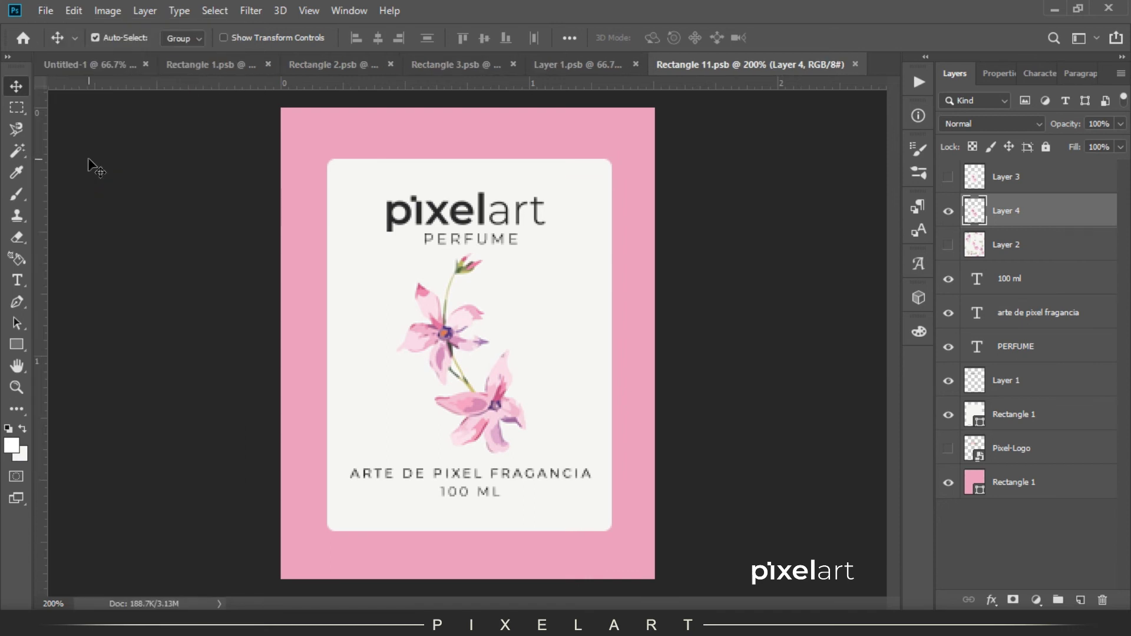
# - In the mockup document, stretch the Rectangle 11 label on the bottle upwards to a height of about 78.4%
pyautogui.click(82, 66)
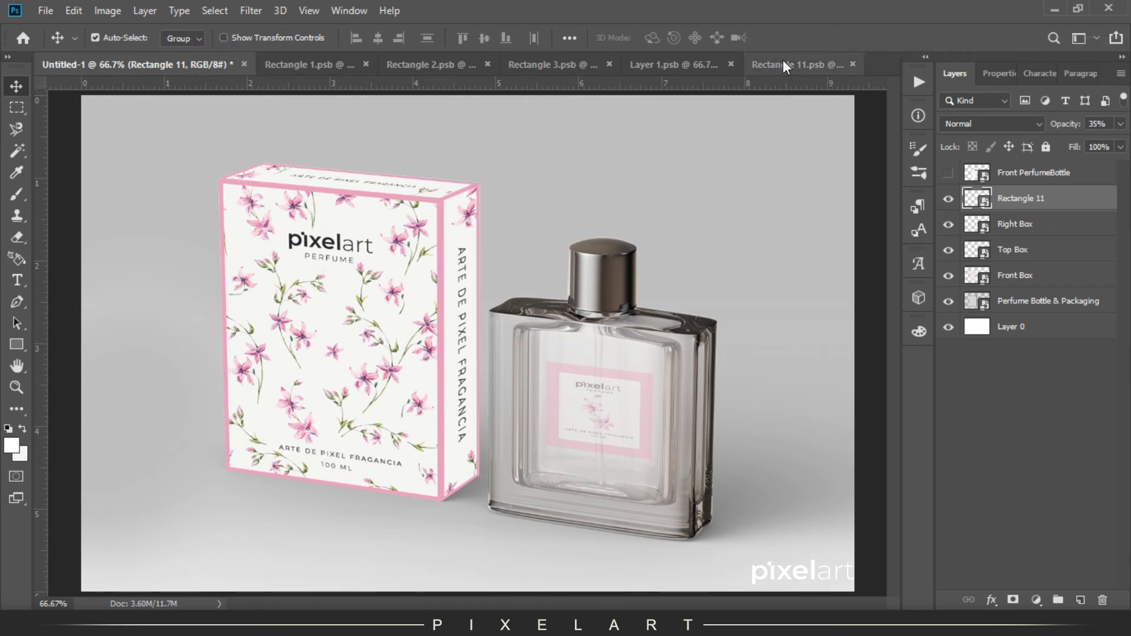
pyautogui.hotkey('ctrl', '+')
pyautogui.hotkey('ctrl', '+')
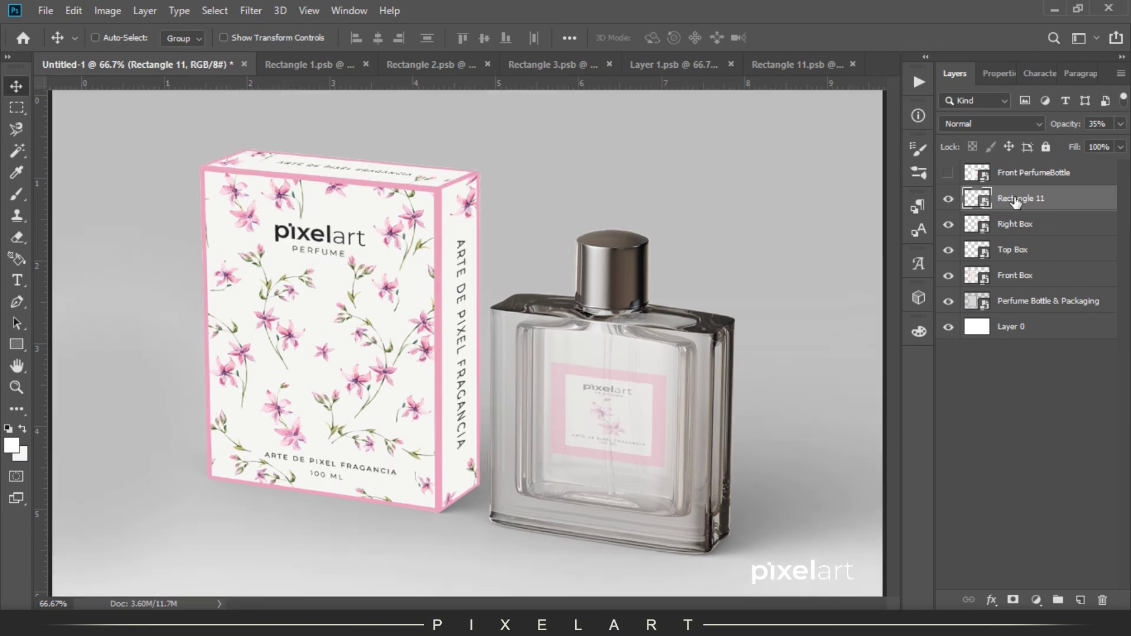
pyautogui.moveTo(560, 259); pyautogui.dragTo(292, 114)
pyautogui.hotkey('ctrl', 't')
pyautogui.moveTo(538, 241); pyautogui.dragTo(545, 180)
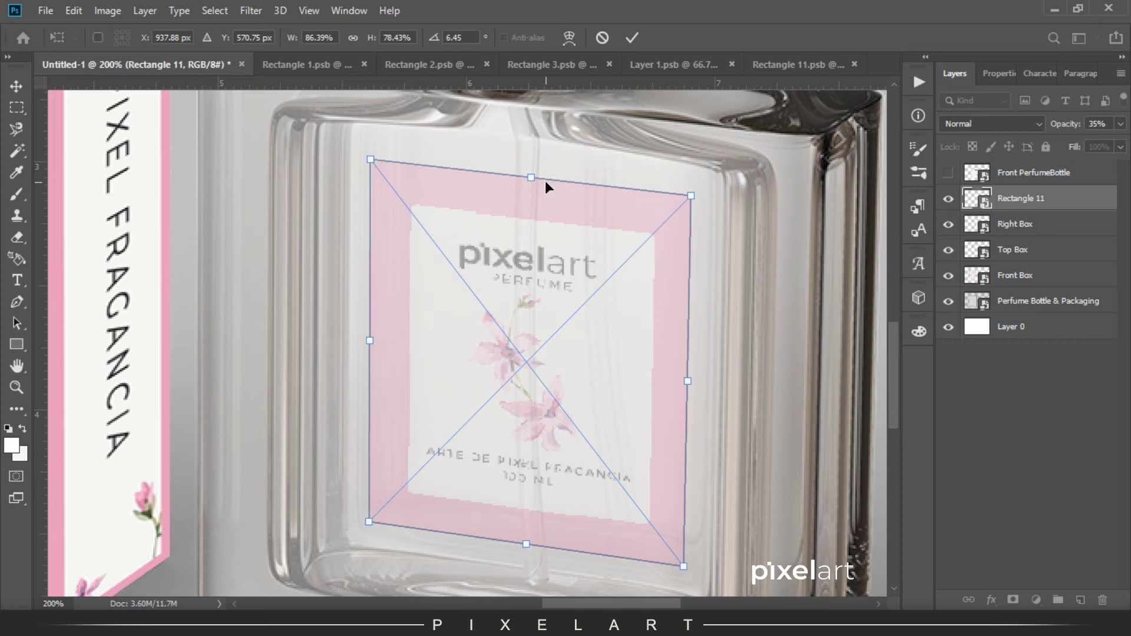
pyautogui.press('Return')
pyautogui.hotkey('ctrl', '-')
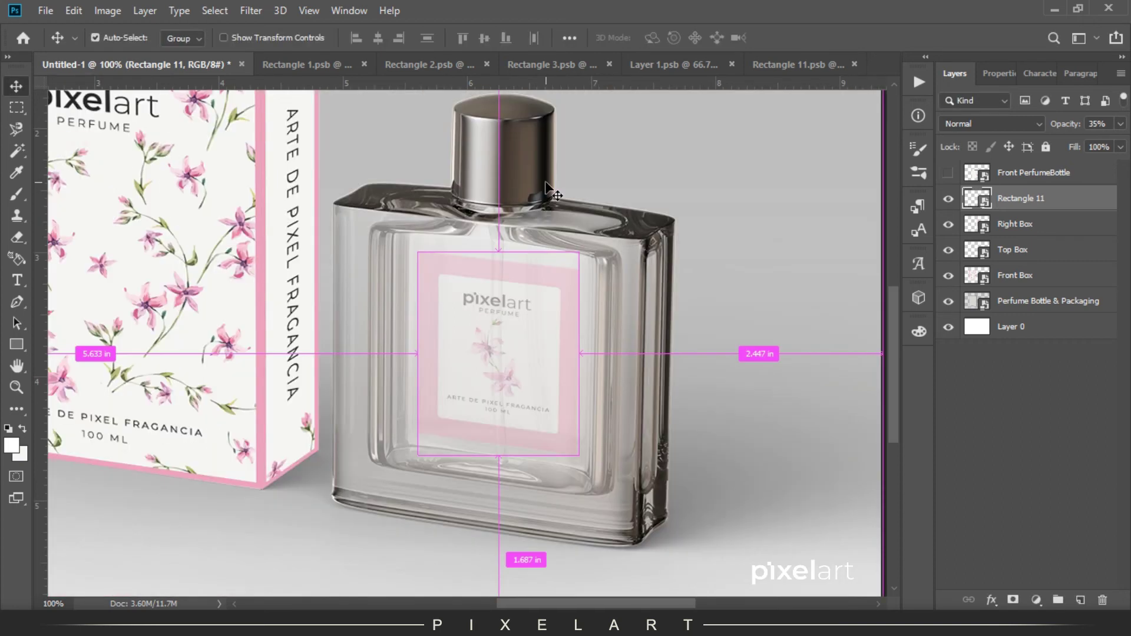
# - Hide the pink background rectangle inside the Rectangle 11 smart object, save it and return to the mockup document
pyautogui.click(773, 66)
pyautogui.click(949, 482)
pyautogui.click(45, 10)
pyautogui.click(101, 162)
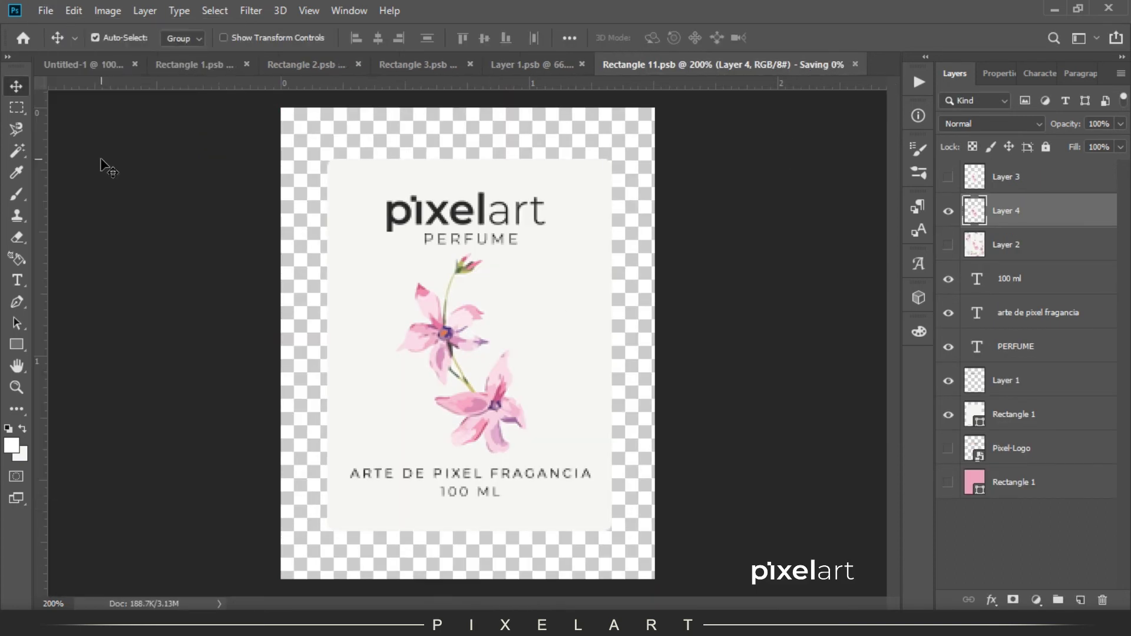
pyautogui.click(93, 70)
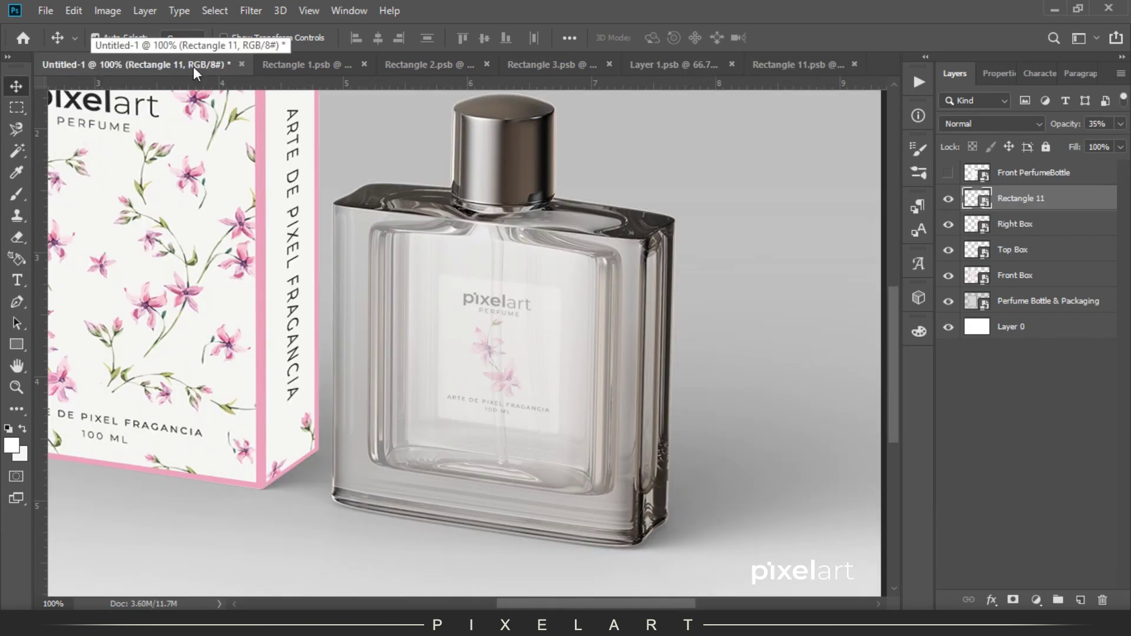
# - Set the Rectangle 11 layer's opacity to 100% and enlarge the label to nearly fill the bottle's inner front face
pyautogui.moveTo(1081, 125); pyautogui.dragTo(1130, 126)
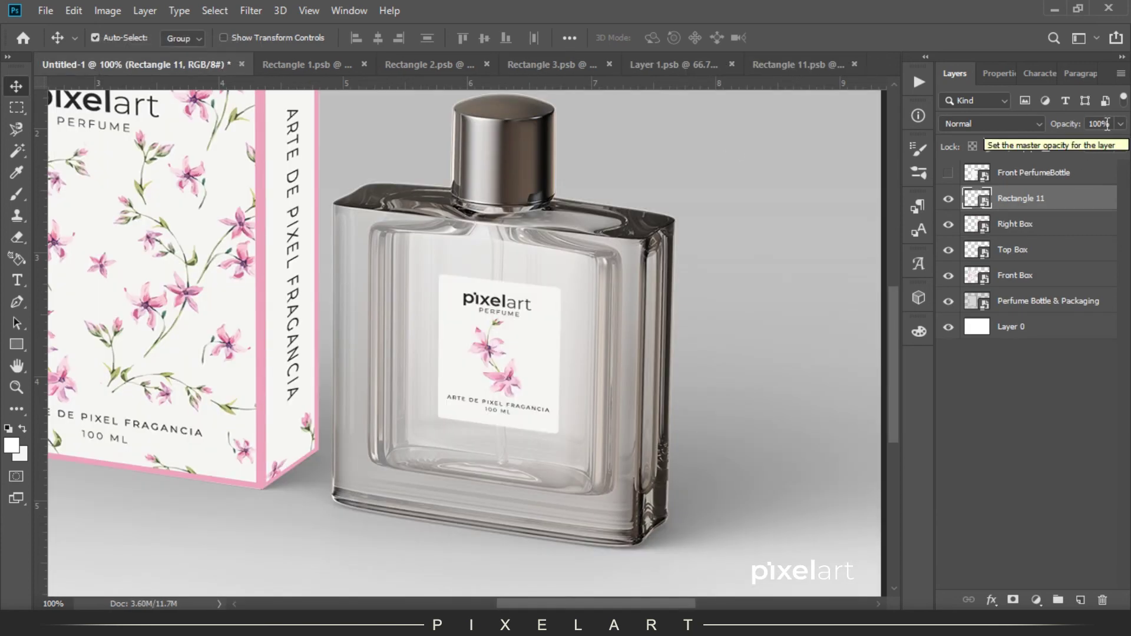
pyautogui.hotkey('ctrl', 't')
pyautogui.moveTo(582, 271); pyautogui.dragTo(604, 251)
pyautogui.press('Return')
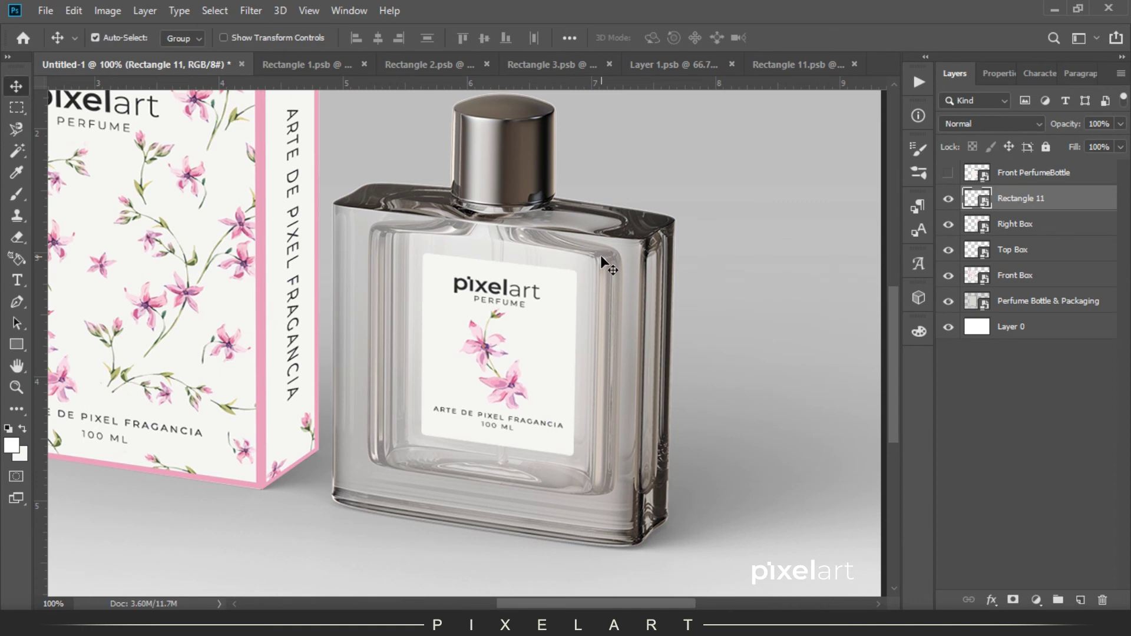
pyautogui.hotkey('ctrl', '-')
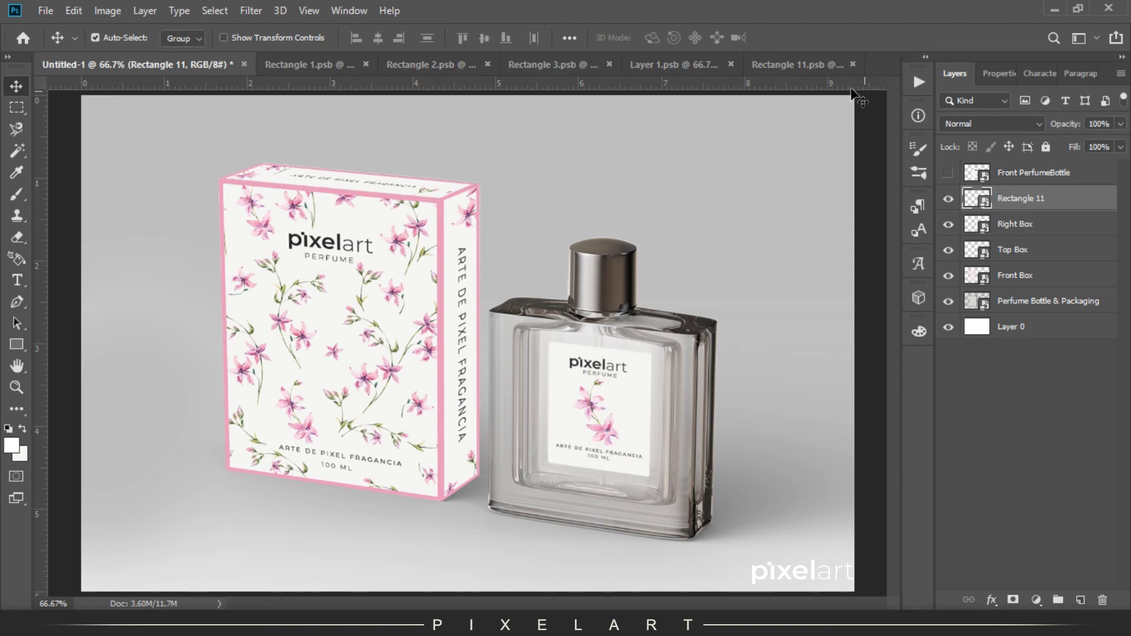
# - Reduce the off-white label rectangle's opacity to 91% inside the smart object, save it and return to the mockup document
pyautogui.click(825, 64)
pyautogui.click(1013, 415)
pyautogui.moveTo(1068, 124)
pyautogui.mouseDown()
pyautogui.moveTo(1054, 124)
pyautogui.moveTo(1071, 118)
pyautogui.mouseUp()
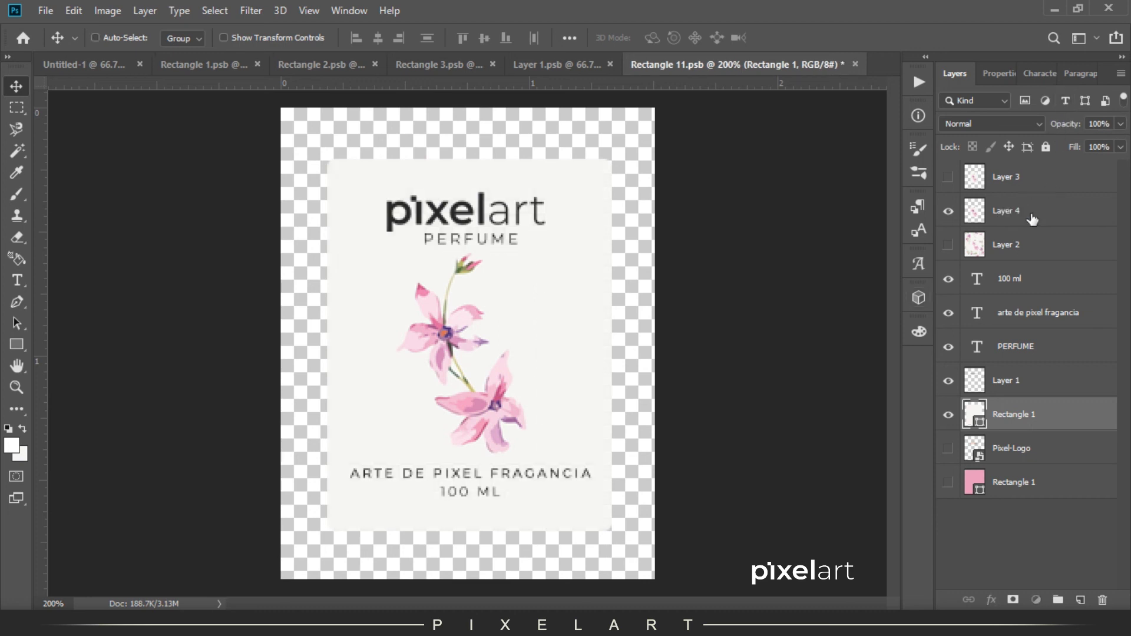
pyautogui.keyDown('ctrl'); pyautogui.click(1028, 215); pyautogui.keyUp('ctrl')
pyautogui.click(1091, 124)
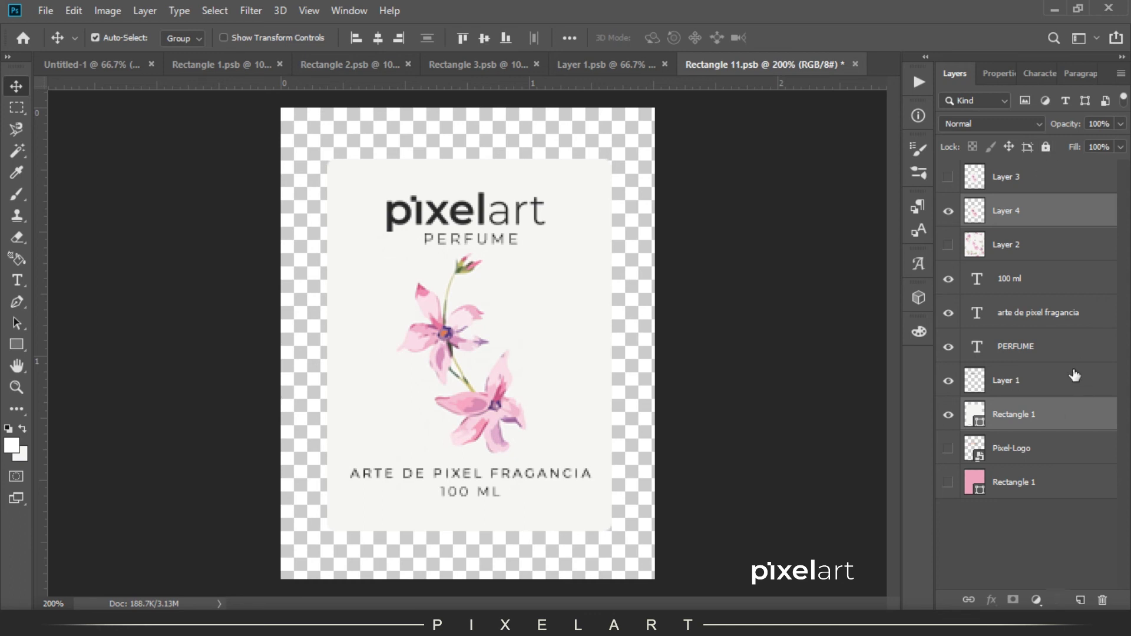
pyautogui.keyDown('ctrl'); pyautogui.click(1073, 211); pyautogui.keyUp('ctrl')
pyautogui.moveTo(1074, 125); pyautogui.dragTo(1072, 125)
pyautogui.click(45, 10)
pyautogui.click(112, 159)
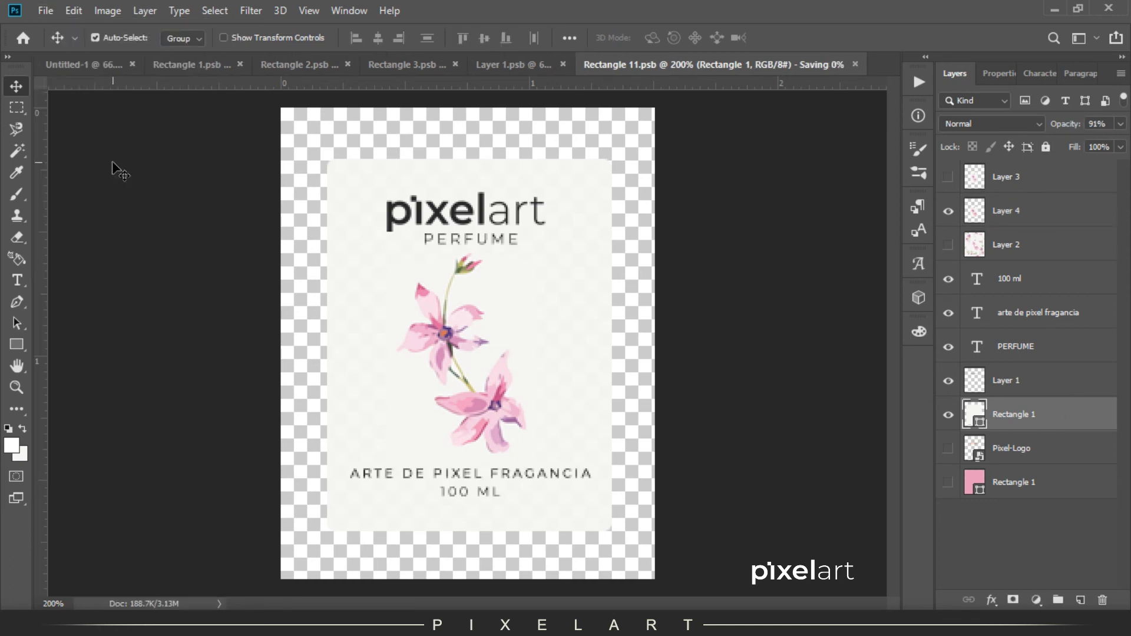
pyautogui.click(78, 65)
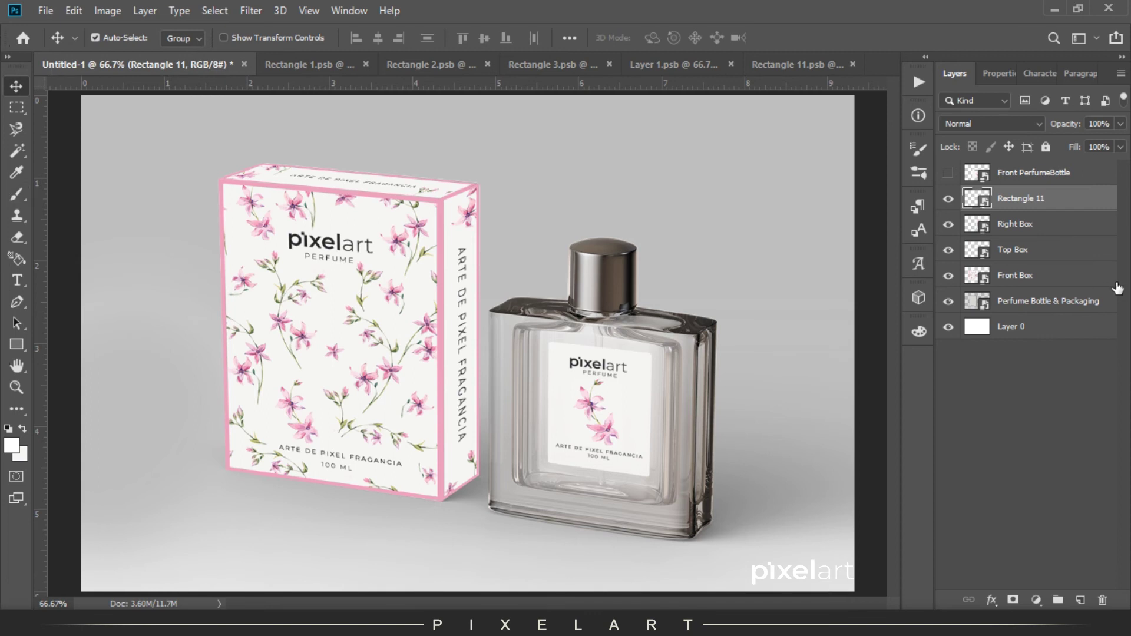
# - Replace the Front PerfumeBottle layer with a duplicate of Perfume Bottle & Packaging named "Perfume Bottle & Packaging 2" at the top of the stack
pyautogui.click(1077, 306)
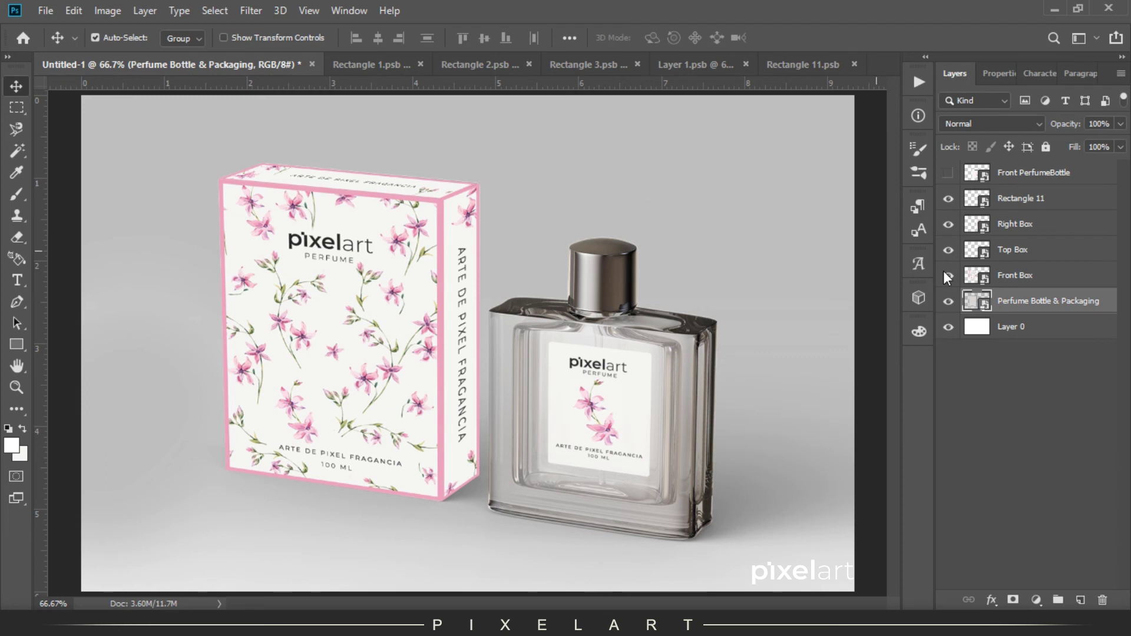
pyautogui.rightClick(1028, 306)
pyautogui.click(878, 46)
pyautogui.click(591, 175)
pyautogui.write('2')
pyautogui.press('Return')
pyautogui.moveTo(1049, 301); pyautogui.dragTo(1054, 180)
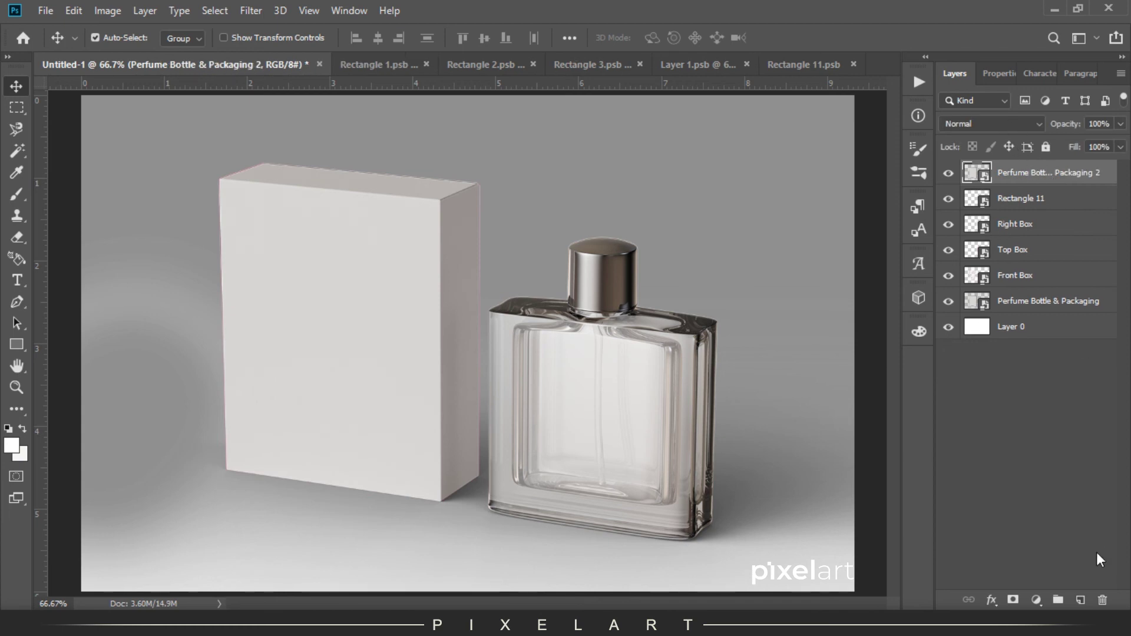
# - Add a Curves adjustment layer that darkens the image, with points at input 83, output 44 and input 201, output 158
pyautogui.click(1080, 600)
pyautogui.hotkey('ctrl', 'z')
pyautogui.click(1037, 600)
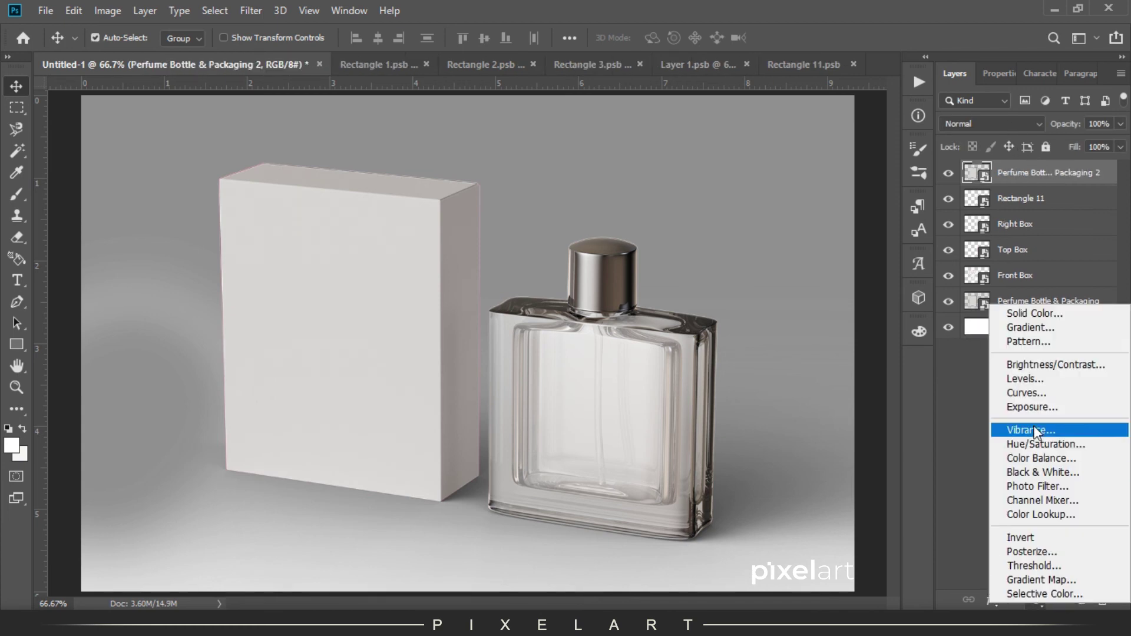
pyautogui.click(1043, 391)
pyautogui.moveTo(1005, 263); pyautogui.dragTo(1020, 264)
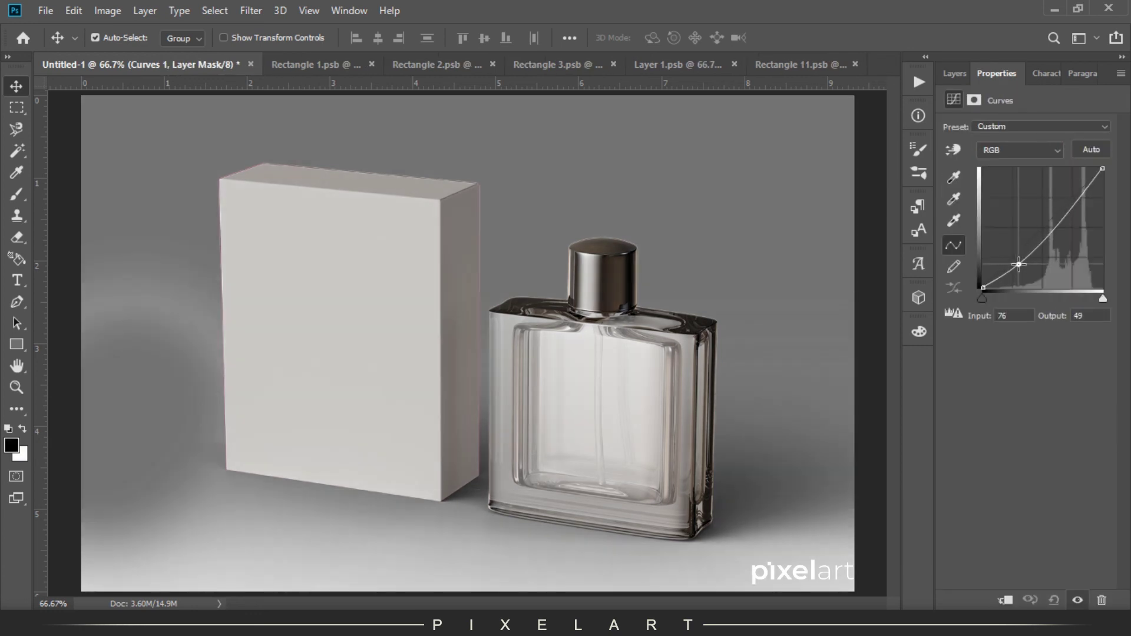
pyautogui.moveTo(1070, 210); pyautogui.dragTo(1078, 214)
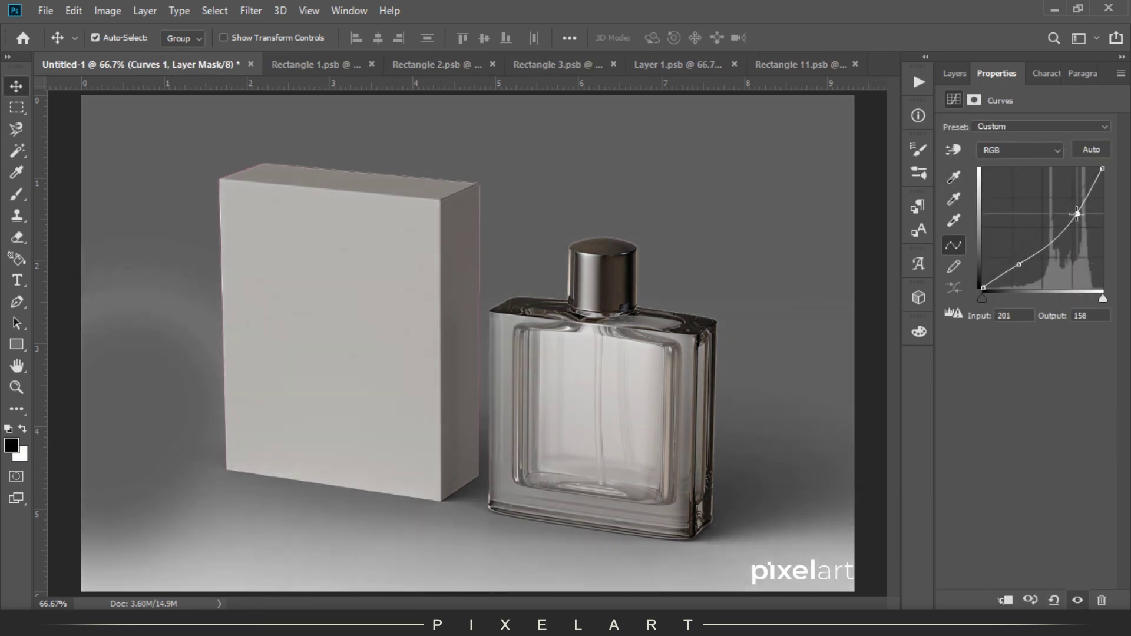
pyautogui.moveTo(1019, 264); pyautogui.dragTo(1021, 268)
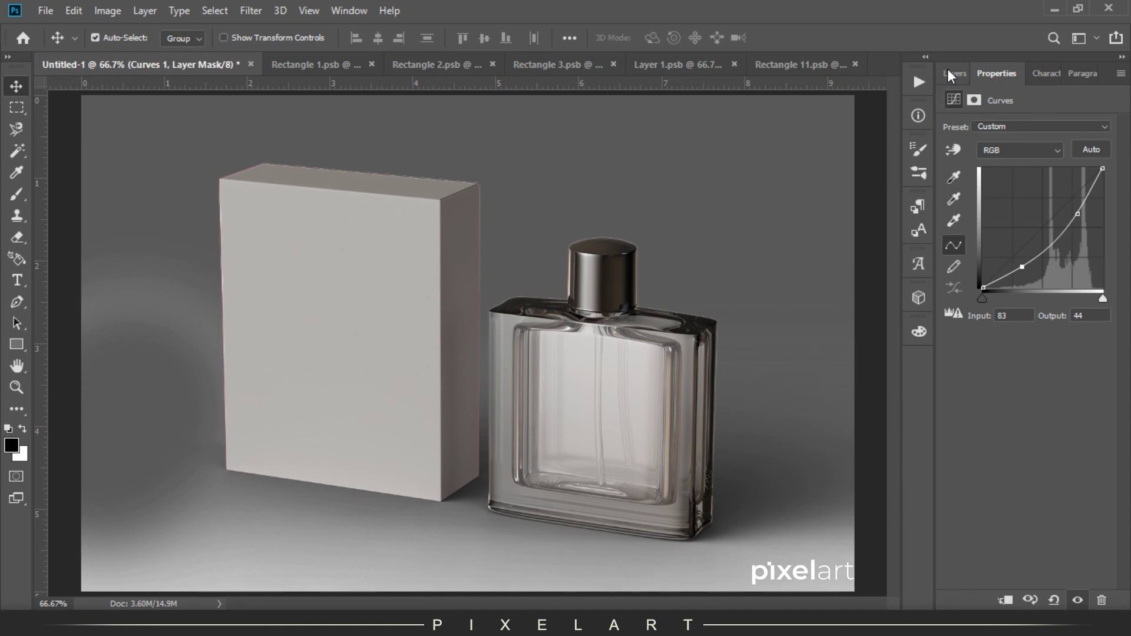
# - Clip the Curves 1 adjustment to the Perfume Bottle & Packaging 2 layer
pyautogui.click(954, 74)
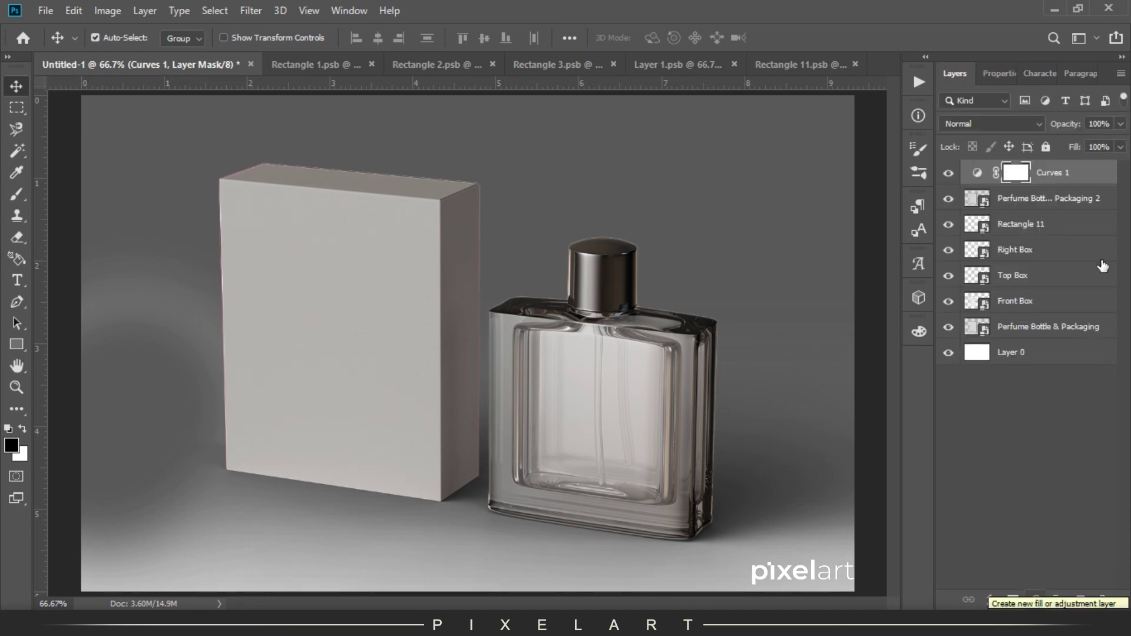
pyautogui.rightClick(1098, 177)
pyautogui.click(1002, 315)
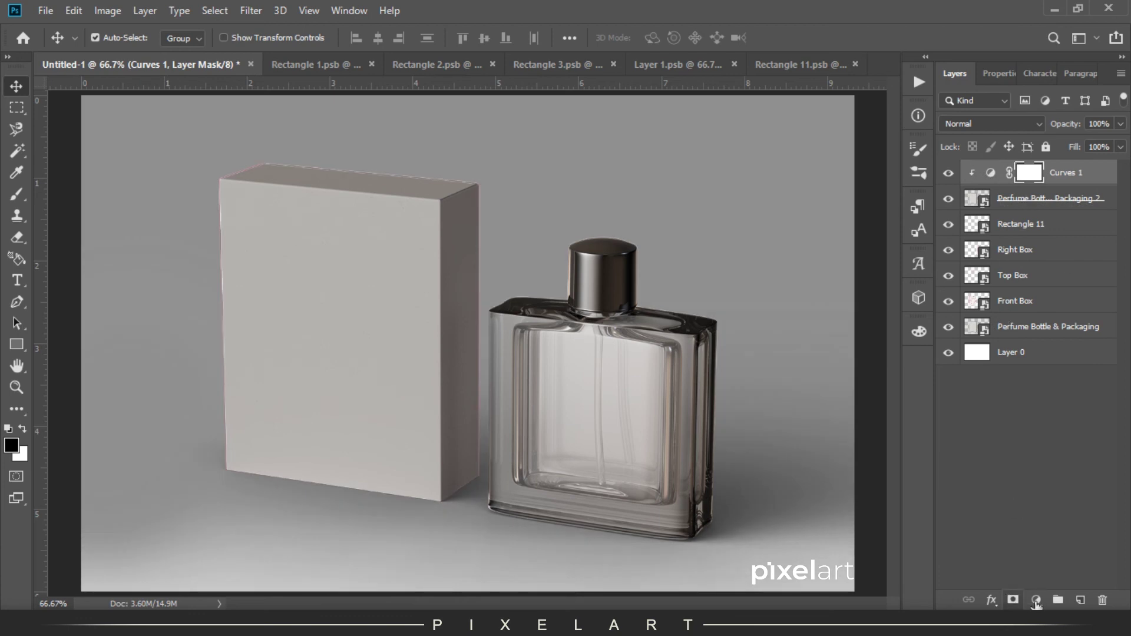
# - Add a clipped Levels adjustment above Curves 1 with the black input level at 92 and the Screen blend mode
pyautogui.click(1036, 600)
pyautogui.click(1051, 387)
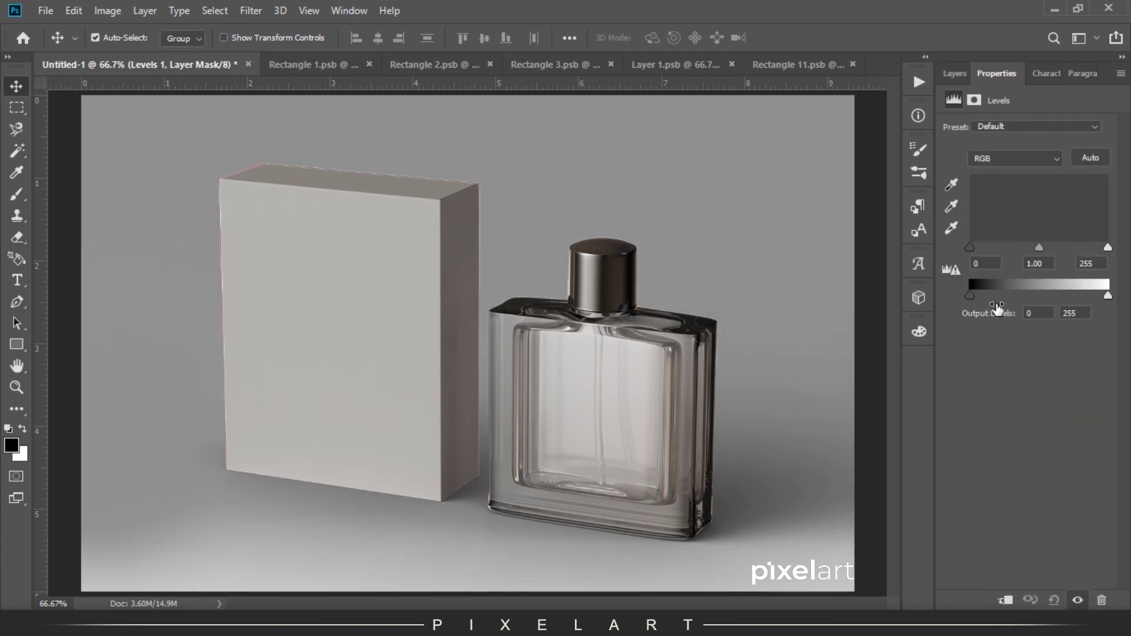
pyautogui.moveTo(977, 250); pyautogui.dragTo(1020, 250)
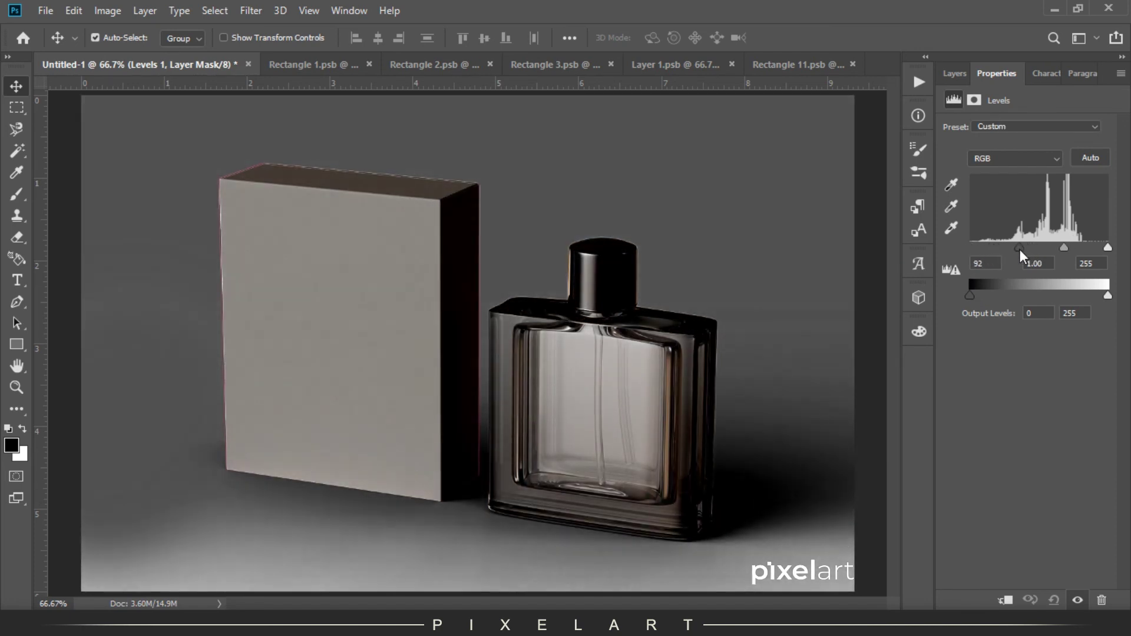
pyautogui.click(960, 72)
pyautogui.rightClick(1083, 173)
pyautogui.click(995, 319)
pyautogui.click(996, 124)
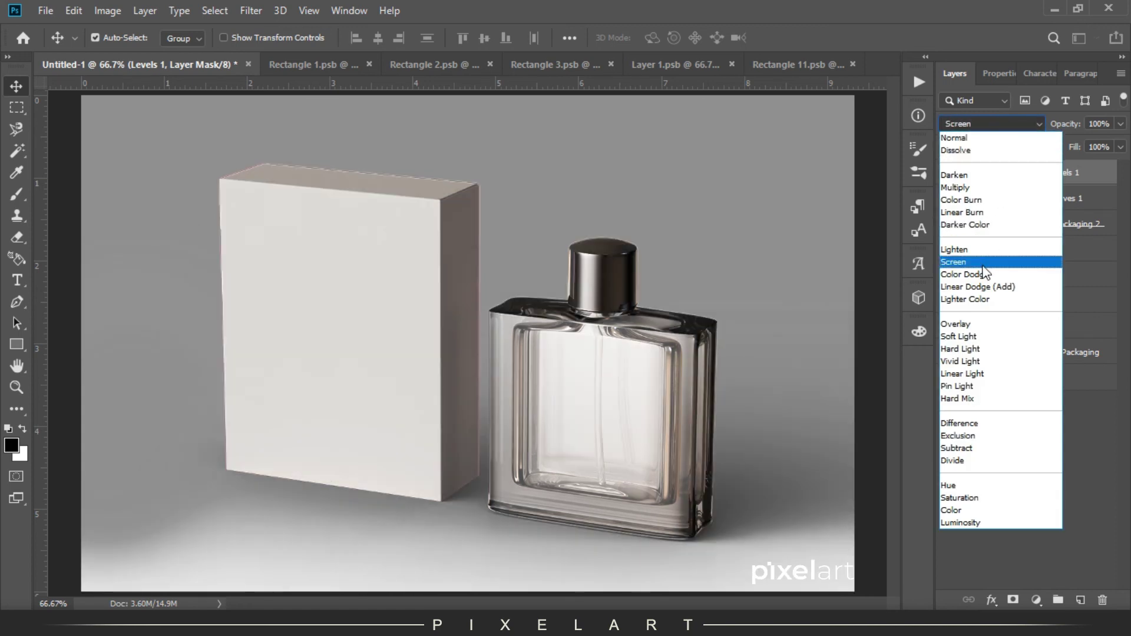
pyautogui.click(983, 265)
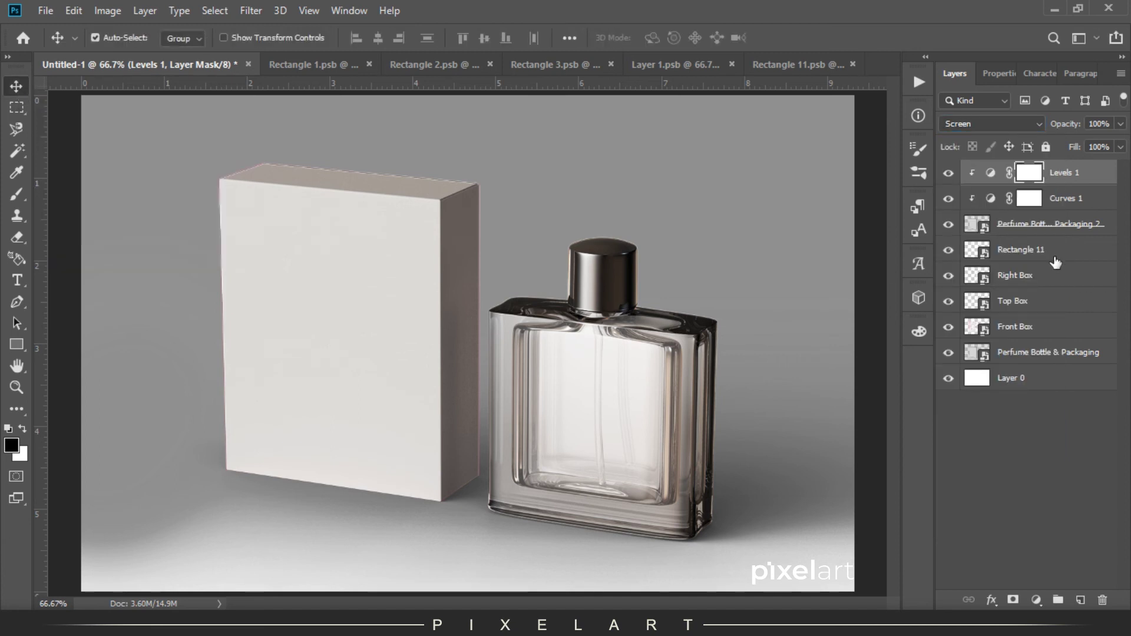
# - Move Levels 1, Curves 1 and Perfume Bottle & Packaging 2 together below the Front Box layer and check their effect
pyautogui.keyDown('ctrl'); pyautogui.click(1062, 202); pyautogui.keyUp('ctrl')
pyautogui.moveTo(1056, 230); pyautogui.dragTo(1049, 345)
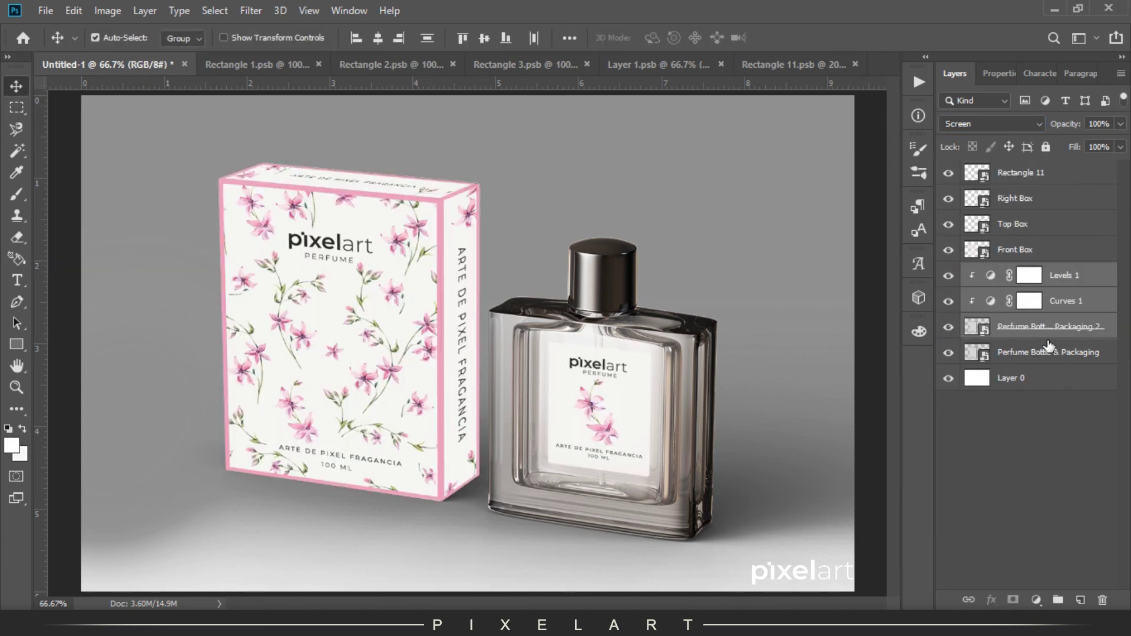
pyautogui.click(950, 326)
pyautogui.click(950, 325)
pyautogui.click(950, 326)
pyautogui.click(950, 327)
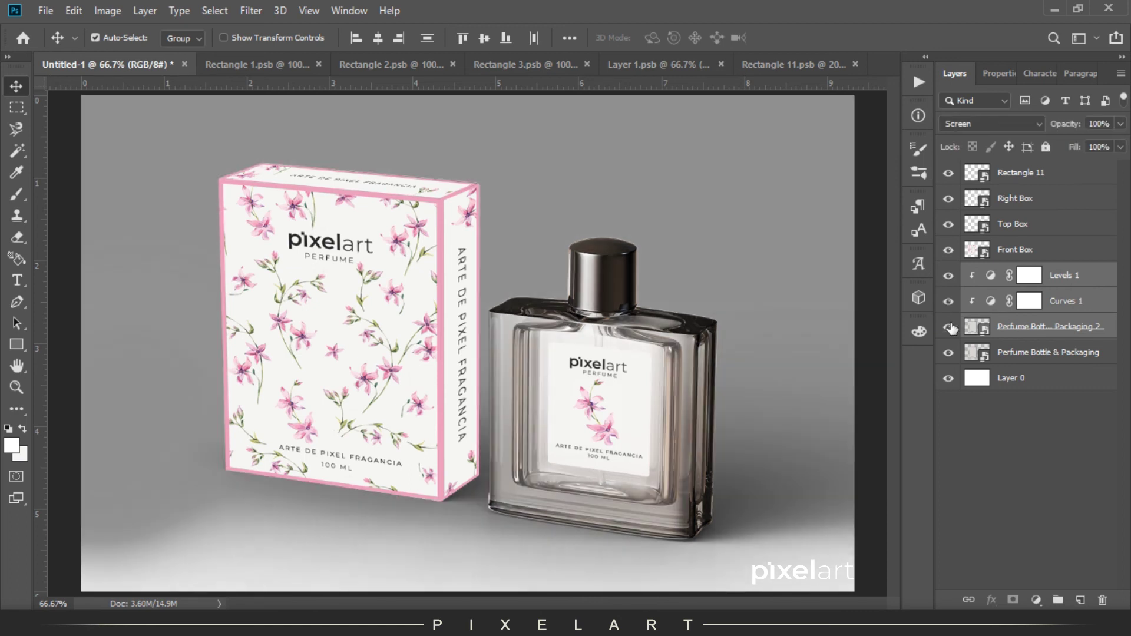
# - Lower the opacity of the Levels 1 and Curves 1 adjustments together to 63%
pyautogui.click(1012, 314)
pyautogui.keyDown('shift'); pyautogui.click(1055, 275); pyautogui.keyUp('shift')
pyautogui.moveTo(1065, 125); pyautogui.dragTo(1059, 131)
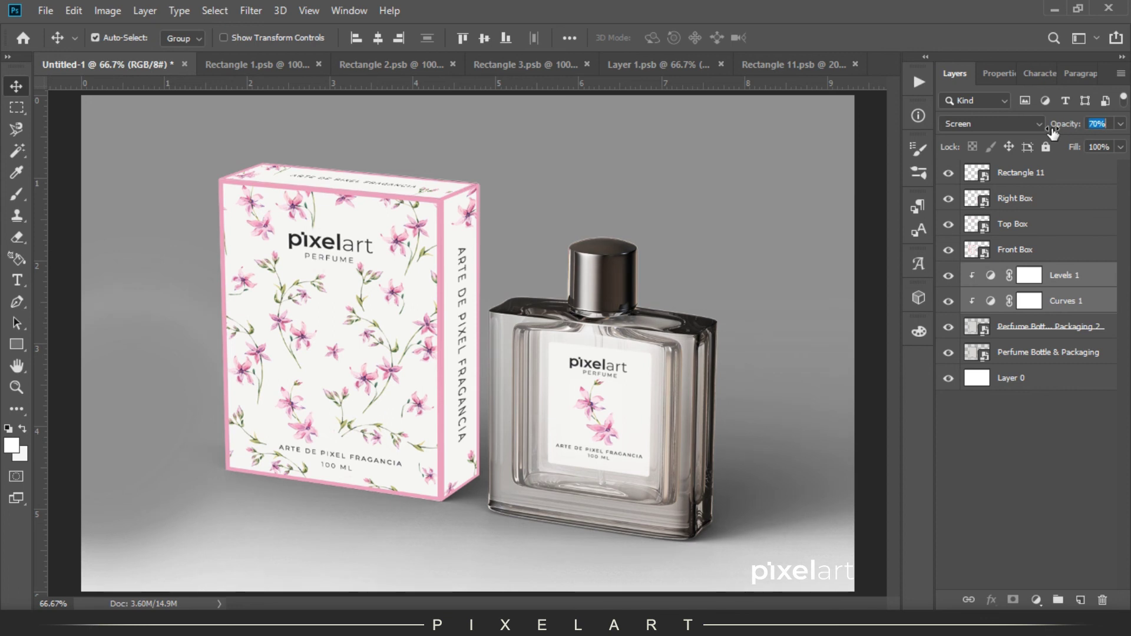
pyautogui.click(1083, 281)
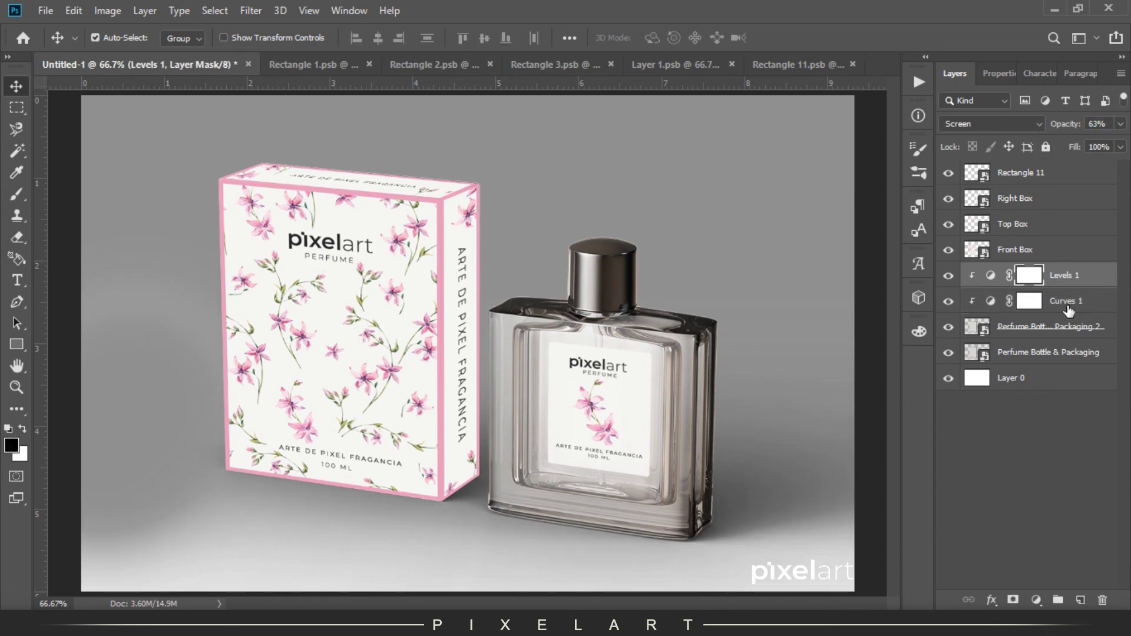
# - Try Normal and other blend modes on the Levels 1 adjustment, ending on Screen
pyautogui.click(996, 126)
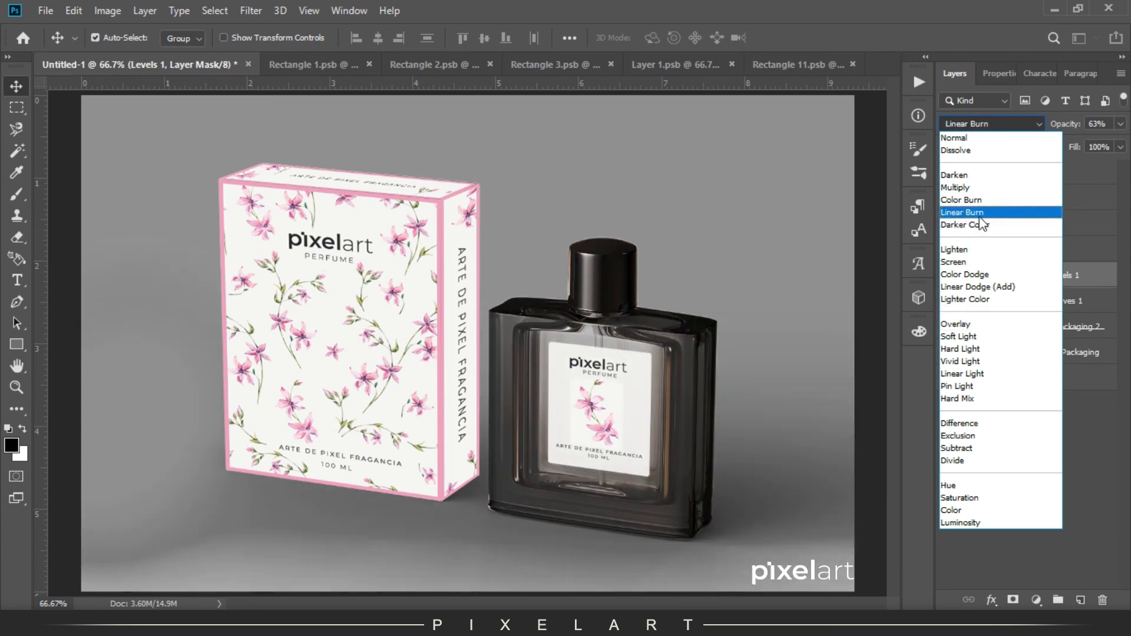
pyautogui.click(976, 137)
pyautogui.click(982, 124)
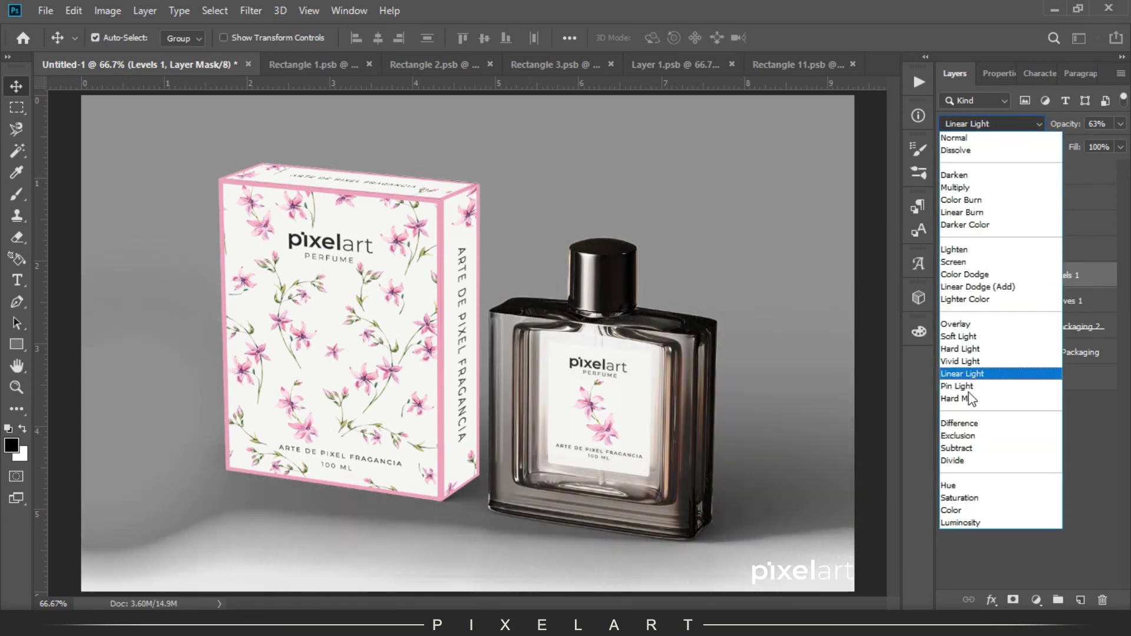
pyautogui.click(978, 262)
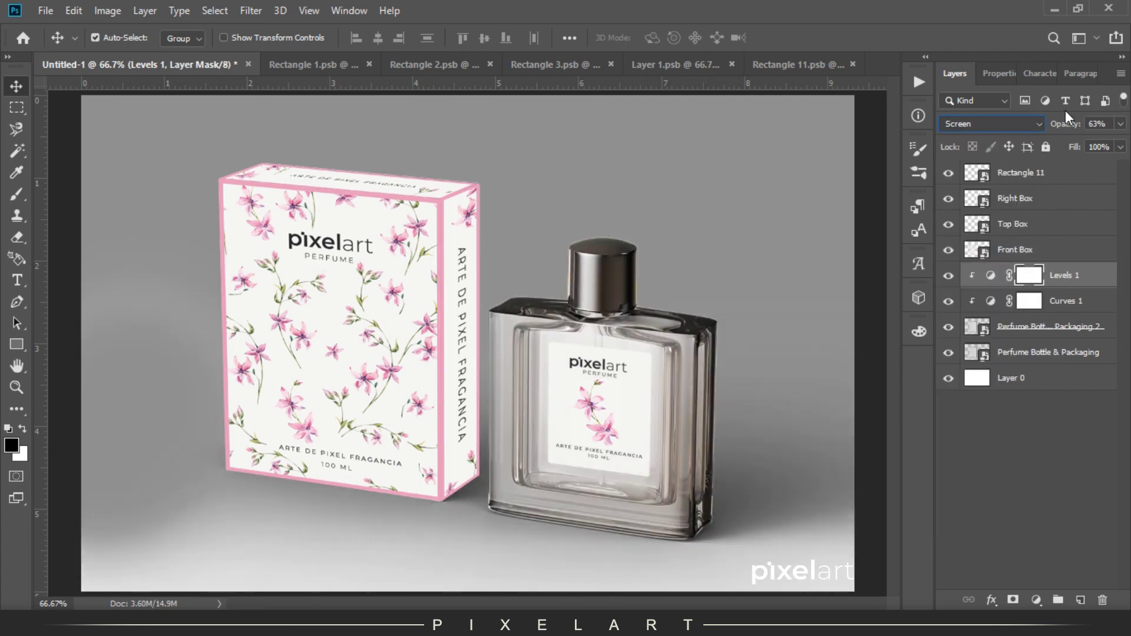
# - Set the opacity of Levels 1 to 17% and of Curves 1 to 45%
pyautogui.moveTo(1073, 129); pyautogui.dragTo(947, 151)
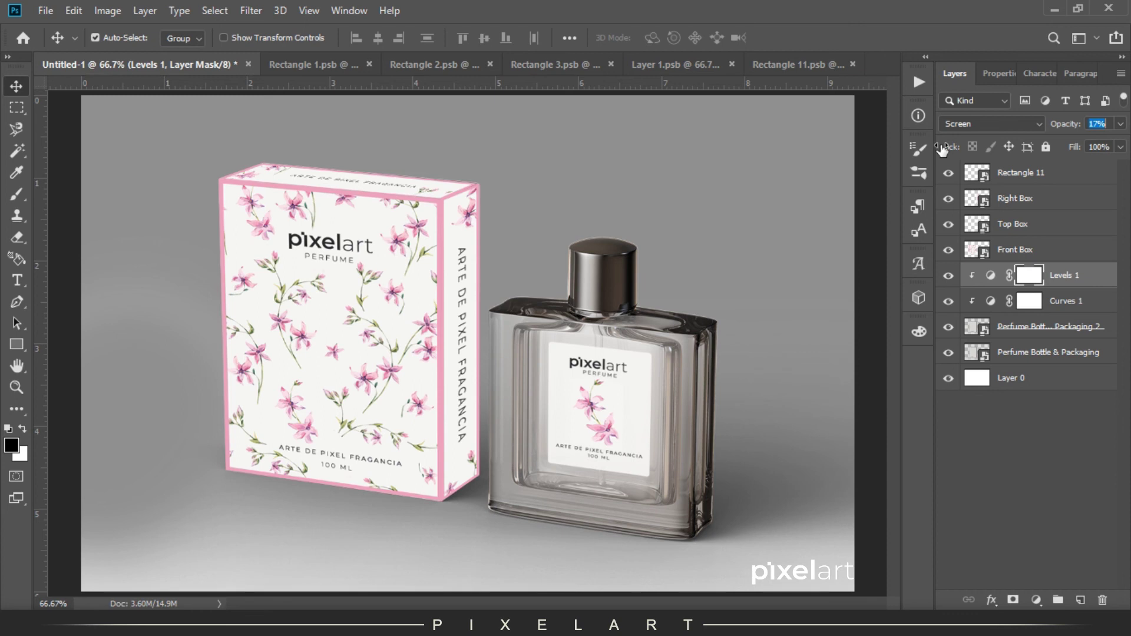
pyautogui.click(1074, 301)
pyautogui.moveTo(1060, 125); pyautogui.dragTo(1043, 125)
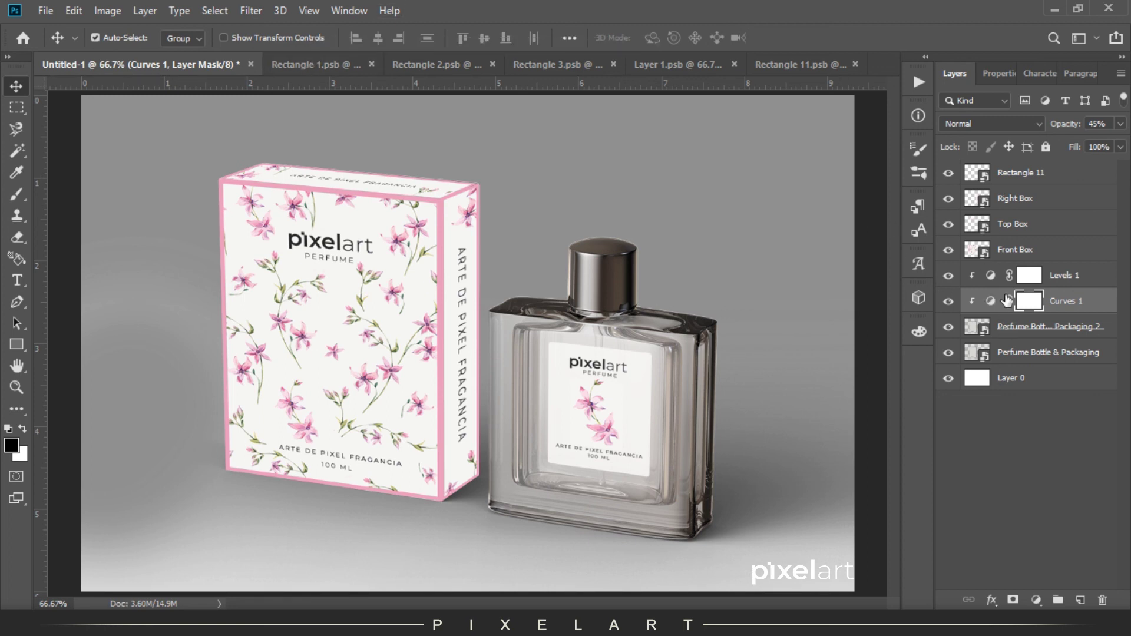
# - Set the Front Box, Top Box and Right Box layers to the Linear Burn blend mode
pyautogui.click(1008, 254)
pyautogui.click(992, 123)
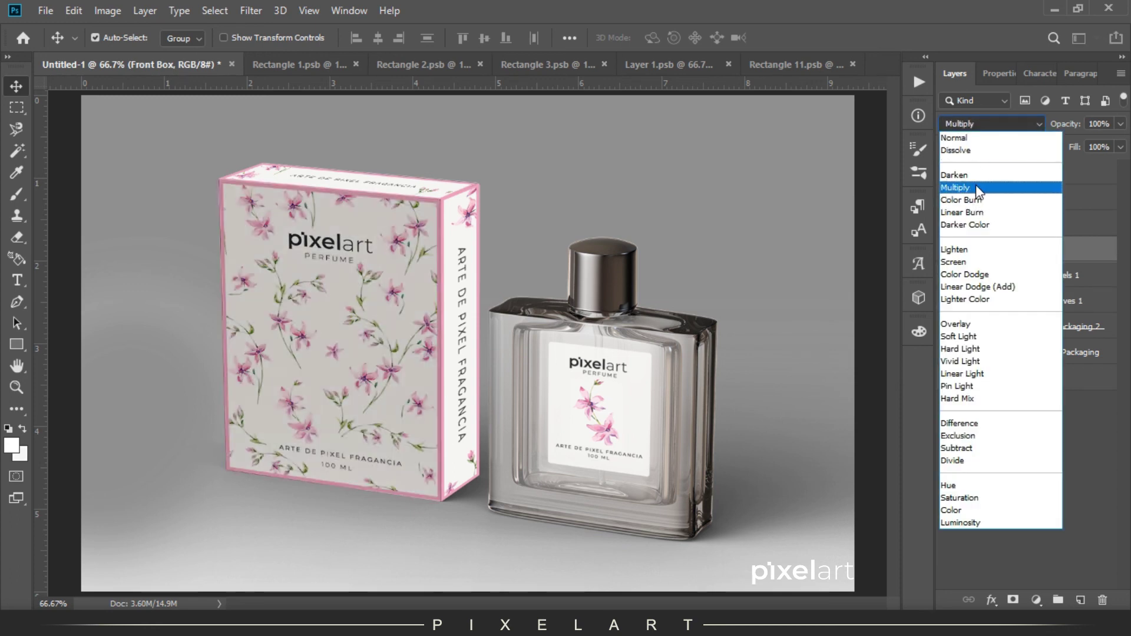
pyautogui.click(983, 218)
pyautogui.click(996, 223)
pyautogui.click(1001, 125)
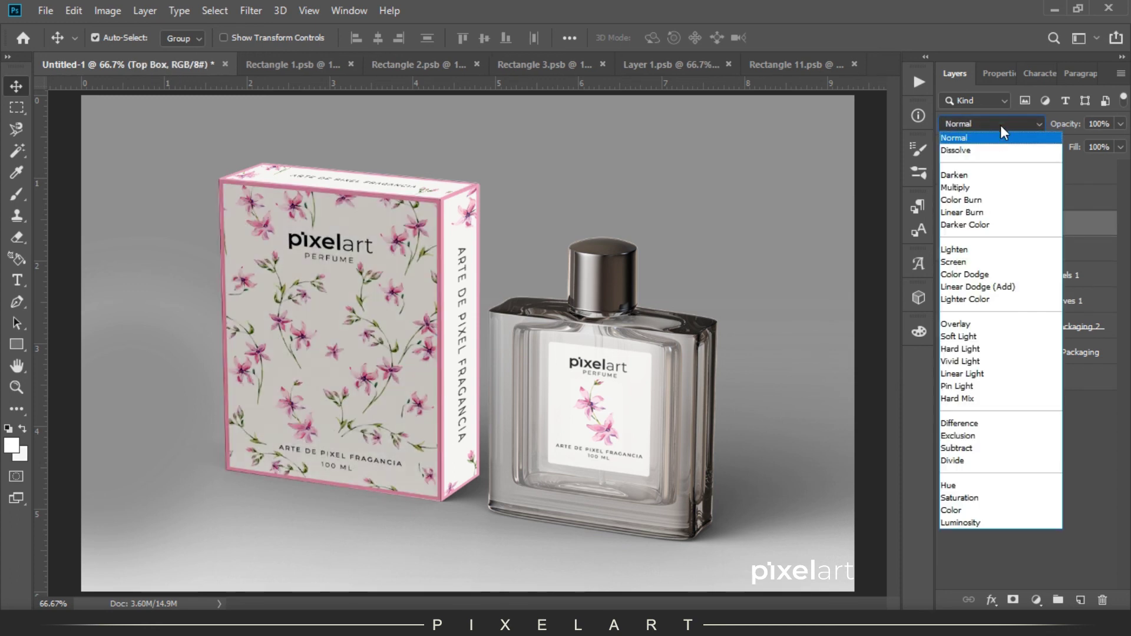
pyautogui.click(991, 218)
pyautogui.click(996, 198)
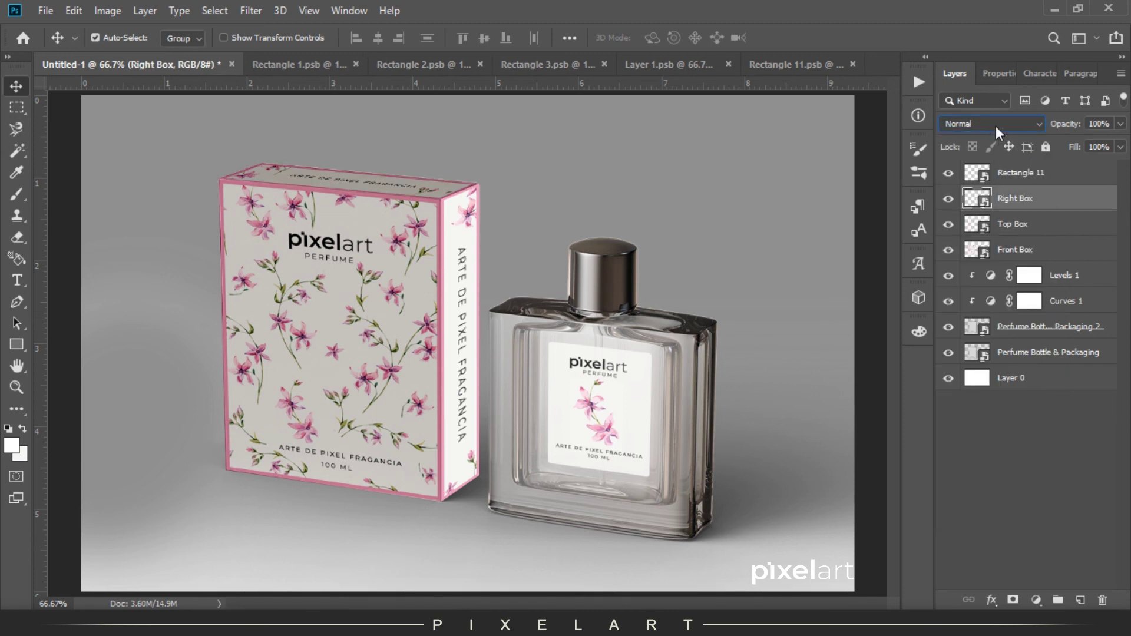
pyautogui.click(996, 124)
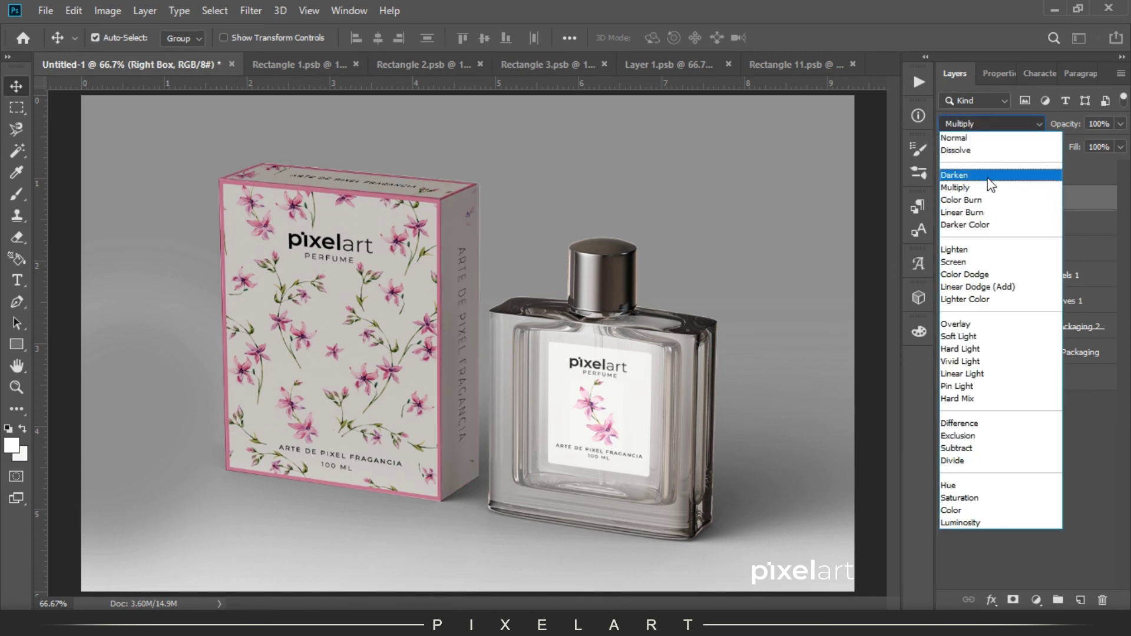
pyautogui.click(989, 214)
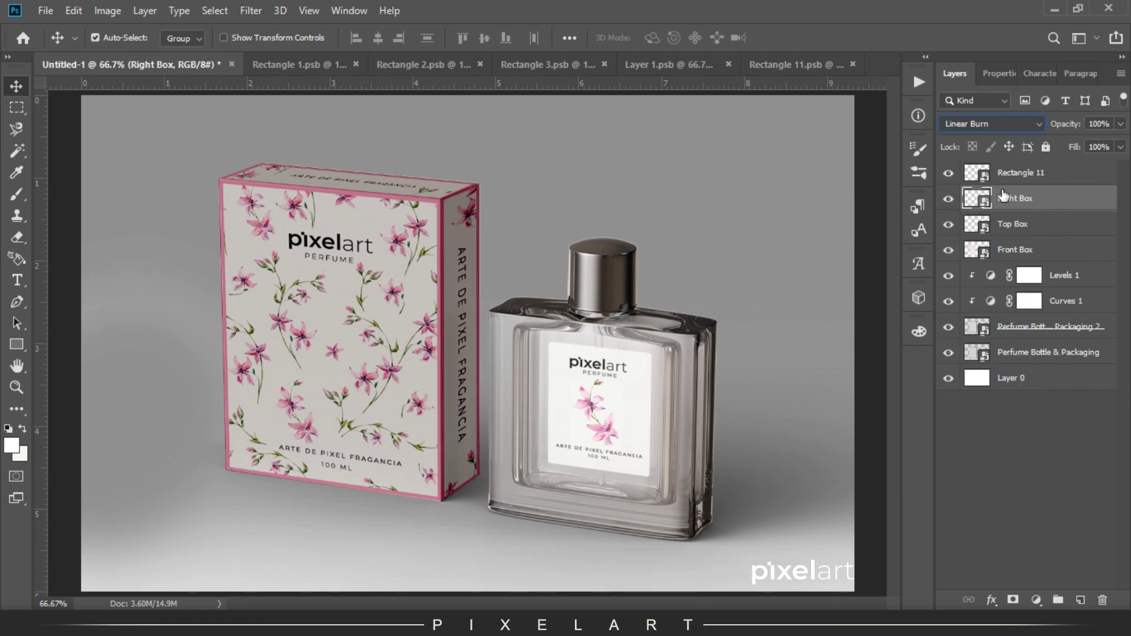
# - Set the bottle label layer Rectangle 11 to the Linear Burn blend mode
pyautogui.click(1010, 174)
pyautogui.click(993, 124)
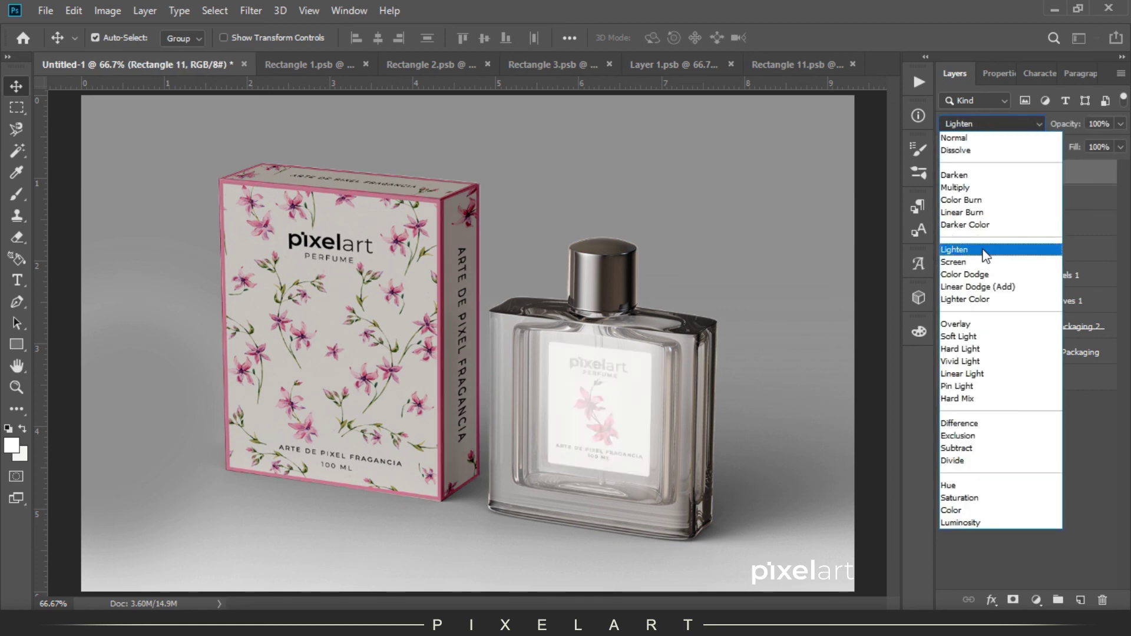
pyautogui.click(991, 213)
# - Set the off-white rectangle's opacity to 100% in Rectangle 11.psb, save it and return to the mockup document
pyautogui.click(805, 62)
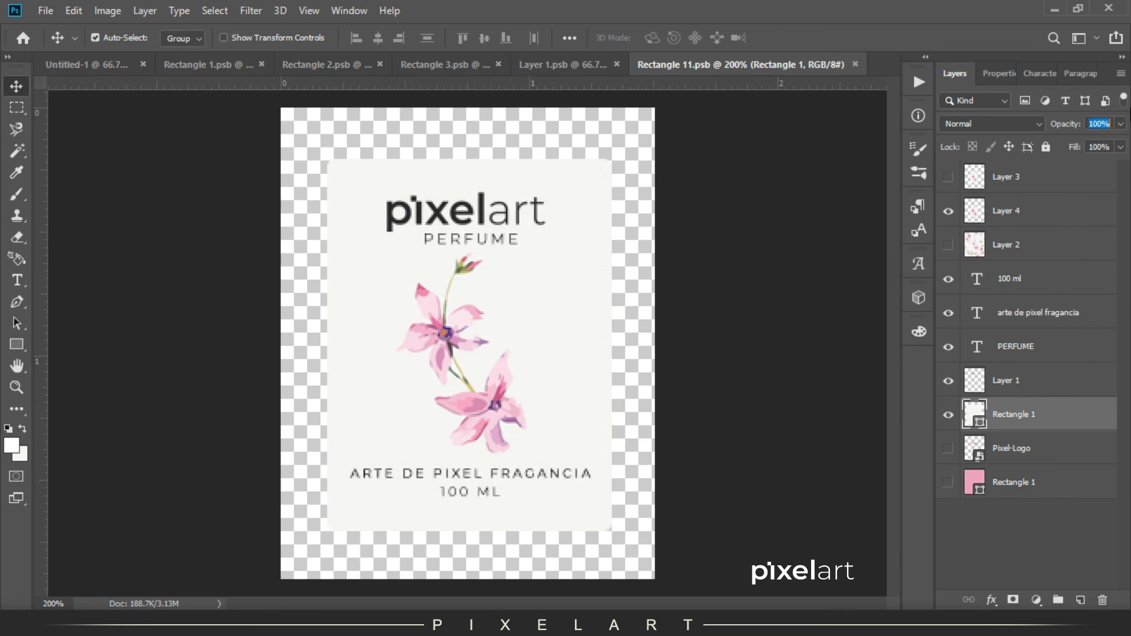
pyautogui.click(45, 10)
pyautogui.click(76, 167)
pyautogui.click(101, 70)
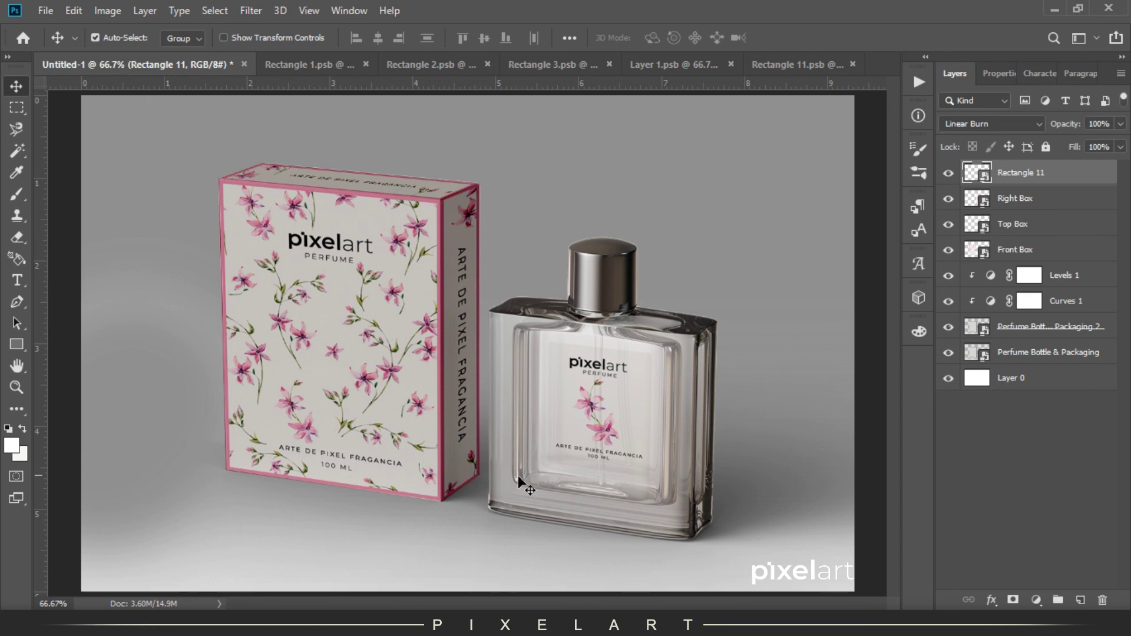
# - Draw a closed pink Pen shape about 305 by 301 px with rounded lower corners over the bottle's inner front face
pyautogui.press('p')
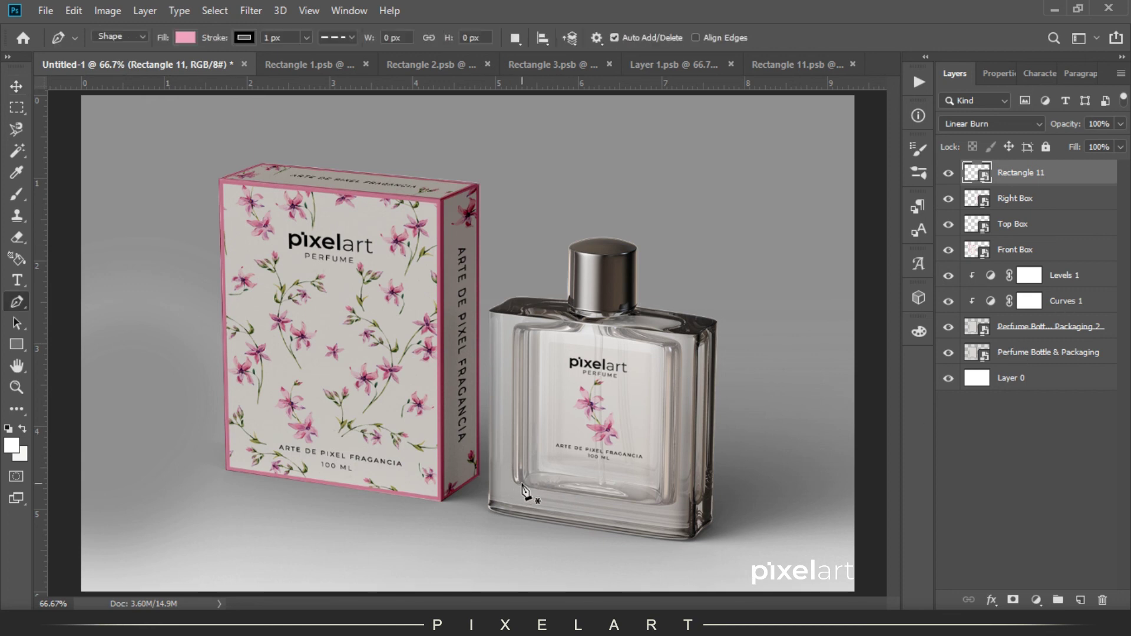
pyautogui.click(523, 486)
pyautogui.moveTo(514, 460); pyautogui.dragTo(518, 434)
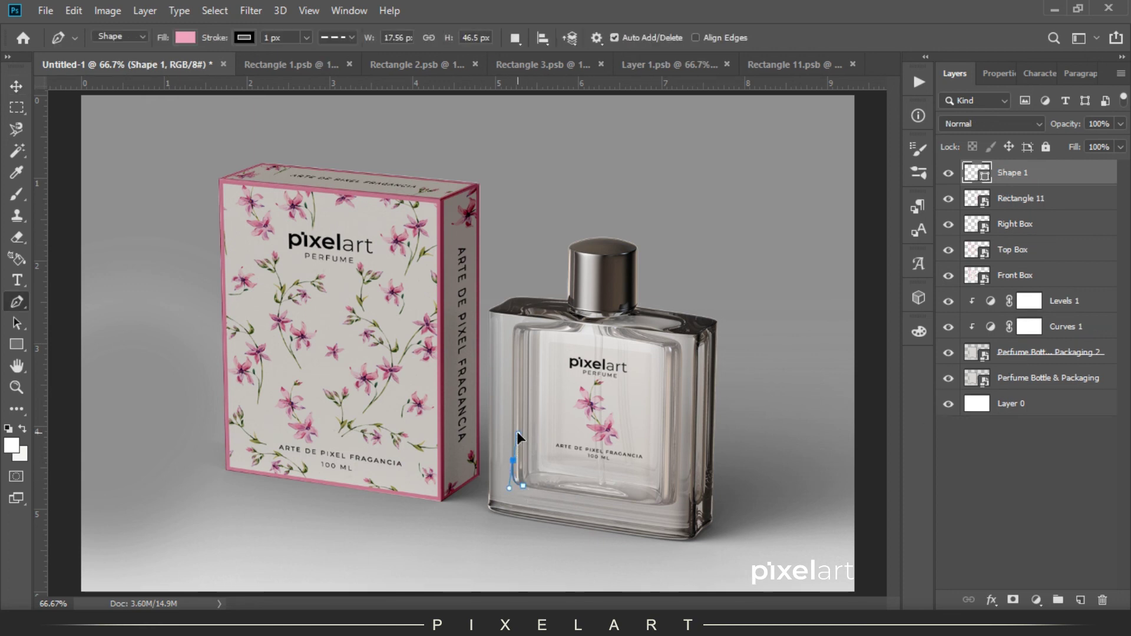
pyautogui.keyDown('alt'); pyautogui.click(514, 460); pyautogui.keyUp('alt')
pyautogui.click(513, 339)
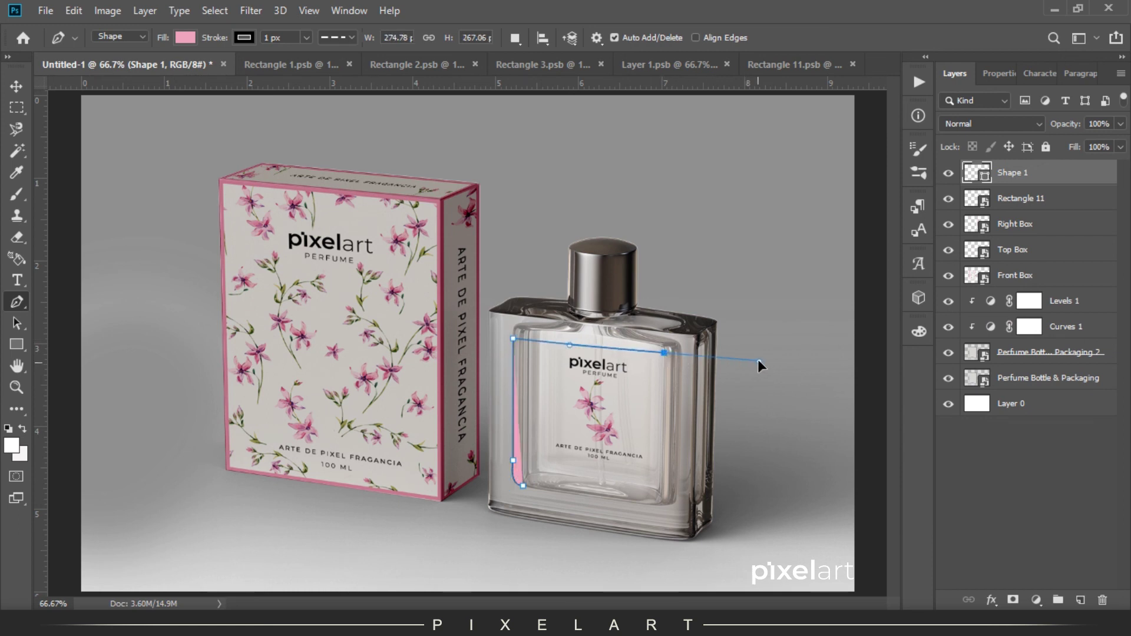
pyautogui.click(665, 353)
pyautogui.click(680, 353)
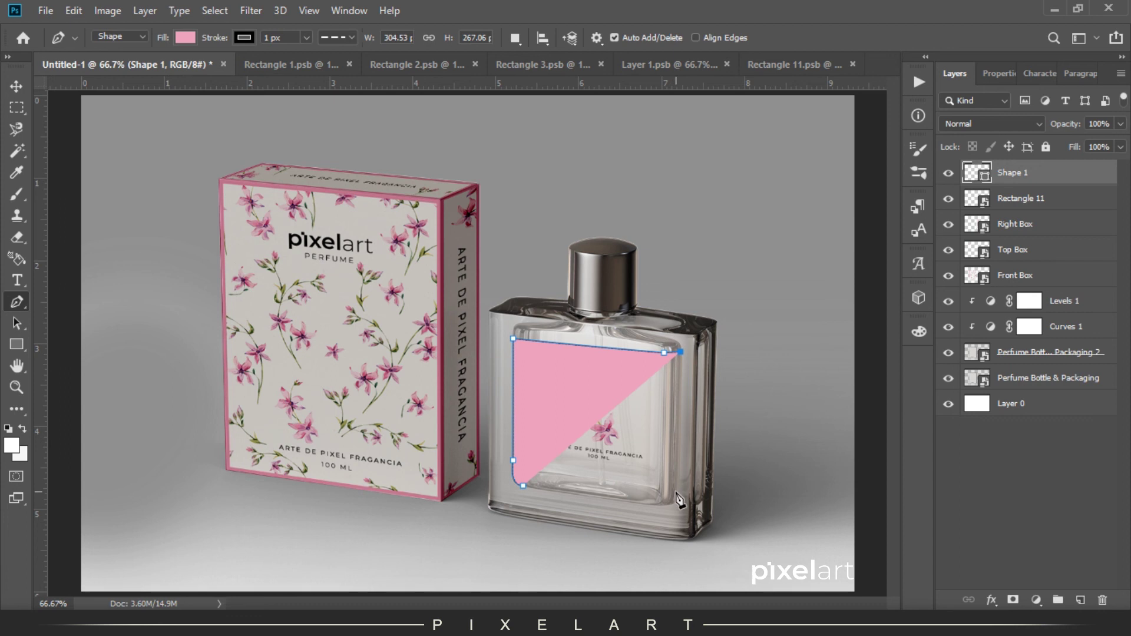
pyautogui.click(677, 494)
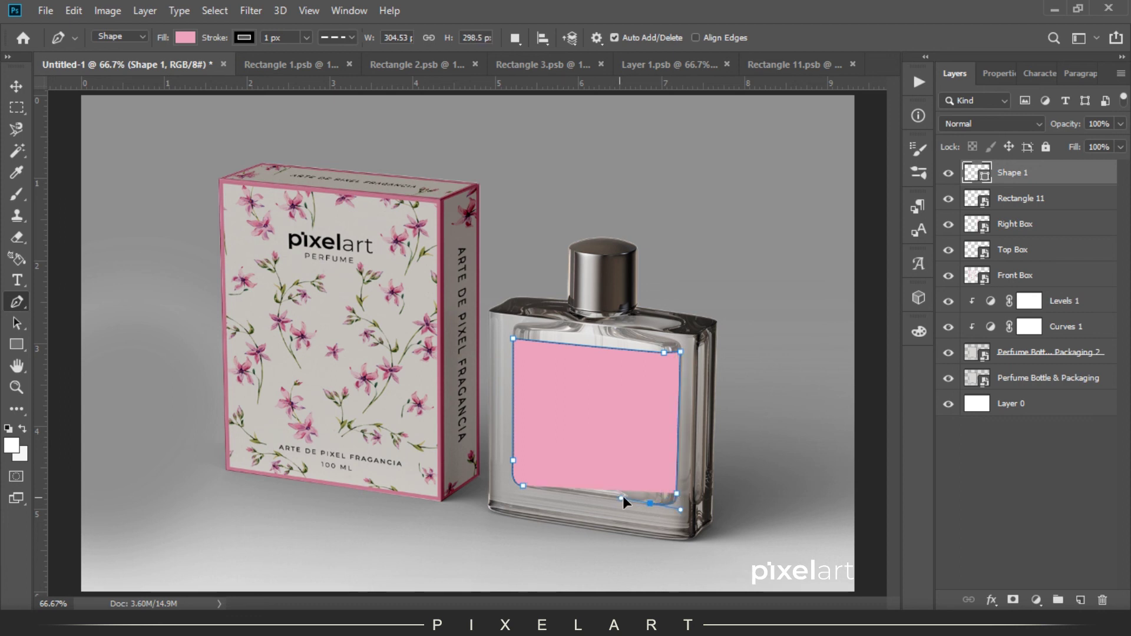
pyautogui.click(524, 486)
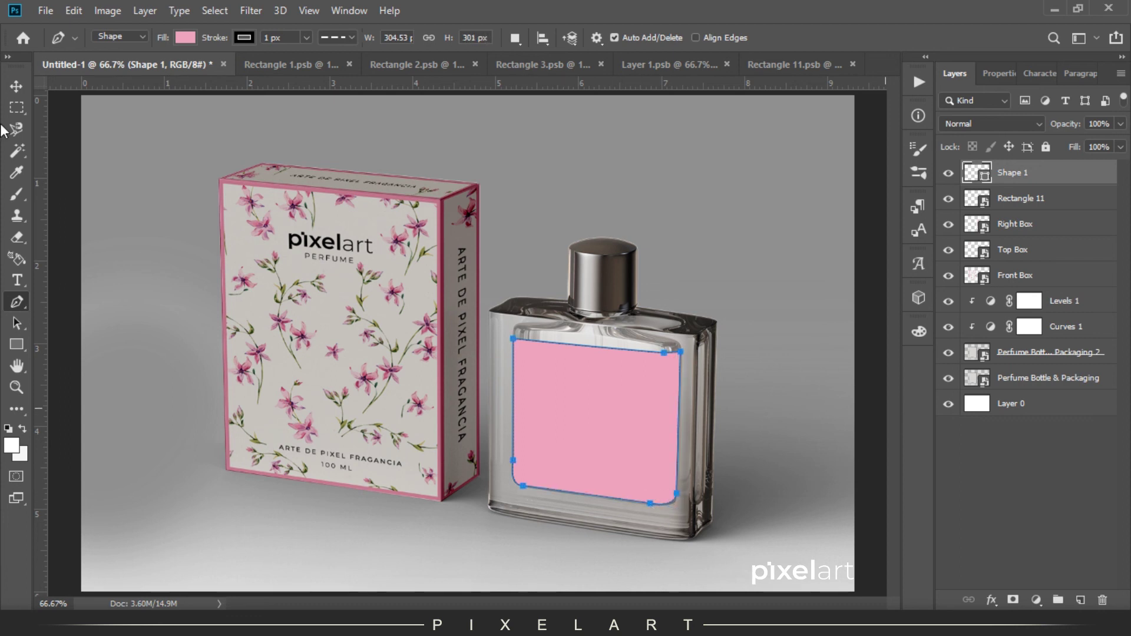
pyautogui.click(17, 86)
# - Try the Multiply blend mode on the pink Shape 1 layer, then undo it
pyautogui.click(992, 124)
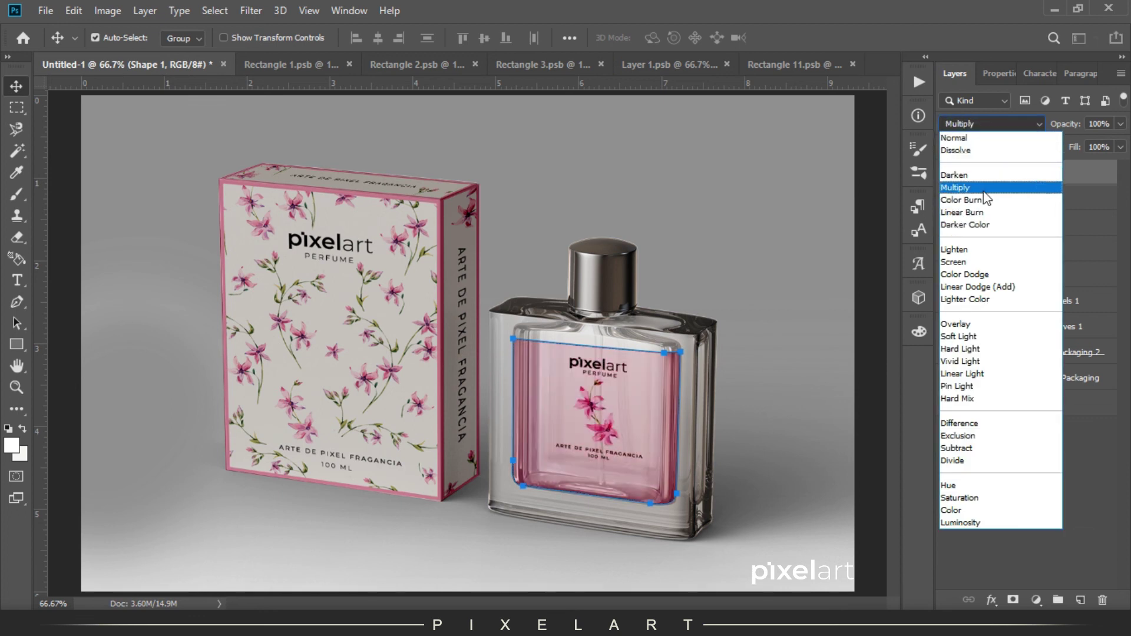
pyautogui.click(983, 189)
pyautogui.click(997, 74)
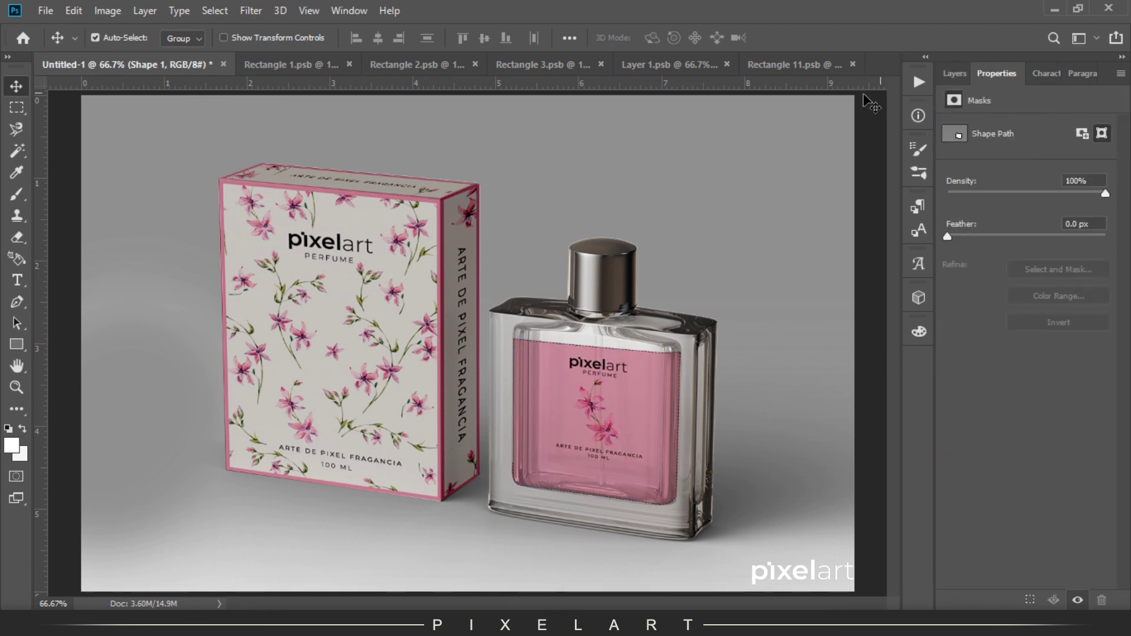
pyautogui.hotkey('ctrl', 'z')
pyautogui.click(963, 74)
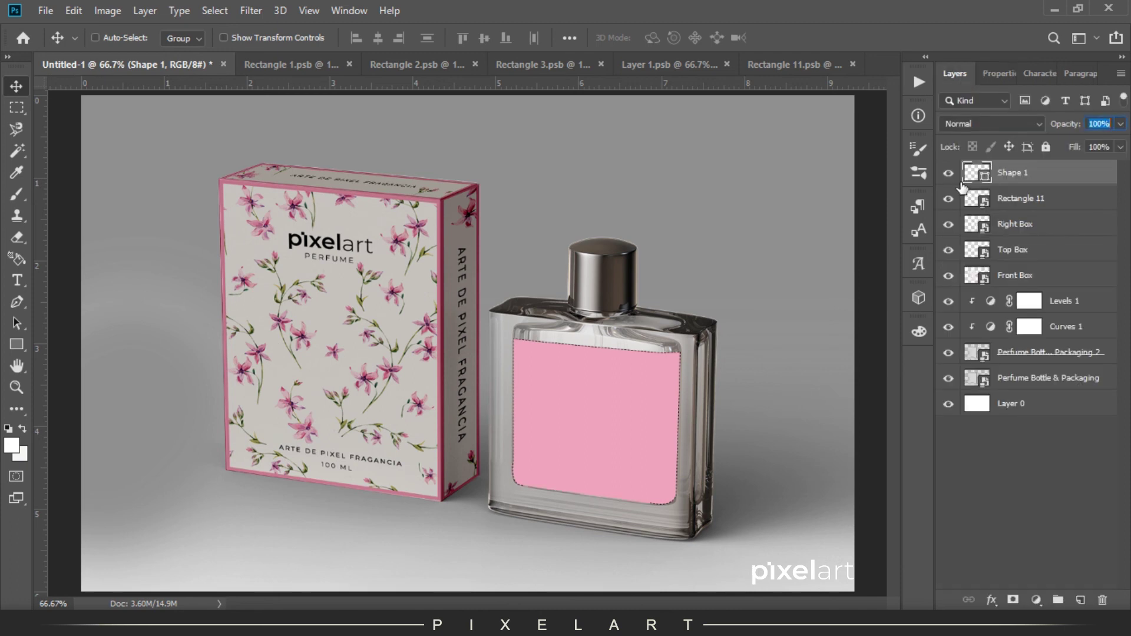
# - Replace the Shape 1 vector layer with a new pixel layer filled with the same pink from its selection
pyautogui.click(17, 108)
pyautogui.click(17, 86)
pyautogui.keyDown('ctrl'); pyautogui.click(977, 172); pyautogui.keyUp('ctrl')
pyautogui.click(1081, 600)
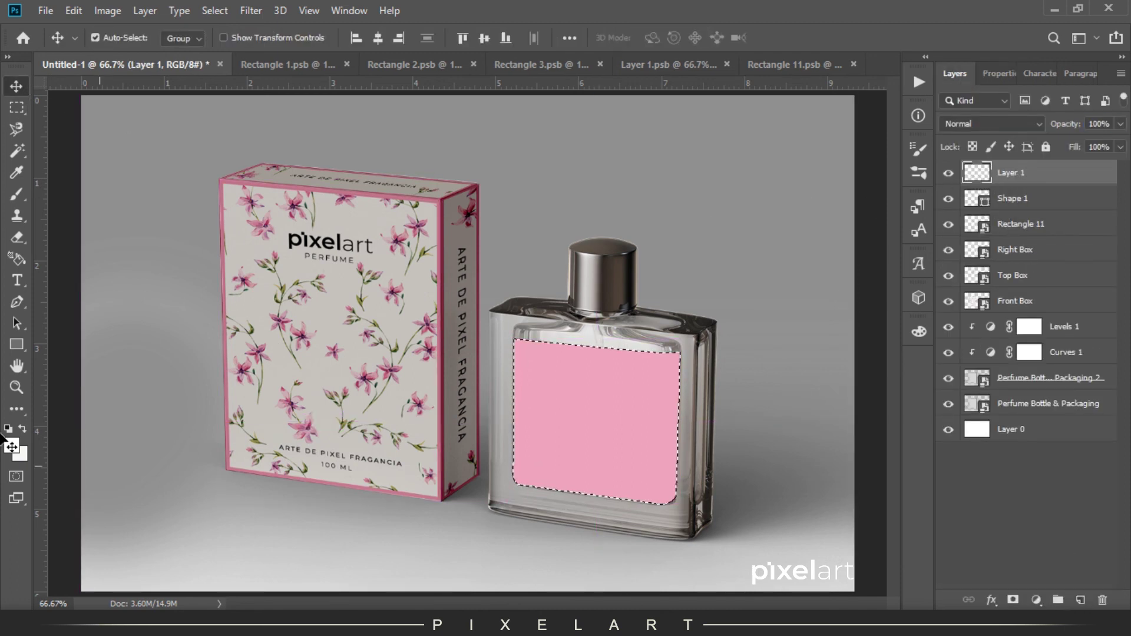
pyautogui.press('i')
pyautogui.keyDown('alt'); pyautogui.click(621, 410); pyautogui.keyUp('alt')
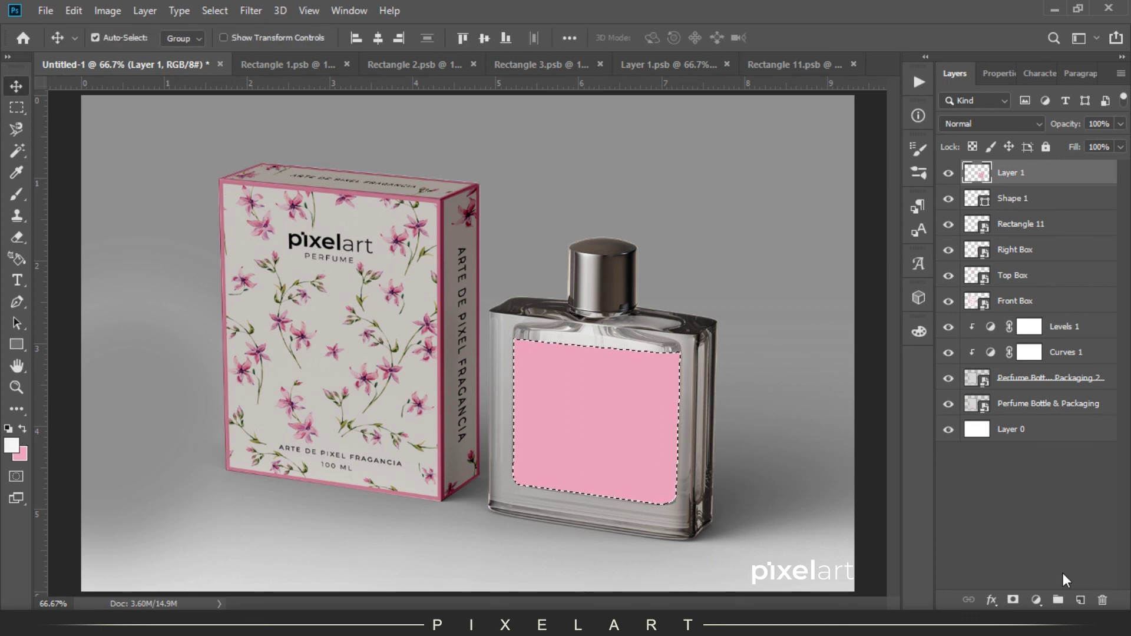
pyautogui.click(1015, 207)
pyautogui.press('Delete')
pyautogui.click(1012, 176)
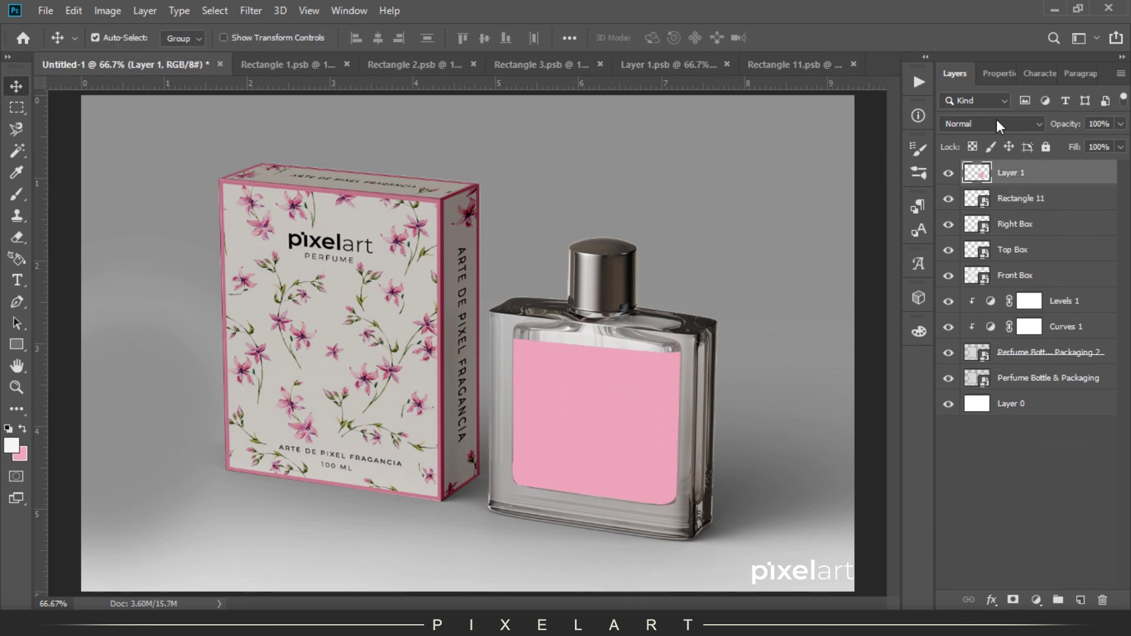
# - Set the blend mode of the pink Layer 1 over the bottle to Color Burn
pyautogui.click(1000, 125)
pyautogui.click(975, 202)
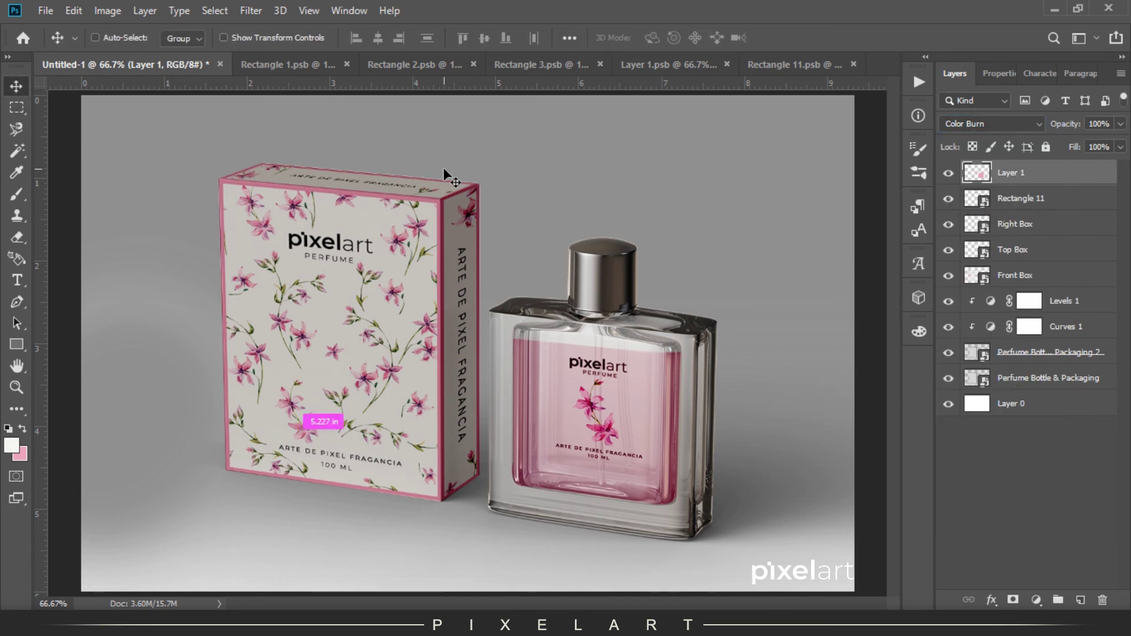
# - Try the Screen blend mode on Layer 2 over the upper part of the pink liquid, then delete that layer
pyautogui.hotkey('ctrl', '+')
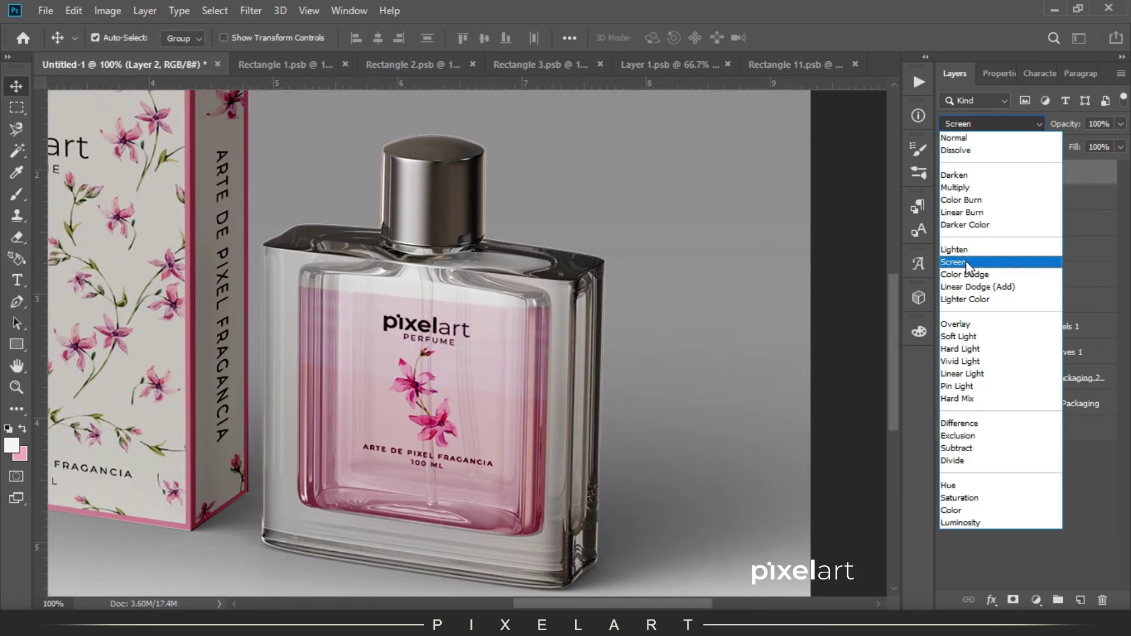
pyautogui.click(967, 256)
pyautogui.click(17, 86)
pyautogui.press('Delete')
# - Soften the top edge of the pink liquid on Layer 1 with a soft 40 px Eraser
pyautogui.press('e')
pyautogui.rightClick(306, 253)
pyautogui.press('Return')
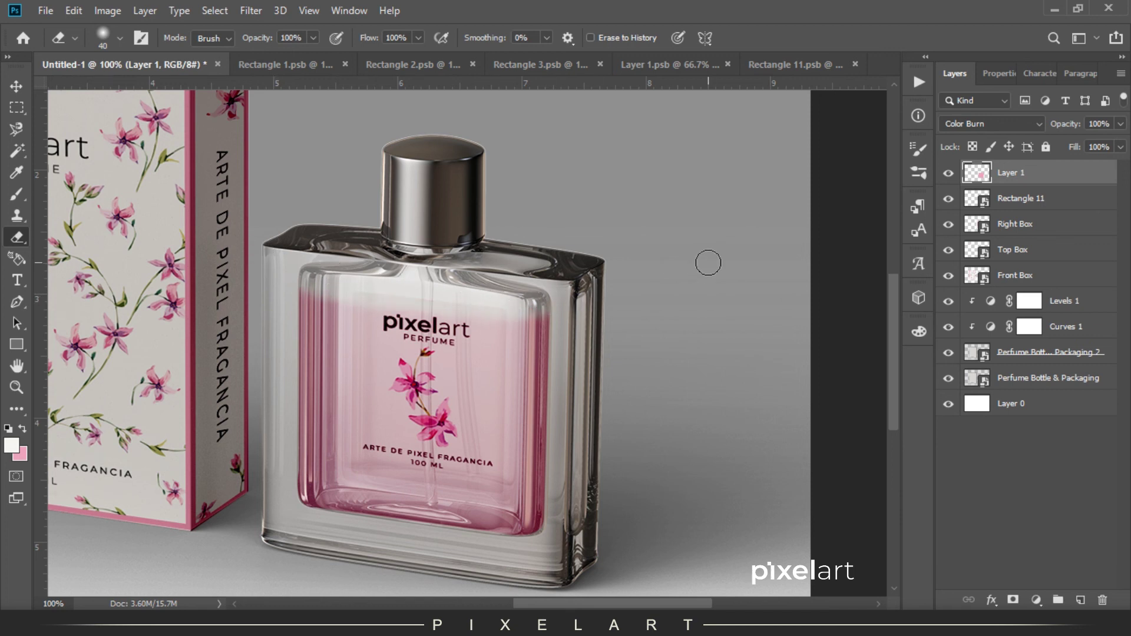
pyautogui.hotkey('ctrl', '-')
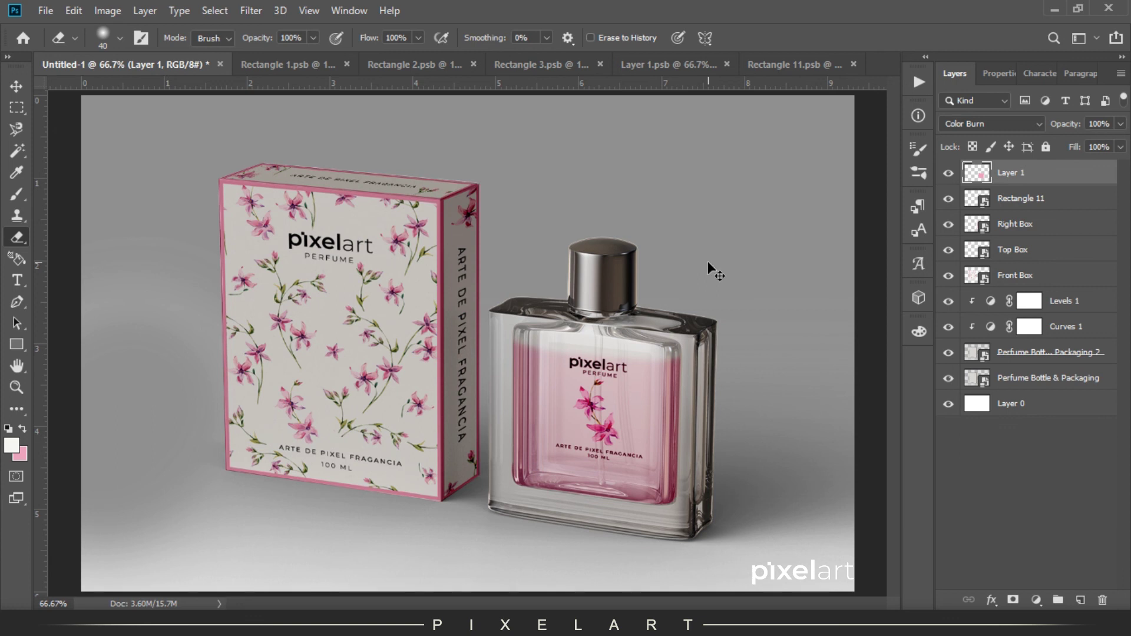
# - Add an empty layer directly above Layer 0, and fill Layer 0 with the pink background colour
pyautogui.click(14, 88)
pyautogui.click(1006, 407)
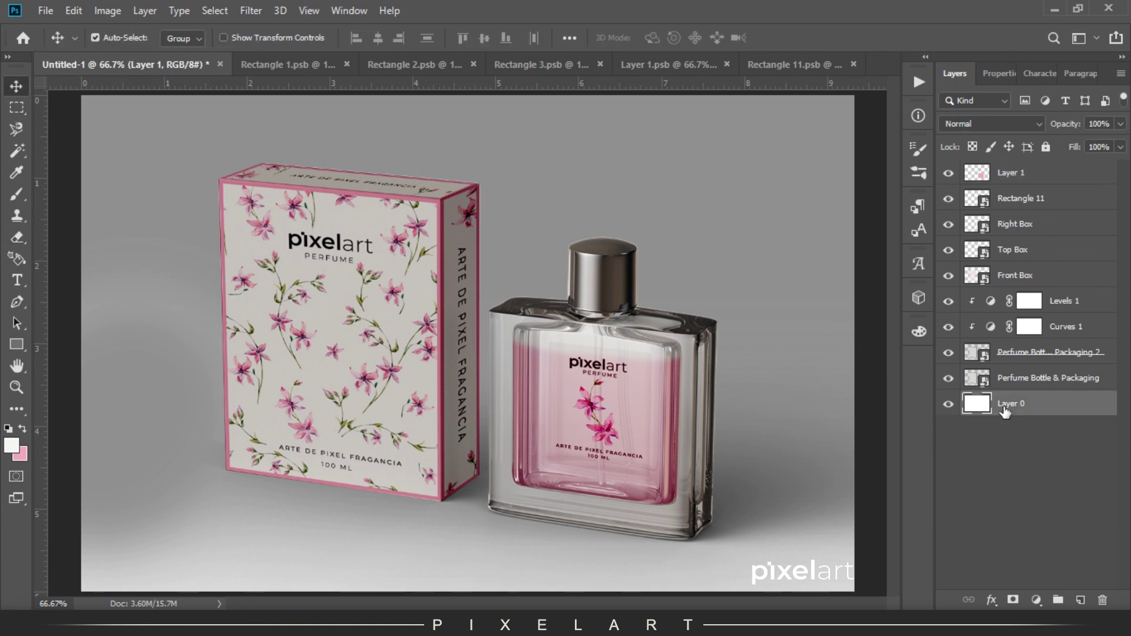
pyautogui.click(1081, 601)
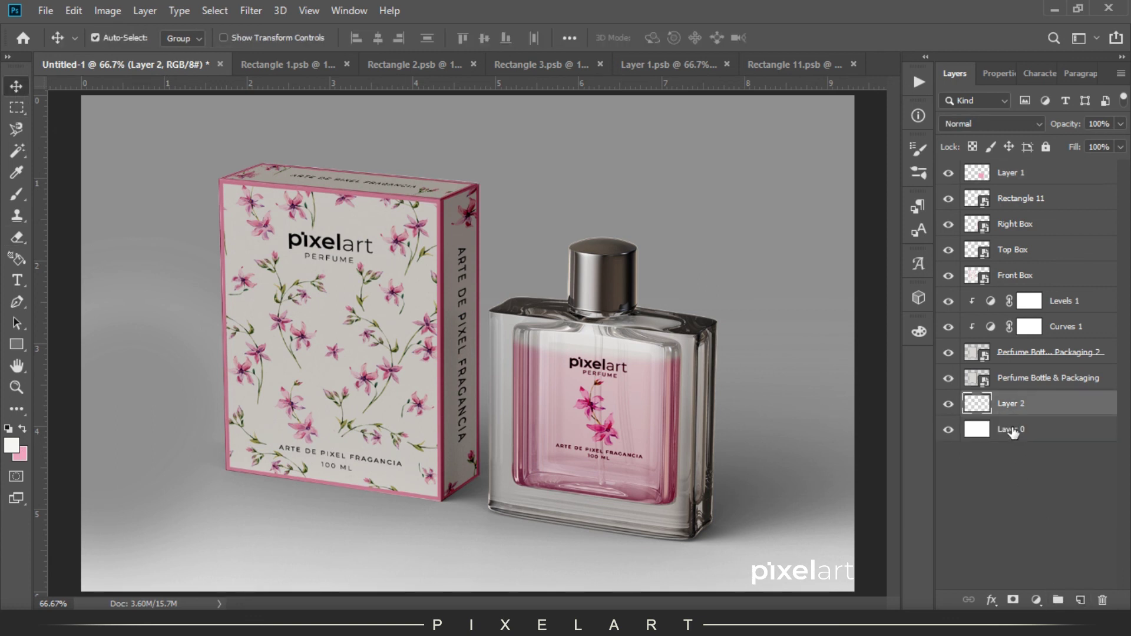
pyautogui.click(1014, 431)
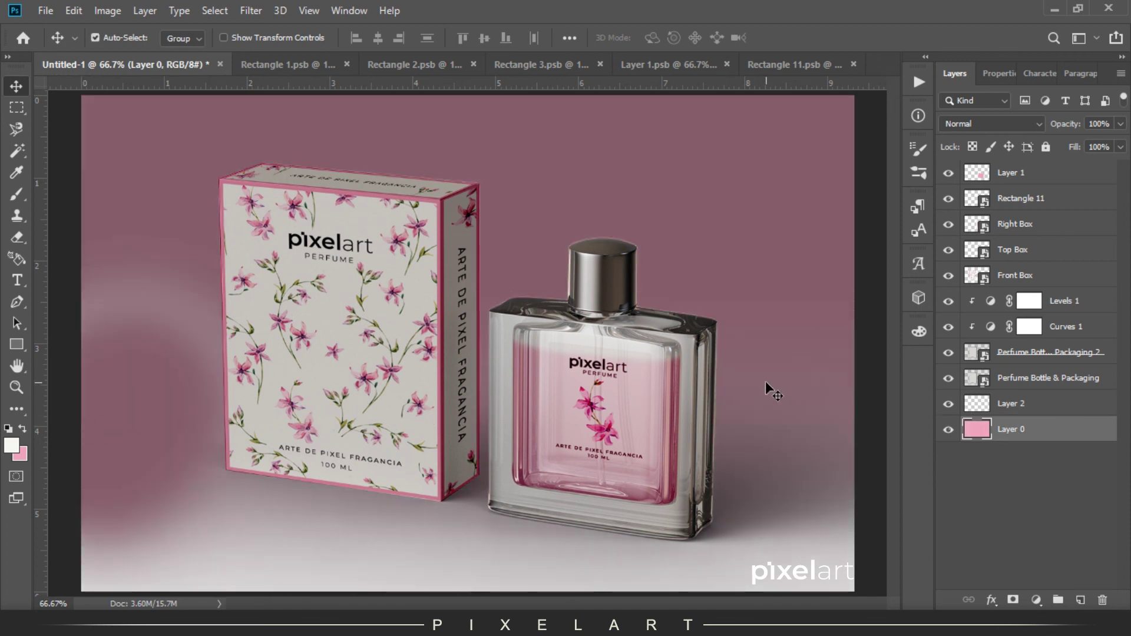
# - Choose a lighter pink as the background colour and refill Layer 0 with it
pyautogui.click(21, 455)
pyautogui.click(1042, 314)
pyautogui.hotkey('ctrl', 'BackSpace')
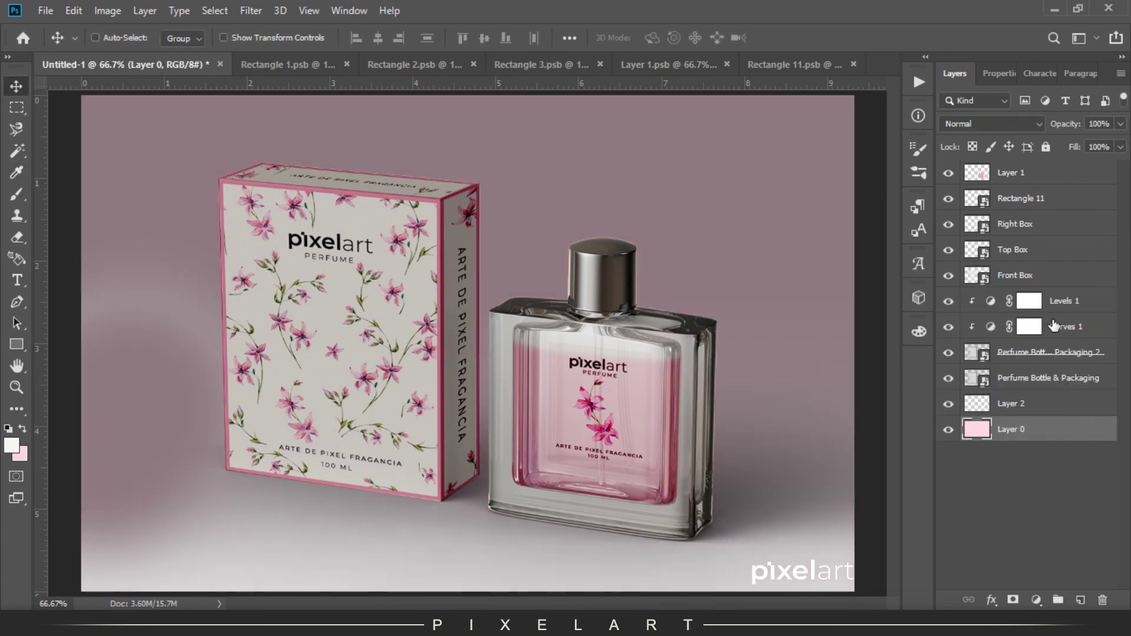
# - Duplicate the pink Layer 0, place the copy between Curves 1 and the second packaging layer, and set its blend mode to Color
pyautogui.hotkey('ctrl', '-')
pyautogui.hotkey('ctrl', 'j')
pyautogui.moveTo(1014, 429); pyautogui.dragTo(1014, 340)
pyautogui.click(993, 124)
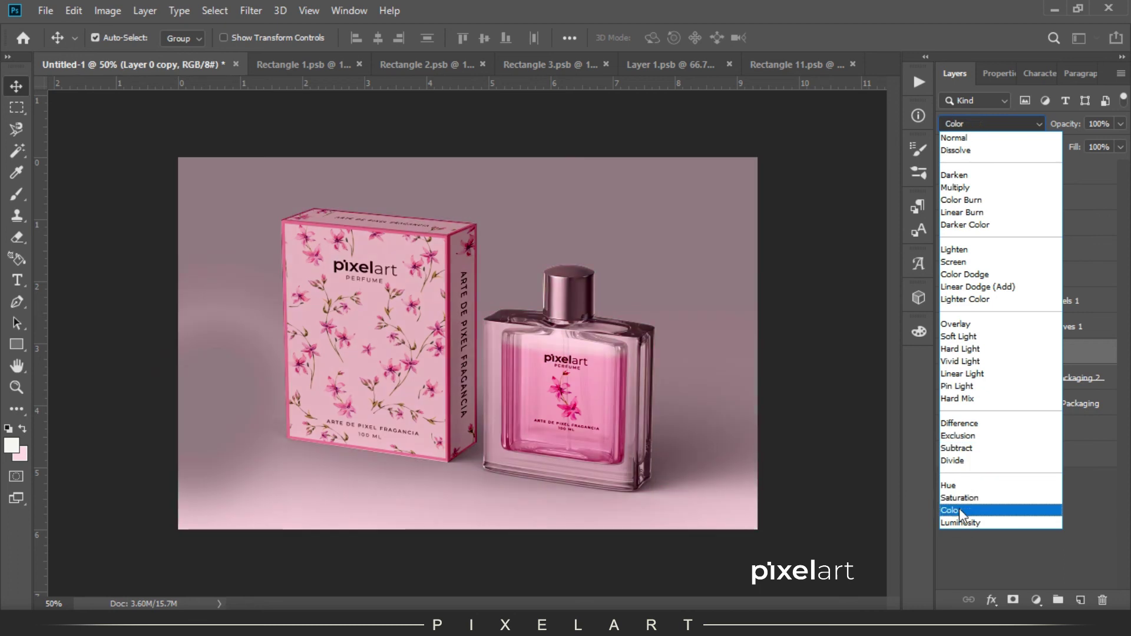
pyautogui.click(961, 511)
# - Release Layer 0 copy from its clipping mask and move it above Levels 1
pyautogui.rightClick(1029, 359)
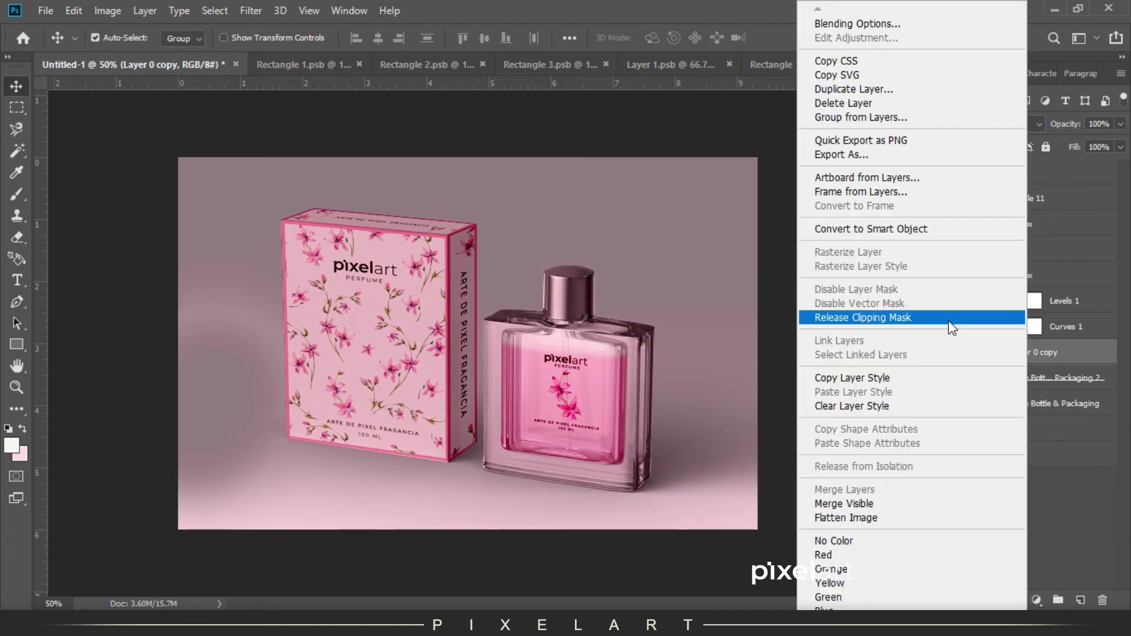
pyautogui.click(947, 324)
pyautogui.moveTo(1029, 354); pyautogui.dragTo(1028, 298)
# - Clip the Levels 1 and Curves 1 adjustments to the second packaging layer again
pyautogui.keyDown('shift'); pyautogui.click(1056, 351); pyautogui.keyUp('shift')
pyautogui.keyDown('shift'); pyautogui.click(1060, 328); pyautogui.keyUp('shift')
pyautogui.rightClick(1061, 329)
pyautogui.click(1045, 394)
# - Clear the box, bottle and floor area from Layer 0 copy using the packaging layer's outline as the selection, then deselect
pyautogui.keyDown('ctrl'); pyautogui.click(977, 402); pyautogui.keyUp('ctrl')
pyautogui.click(1009, 307)
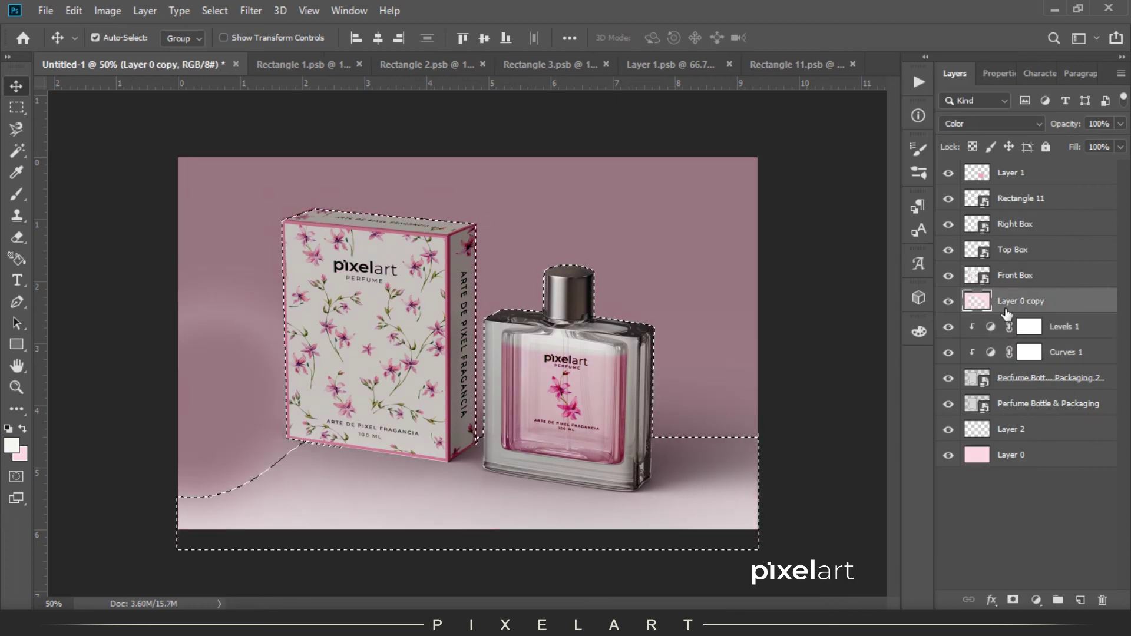
pyautogui.hotkey('ctrl', 'd')
# - Set the blend mode of Layer 0 copy to Lighter Color to tint the backdrop light pink
pyautogui.hotkey('ctrl', '-')
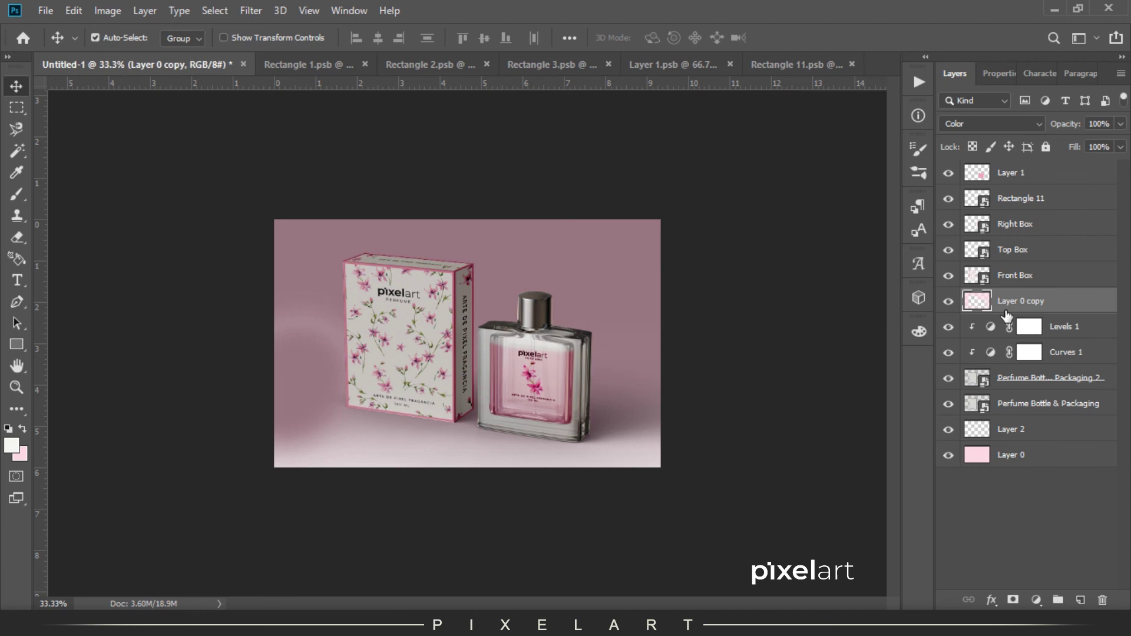
pyautogui.click(1009, 125)
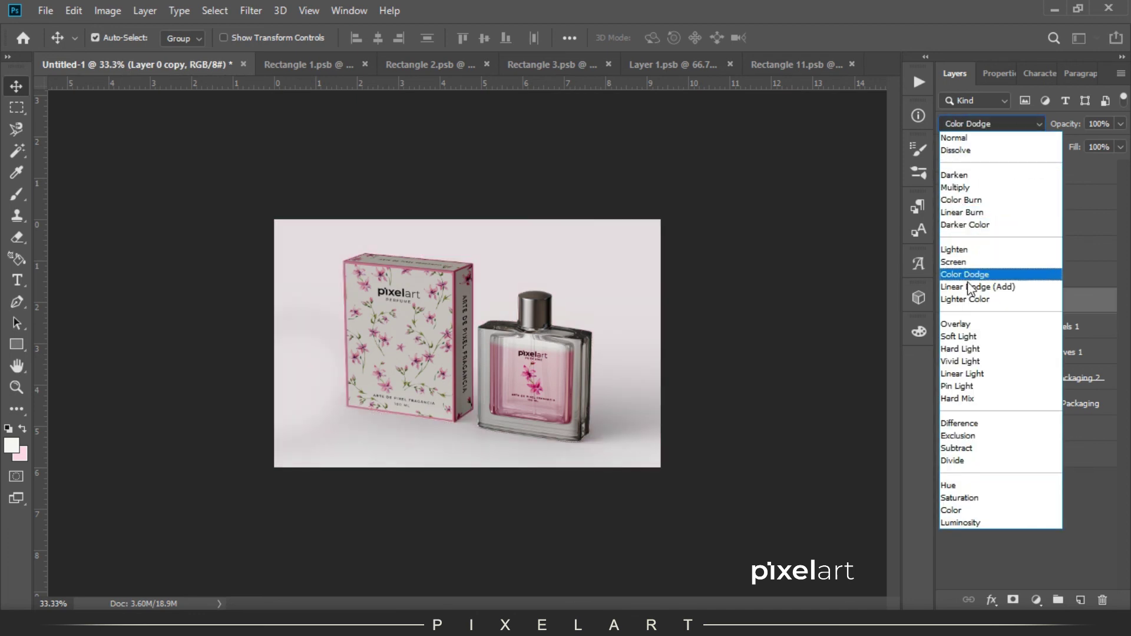
pyautogui.click(969, 300)
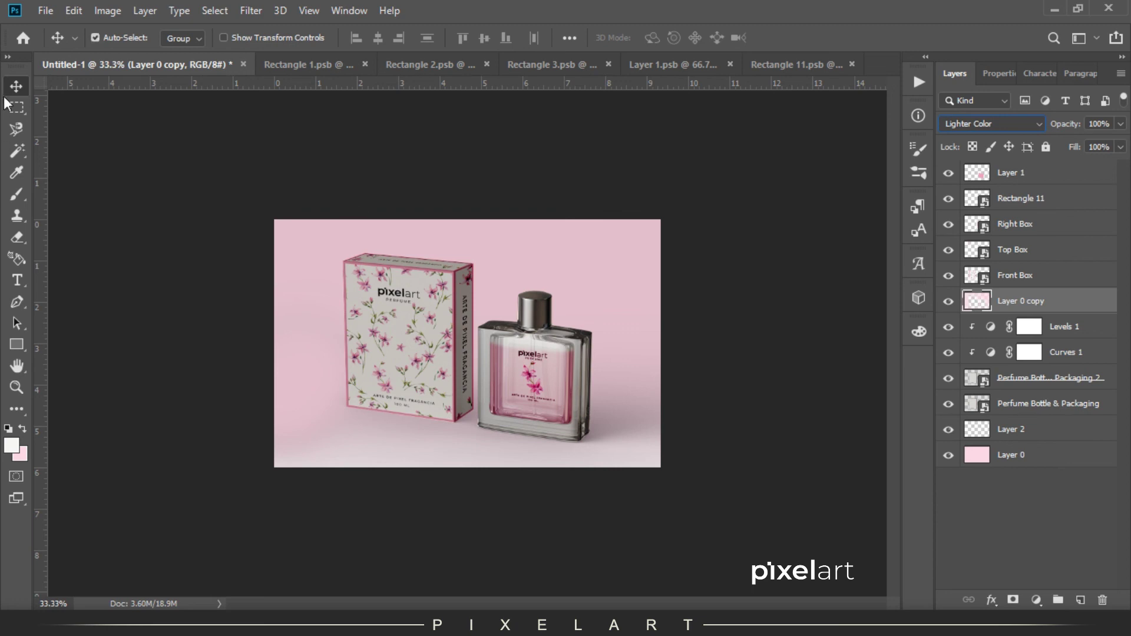
pyautogui.hotkey('ctrl', '+')
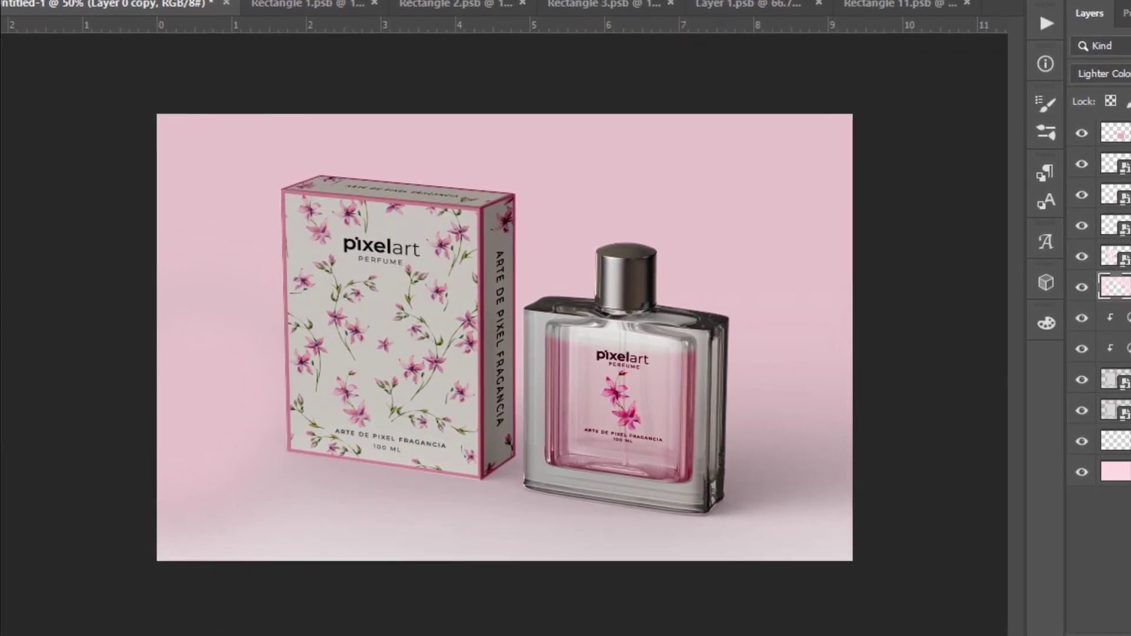
pyautogui.moveTo(1067, 576)
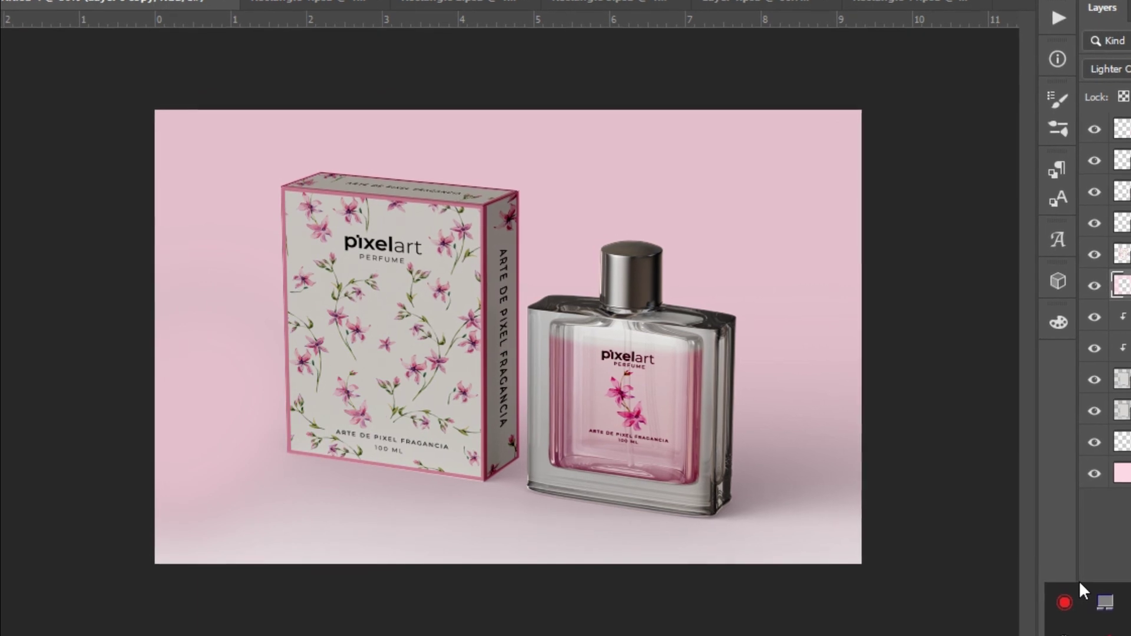